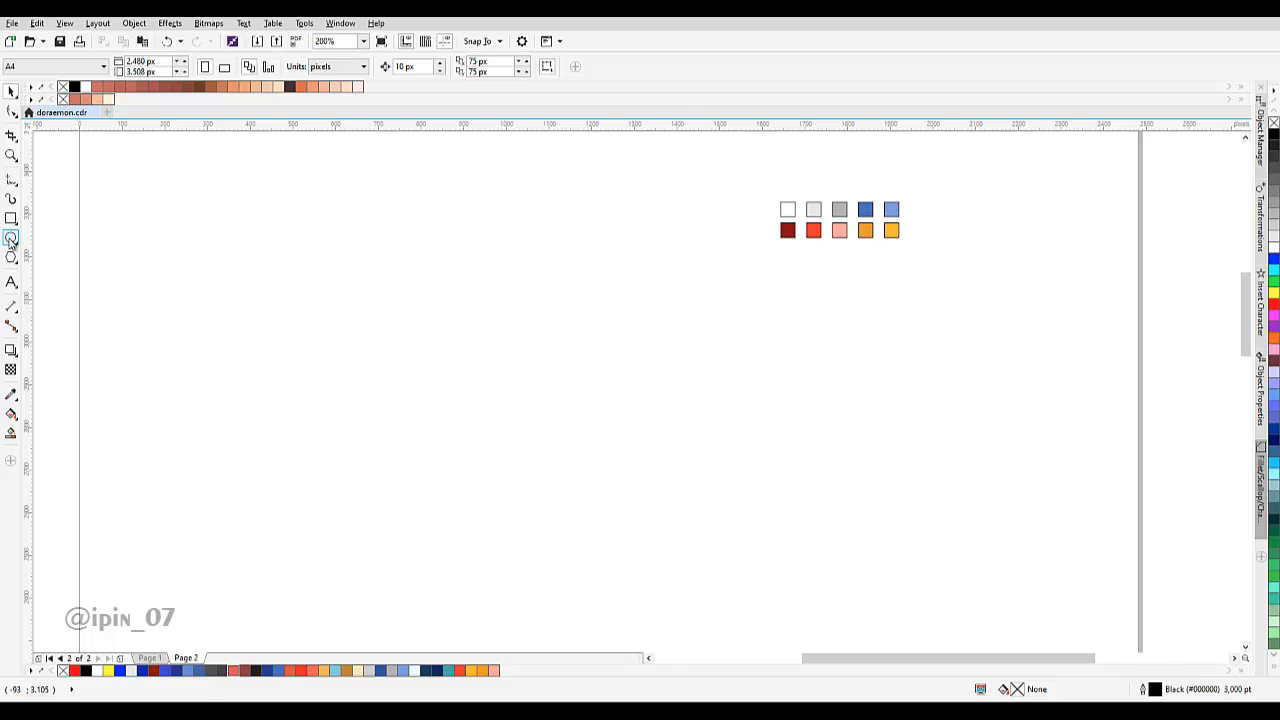
click(11, 238)
scroll(391, 302, right, 1)
drag(370, 271, 491, 437)
key(space)
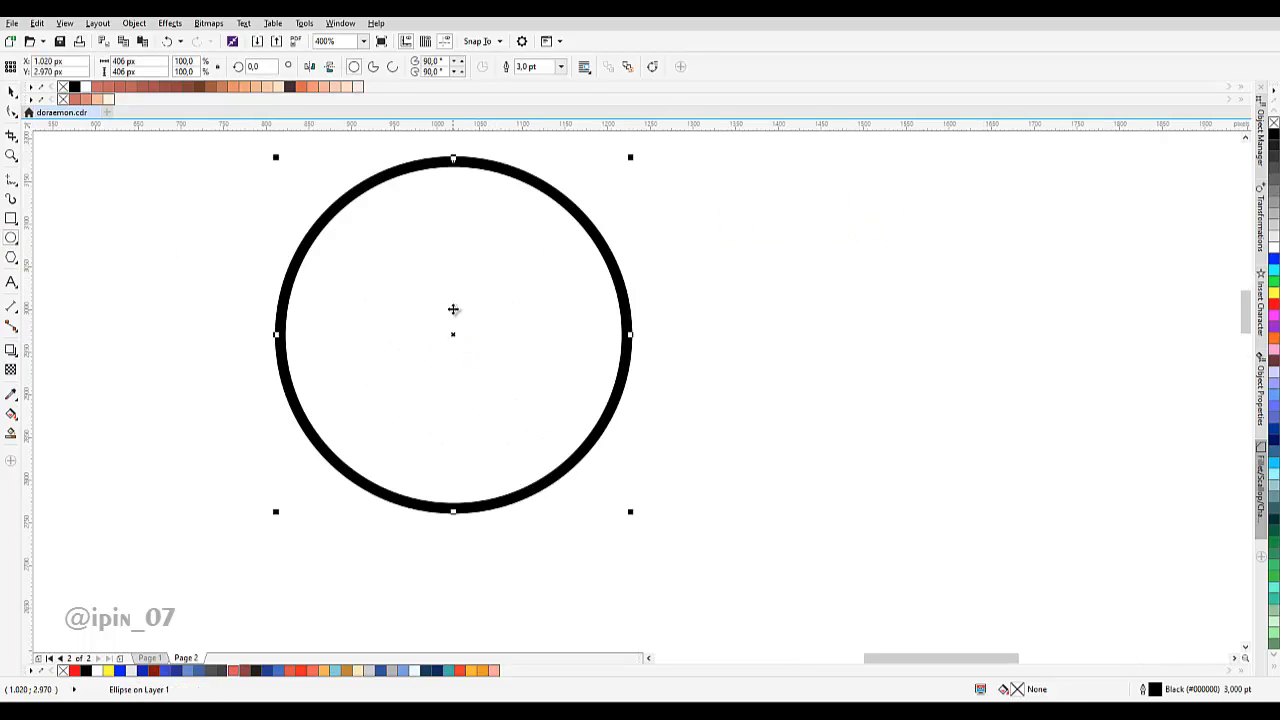
drag(454, 309, 454, 380)
scroll(453, 380, down, 1)
scroll(456, 362, left, 1)
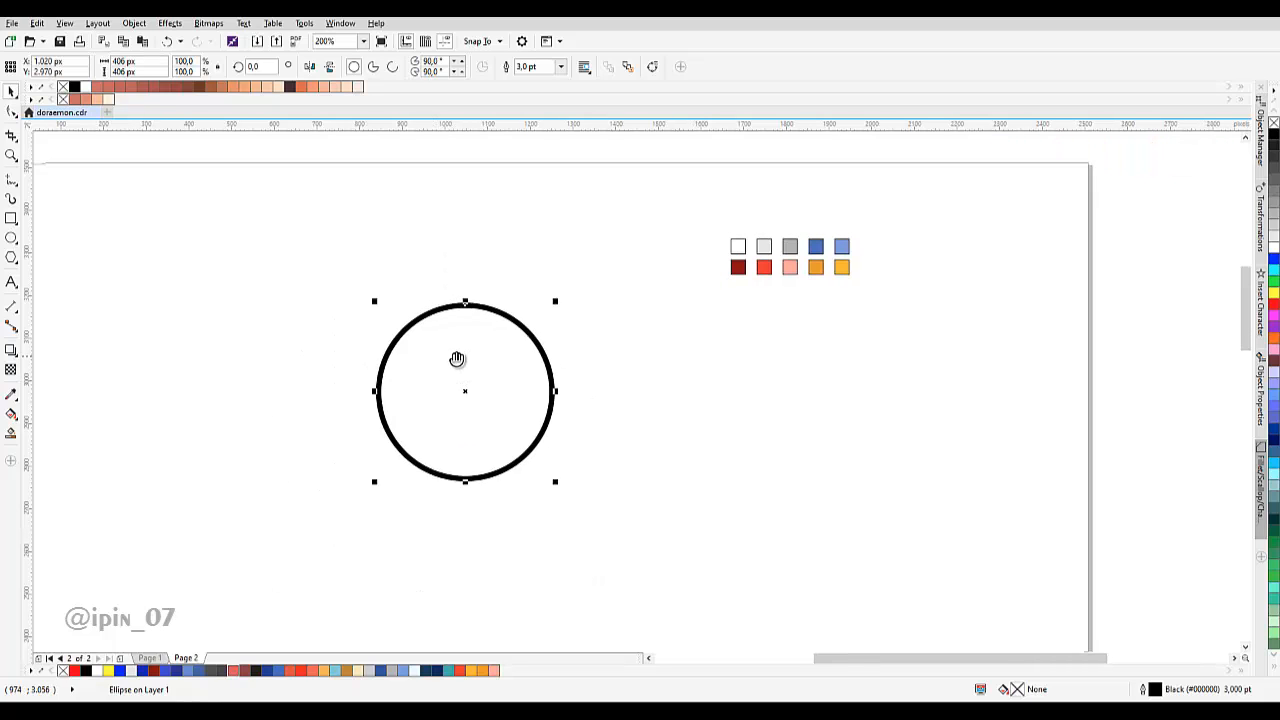
scroll(460, 350, up, 1)
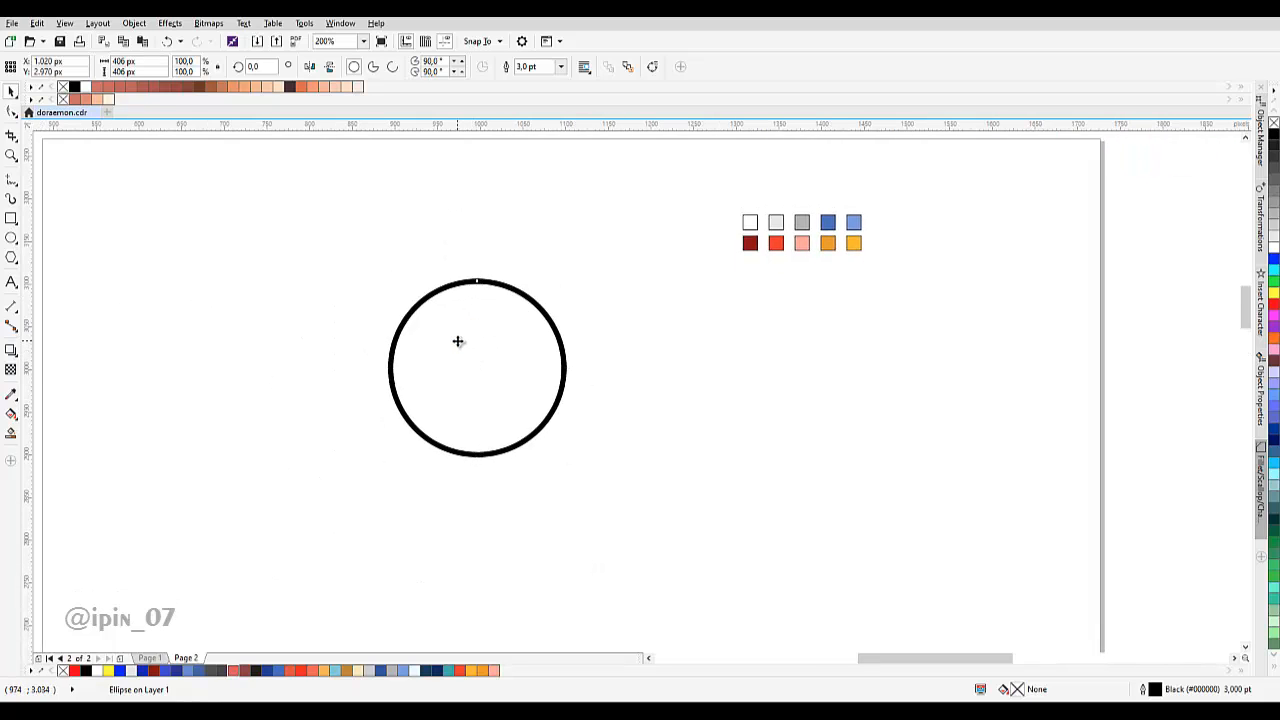
scroll(451, 320, down, 1)
click(527, 332)
click(527, 332)
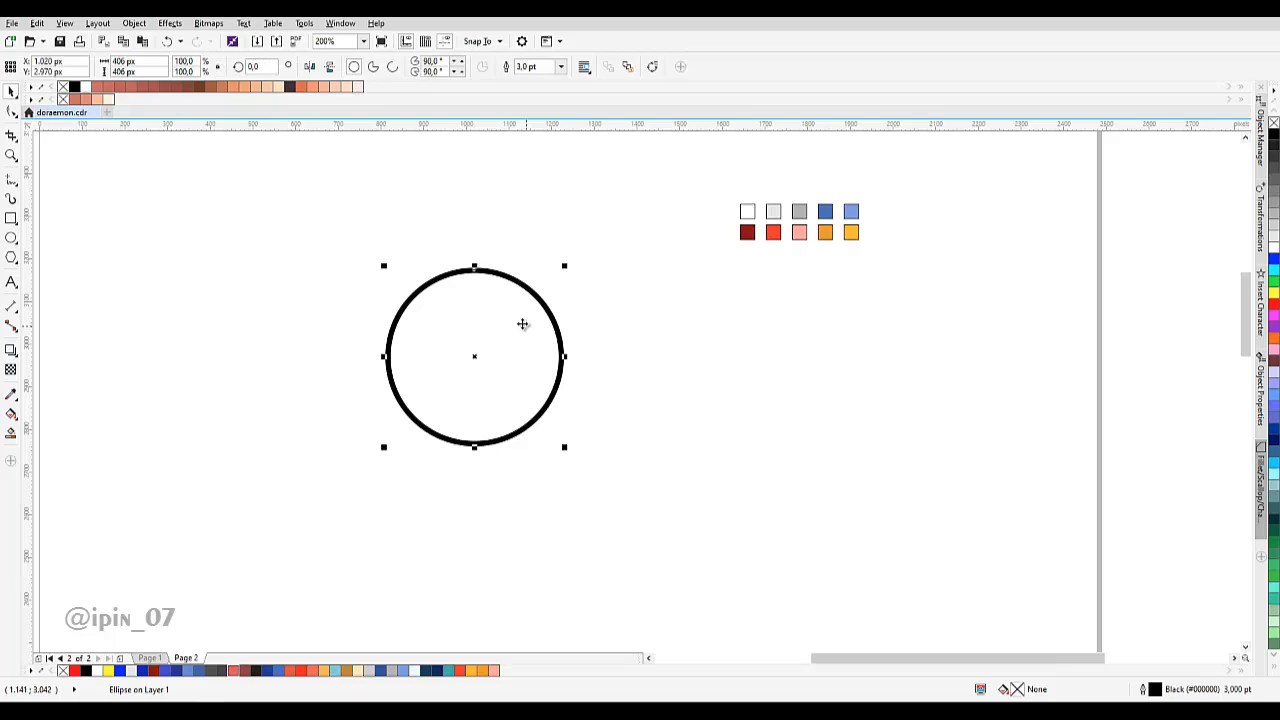
key(F12)
click(687, 484)
click(500, 392)
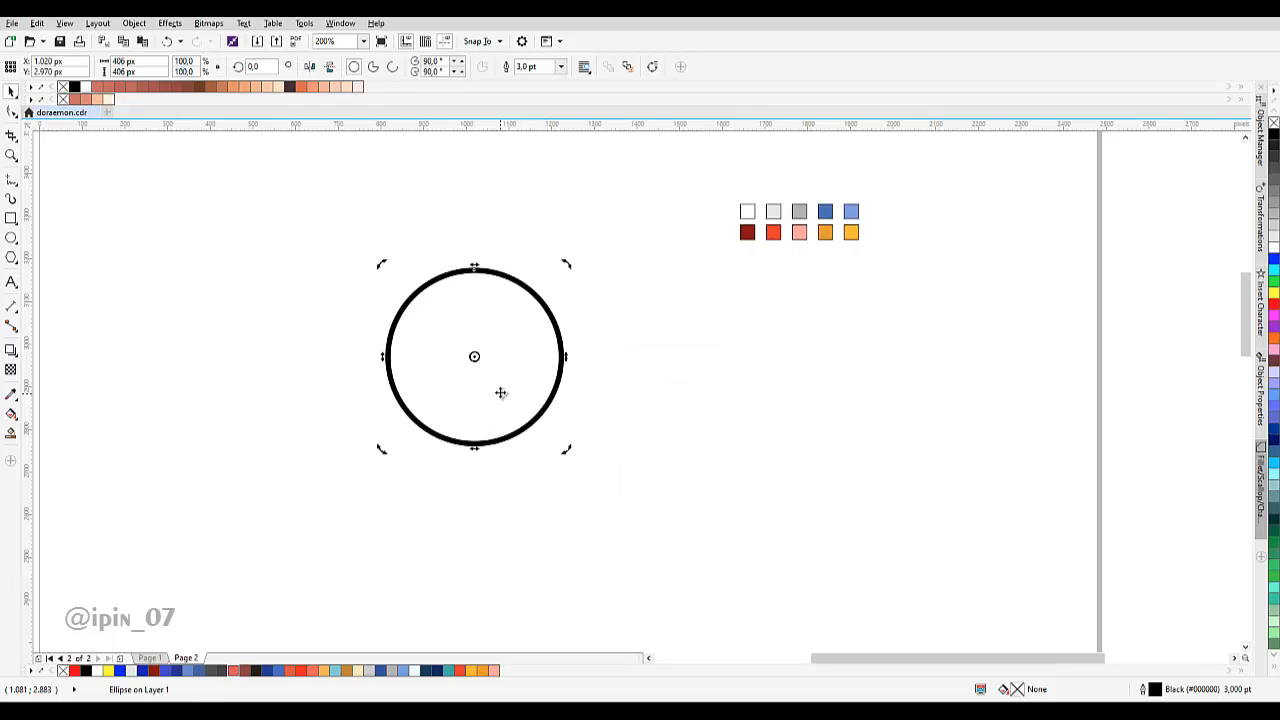
key(Delete)
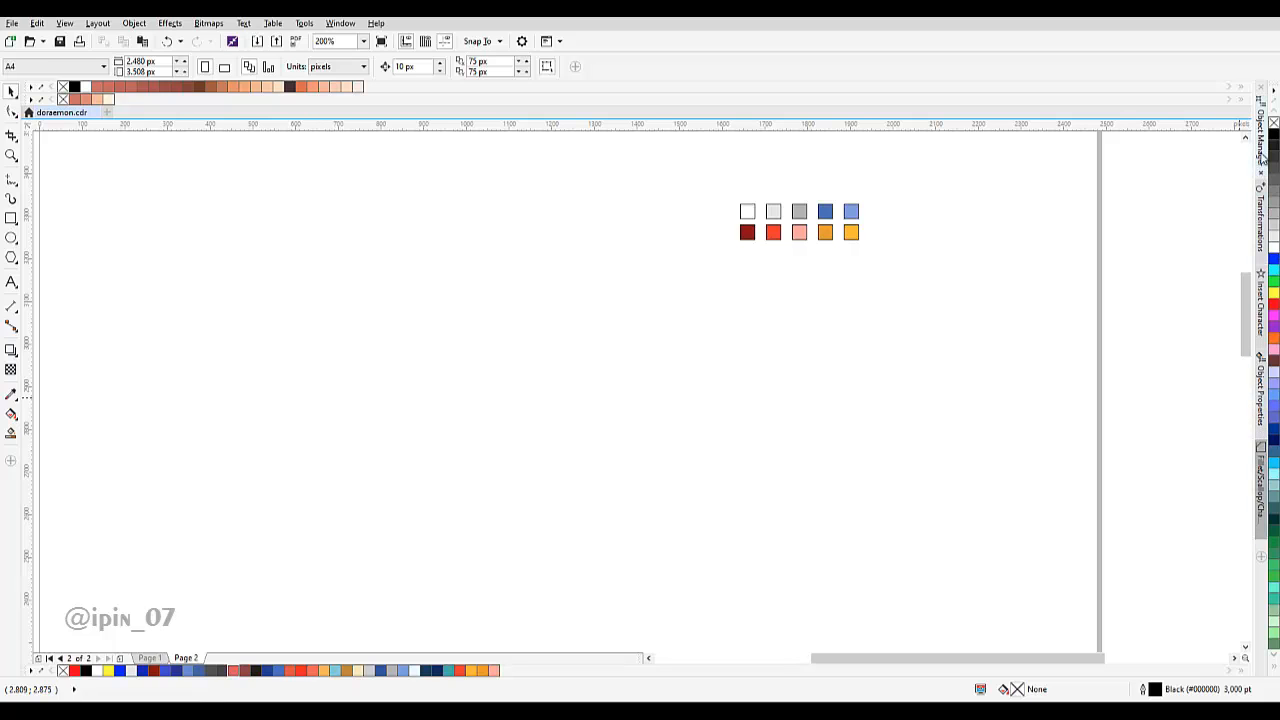
Set the default outline width for new objects to Hairline in Object Properties.
click(1258, 362)
click(1175, 139)
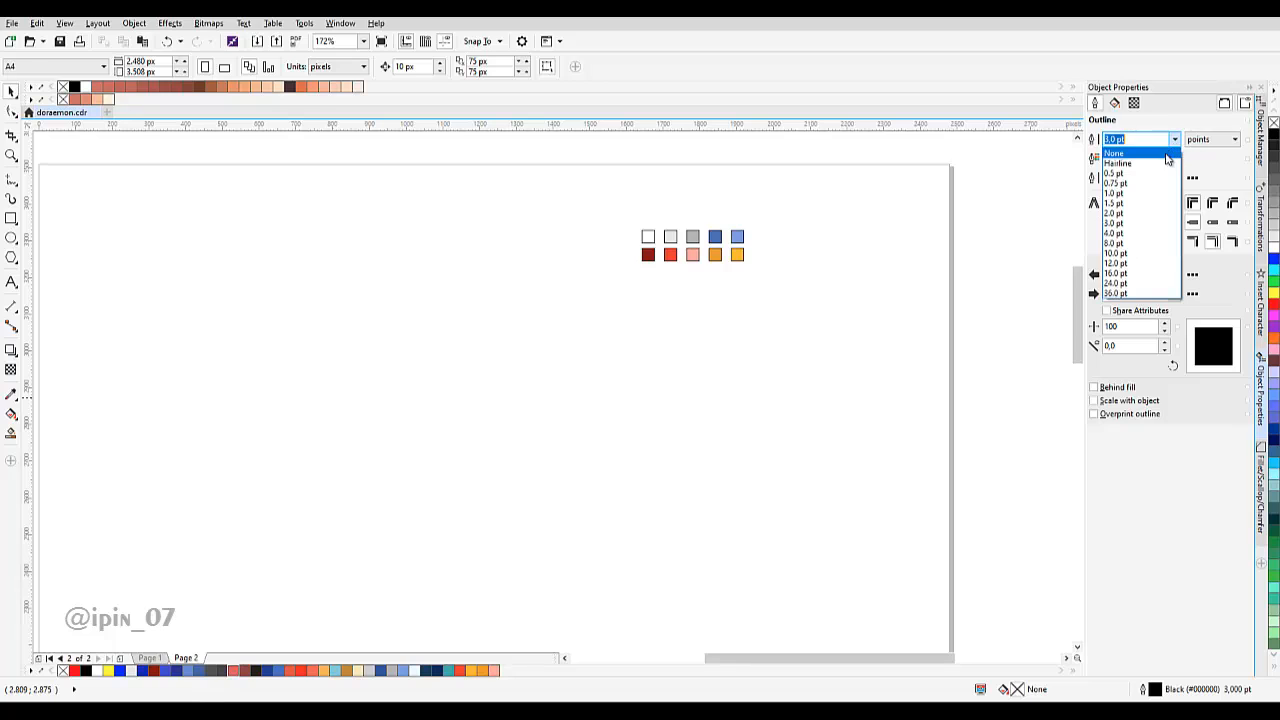
click(1161, 164)
click(1257, 104)
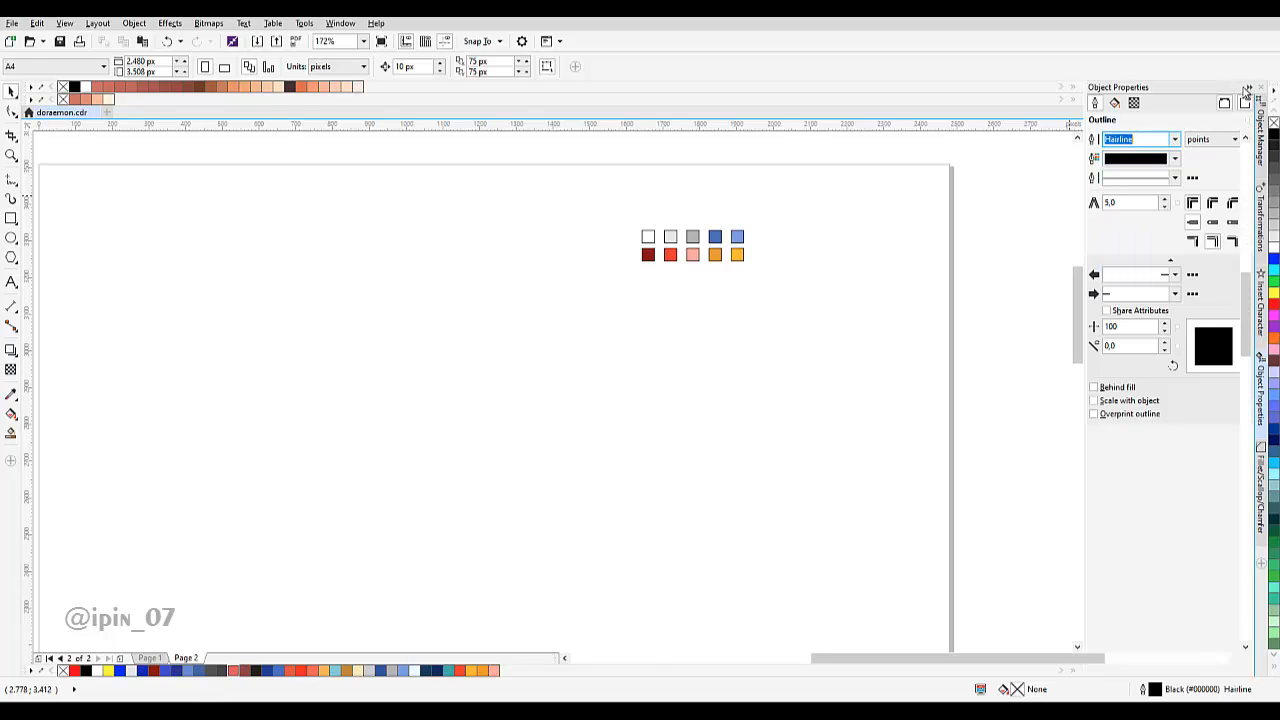
Draw a circle for the head and scale it about its centre to about 370 px in diameter.
click(11, 240)
drag(343, 260, 502, 462)
key(space)
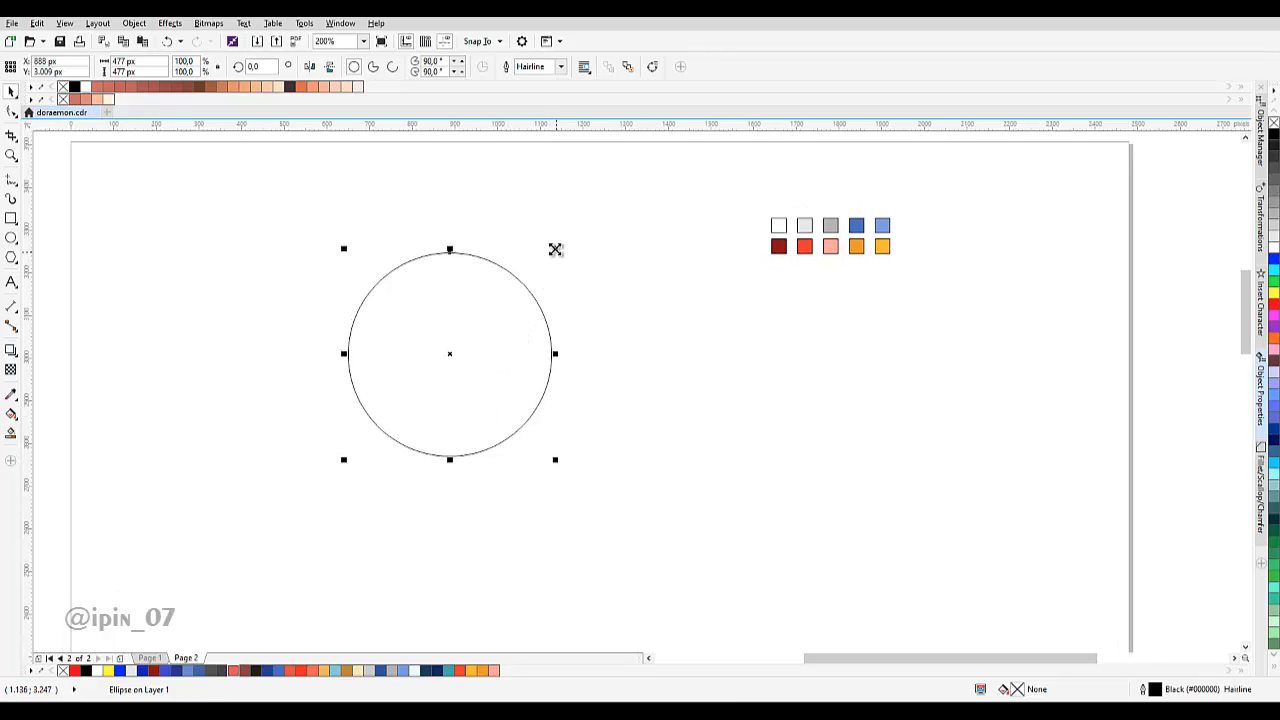
drag(555, 249, 531, 271)
Draw a face circle about 300 px across over the lower part of the head, and select both circles.
key(space)
scroll(540, 320, up, 2)
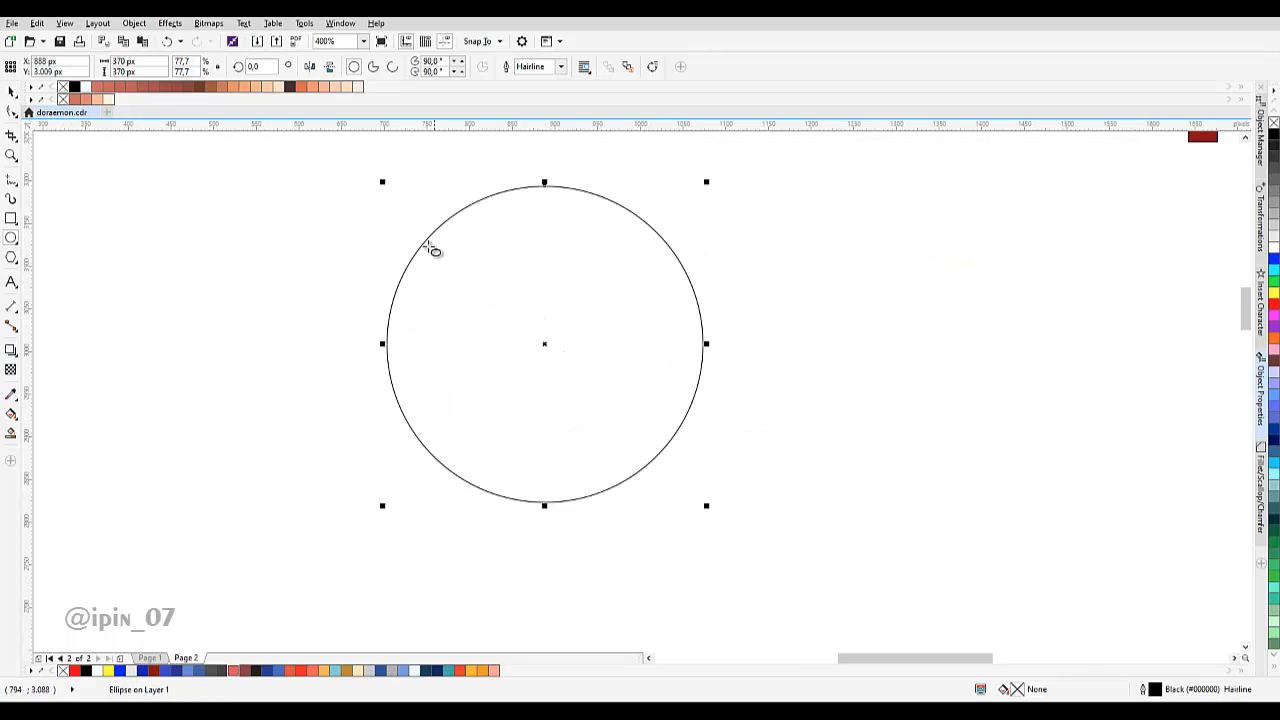
drag(428, 260, 634, 506)
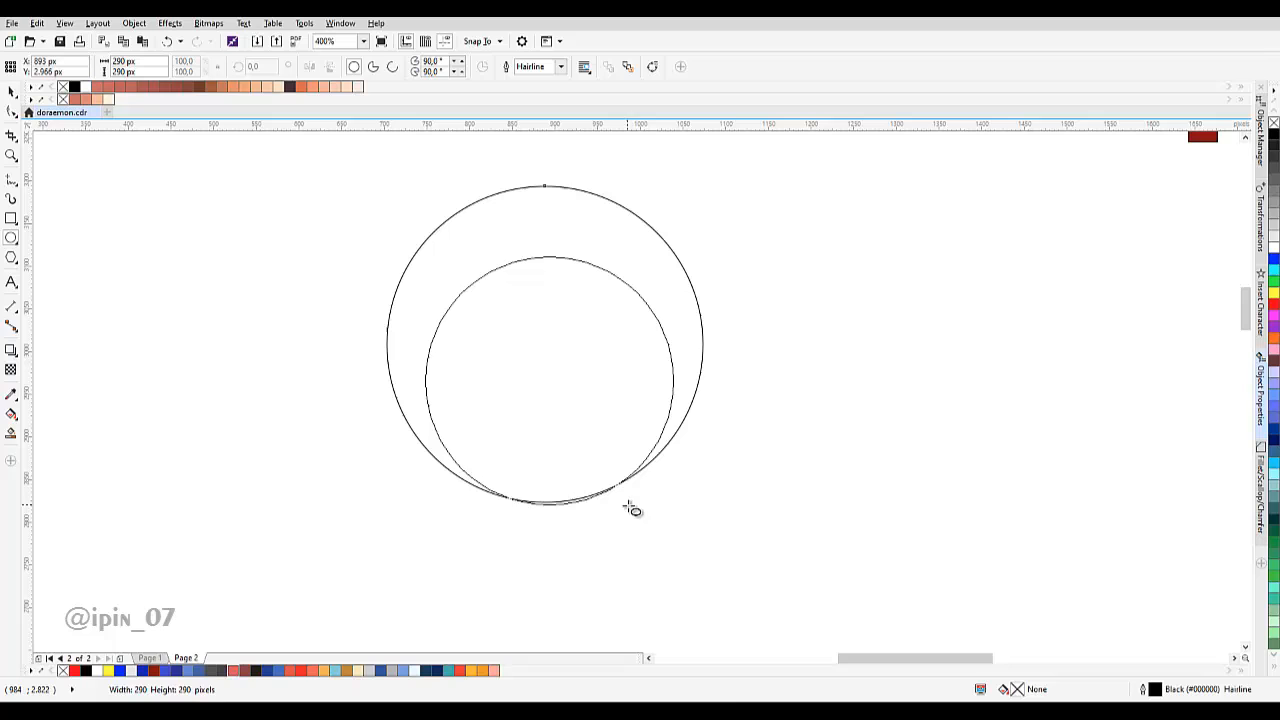
key(space)
shift+click(700, 343)
scroll(645, 335, right, 1)
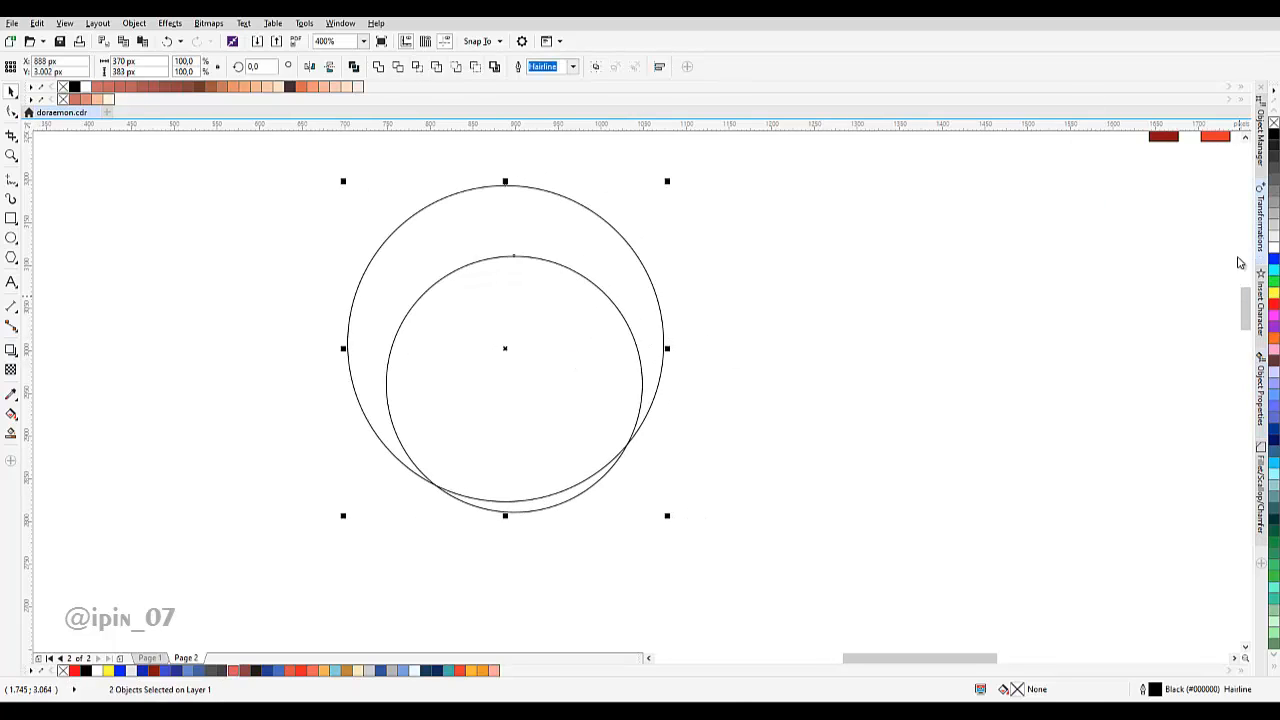
click(1260, 228)
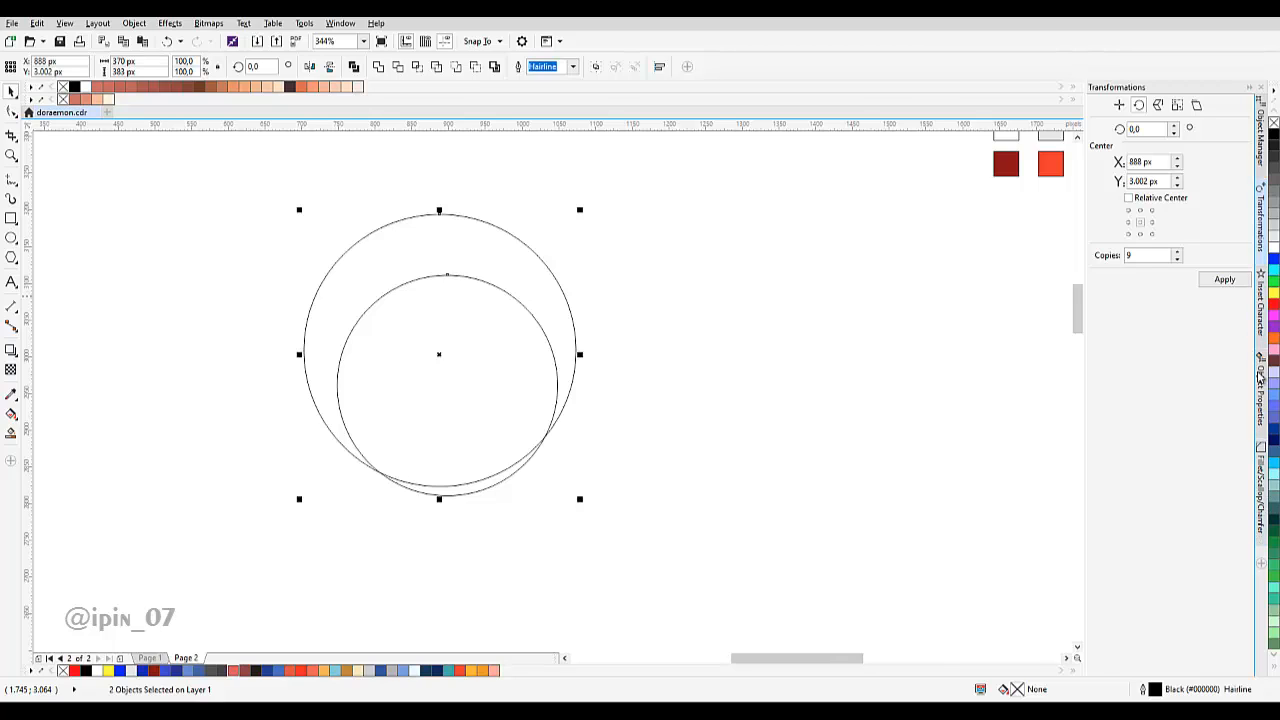
click(1264, 146)
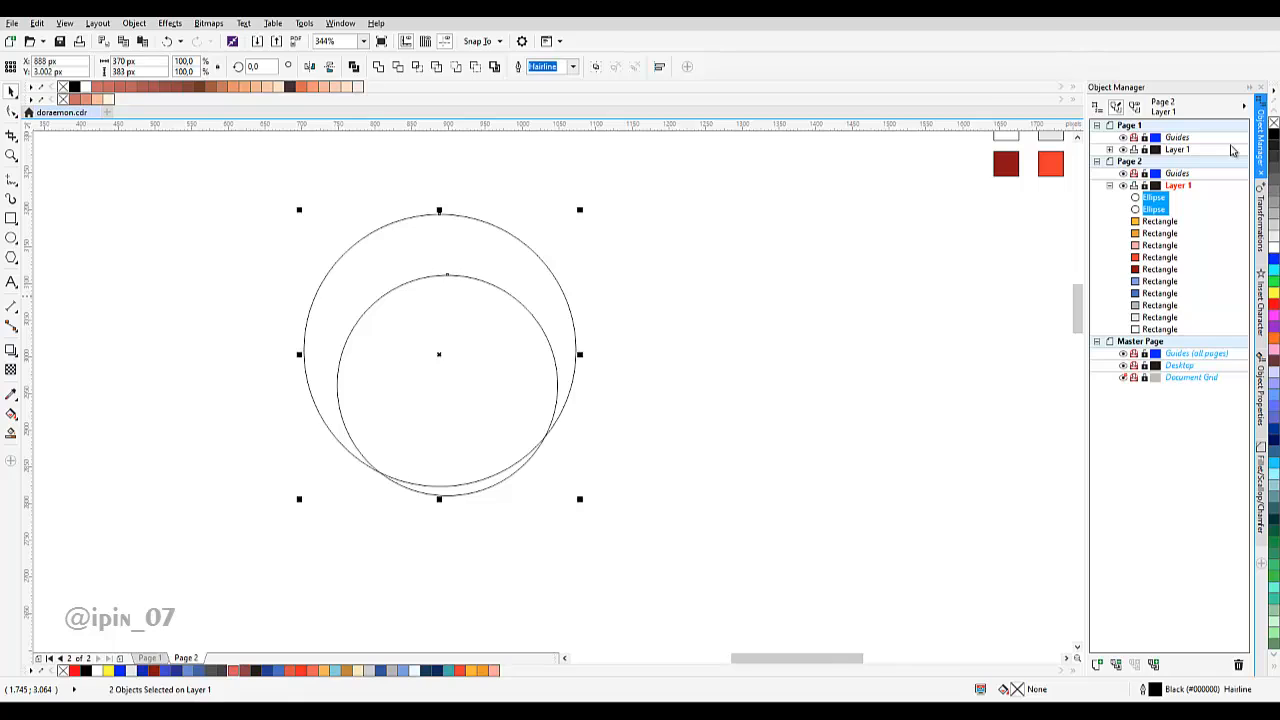
click(1261, 144)
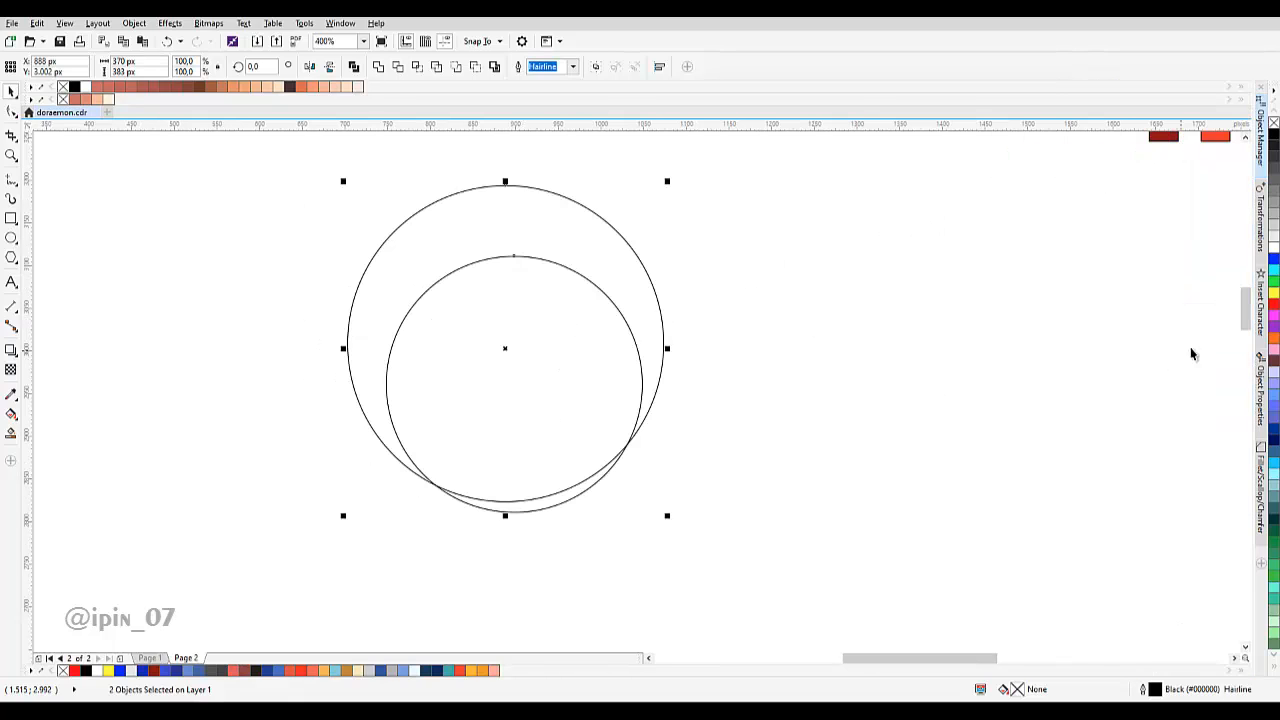
click(1262, 565)
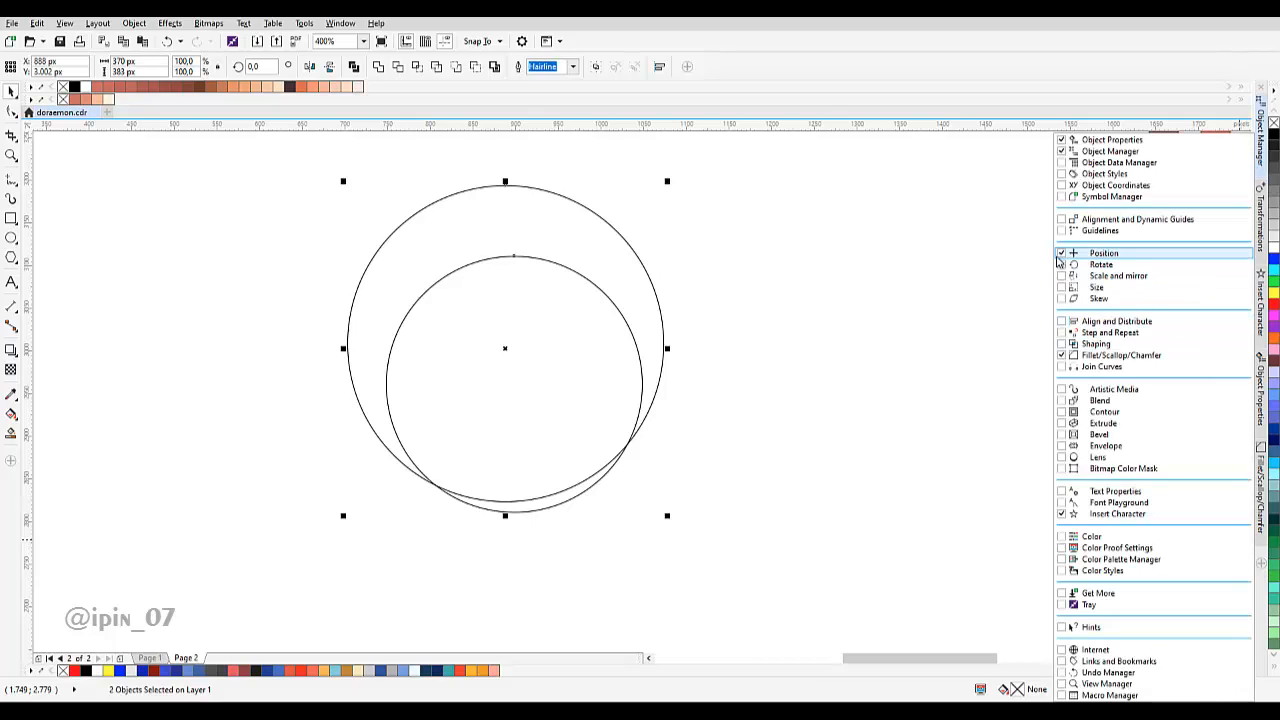
click(1036, 286)
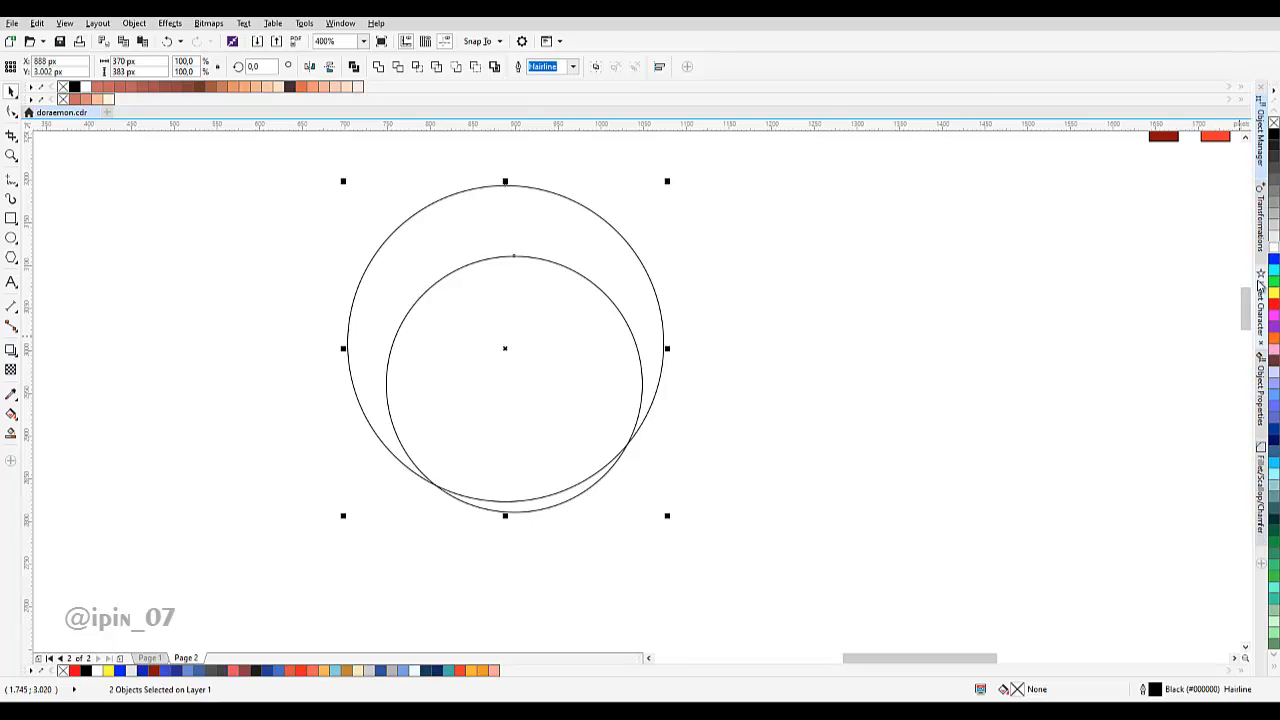
click(1262, 240)
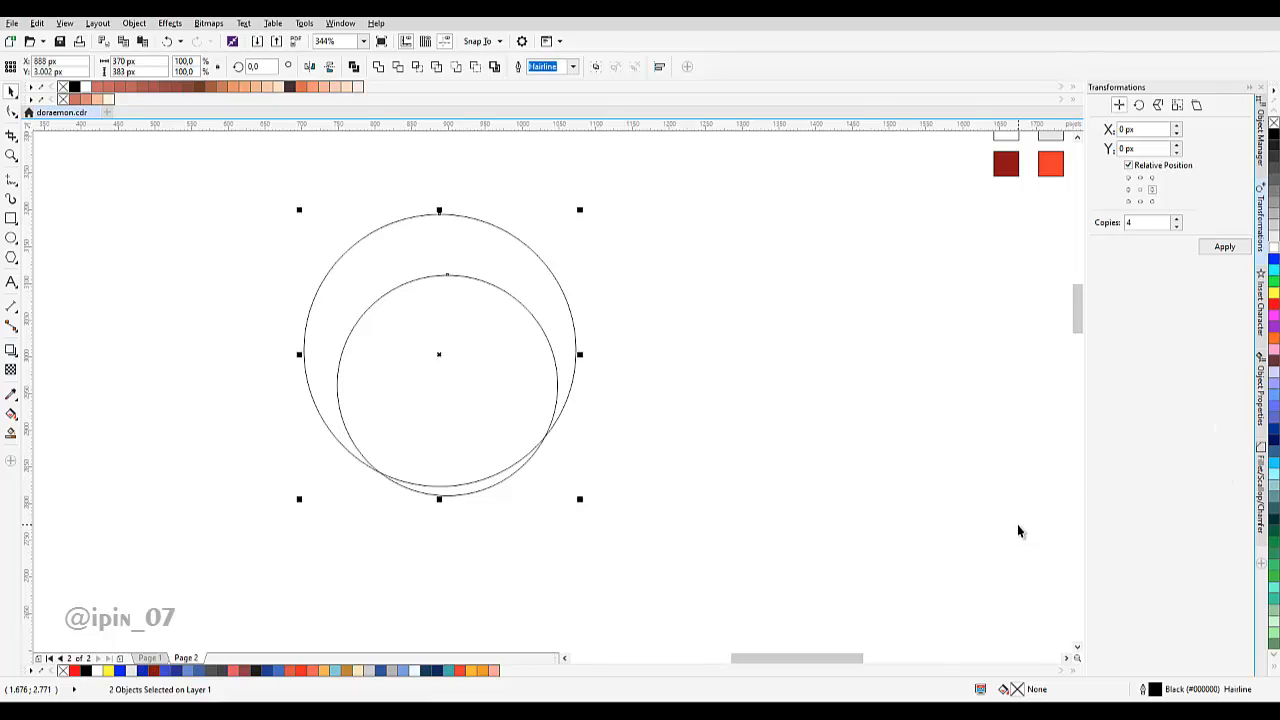
Align the two selected circles by their horizontal centres and bottom edges using Align and Distribute, and deselect them.
click(1262, 566)
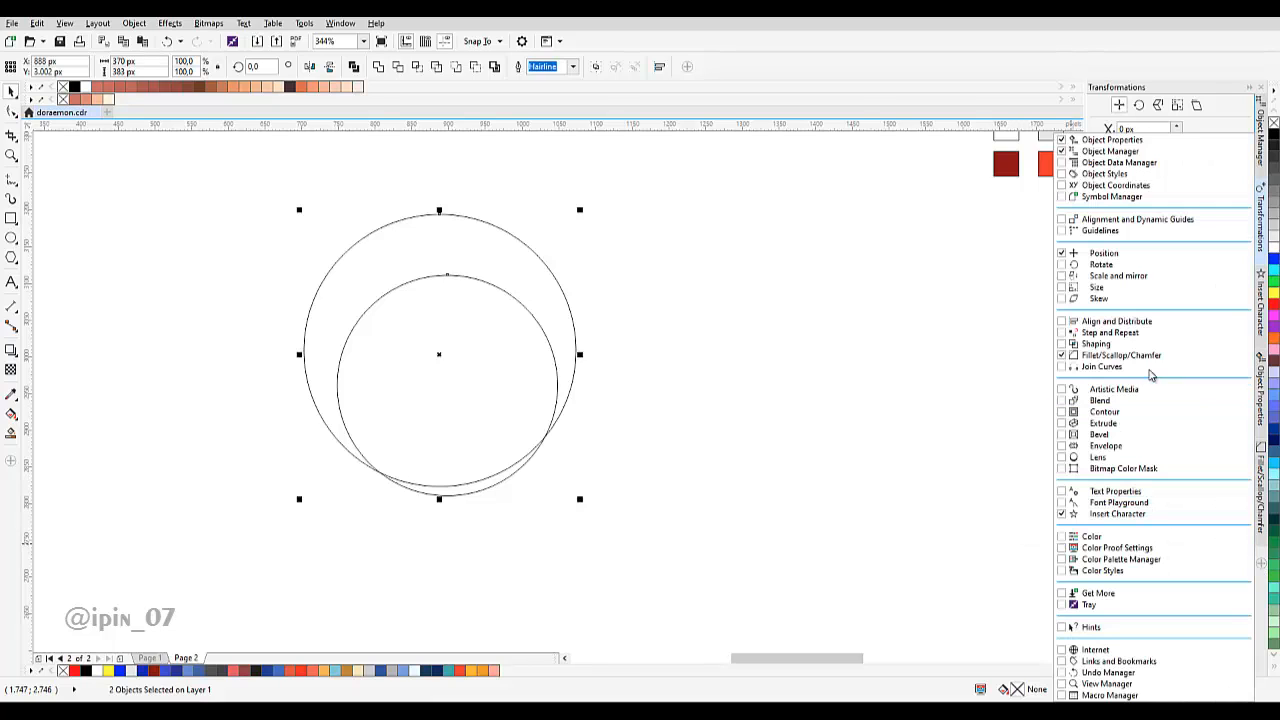
click(1090, 322)
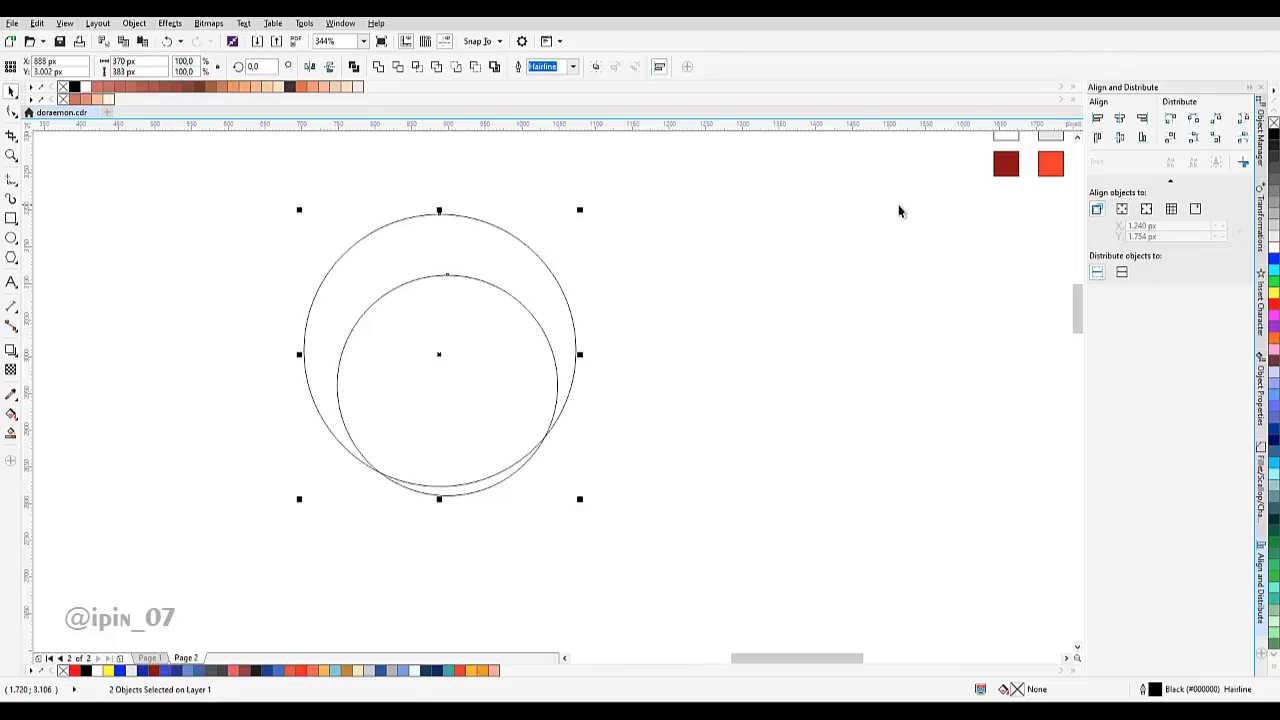
click(1122, 119)
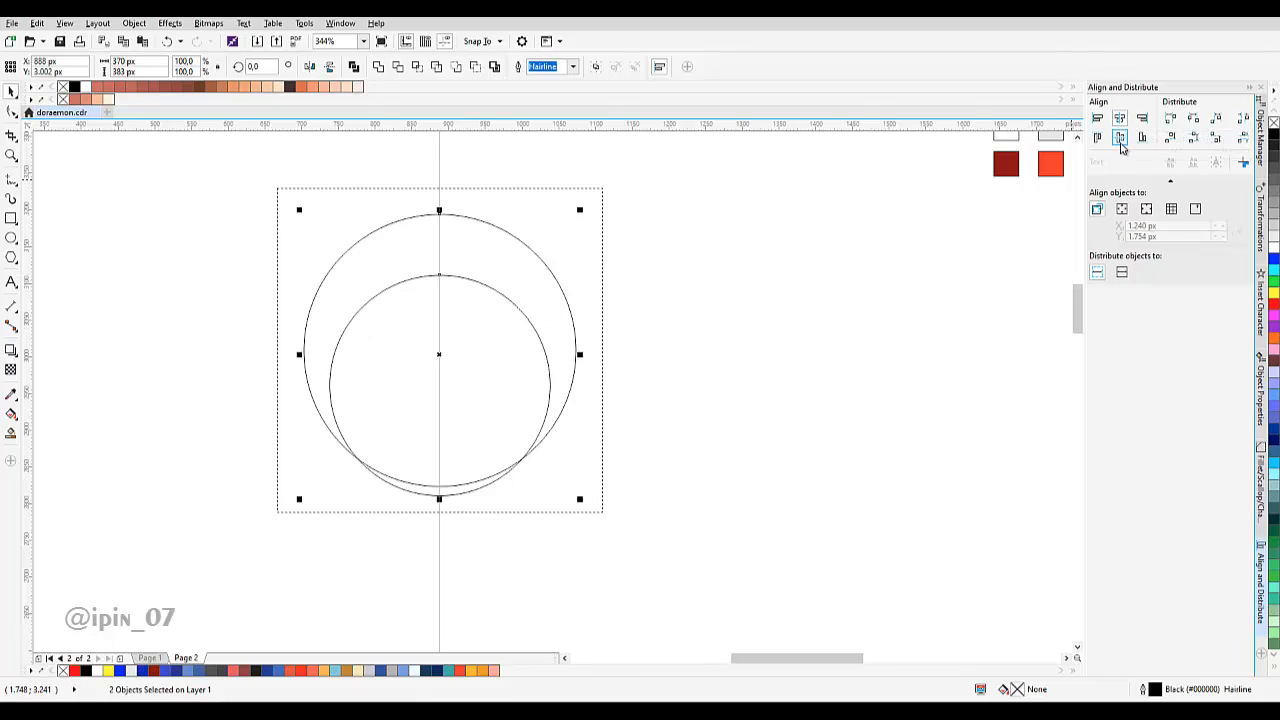
click(1142, 139)
click(668, 279)
Fill the large head circle with the darker blue sampled from the colour swatches.
mouse_move(481, 327)
mouse_down()
mouse_move(556, 379)
mouse_move(570, 332)
mouse_move(472, 322)
mouse_up()
click(556, 379)
click(11, 394)
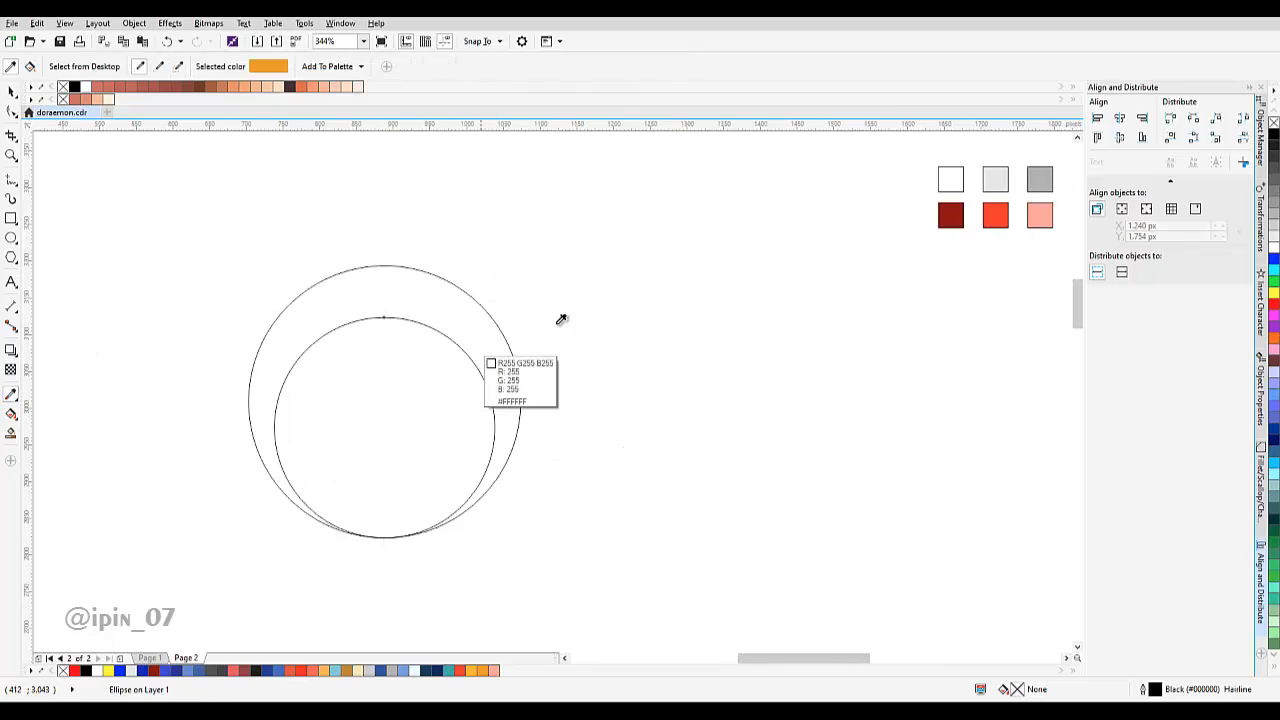
drag(985, 233, 690, 315)
click(1250, 87)
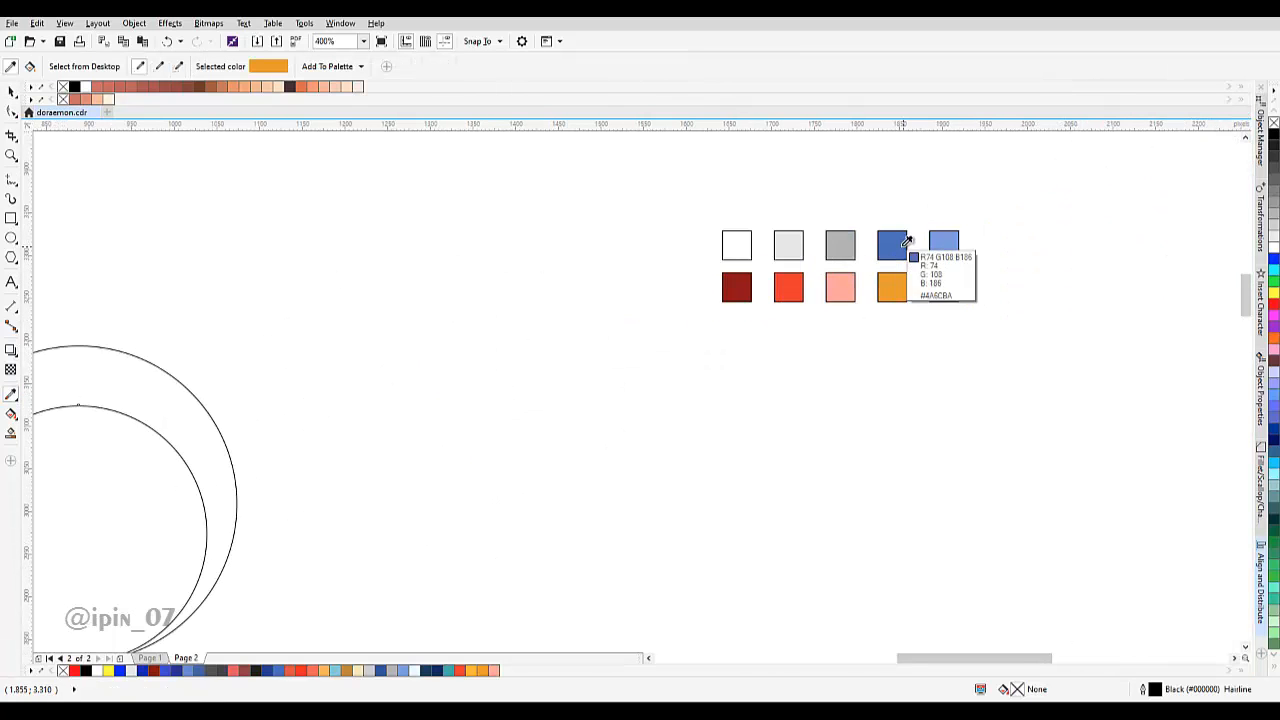
click(905, 253)
click(385, 334)
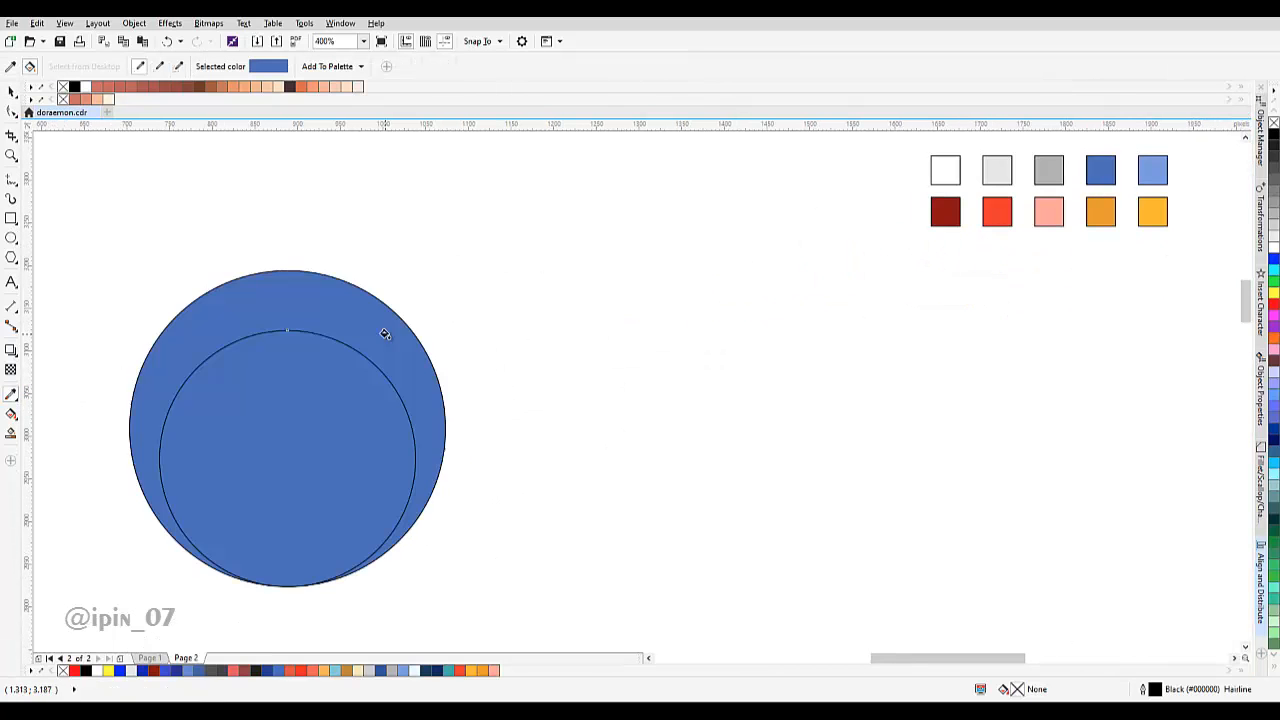
Fill the inner face circle with white (#FFFFFF).
click(580, 338)
click(369, 440)
drag(369, 440, 531, 379)
key(space)
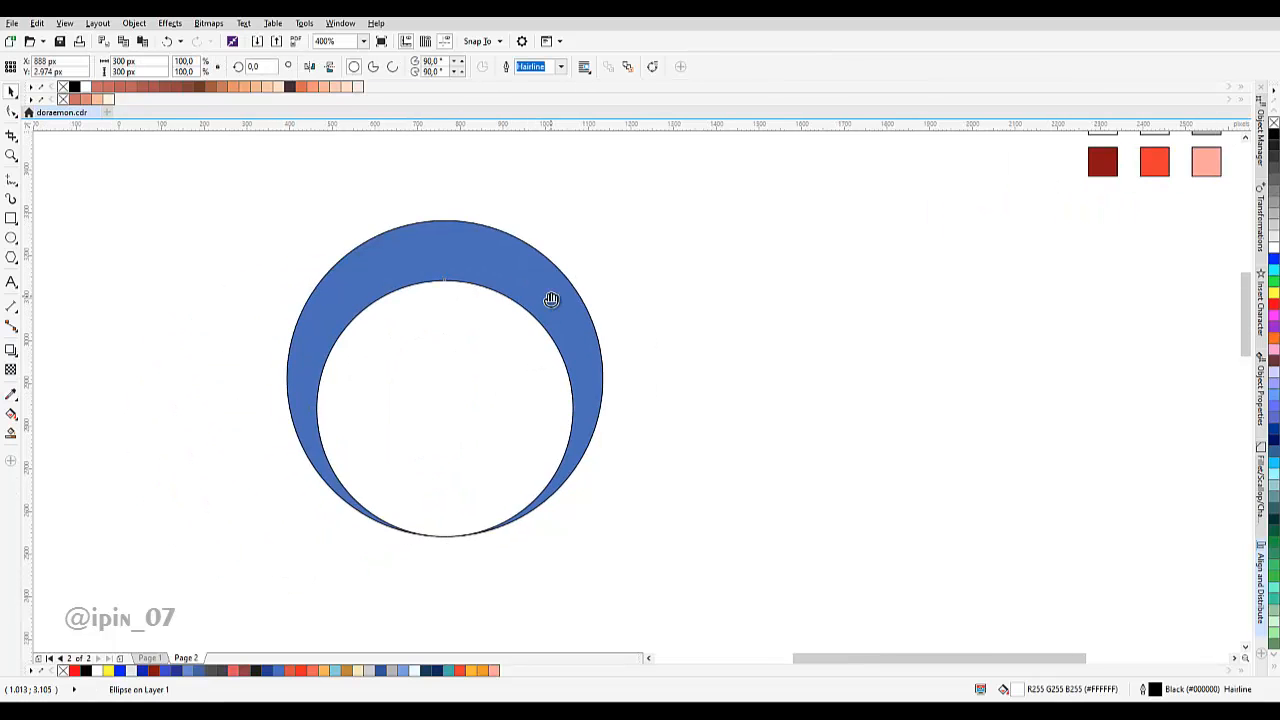
Draw an eye ellipse about 75 × 98 px across the face's upper edge, with a pupil circle about 43 px wide inside it.
scroll(520, 344, down, 1)
scroll(517, 340, up, 1)
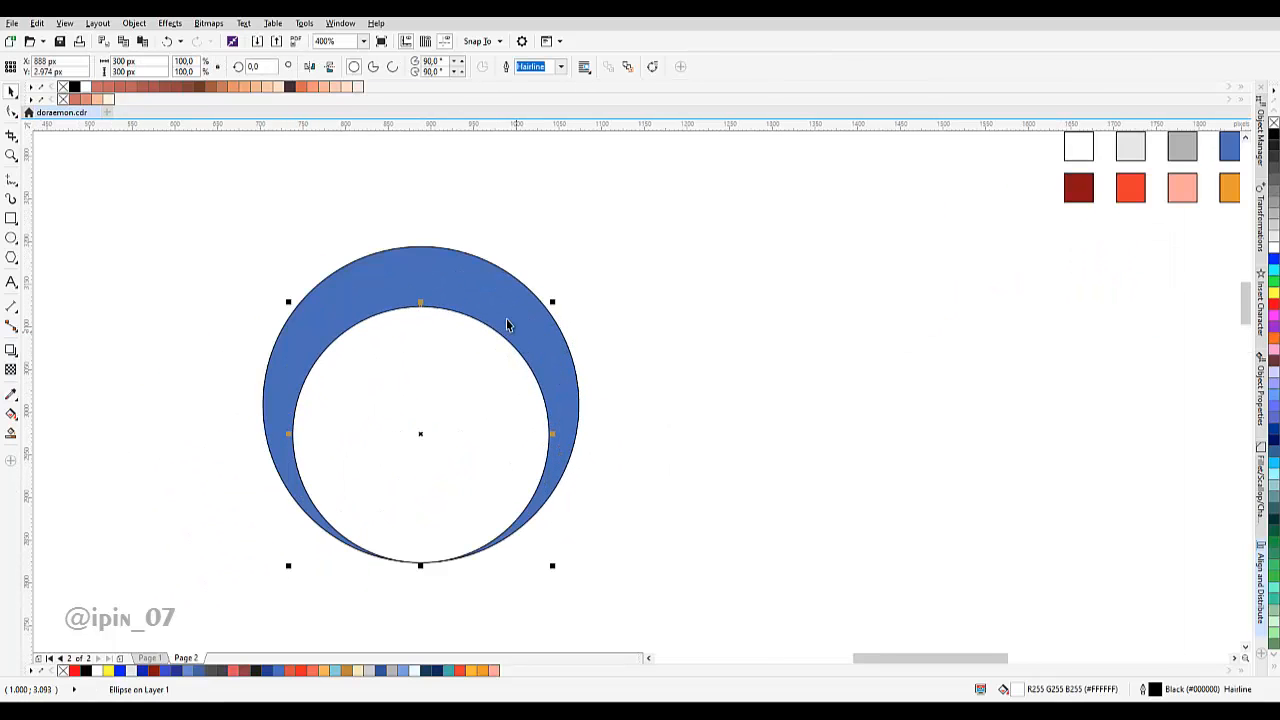
click(9, 239)
drag(364, 276, 421, 356)
scroll(423, 330, up, 1)
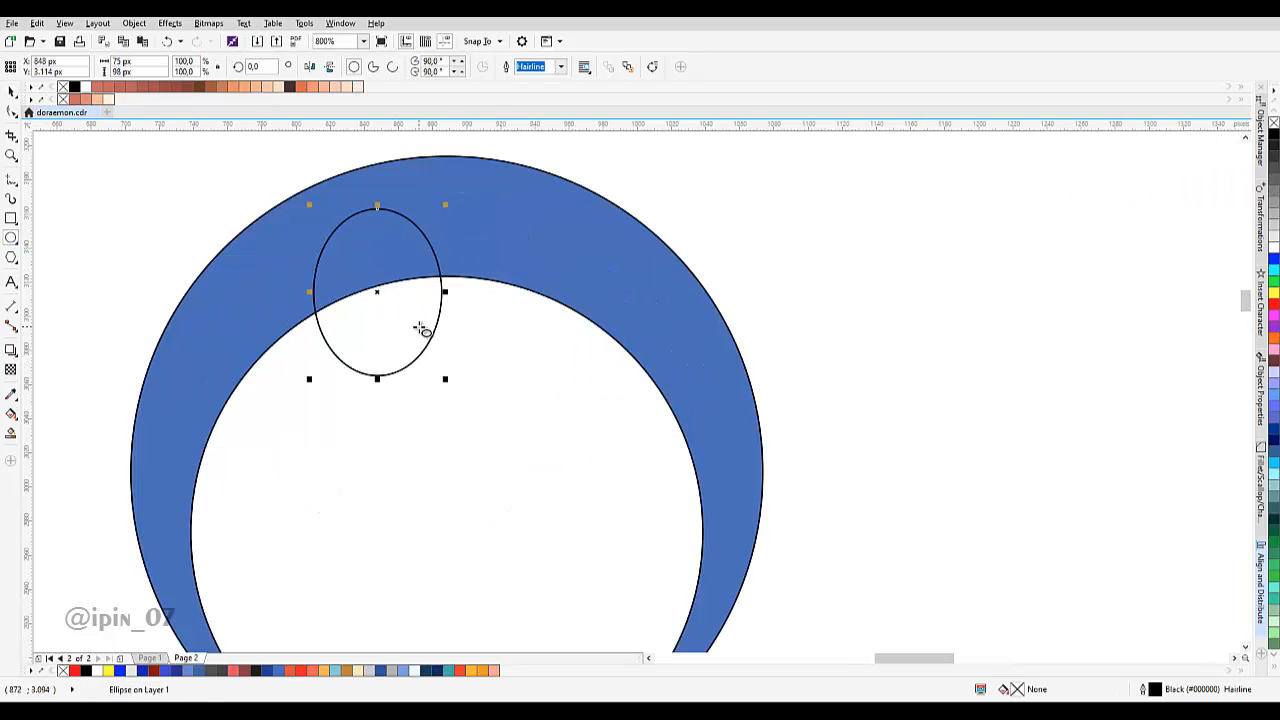
scroll(395, 332, up, 1)
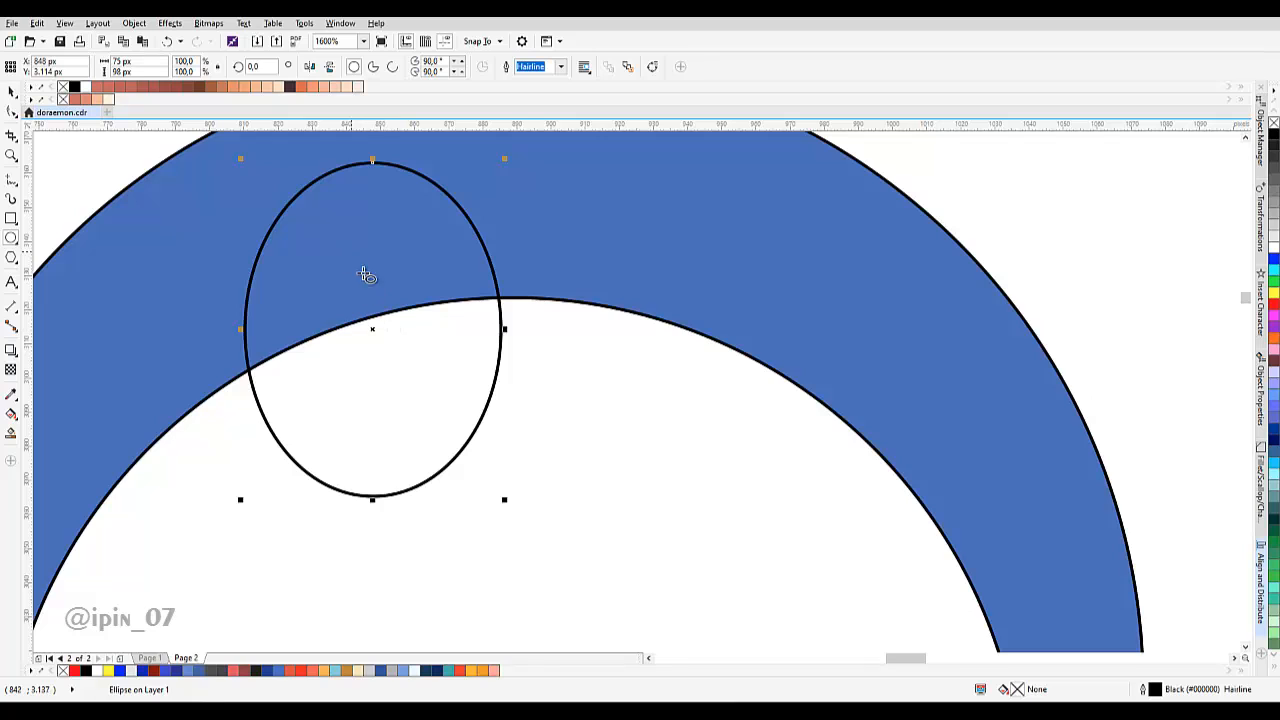
drag(366, 275, 411, 404)
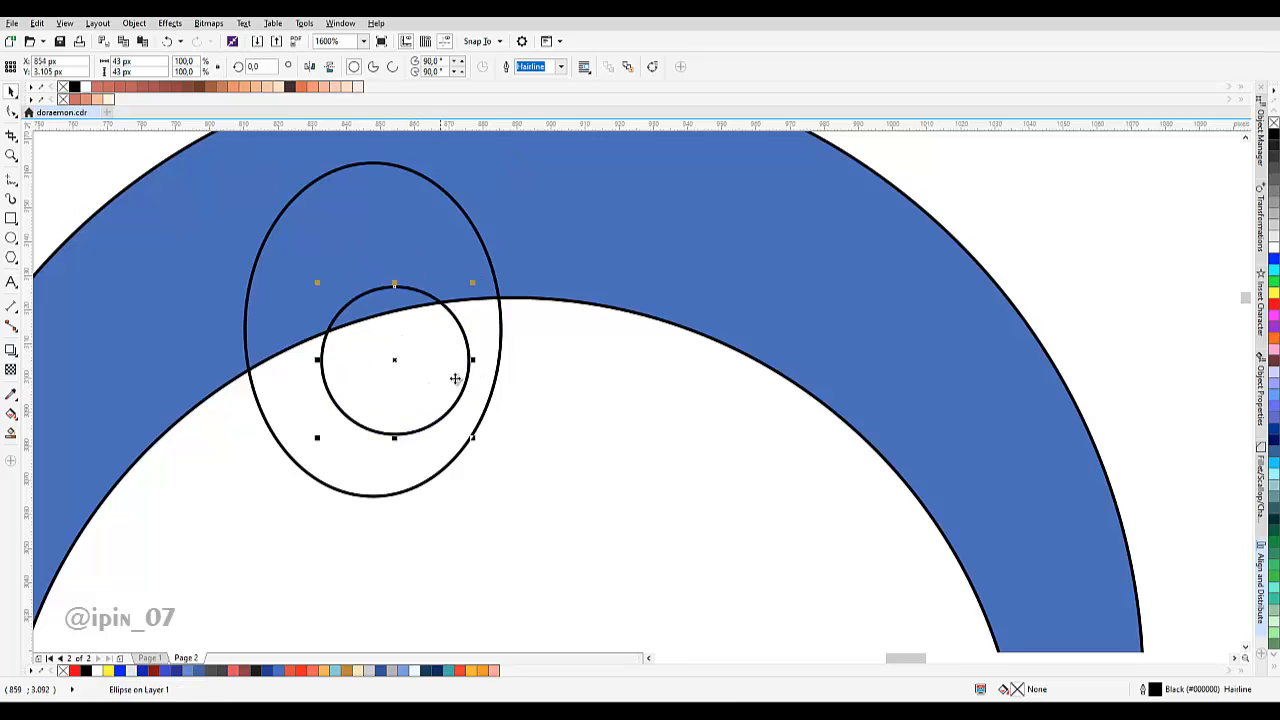
Draw a small highlight circle about 14 px across inside the pupil.
scroll(515, 347, down, 2)
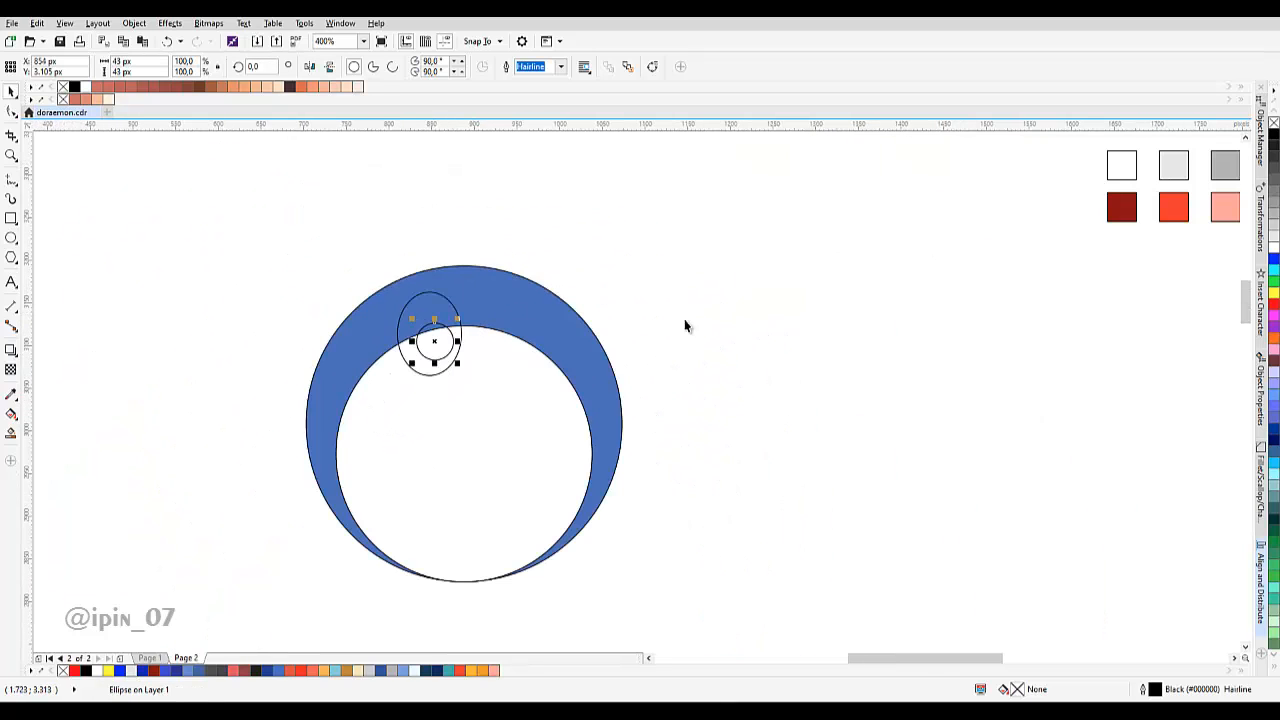
scroll(407, 328, up, 3)
key(F7)
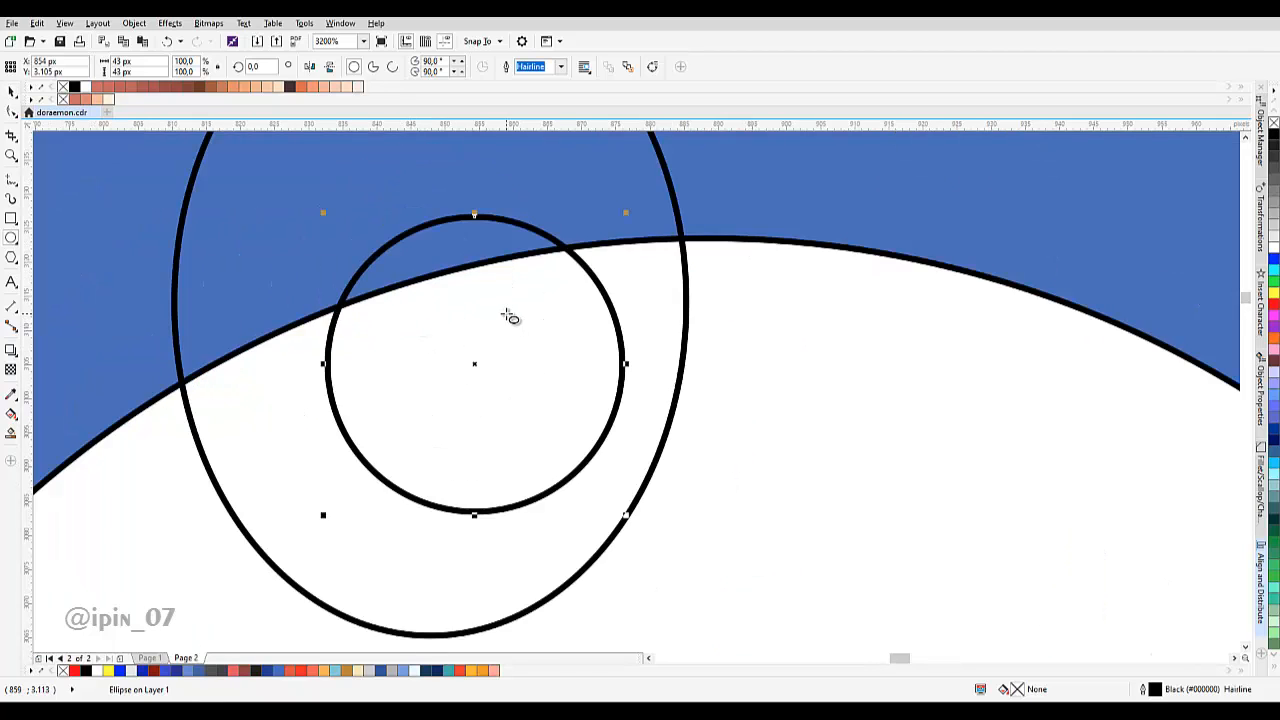
drag(366, 329, 449, 429)
Rotate the outer eye ellipse 15 degrees counterclockwise so its top tilts left.
scroll(450, 410, down, 2)
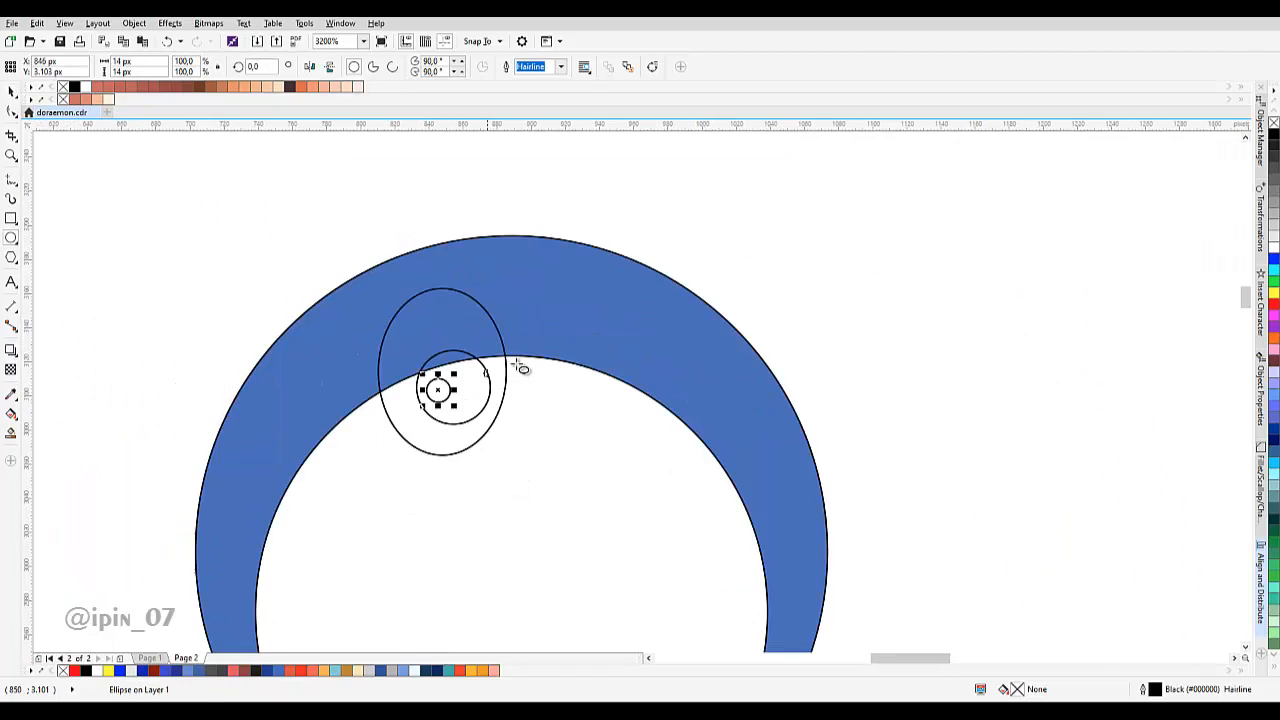
click(442, 338)
click(467, 337)
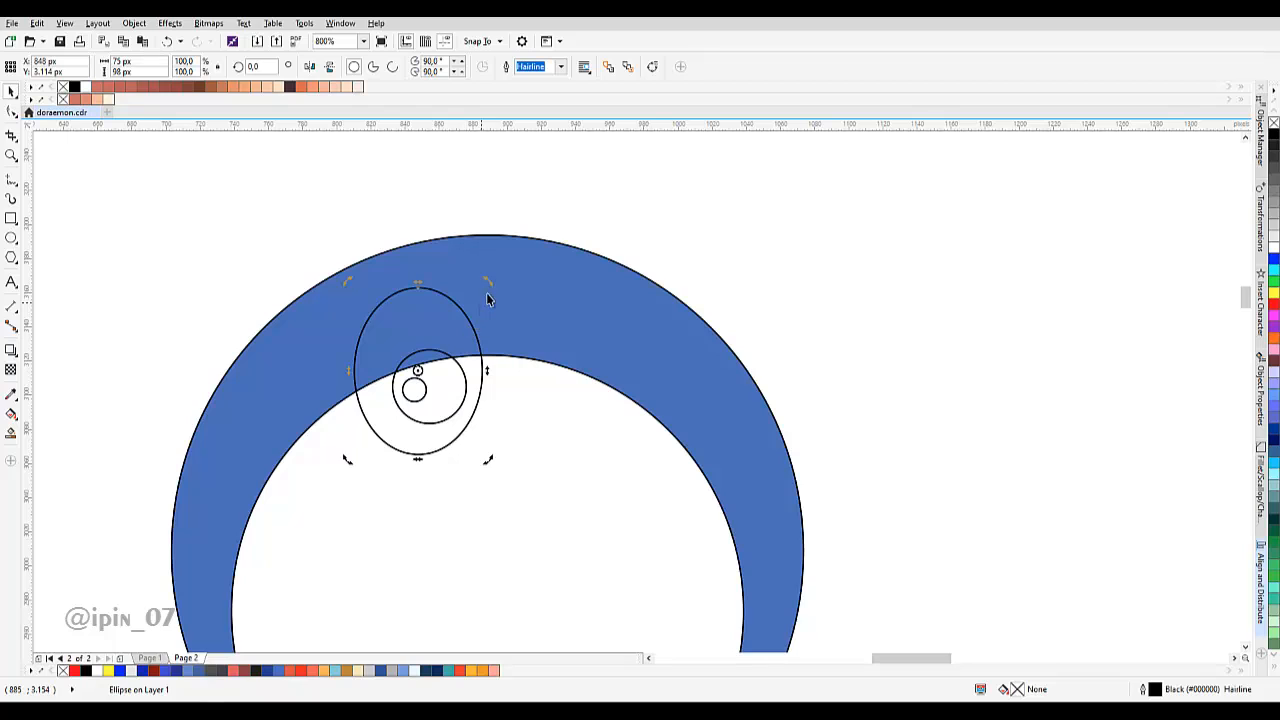
scroll(468, 283, down, 1)
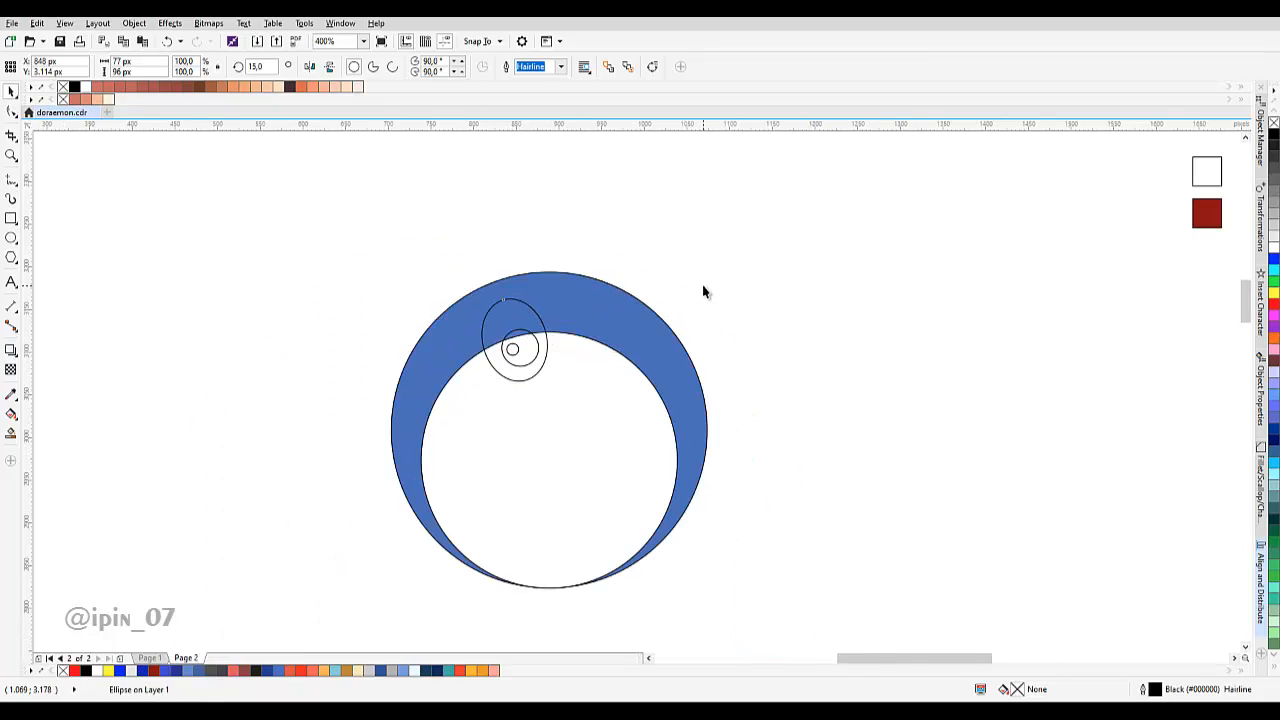
Move the eye ellipse, pupil and highlight together slightly down and to the left over the face's upper edge.
click(466, 279)
drag(466, 279, 556, 392)
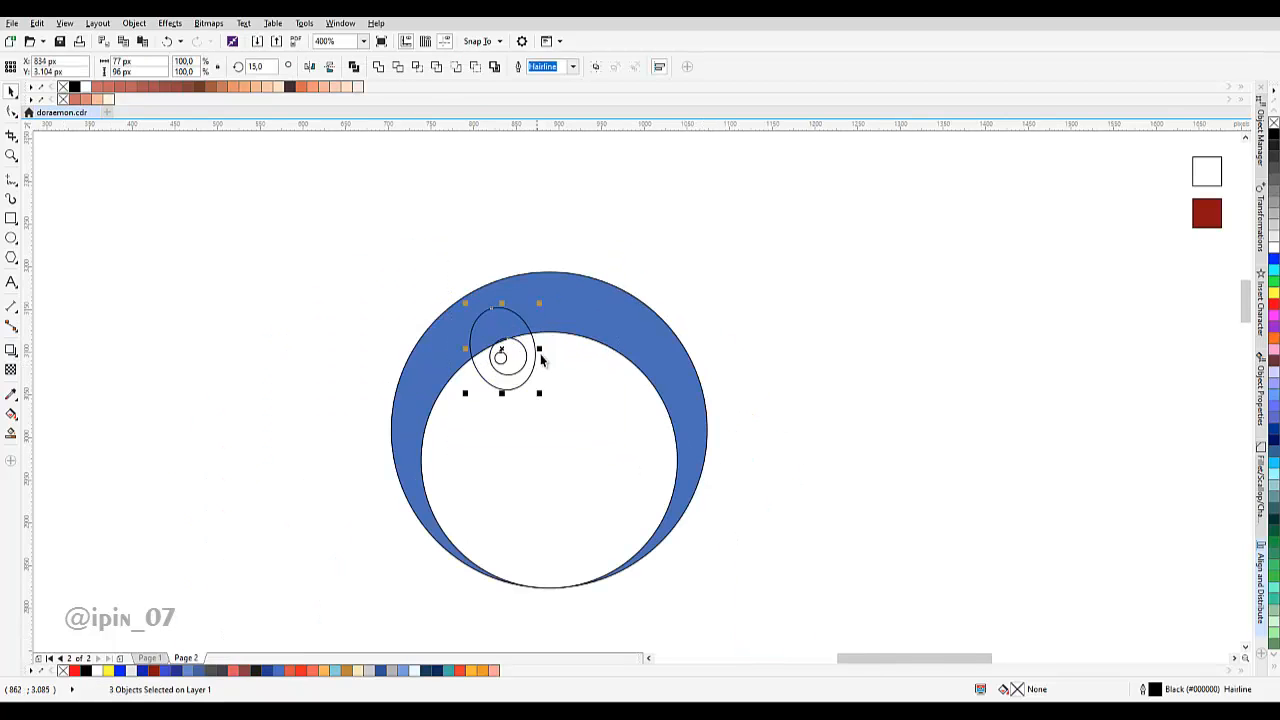
scroll(560, 342, up, 1)
drag(631, 342, 619, 354)
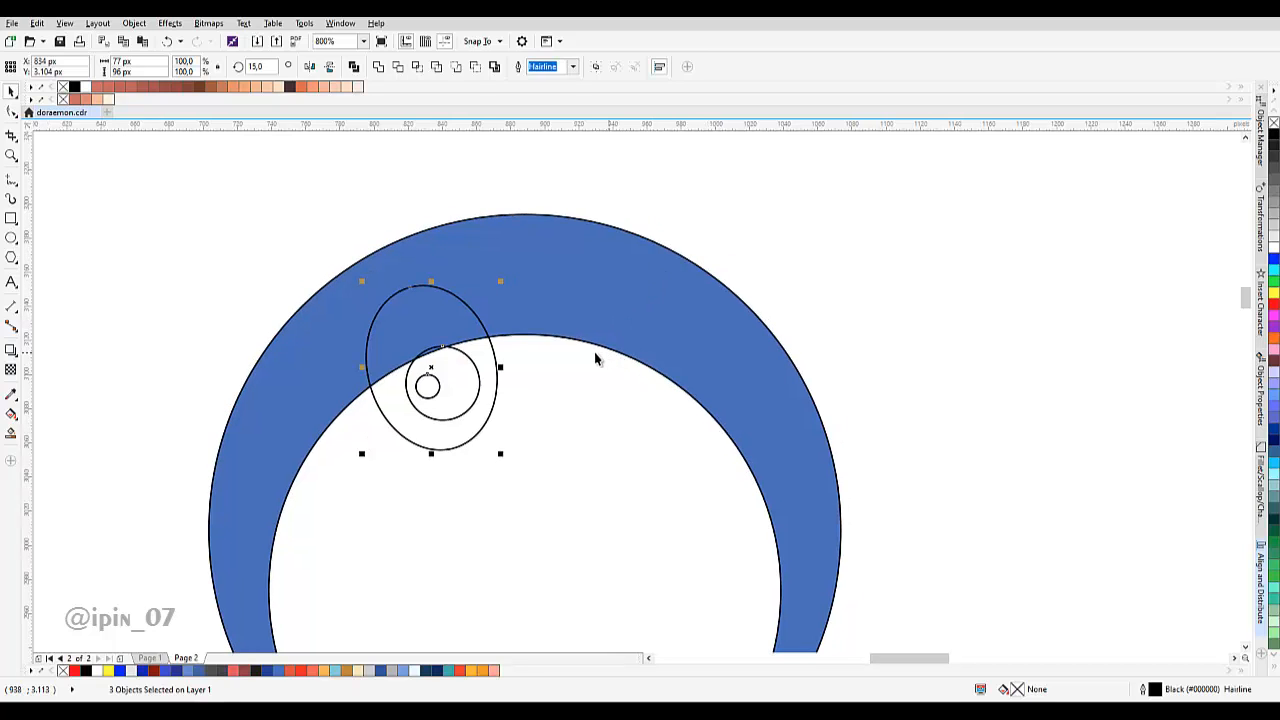
click(560, 365)
drag(593, 467, 517, 499)
click(373, 377)
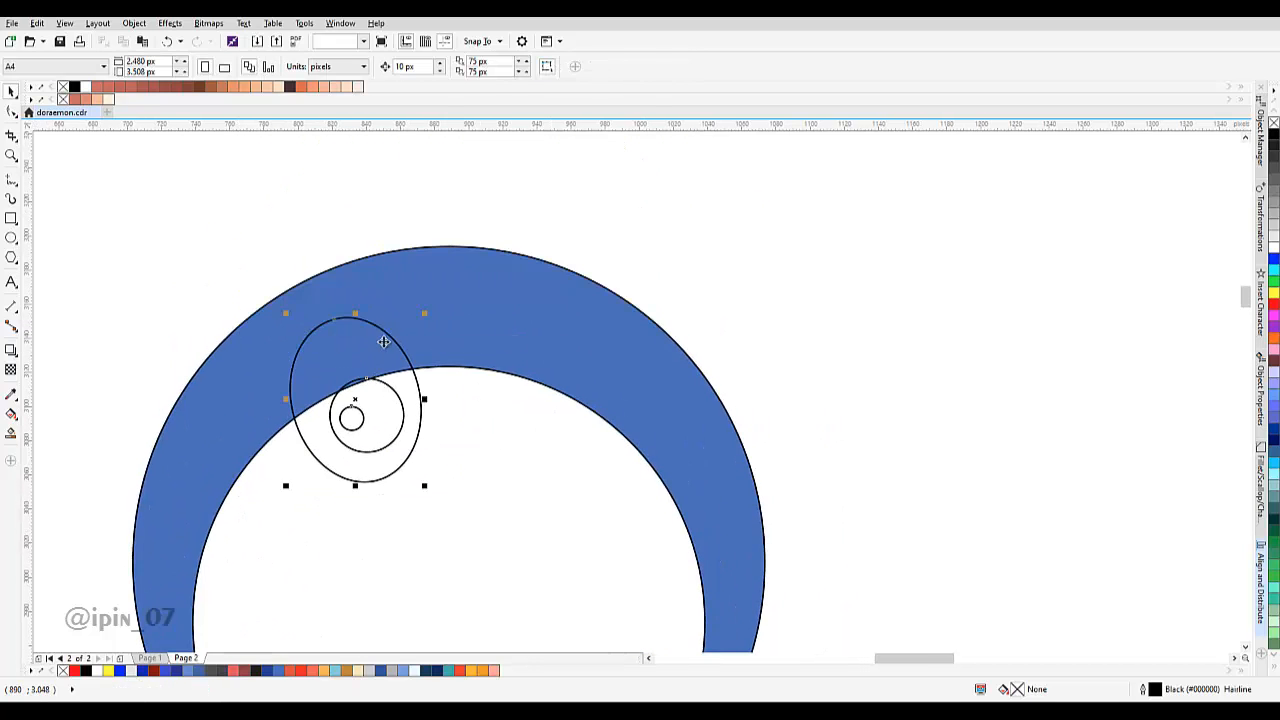
click(654, 211)
Reduce the outer eye ellipse's tilt to about 9.4 degrees.
drag(364, 412, 416, 387)
scroll(374, 398, up, 1)
click(358, 409)
shift+click(408, 394)
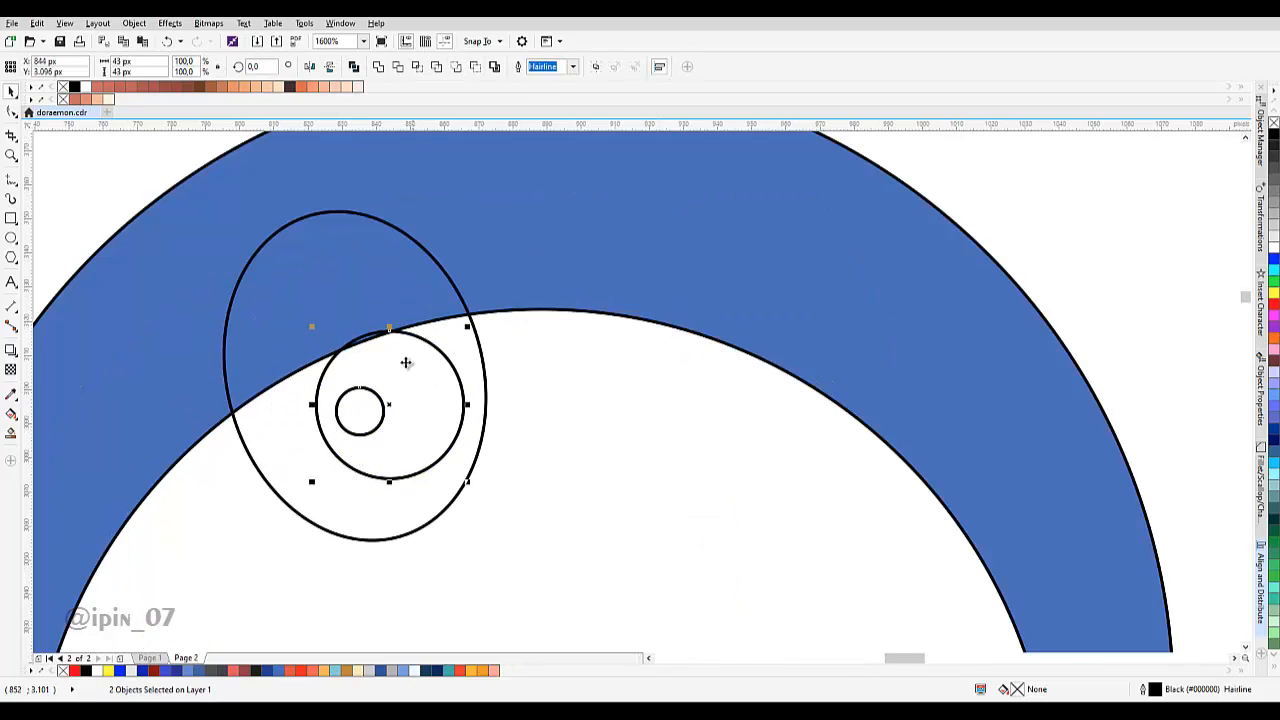
scroll(403, 359, down, 1)
double_click(385, 307)
drag(448, 277, 458, 278)
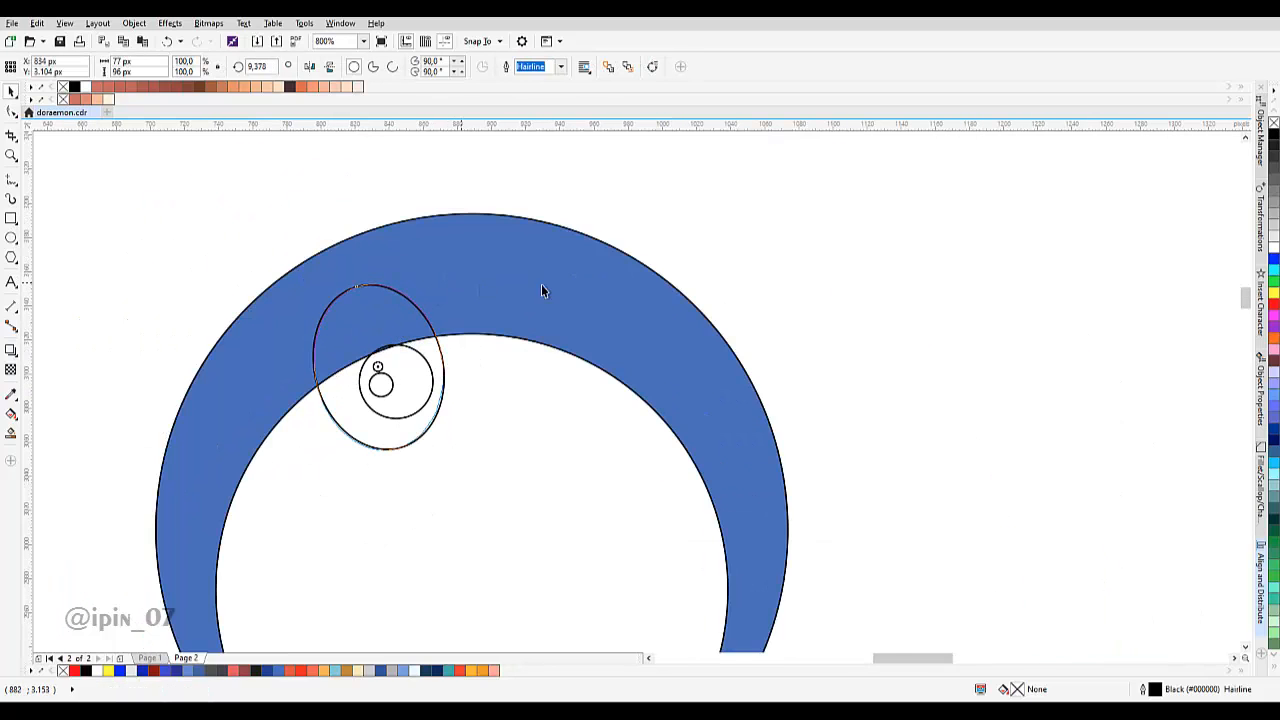
key(Escape)
Fill the pupil circle black, and fill the highlight circle and outer eye ellipse white.
click(420, 360)
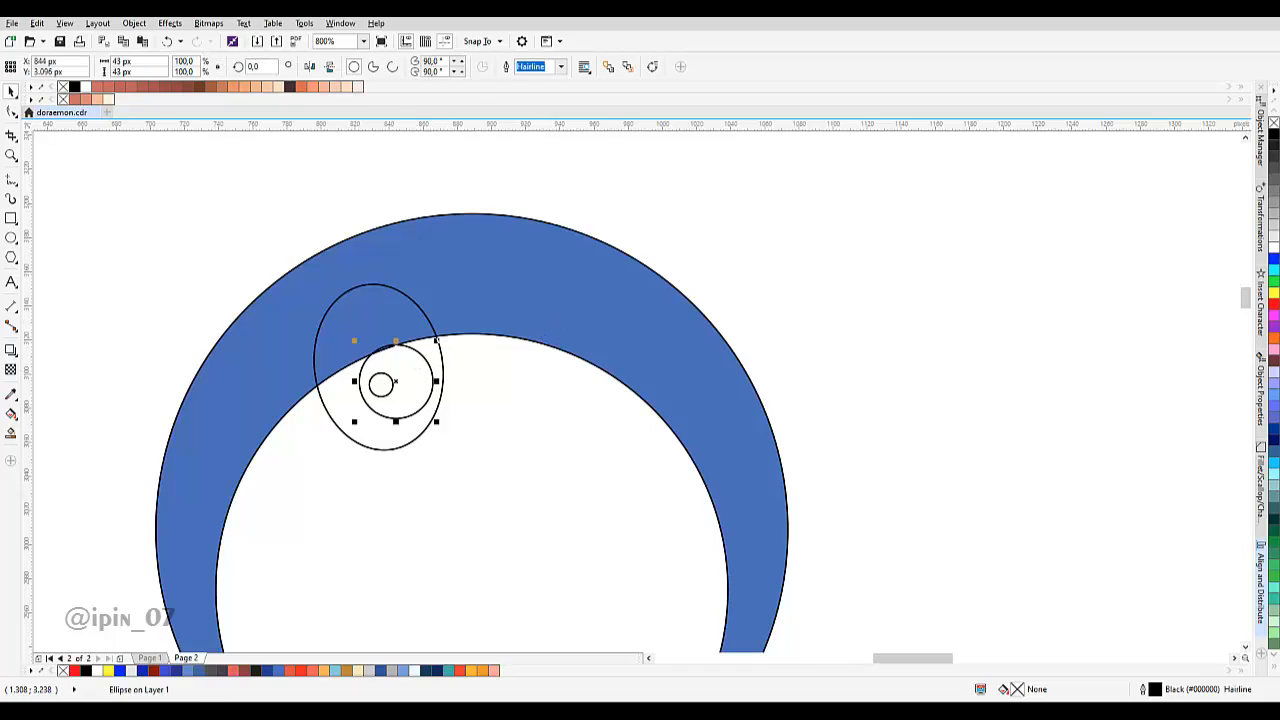
click(1273, 134)
click(376, 386)
shift+click(379, 312)
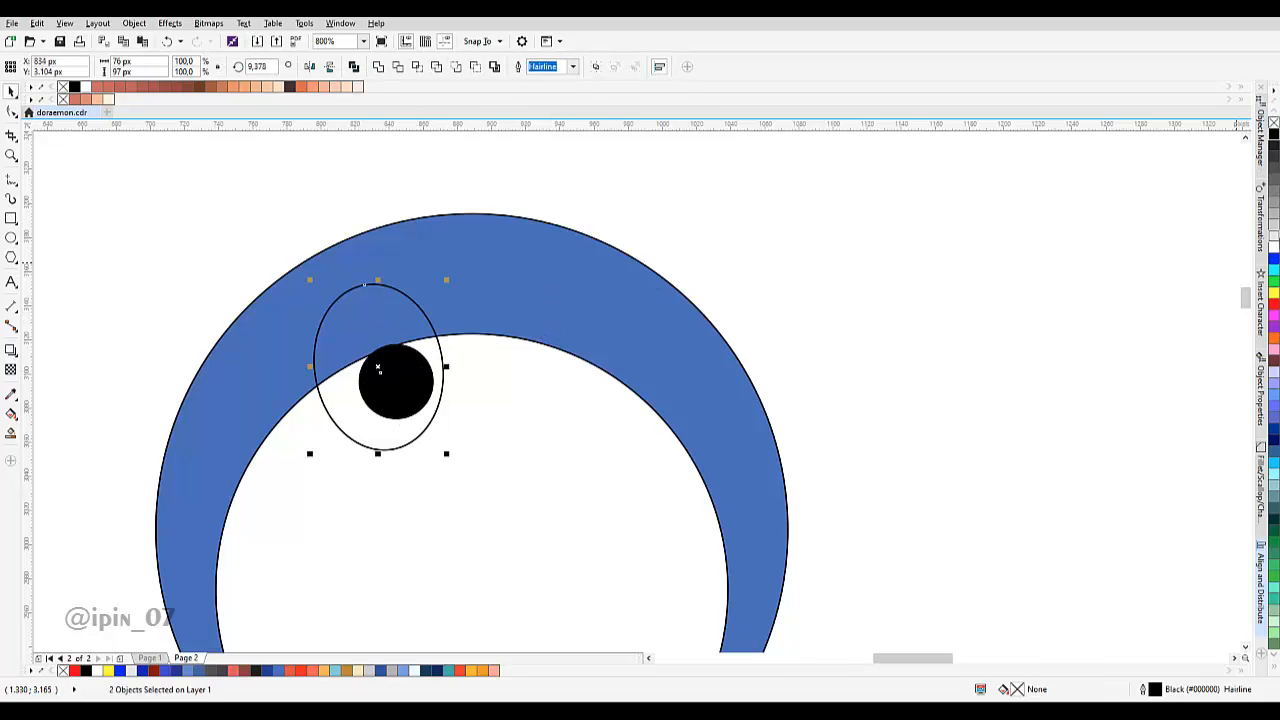
click(1275, 245)
key(Escape)
drag(427, 274, 461, 303)
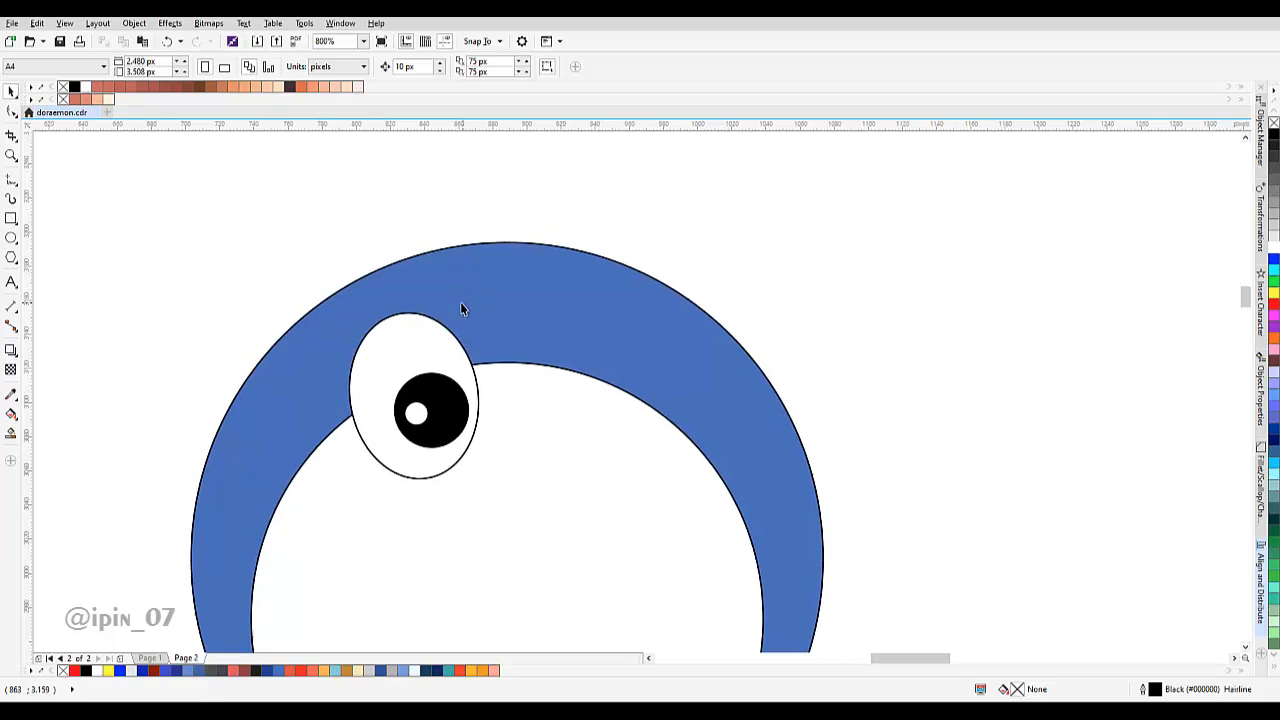
Make one horizontally mirrored copy of the whole eye, placed directly against the original's right side.
scroll(450, 299, down, 2)
scroll(443, 295, up, 2)
drag(383, 251, 527, 425)
scroll(527, 425, up, 3)
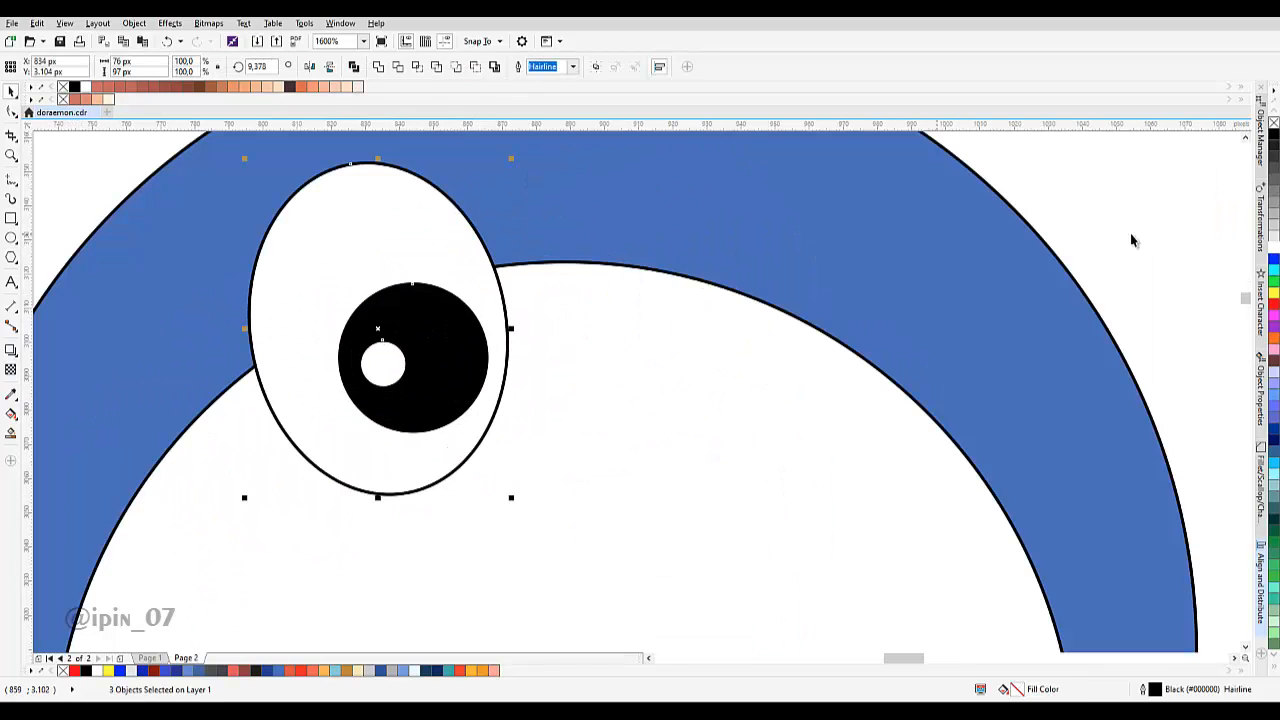
click(1260, 220)
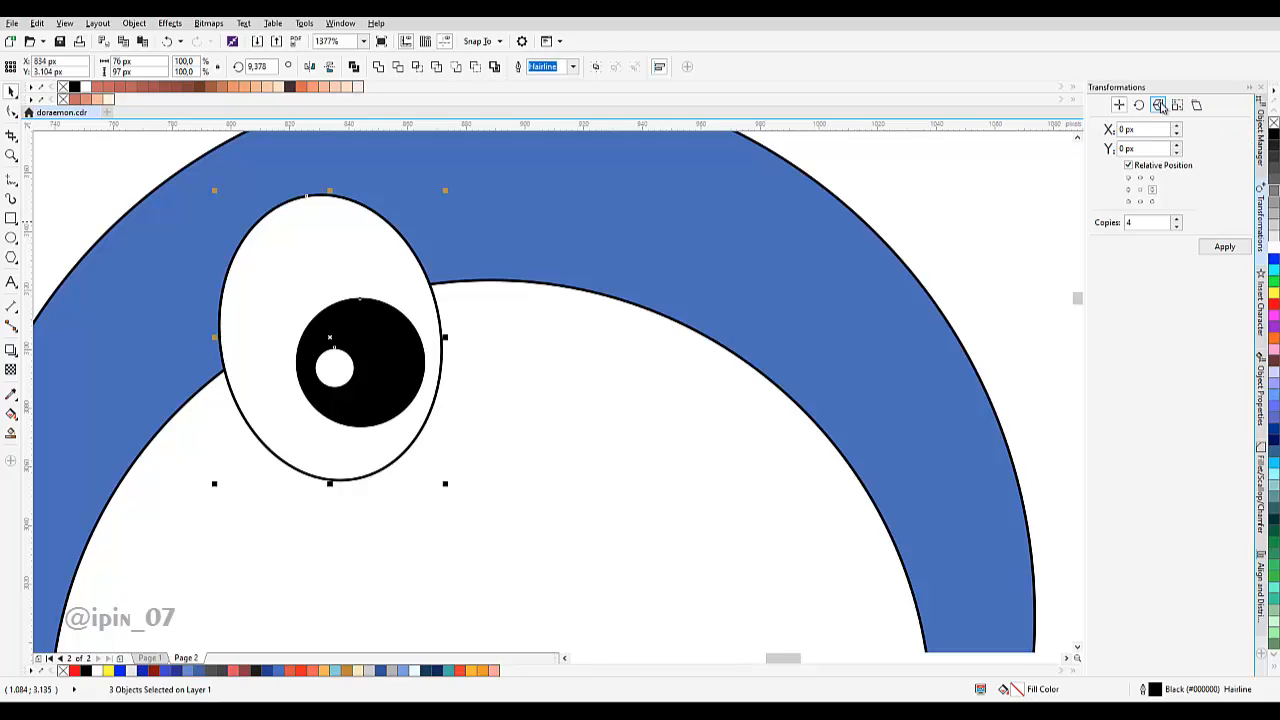
click(1158, 105)
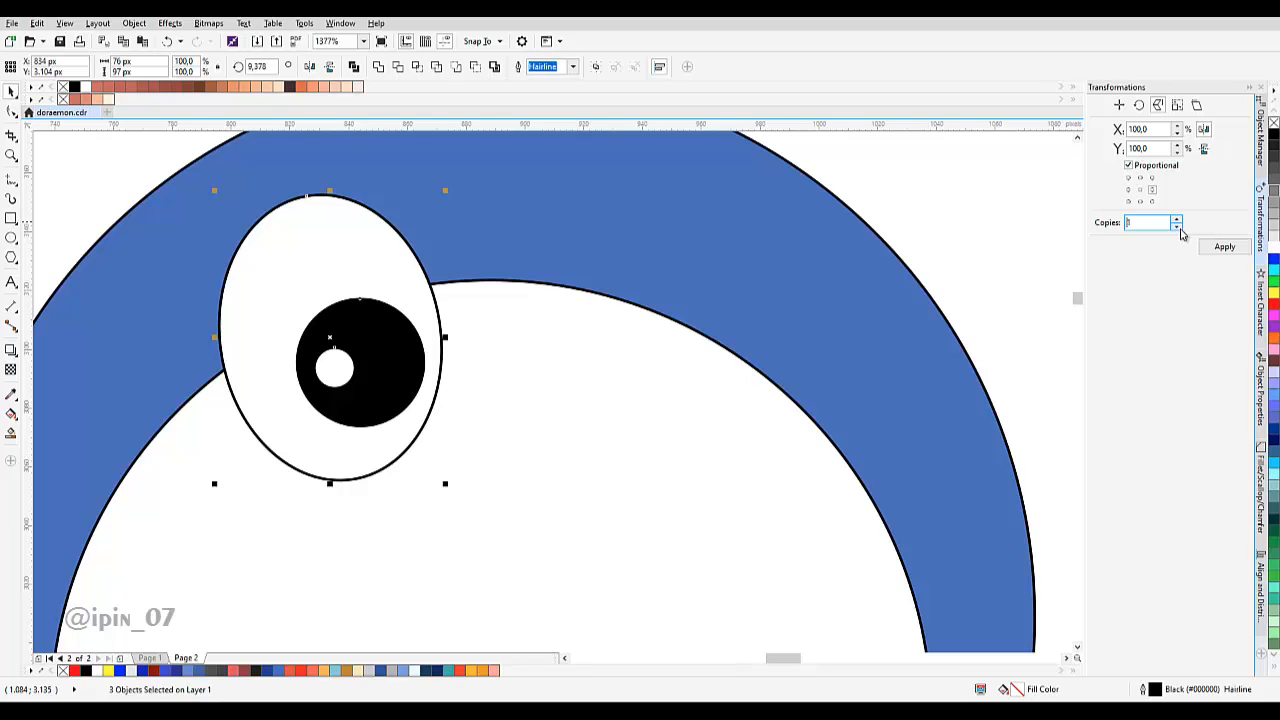
click(1205, 250)
drag(450, 338, 514, 343)
scroll(506, 347, down, 3)
click(677, 264)
scroll(490, 373, up, 2)
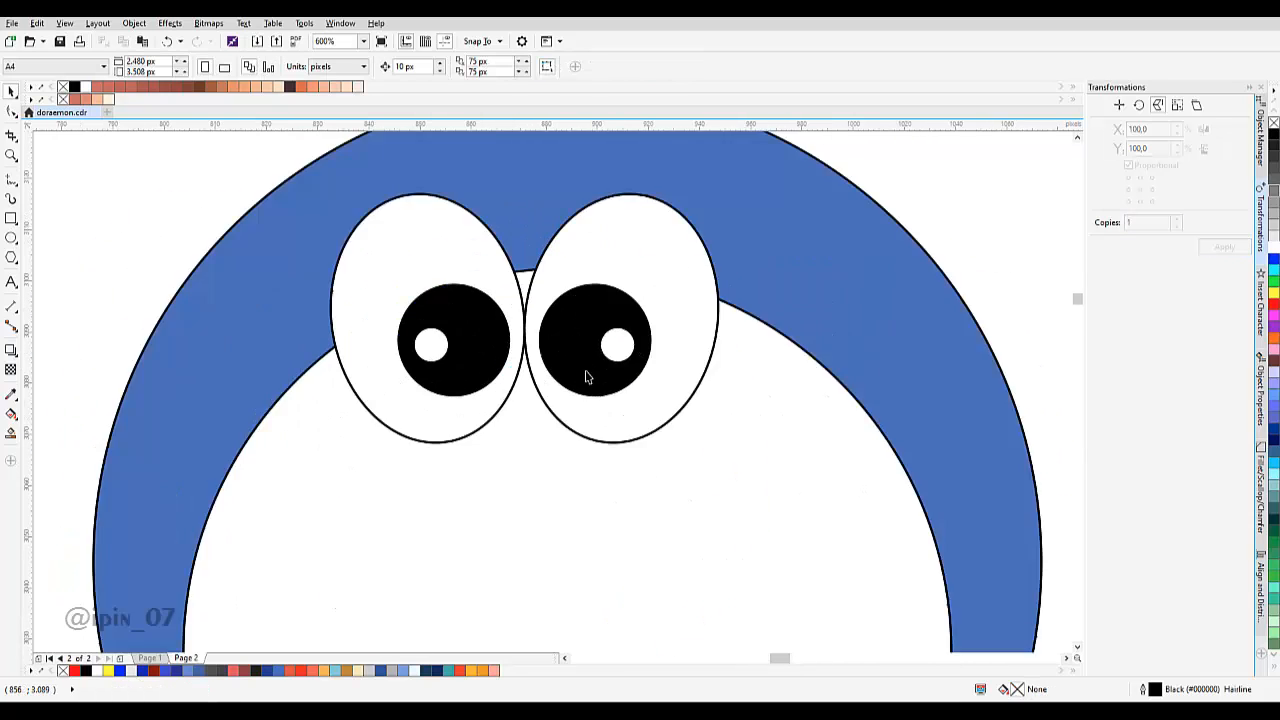
Move the right eye's highlight to the left side of its pupil, matching the left eye.
scroll(580, 362, up, 3)
drag(714, 322, 626, 308)
scroll(626, 308, down, 3)
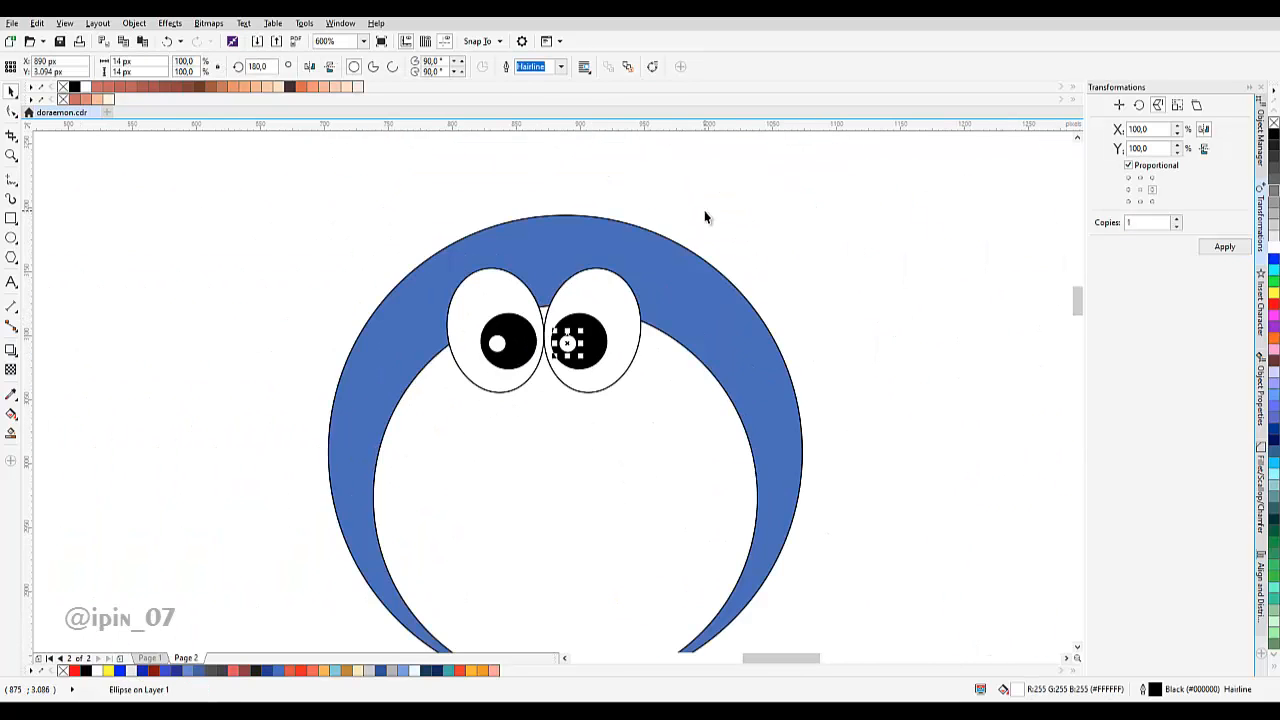
key(Escape)
Group the six shapes of both eyes and centre the group horizontally on the white face circle.
scroll(502, 279, up, 1)
drag(429, 233, 688, 480)
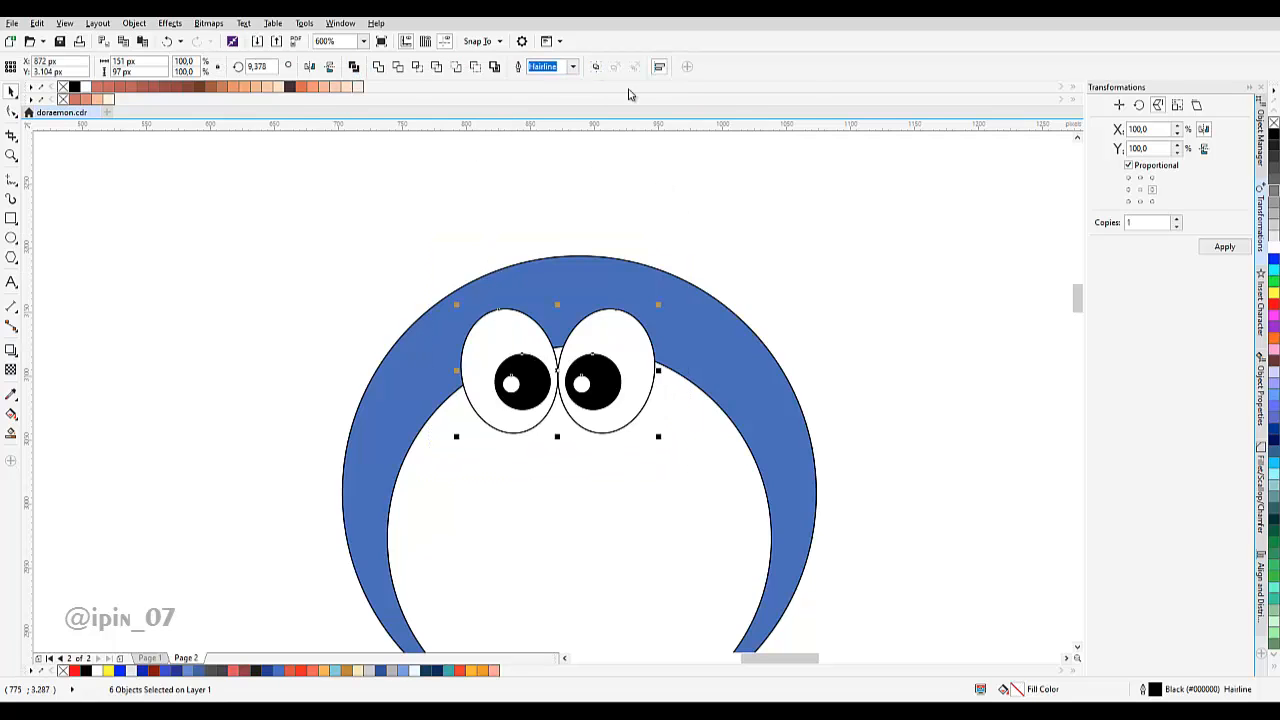
key(ctrl+g)
shift+click(669, 449)
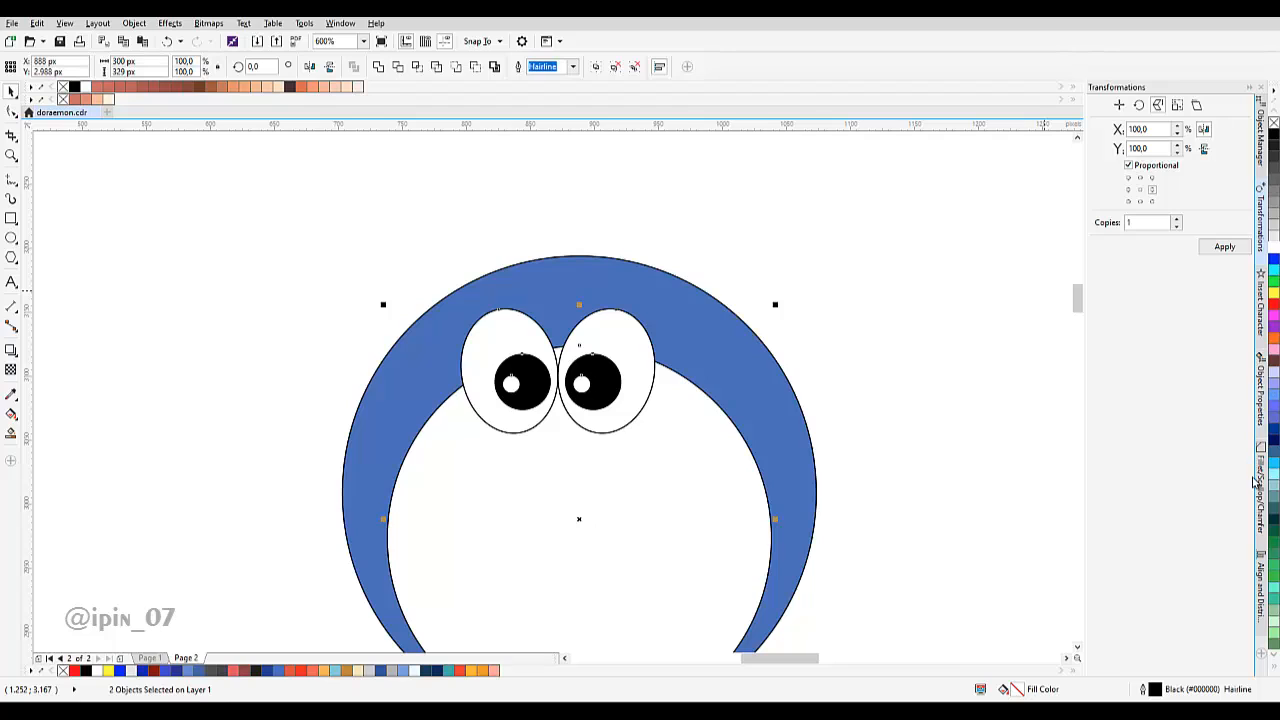
click(1261, 590)
click(1120, 118)
scroll(651, 224, down, 4)
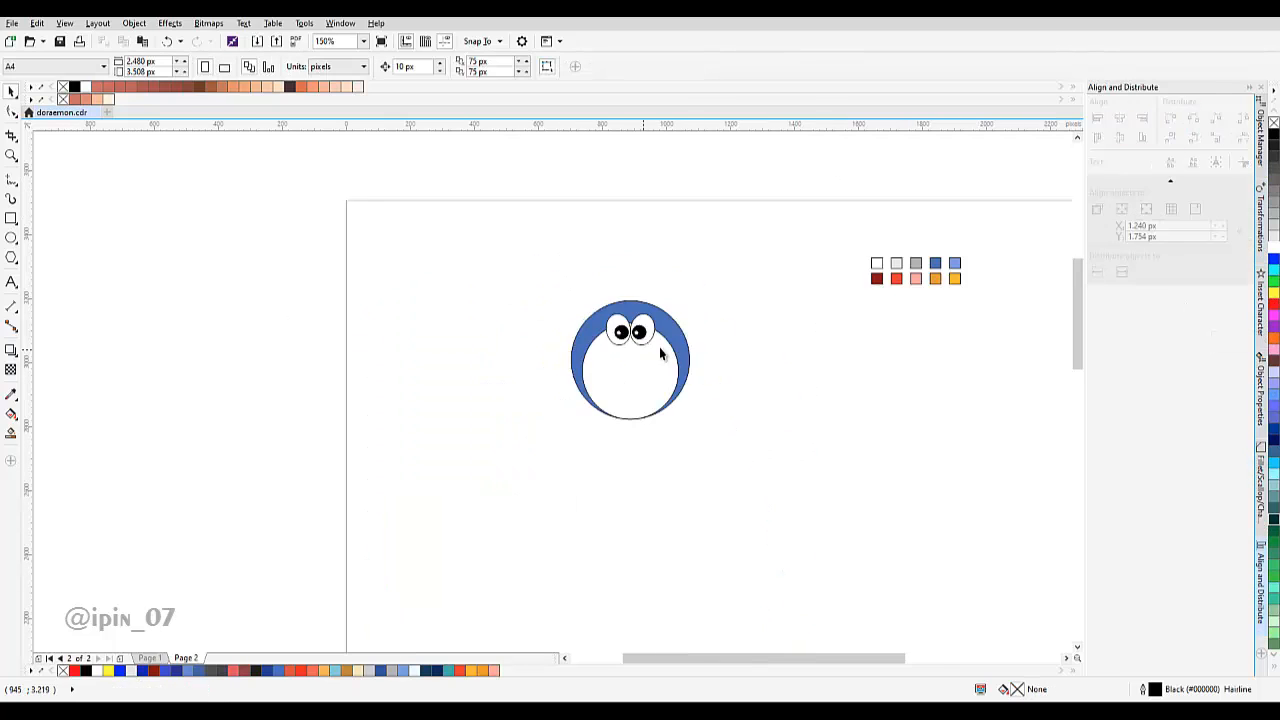
Enlarge the eye group slightly and proportionally from its centre.
scroll(652, 303, up, 4)
click(652, 303)
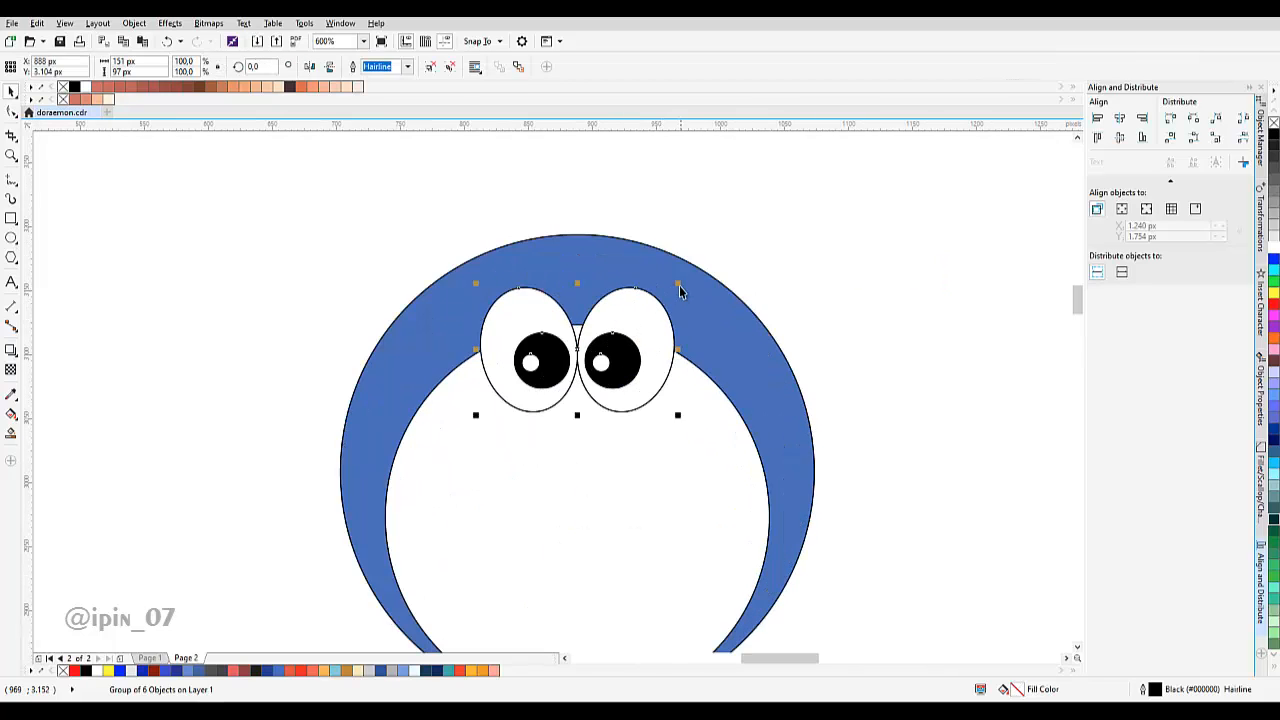
drag(678, 283, 691, 270)
drag(792, 282, 785, 247)
click(785, 247)
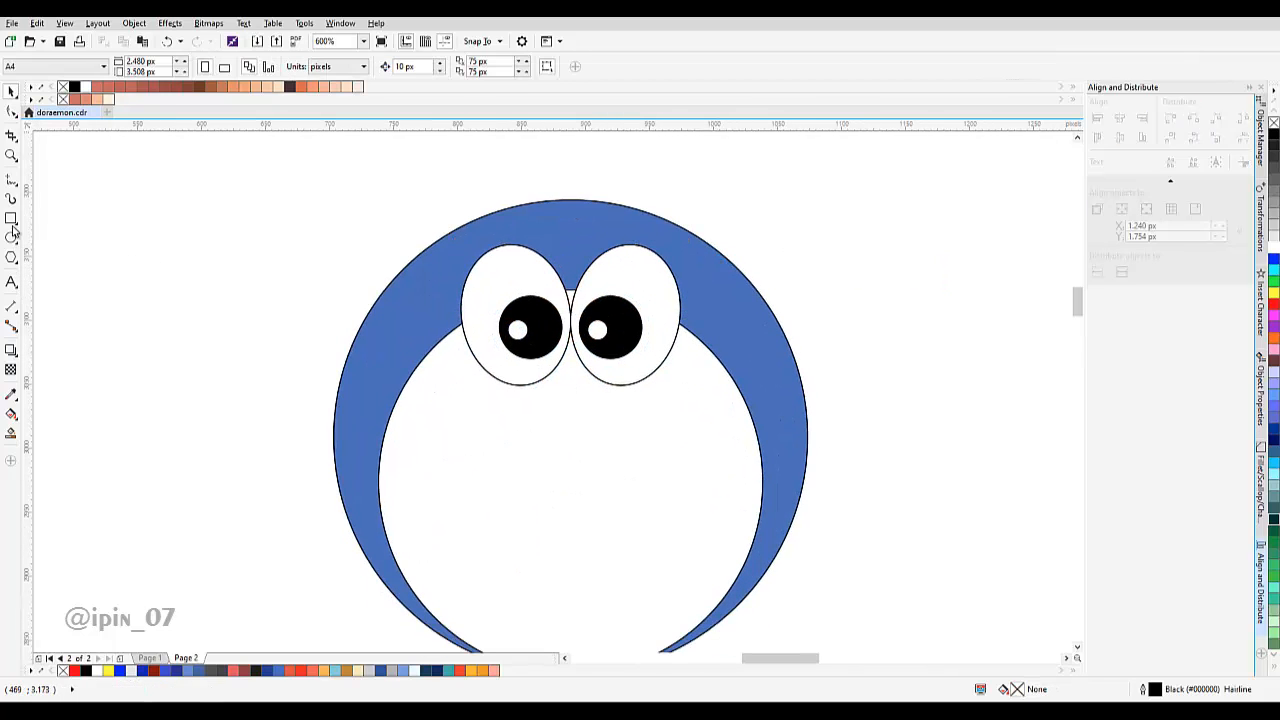
Draw a rectangle about 319 × 53 px across the face at the eyes' lower edge and round its corners to 26 px.
click(10, 219)
scroll(337, 249, down, 2)
drag(388, 264, 775, 323)
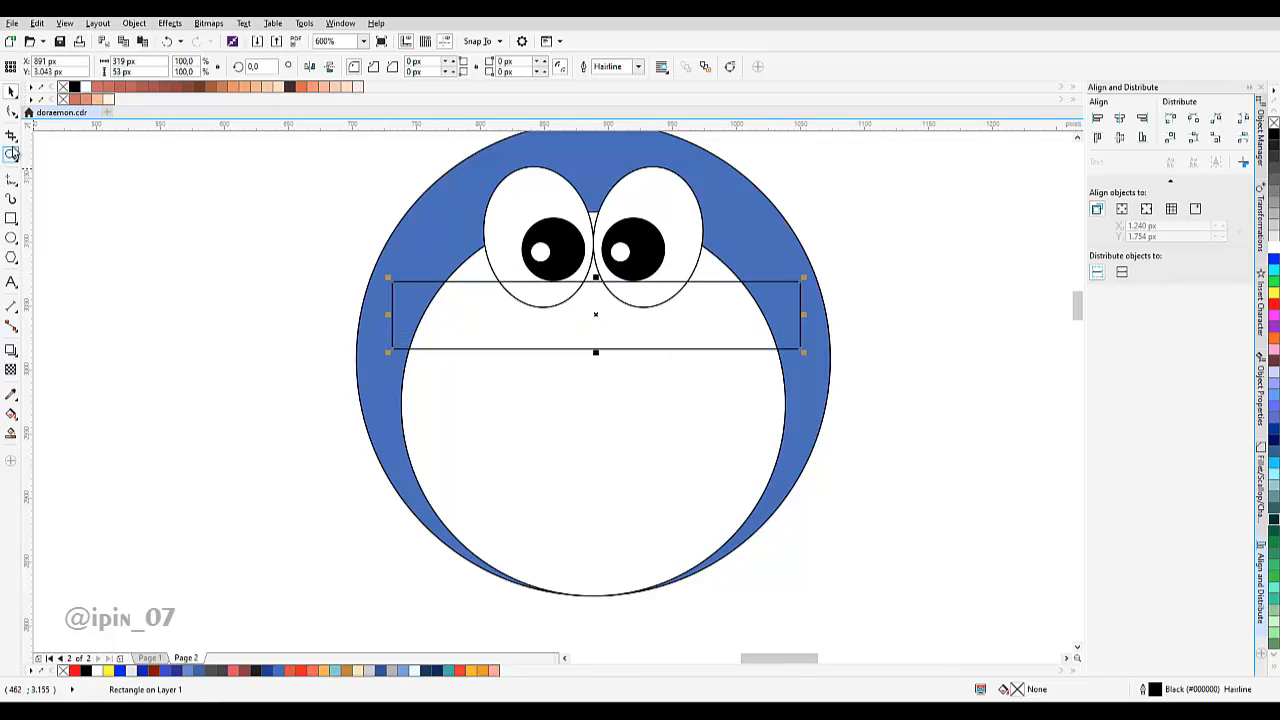
click(11, 111)
drag(392, 287, 709, 343)
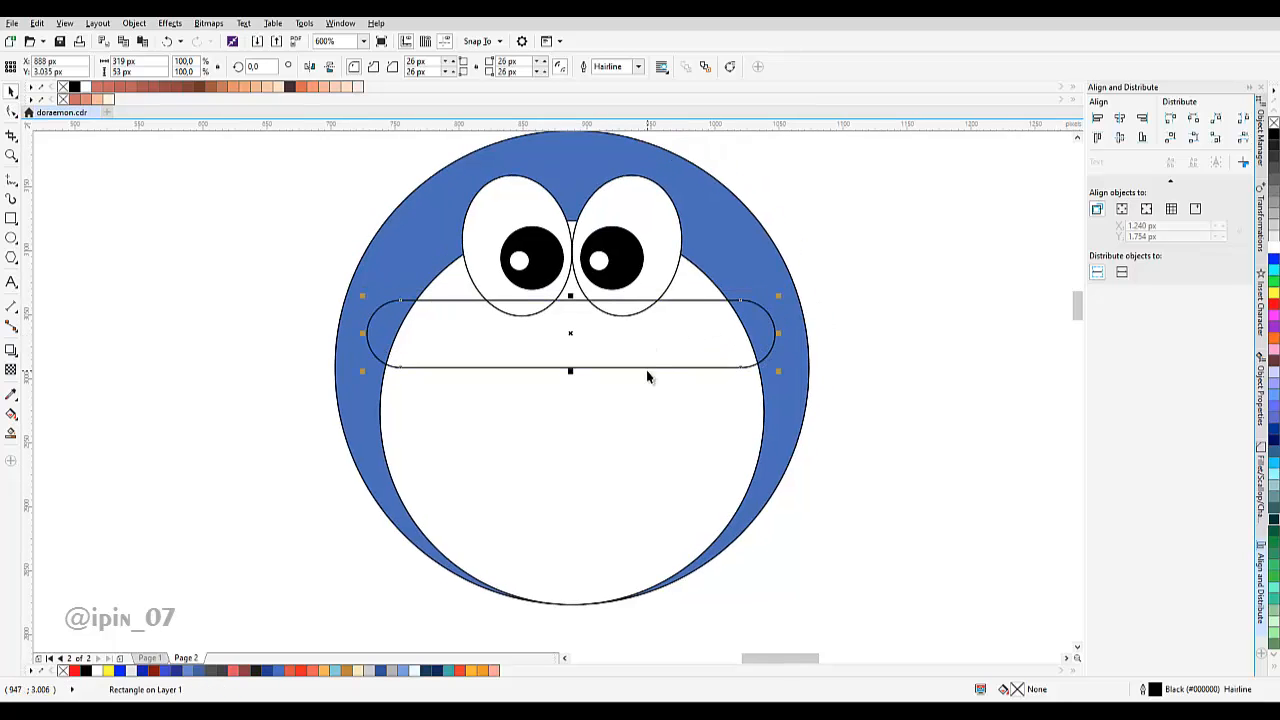
Place the rounded rectangle behind the eyes in the stacking order.
right_click(661, 346)
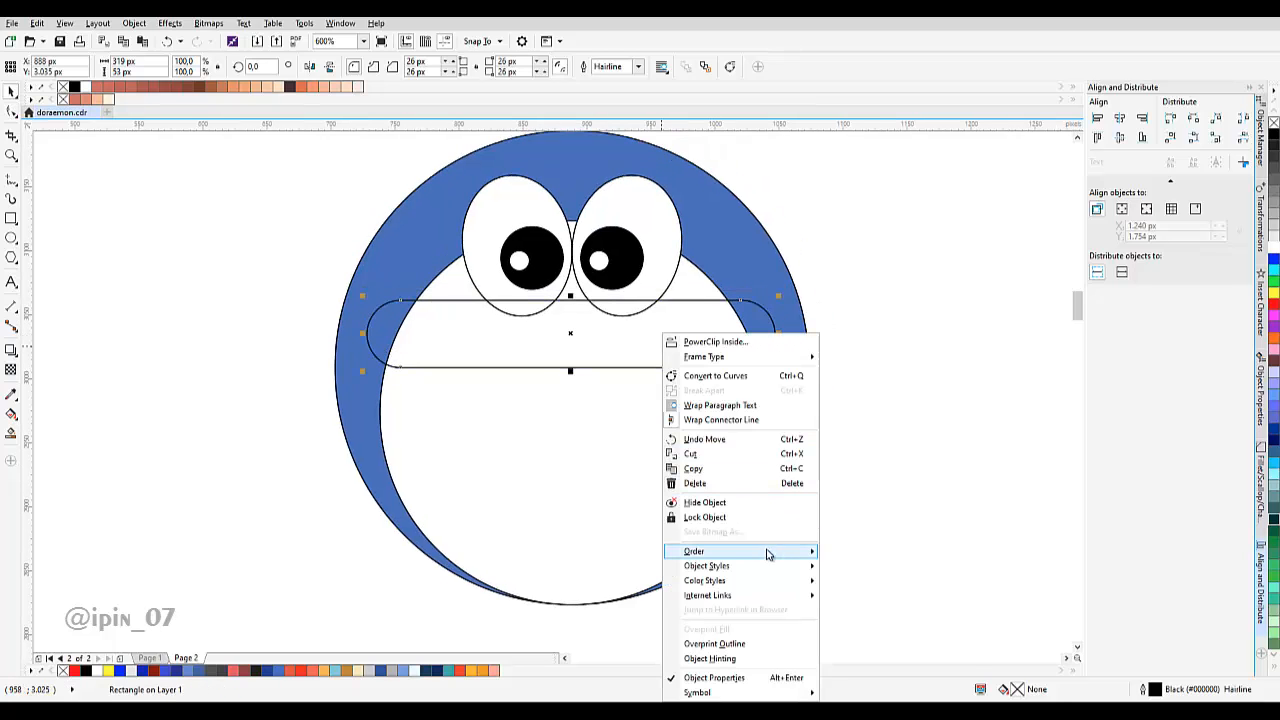
mouse_move(770, 554)
click(883, 652)
click(586, 434)
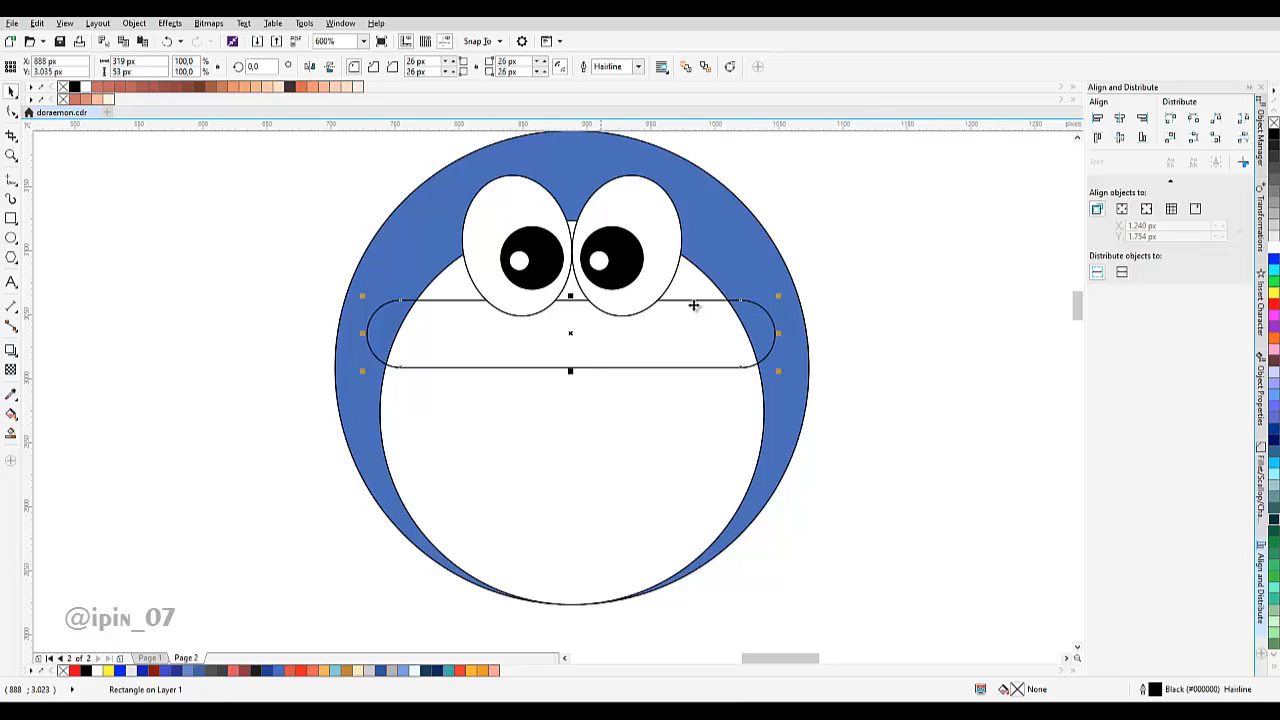
Stretch the rounded rectangle upward to about 63 px high and nudge it slightly up.
scroll(585, 298, up, 2)
drag(553, 284, 550, 268)
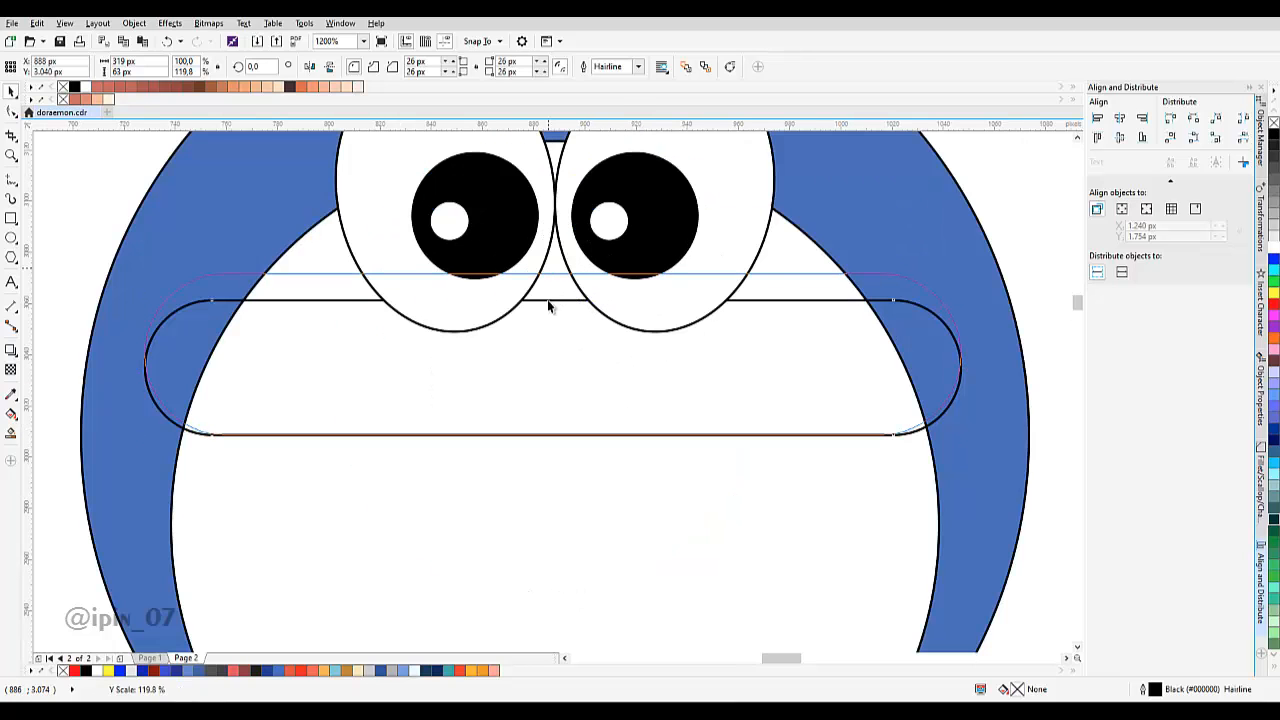
drag(552, 367, 546, 363)
Centre the rounded rectangle horizontally on the white face circle and fill it white.
shift+click(829, 472)
click(1119, 120)
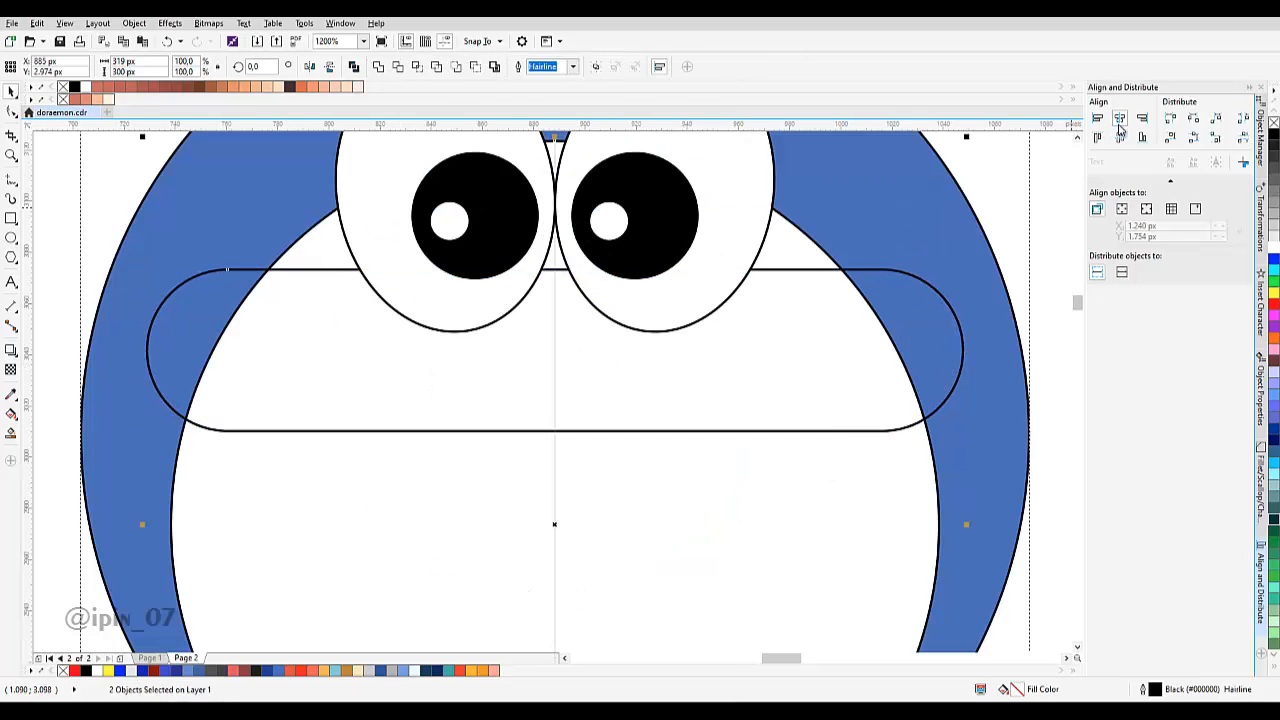
scroll(829, 306, down, 2)
key(Escape)
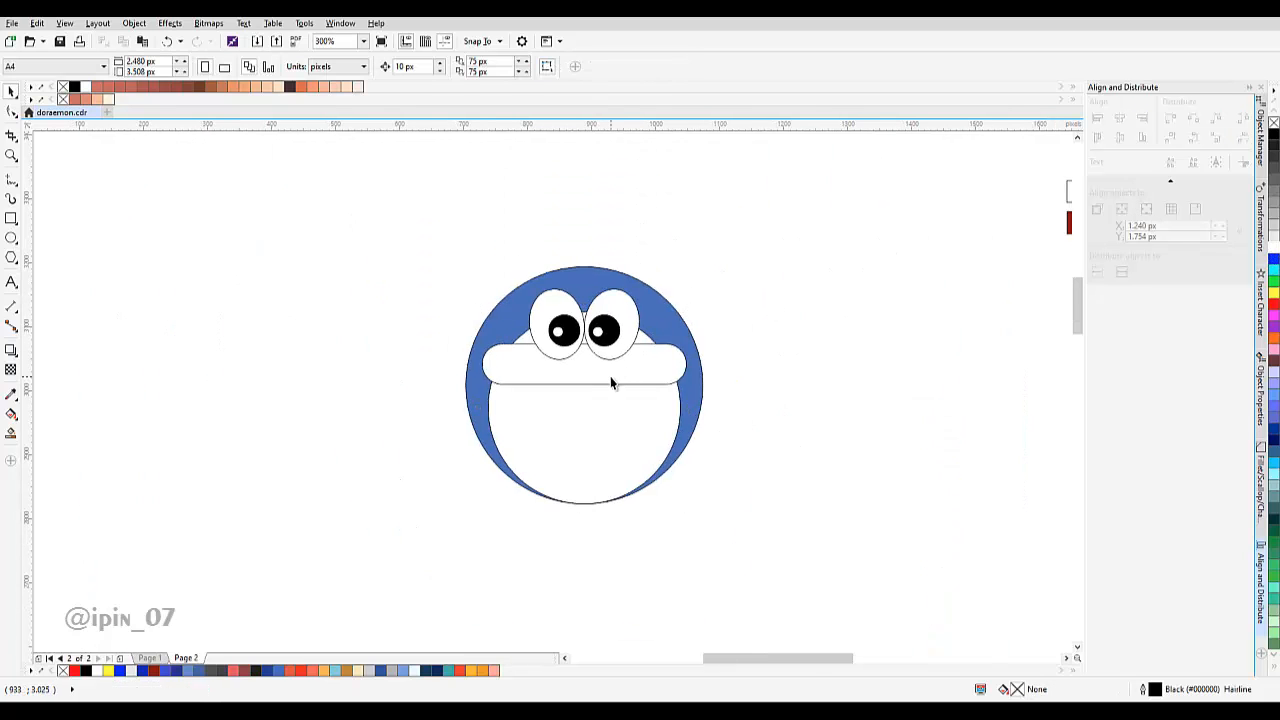
Move the rounded rectangle down until its upper edge sits just beneath the eyes.
scroll(611, 380, up, 1)
click(597, 352)
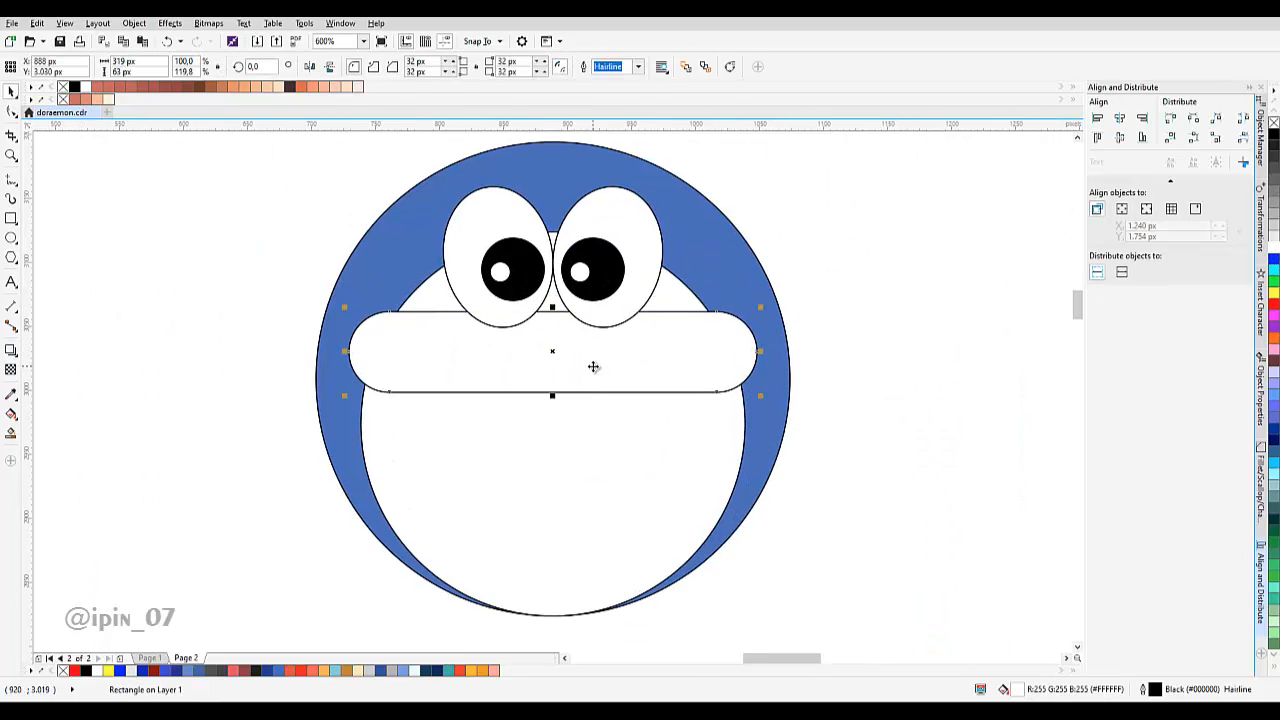
drag(582, 367, 600, 384)
key(Escape)
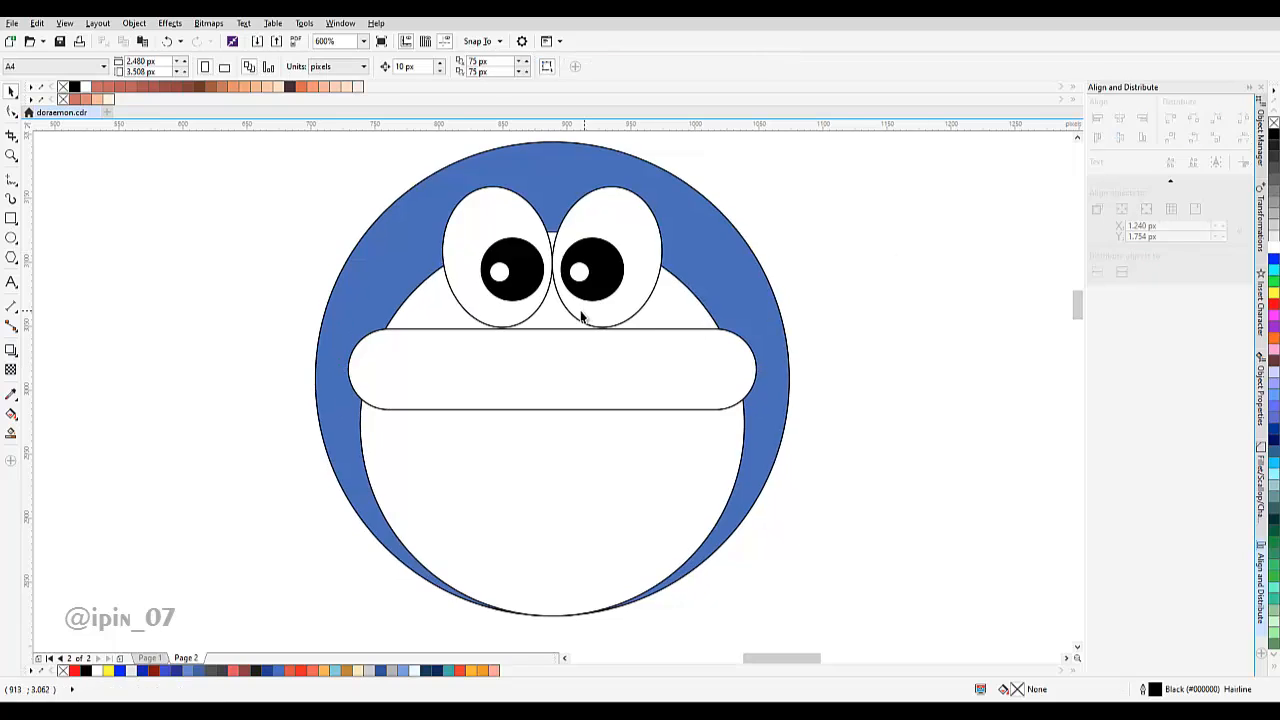
Draw a nose circle about 63 px across below the eyes and centre it horizontally and vertically on the rounded rectangle.
drag(510, 298, 561, 385)
scroll(574, 358, up, 2)
key(space)
shift+click(685, 366)
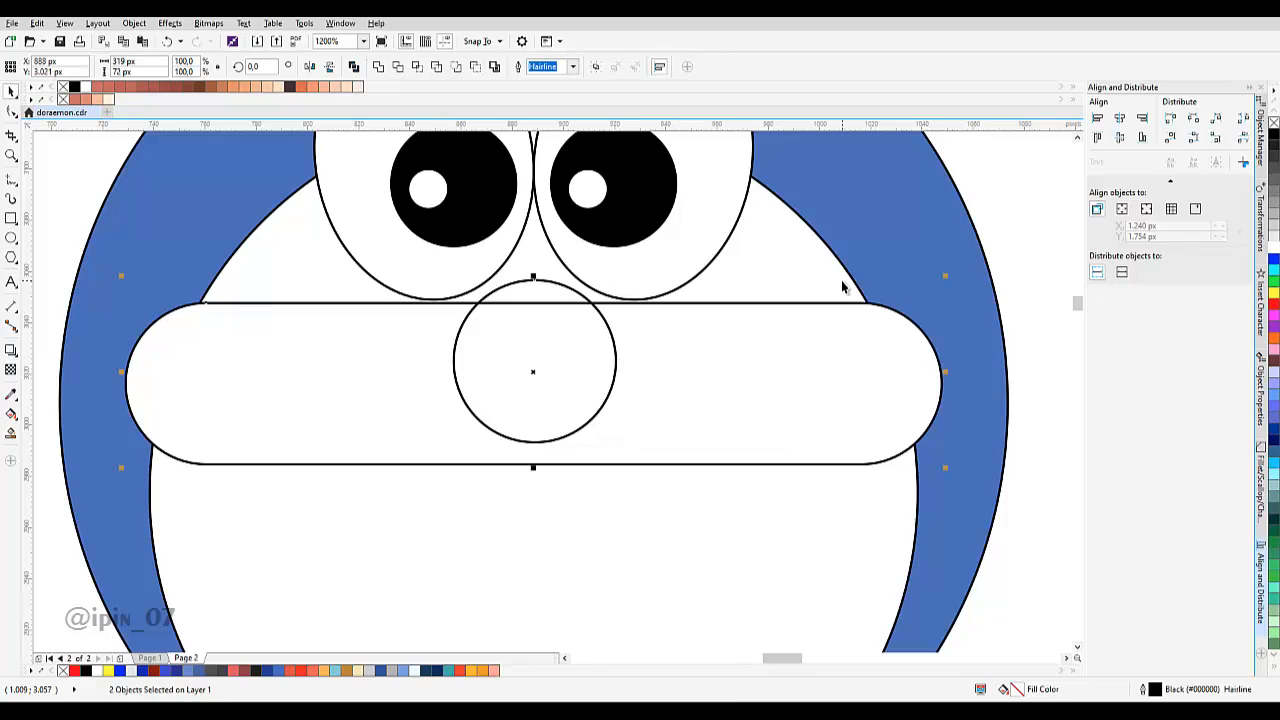
click(1124, 119)
click(1116, 140)
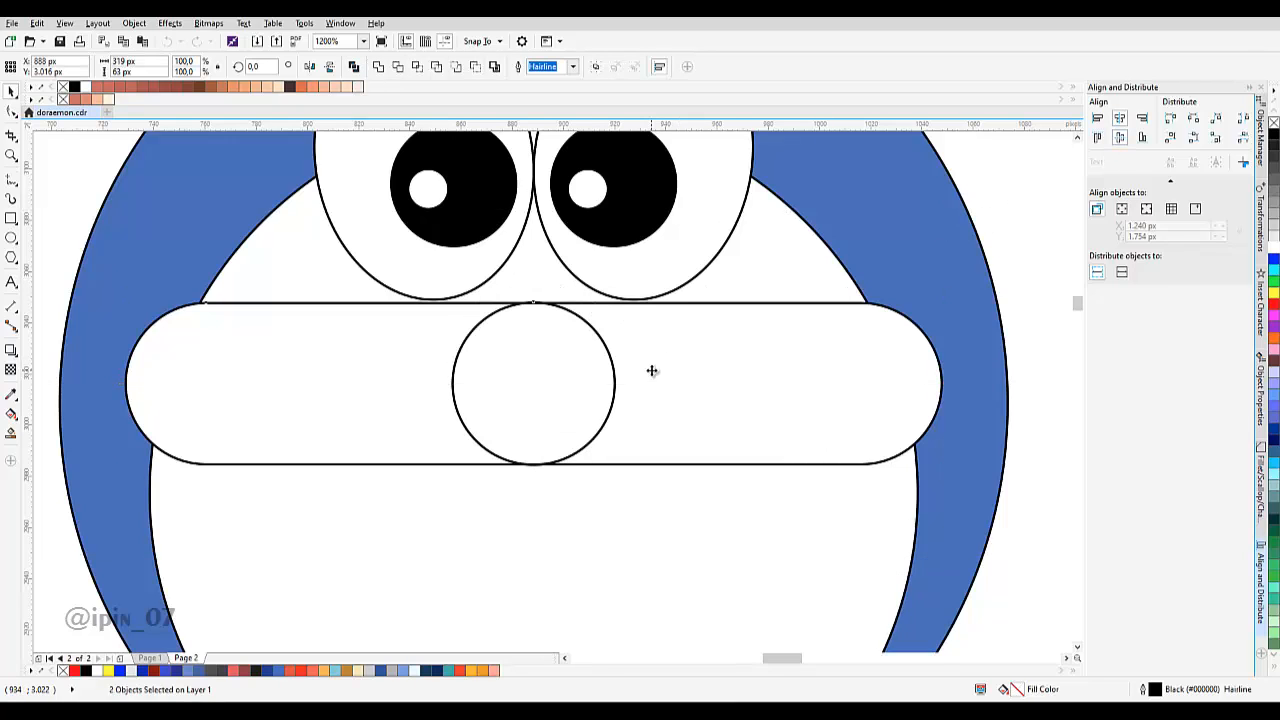
Nudge the nose and rounded rectangle up to touch the eyes and centre both horizontally on the face circle.
scroll(638, 318, up, 1)
mouse_move(634, 298)
mouse_down()
mouse_move(629, 287)
mouse_move(653, 290)
mouse_up()
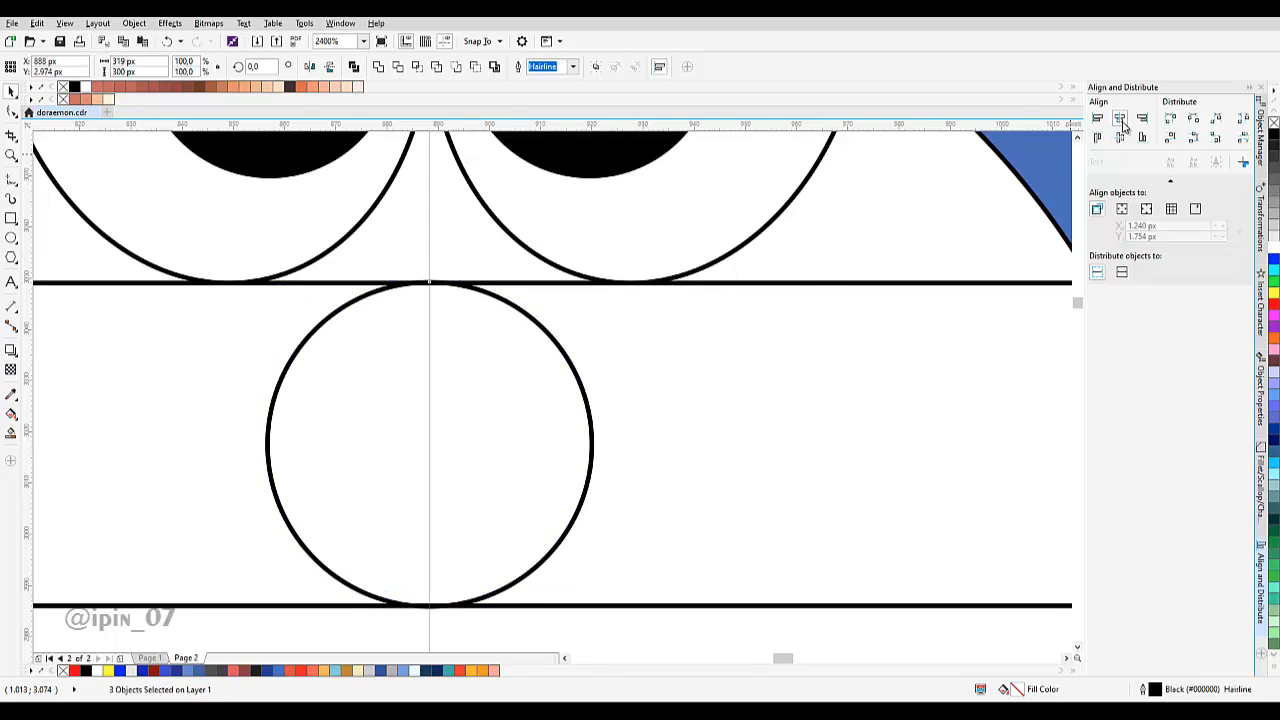
scroll(642, 382, down, 4)
click(700, 393)
scroll(647, 392, up, 2)
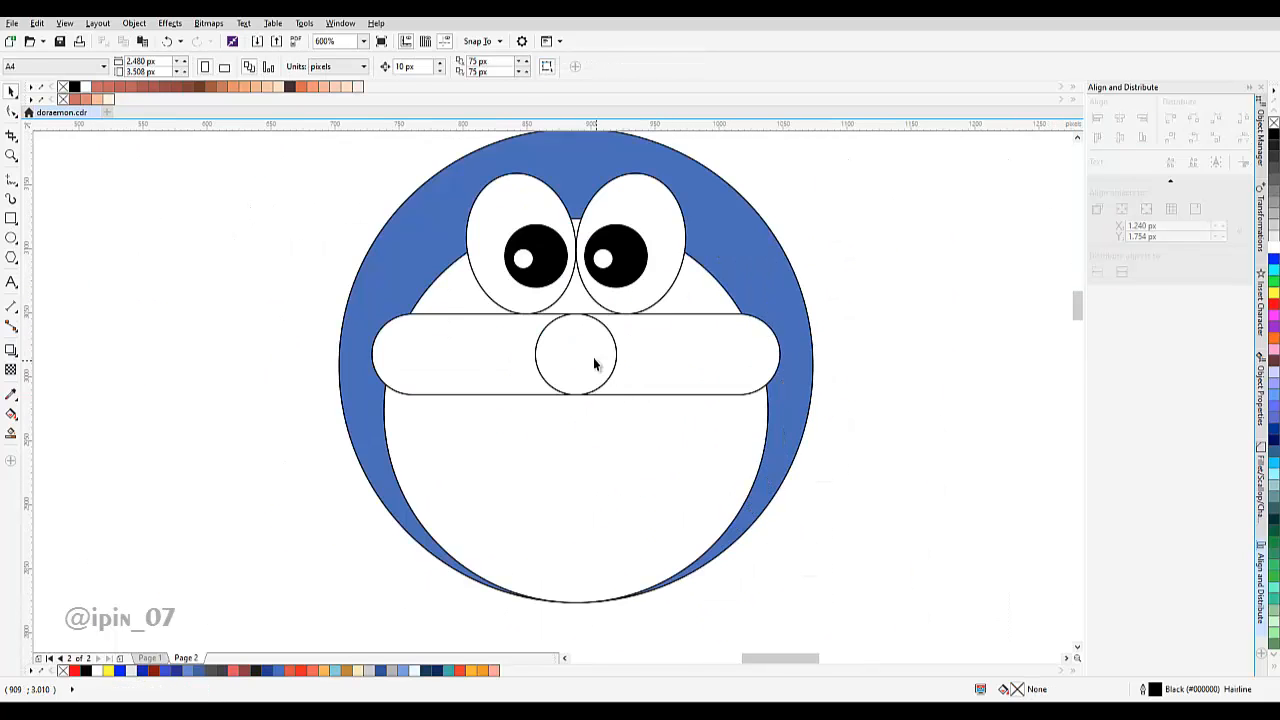
Fill the nose circle with the bright red sample colour (#ED3A26).
click(592, 360)
drag(620, 338, 409, 328)
click(12, 396)
scroll(168, 412, down, 1)
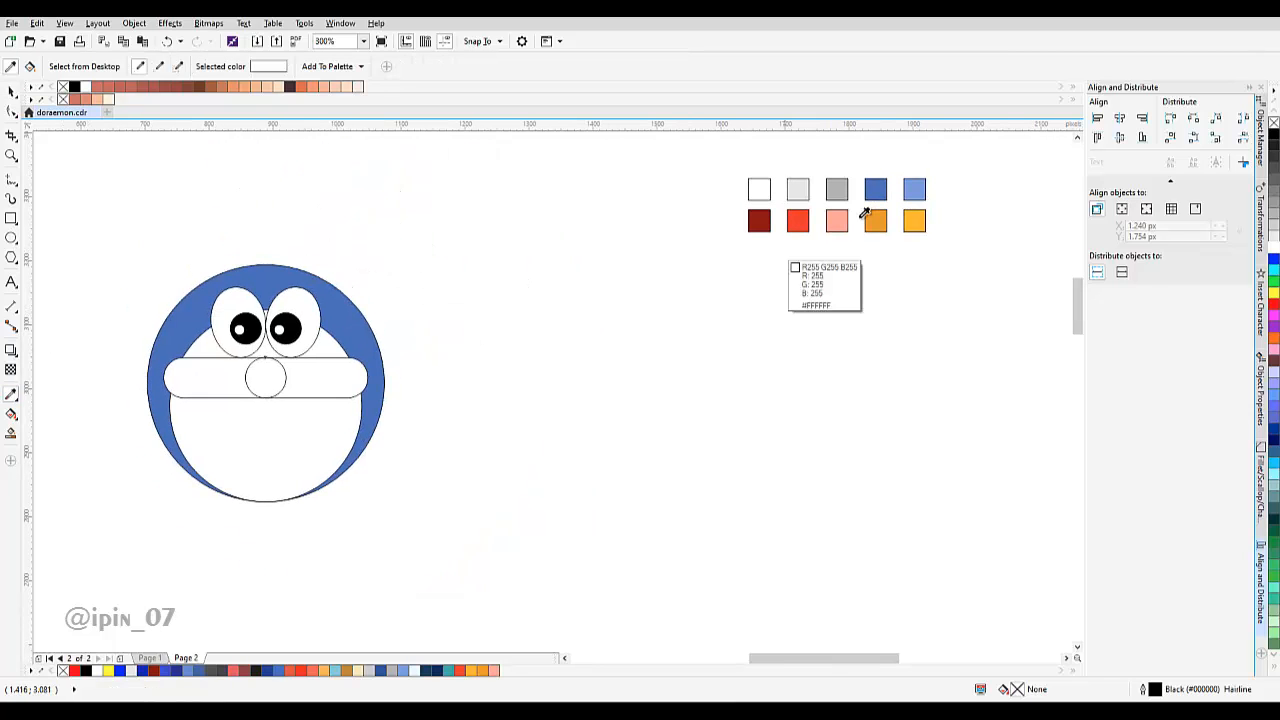
click(798, 221)
click(273, 378)
drag(291, 376, 553, 324)
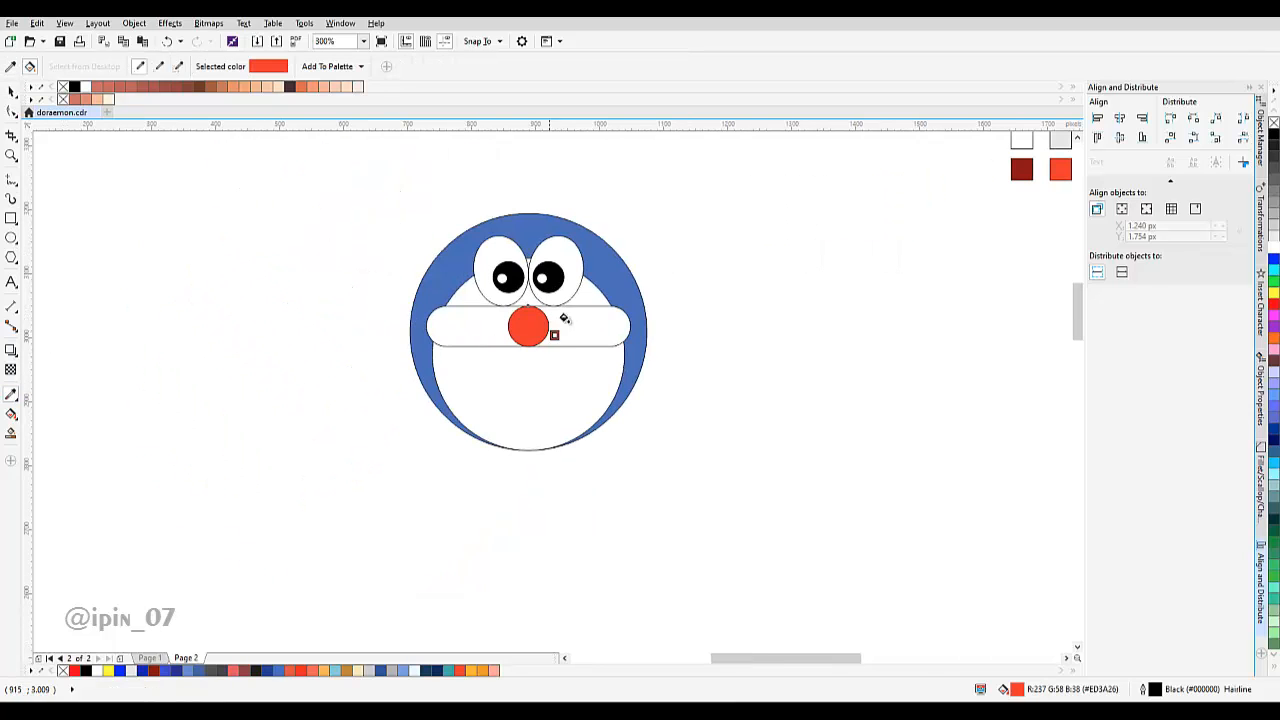
Draw a mouth circle about 242 px across inside the lower face and centre it horizontally on the white face circle.
key(space)
click(679, 263)
drag(634, 333, 596, 332)
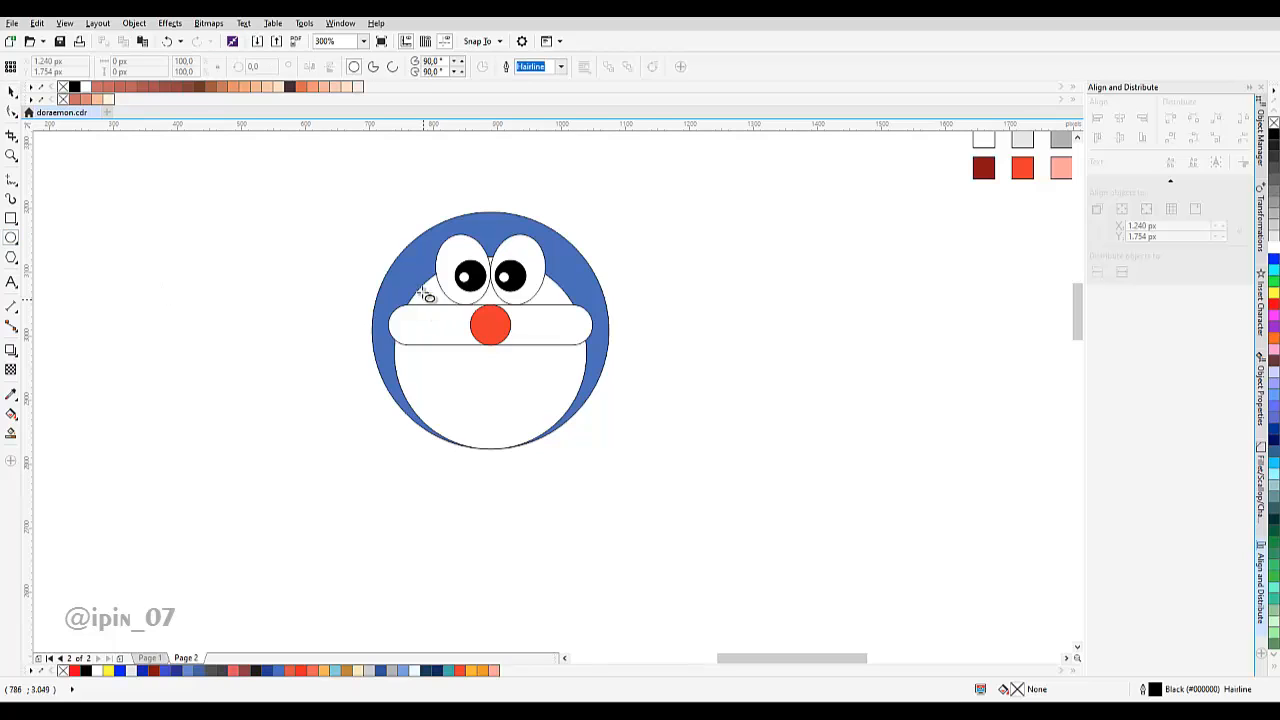
mouse_move(420, 289)
mouse_down()
mouse_move(551, 446)
mouse_move(576, 446)
mouse_up()
key(space)
shift+click(580, 372)
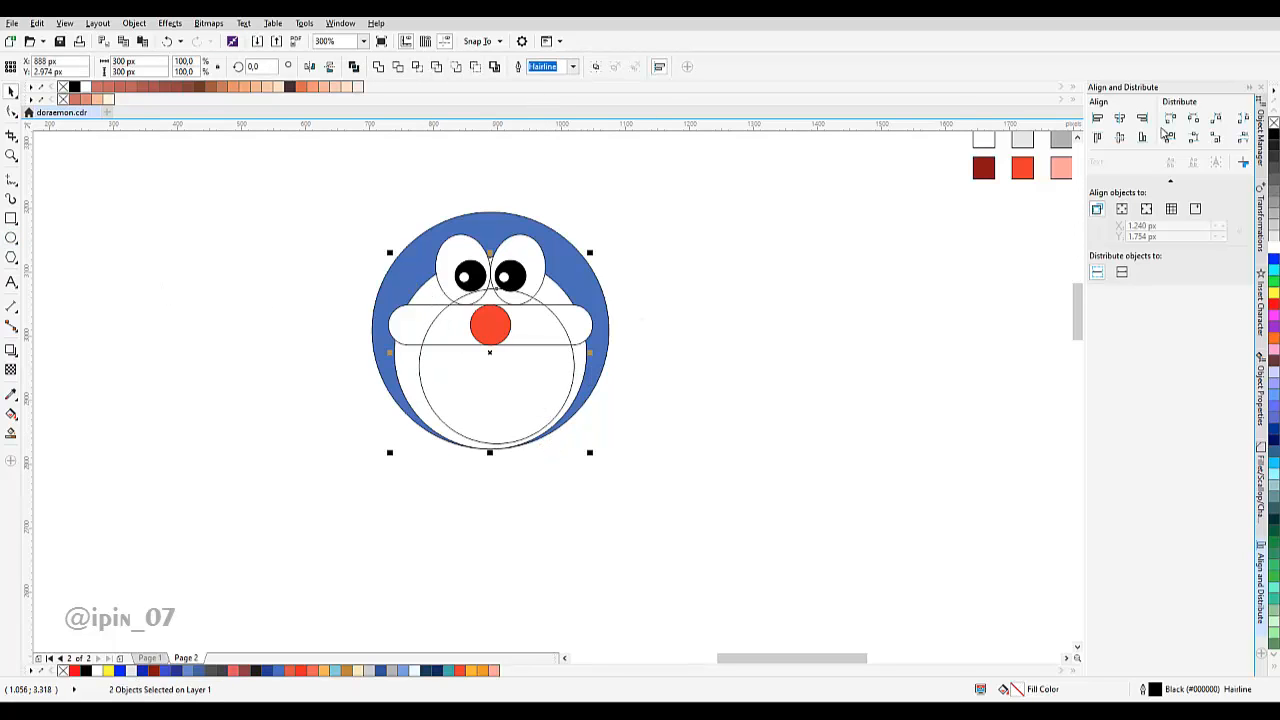
click(1125, 119)
Nudge the mouth circle slightly up and shrink it about its centre to about 234 px across.
scroll(562, 391, up, 1)
key(Escape)
click(512, 395)
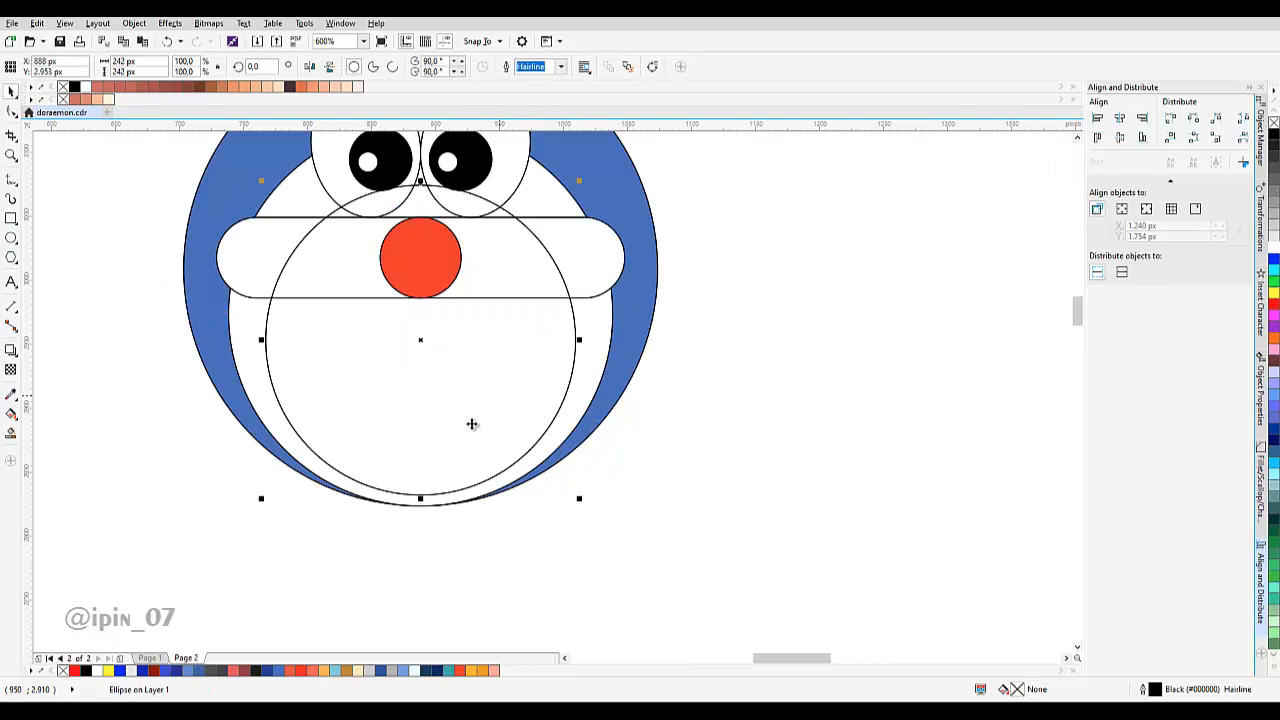
scroll(432, 478, up, 1)
drag(437, 483, 537, 371)
scroll(448, 464, up, 1)
scroll(550, 390, down, 1)
scroll(557, 434, down, 1)
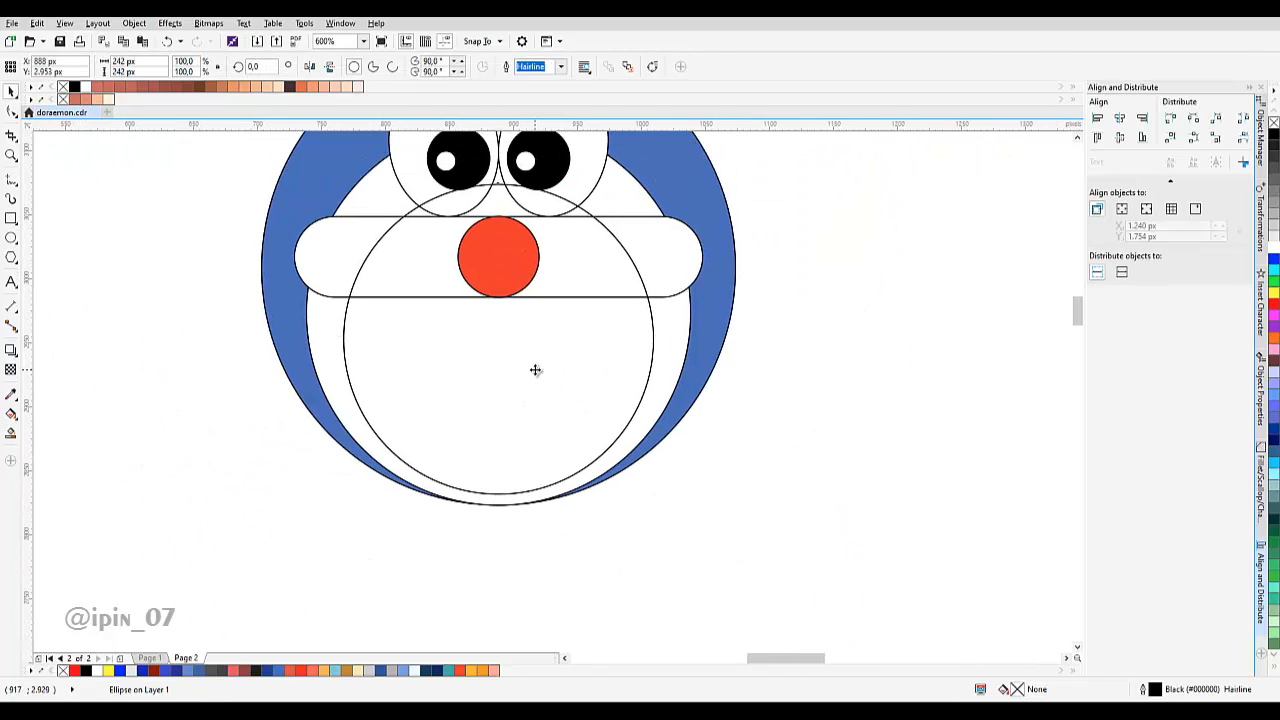
key(Up)
key(Up)
key(Up)
drag(606, 223, 616, 237)
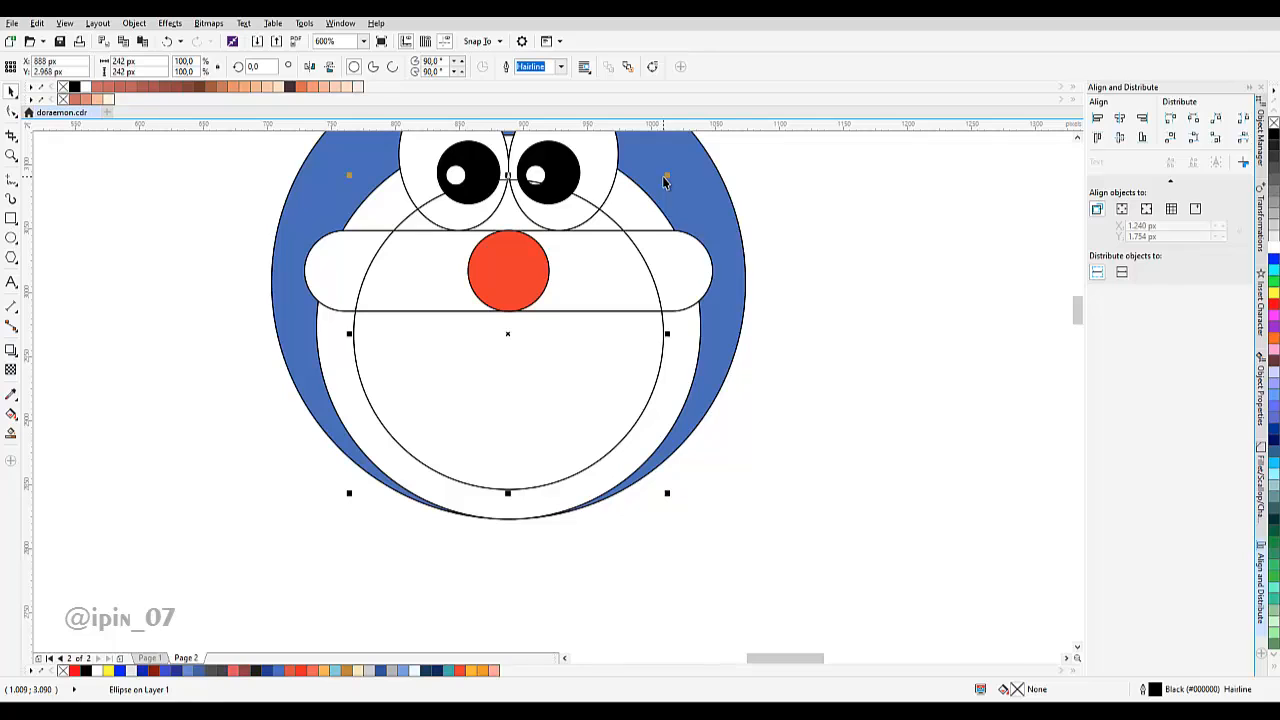
drag(666, 176, 661, 180)
scroll(519, 367, up, 1)
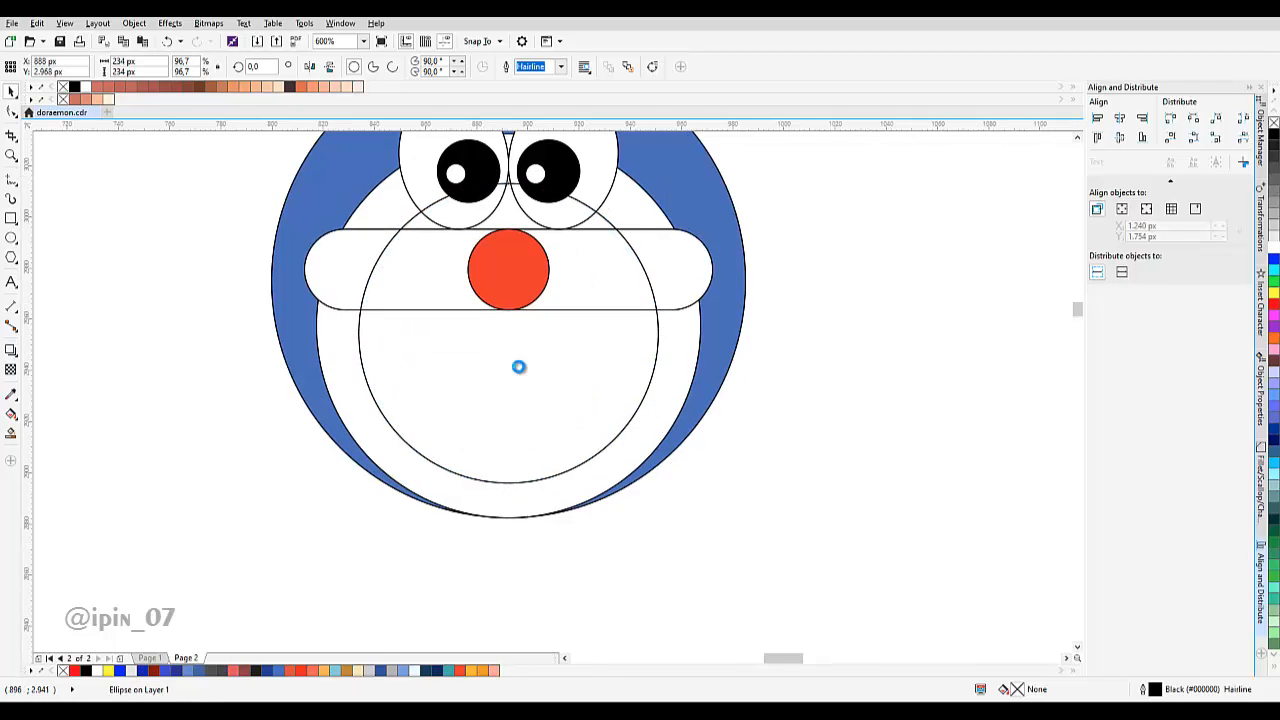
scroll(520, 372, down, 1)
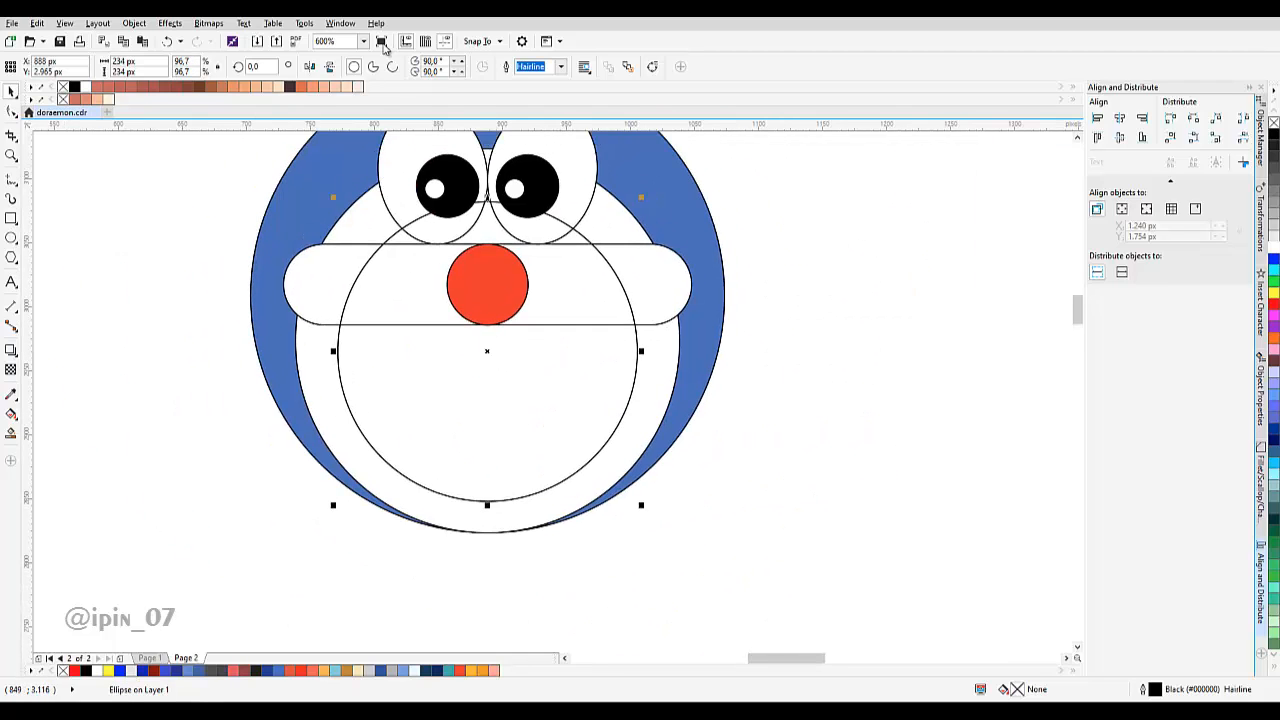
Turn the mouth circle into a half-circle pie spanning 0 to 180 degrees and mirror it vertically.
click(371, 66)
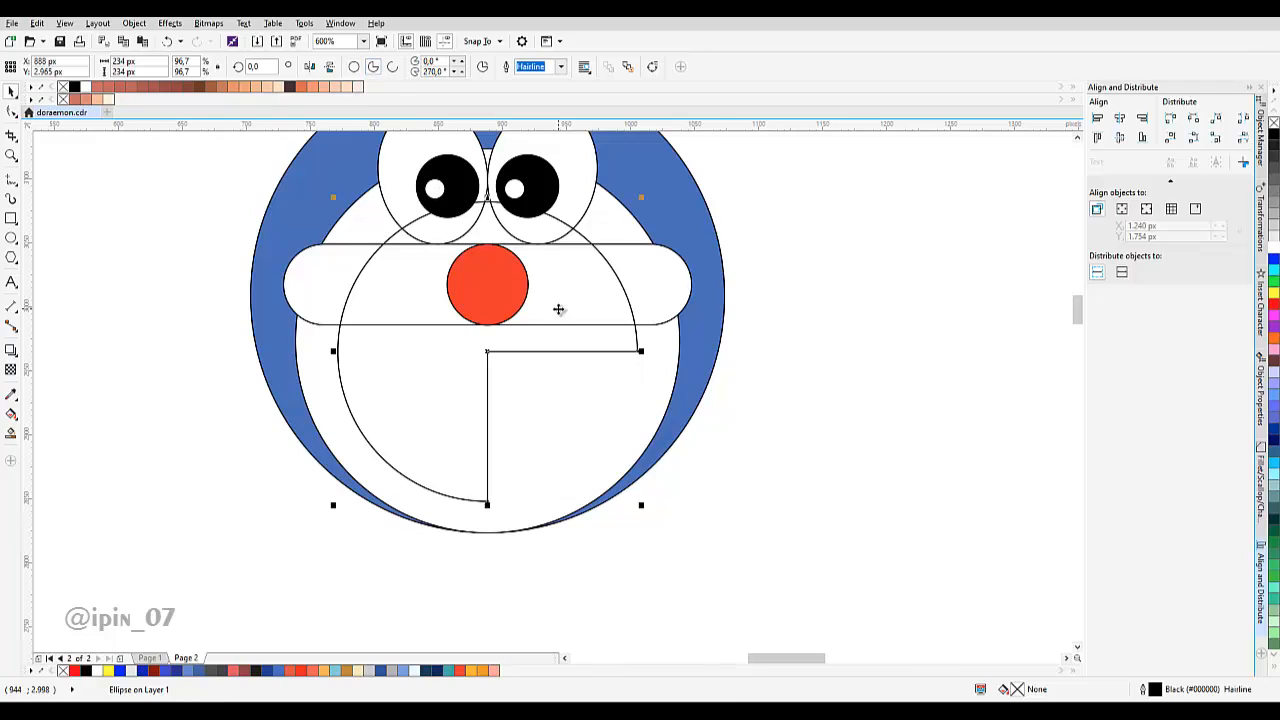
click(487, 351)
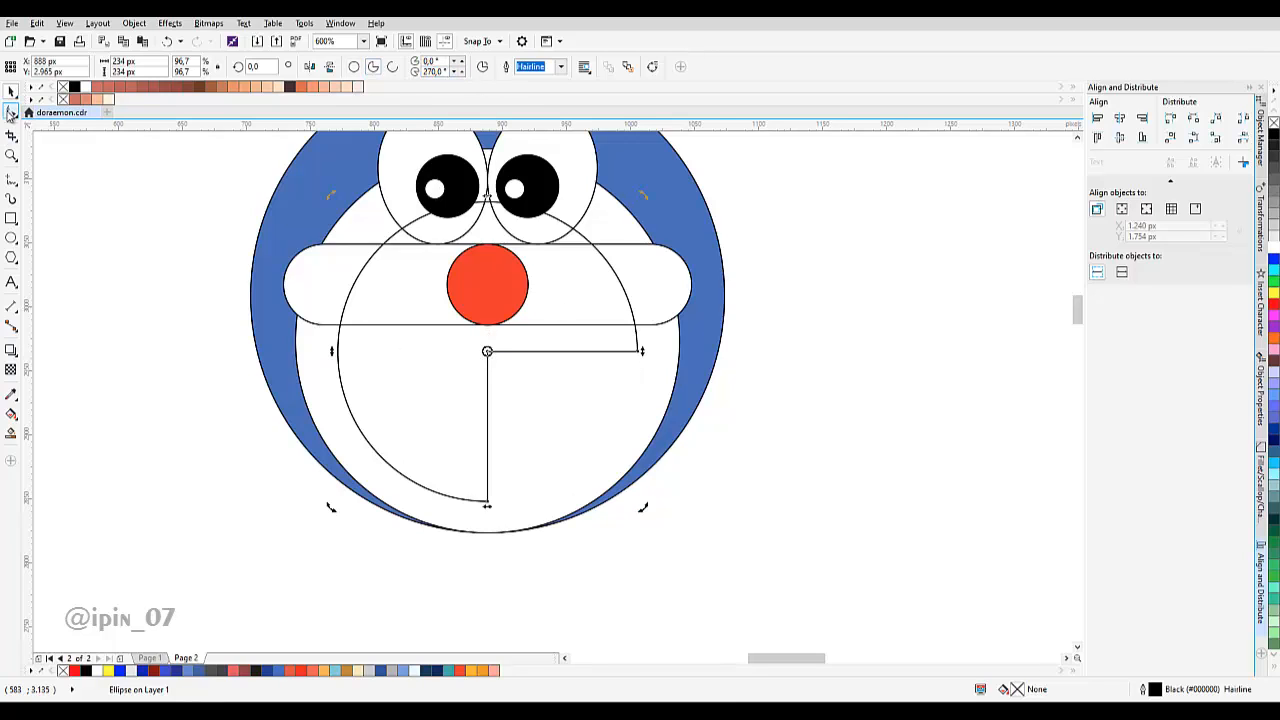
click(11, 112)
drag(487, 499, 363, 436)
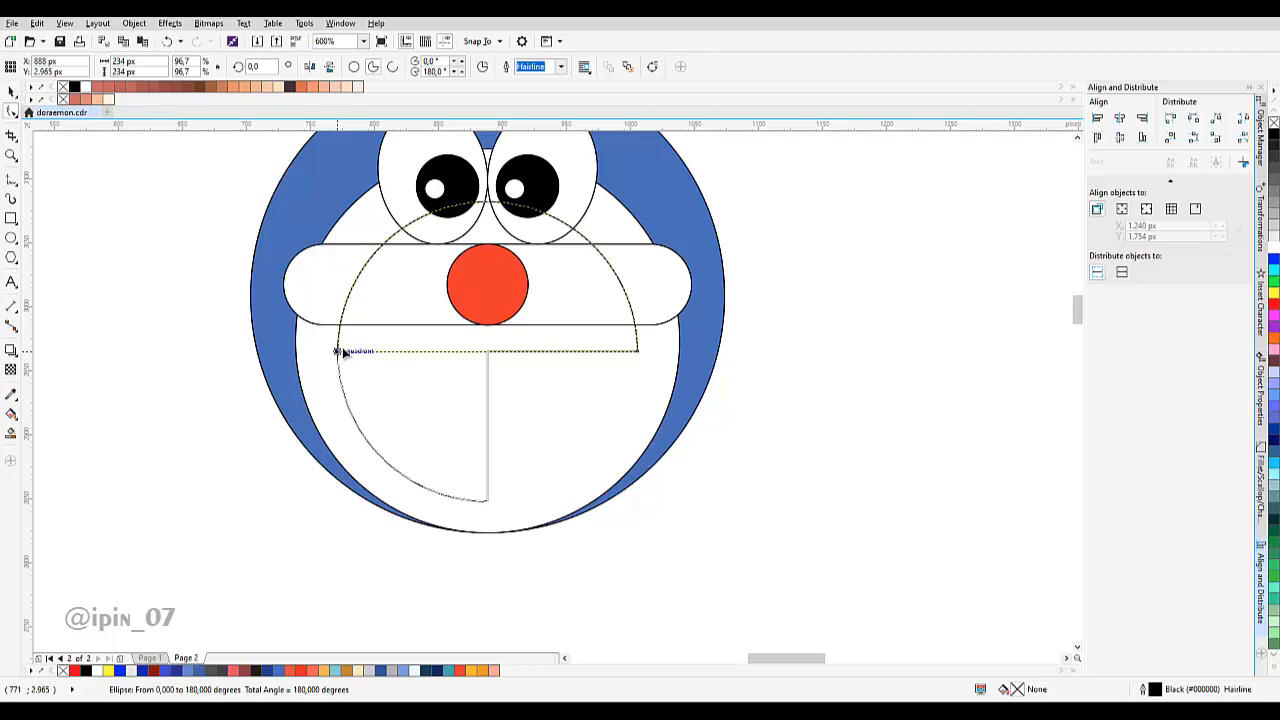
drag(341, 352, 341, 352)
click(329, 67)
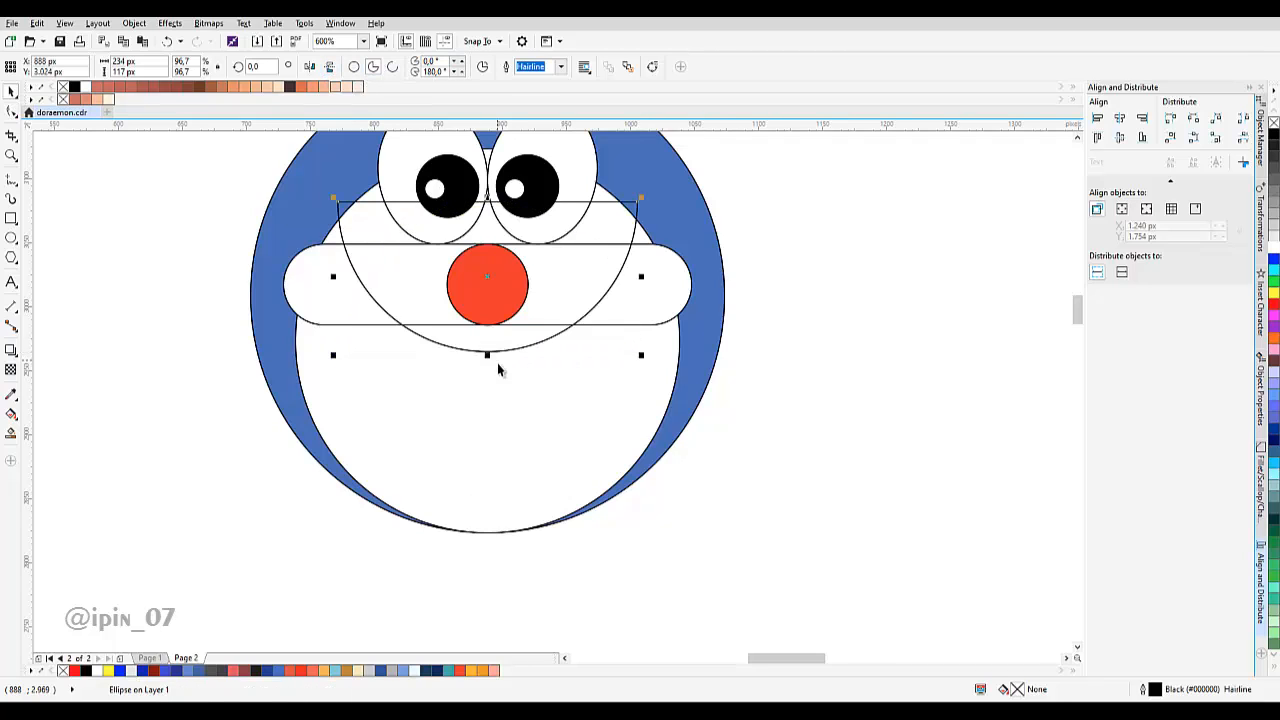
Move the half circle down just below the rounded bar and enlarge it to about 260 by 130 px.
drag(502, 352, 502, 473)
drag(516, 412, 515, 404)
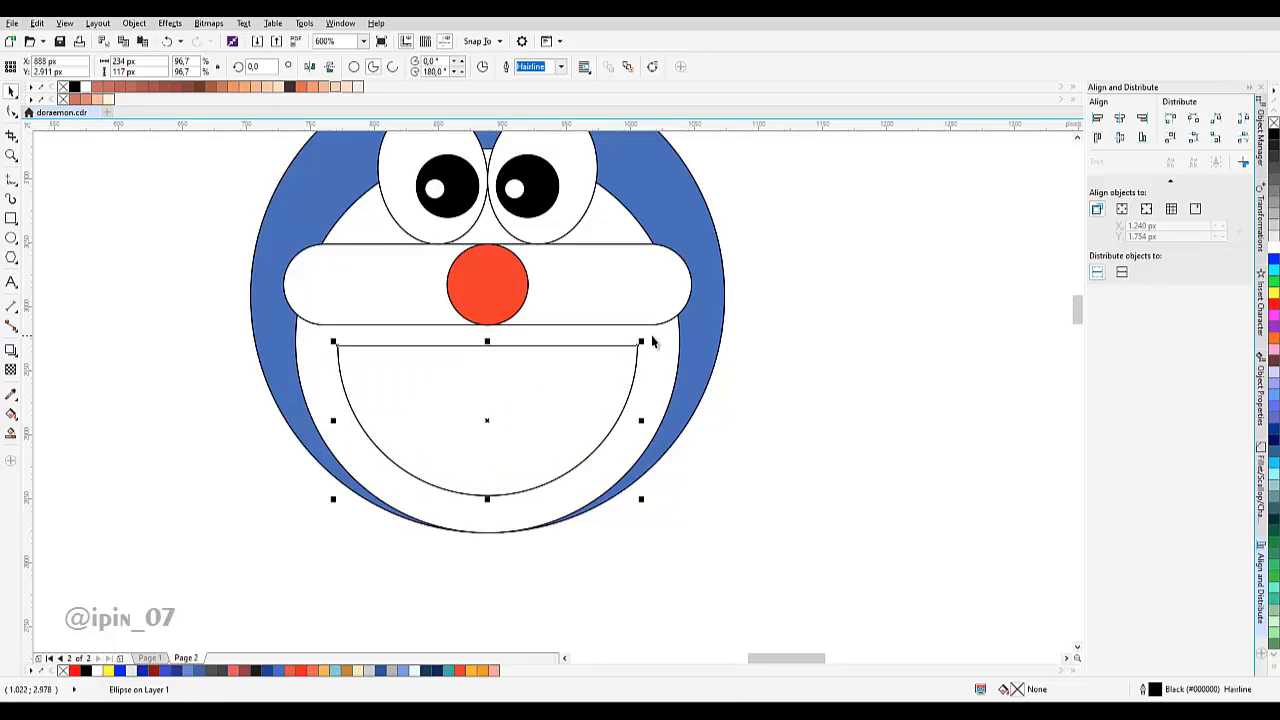
drag(651, 337, 657, 347)
scroll(497, 417, up, 2)
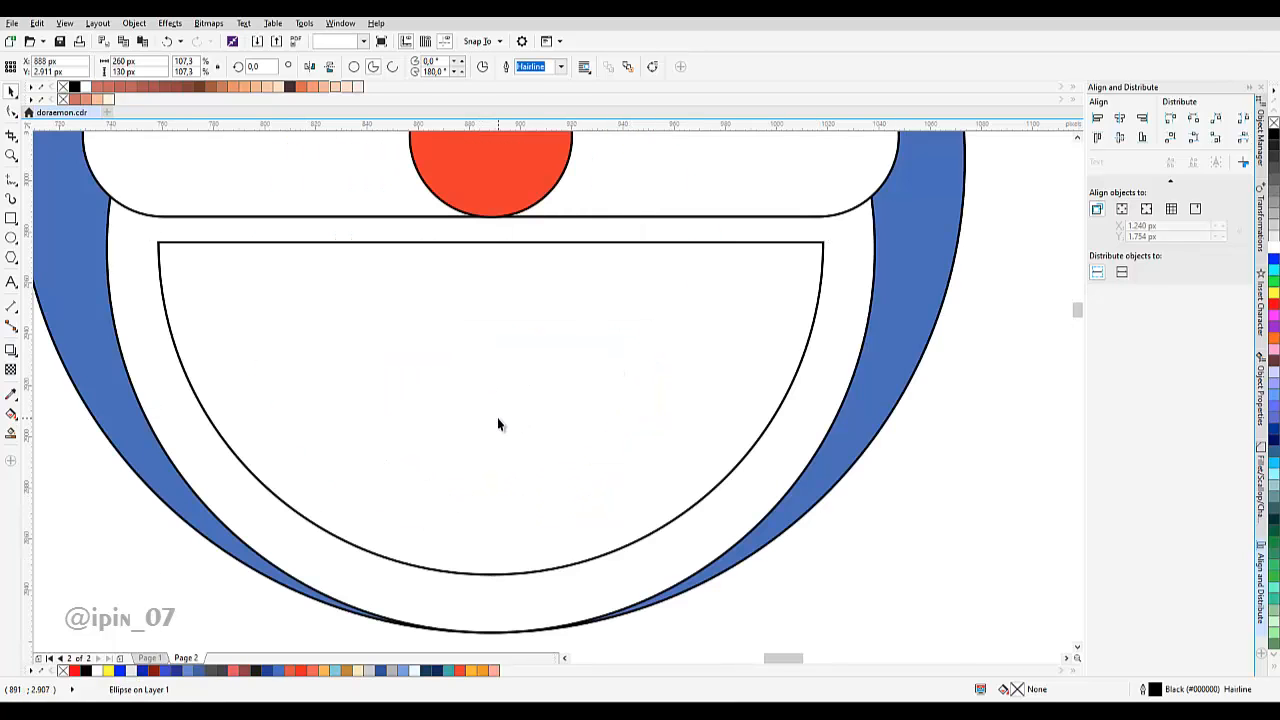
scroll(505, 410, down, 2)
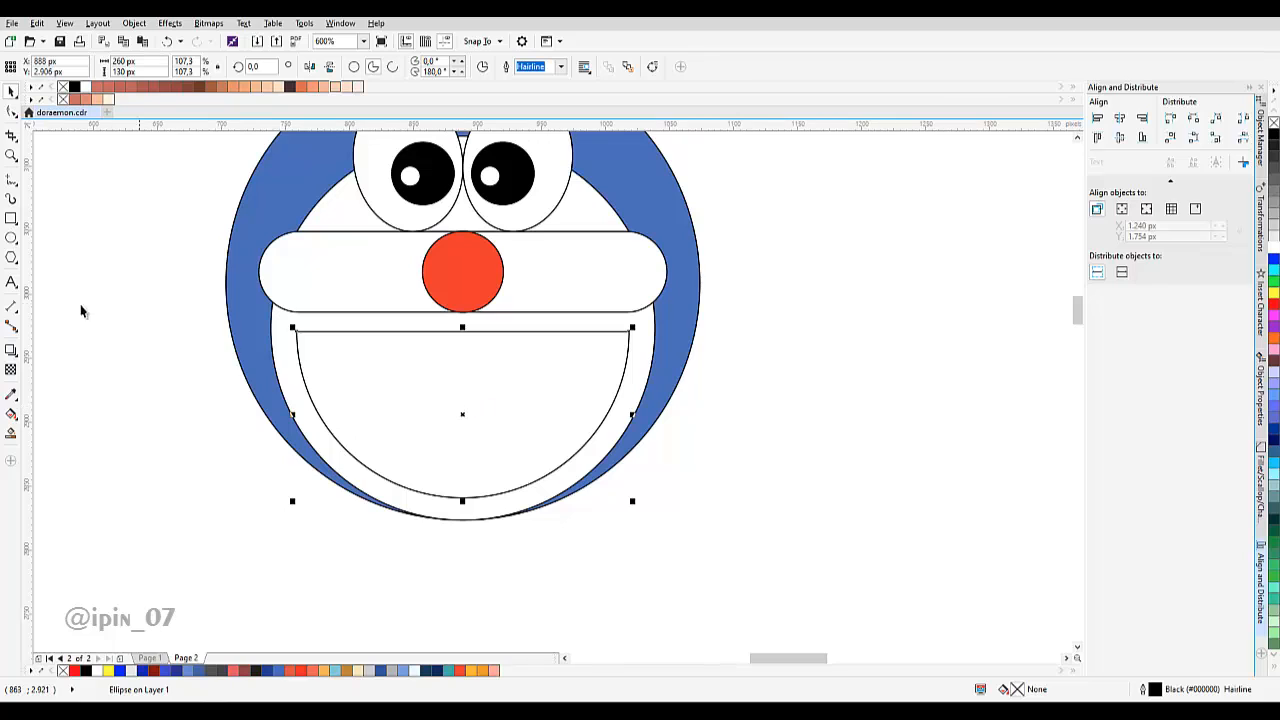
Place two equal, overlapping circles side by side over the mouth's lower part, scaled together to about 238 by 143 px.
drag(288, 320, 470, 548)
drag(383, 453, 523, 456)
shift+click(434, 516)
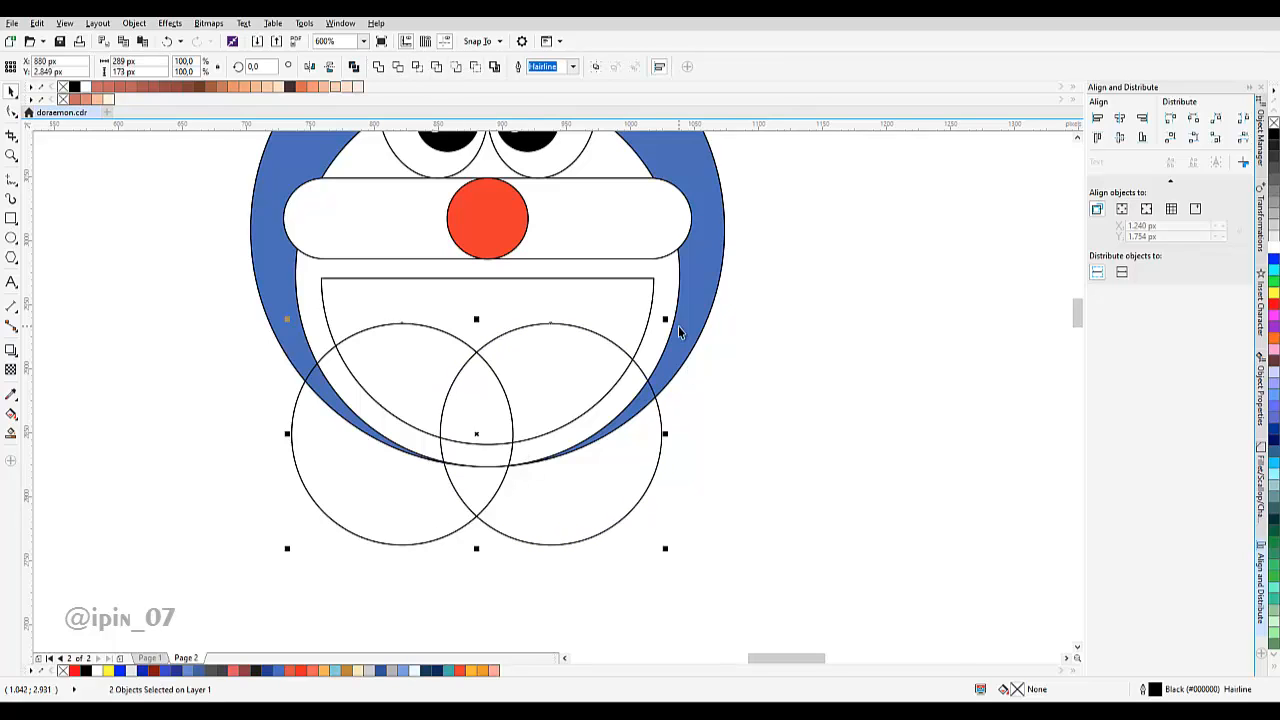
drag(668, 320, 634, 340)
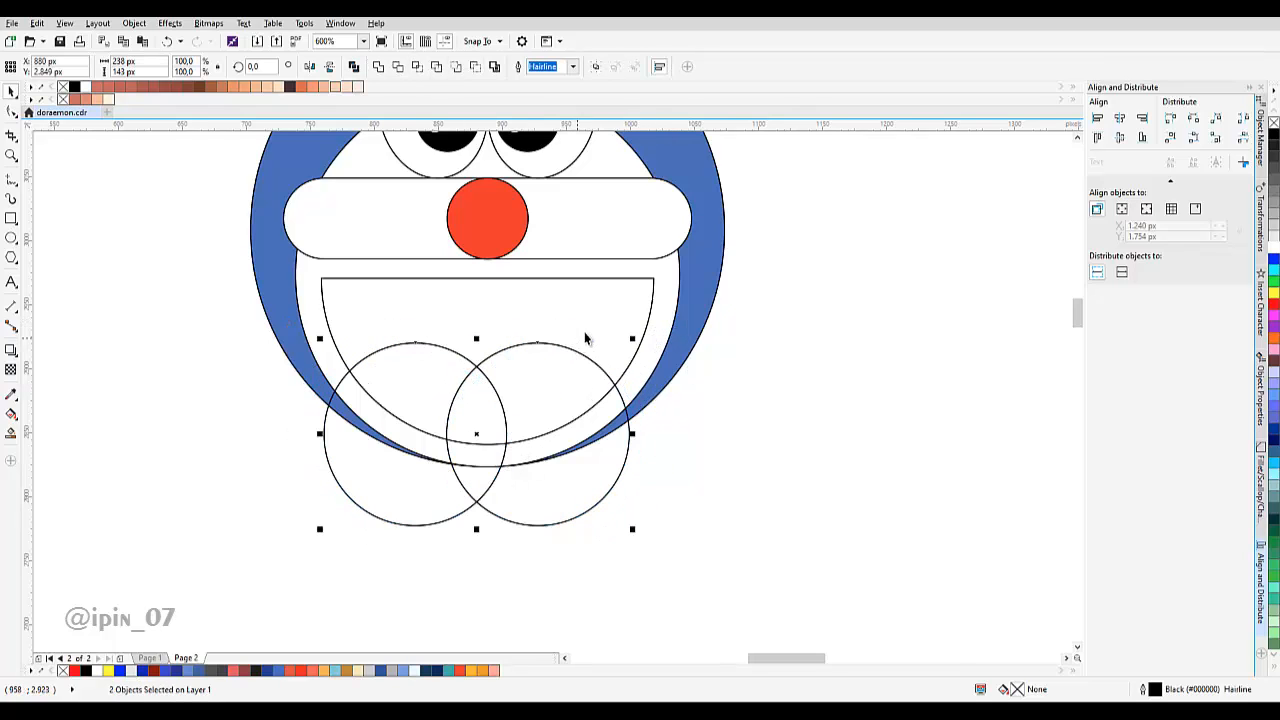
Weld the two overlapping circles into one tongue shape and centre it horizontally on the mouth.
click(379, 66)
shift+click(652, 292)
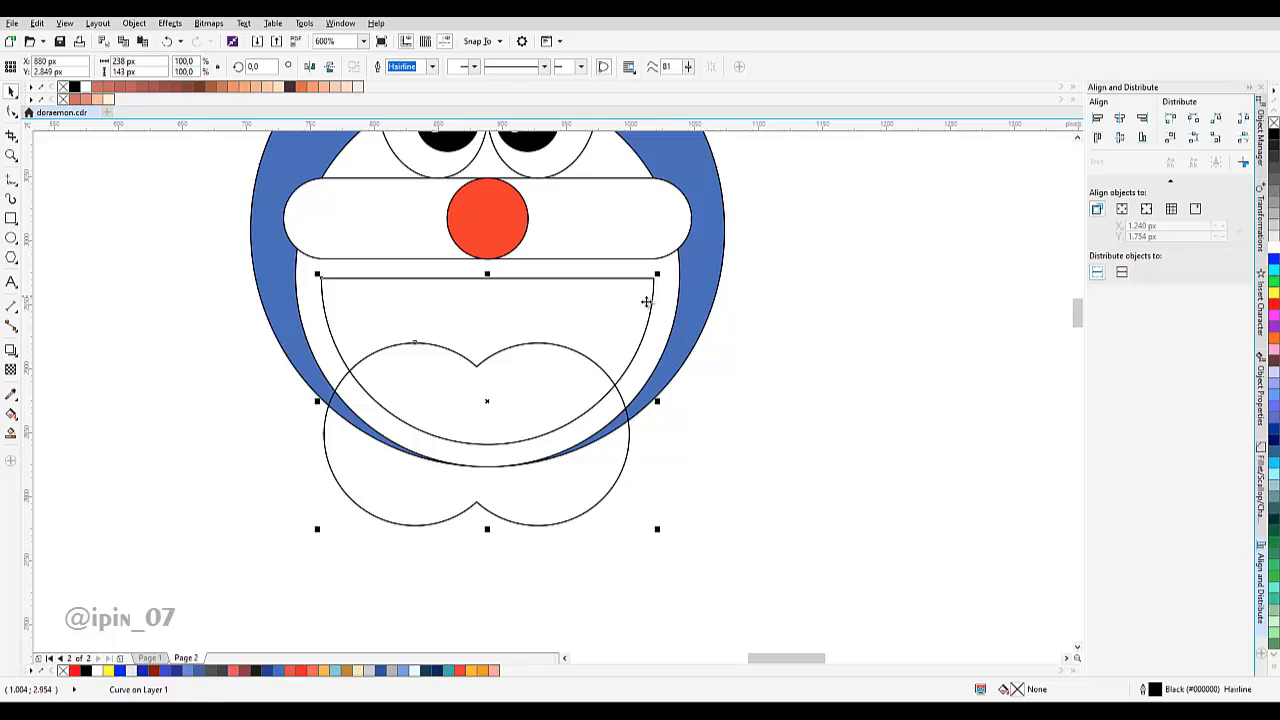
click(1120, 117)
Intersect the welded shape with the mouth to create the tongue, and delete the leftover welded shape.
click(418, 67)
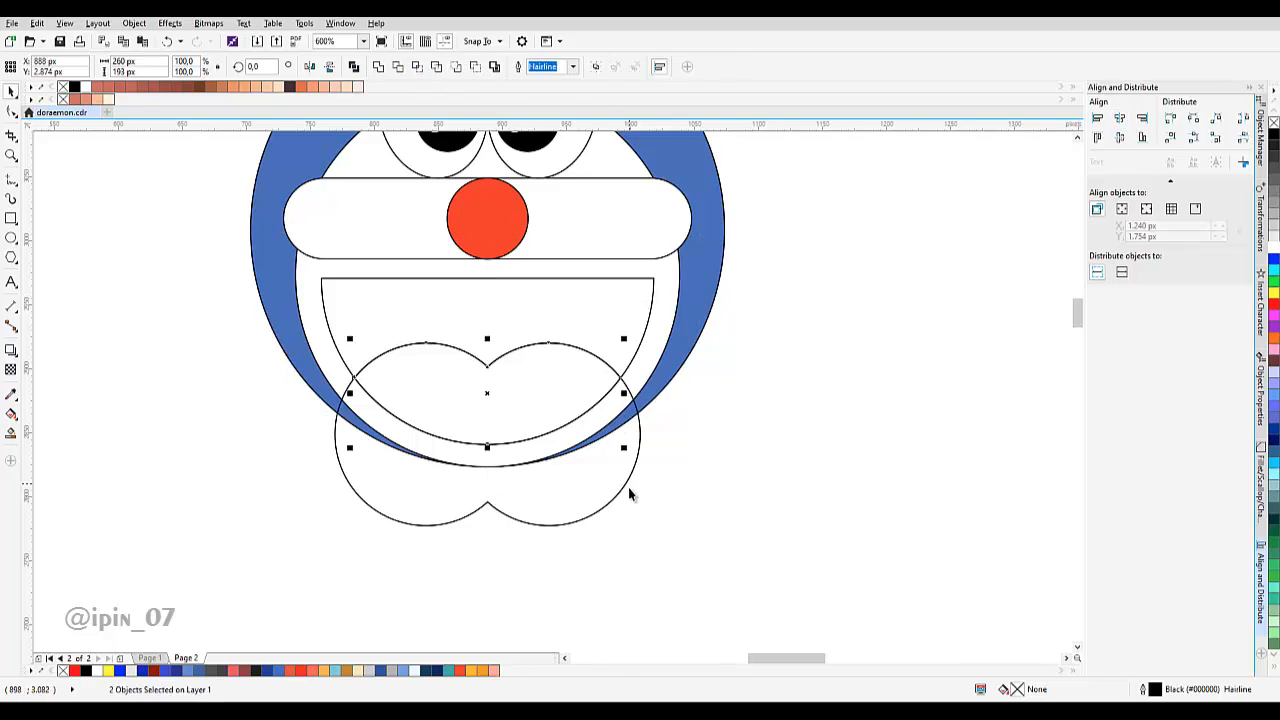
drag(627, 486, 719, 590)
key(Delete)
Fill the mouth with the dark red sample colour (#8C0A0A) and the tongue with the nose's bright red.
scroll(489, 380, down, 2)
scroll(511, 352, up, 1)
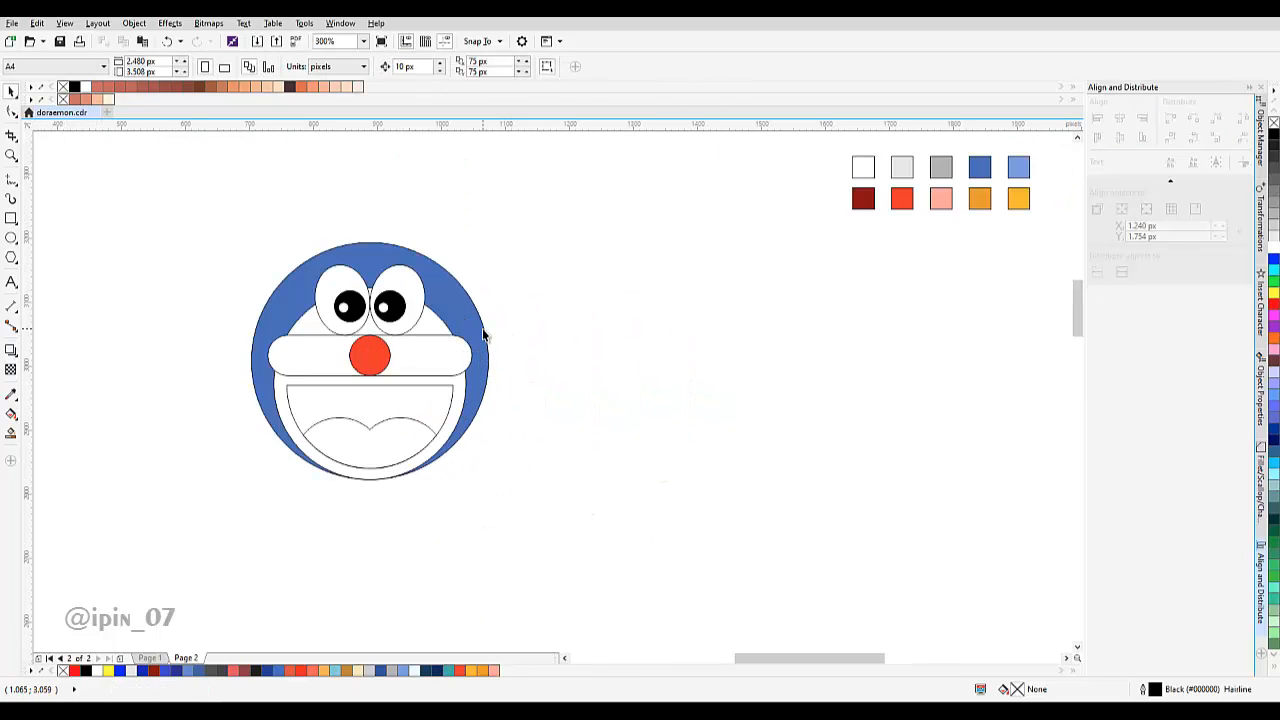
click(12, 397)
click(865, 200)
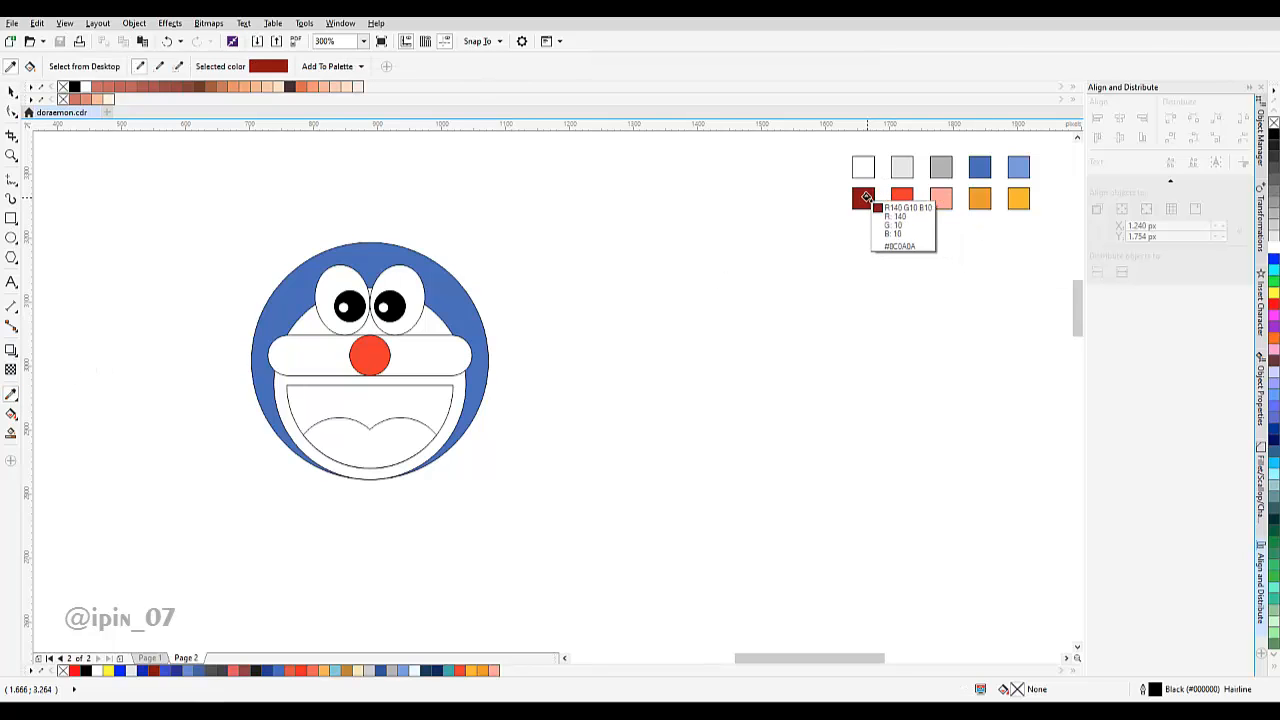
click(435, 408)
click(381, 355)
click(400, 442)
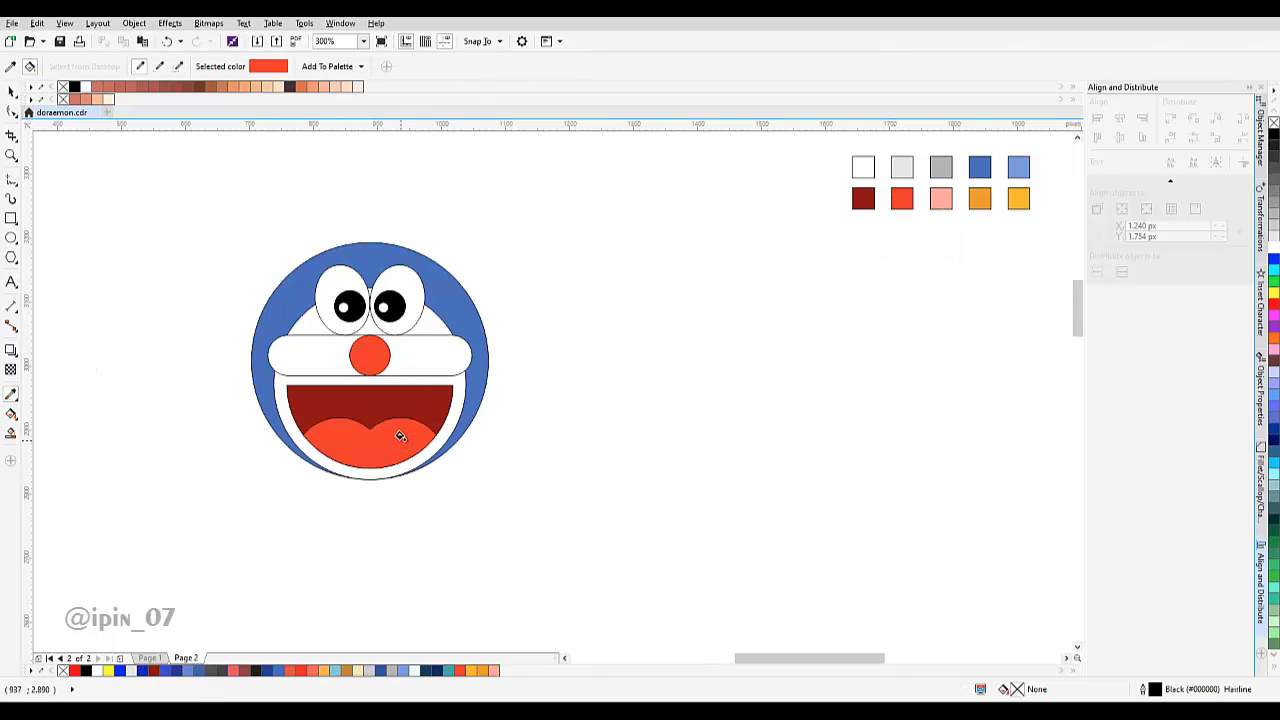
Draw a narrow rectangle about 9 by 31 px linking the nose to the mouth and order it behind the nose.
drag(400, 442, 543, 371)
scroll(543, 371, up, 2)
key(space)
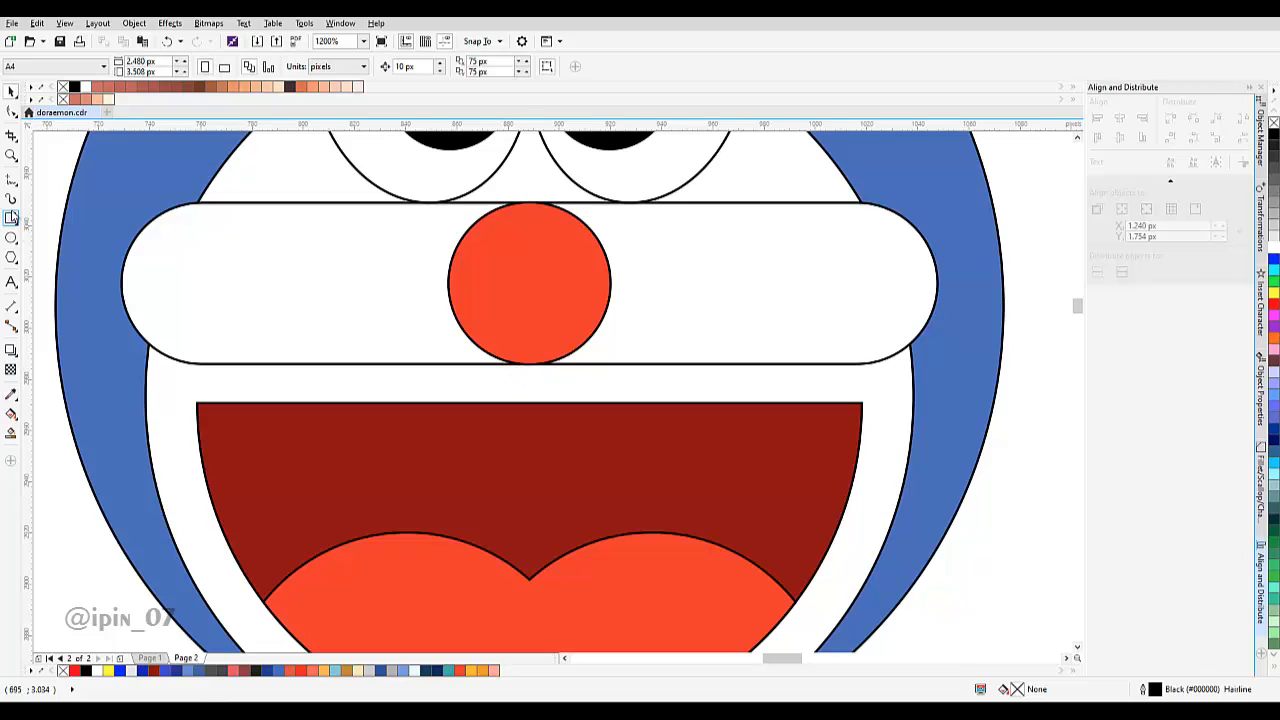
scroll(518, 362, up, 1)
drag(507, 333, 557, 493)
right_click(530, 419)
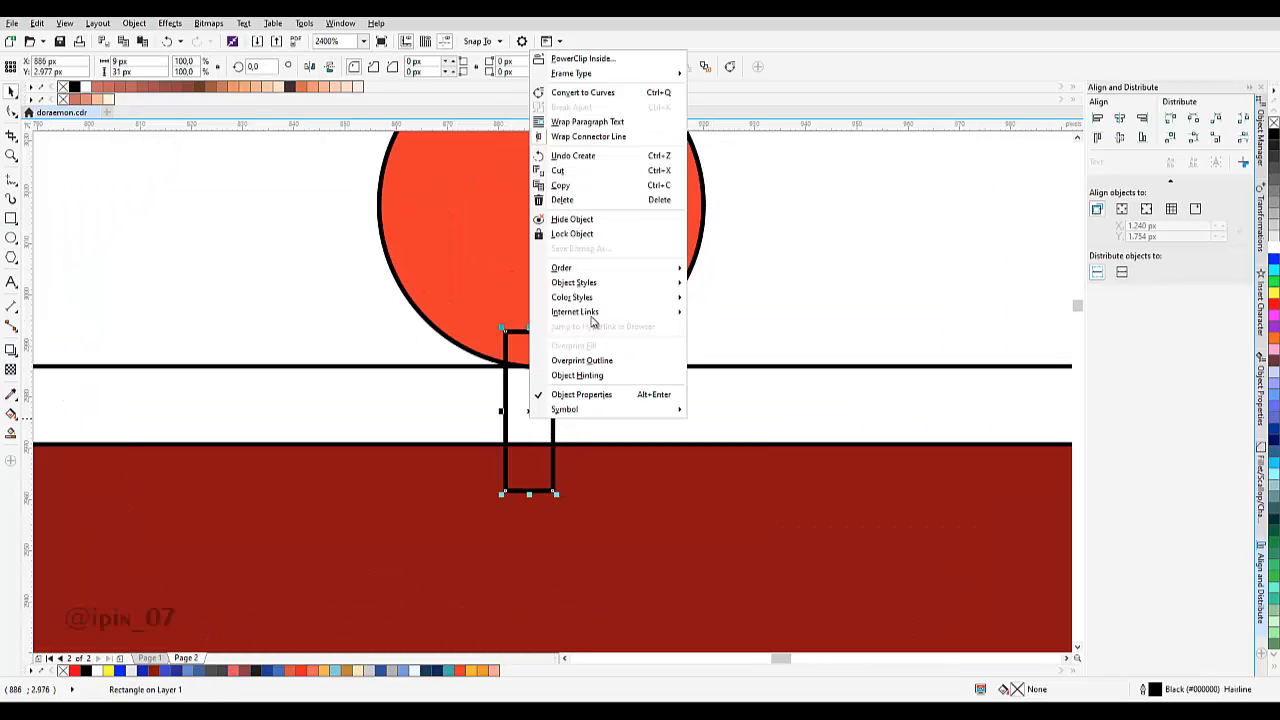
mouse_move(609, 267)
click(714, 368)
click(603, 321)
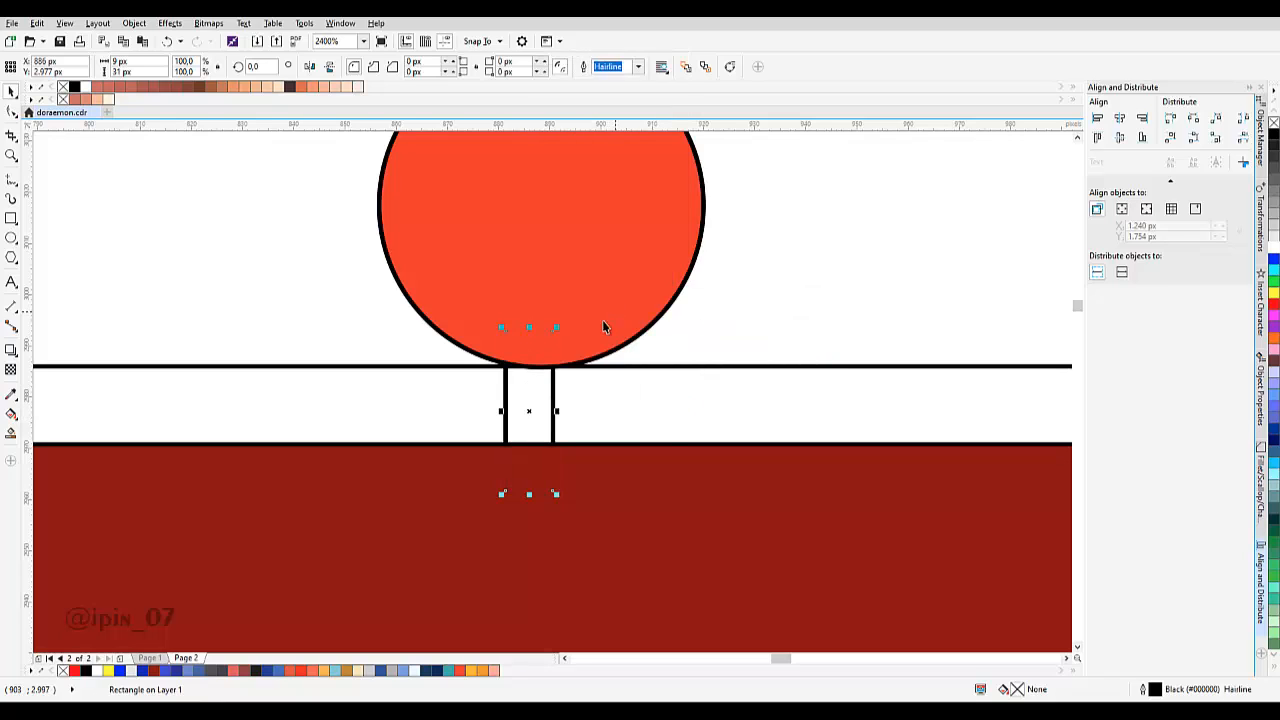
Centre the narrow rectangle horizontally under the nose and fill it with black.
shift+click(624, 298)
click(1118, 119)
click(558, 410)
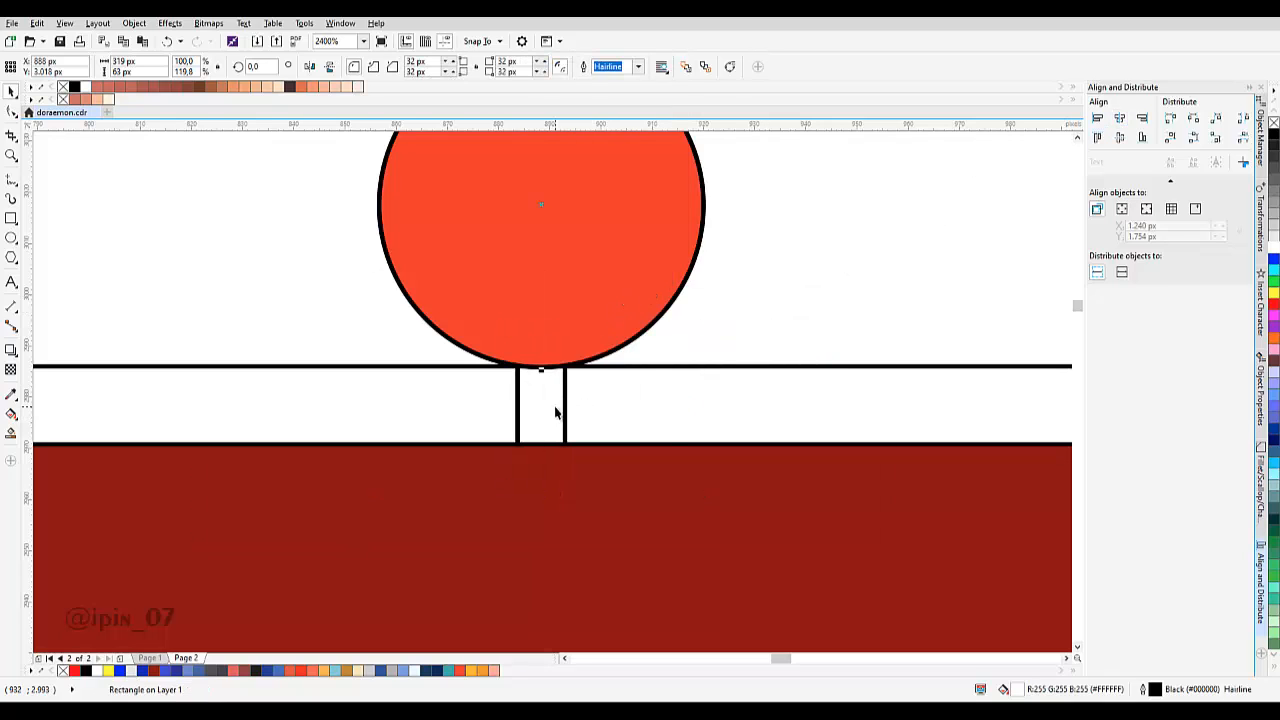
click(1274, 133)
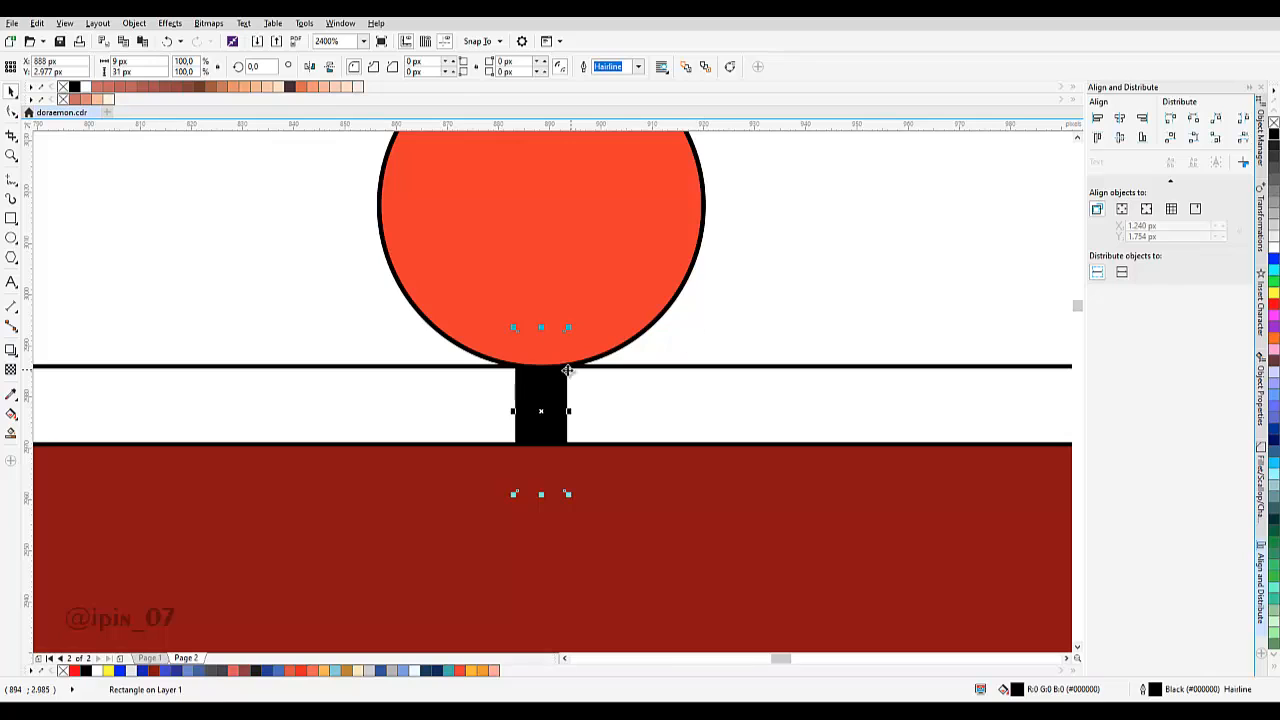
scroll(560, 391, down, 2)
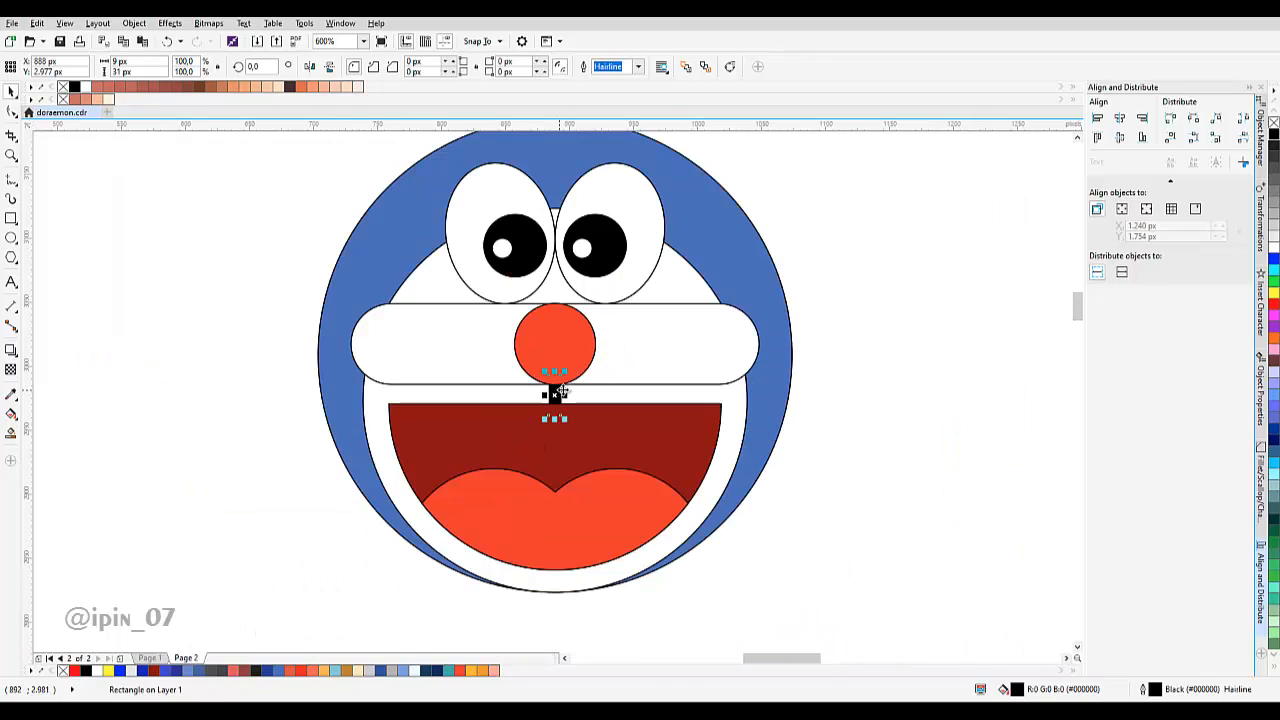
scroll(571, 385, down, 2)
click(684, 334)
scroll(603, 388, up, 1)
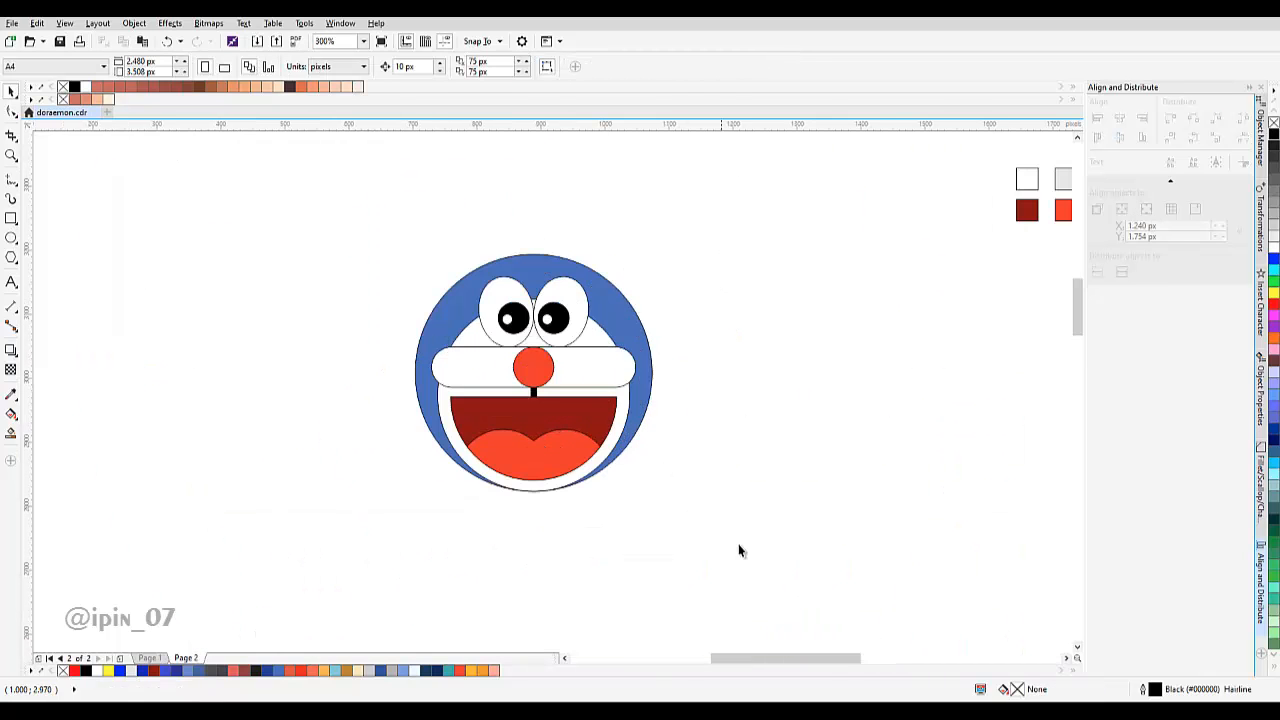
Remove the outlines from all objects of the Doraemon head.
drag(737, 549, 289, 171)
click(571, 67)
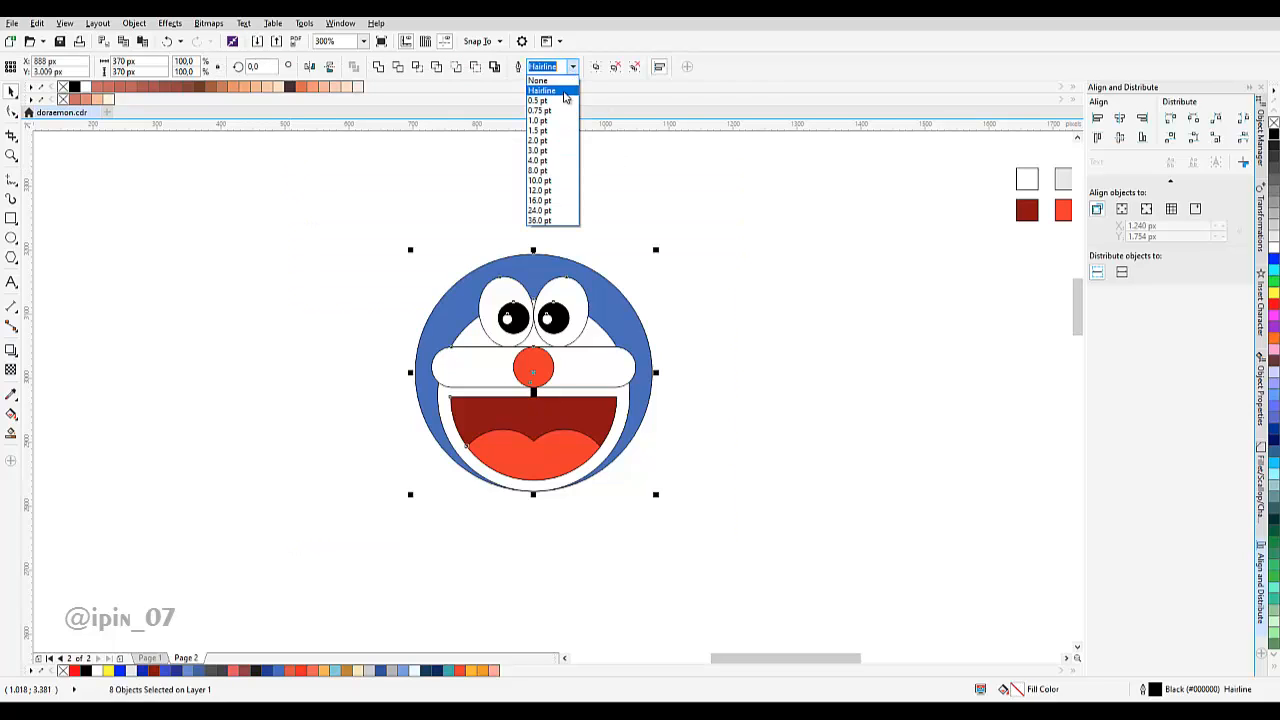
click(545, 86)
click(700, 266)
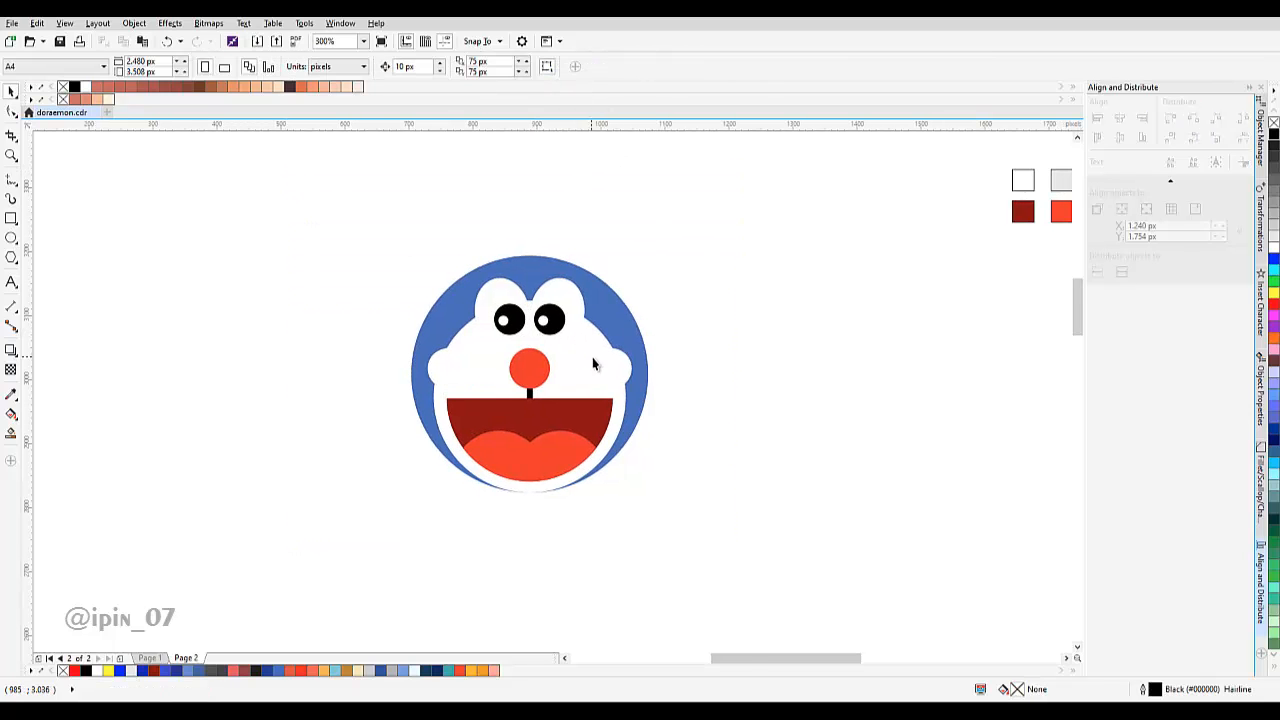
Try moving the grouped eyes up on the face by about 9 px.
scroll(593, 365, up, 1)
scroll(566, 366, down, 2)
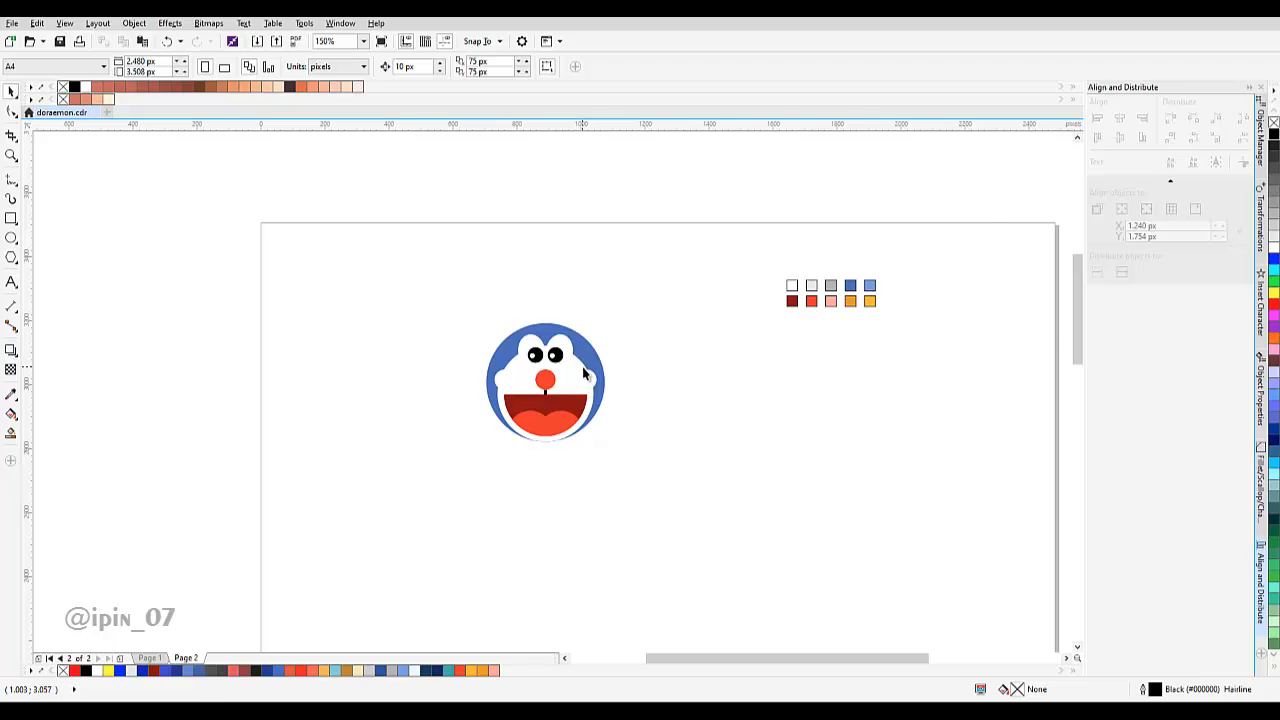
scroll(584, 373, up, 1)
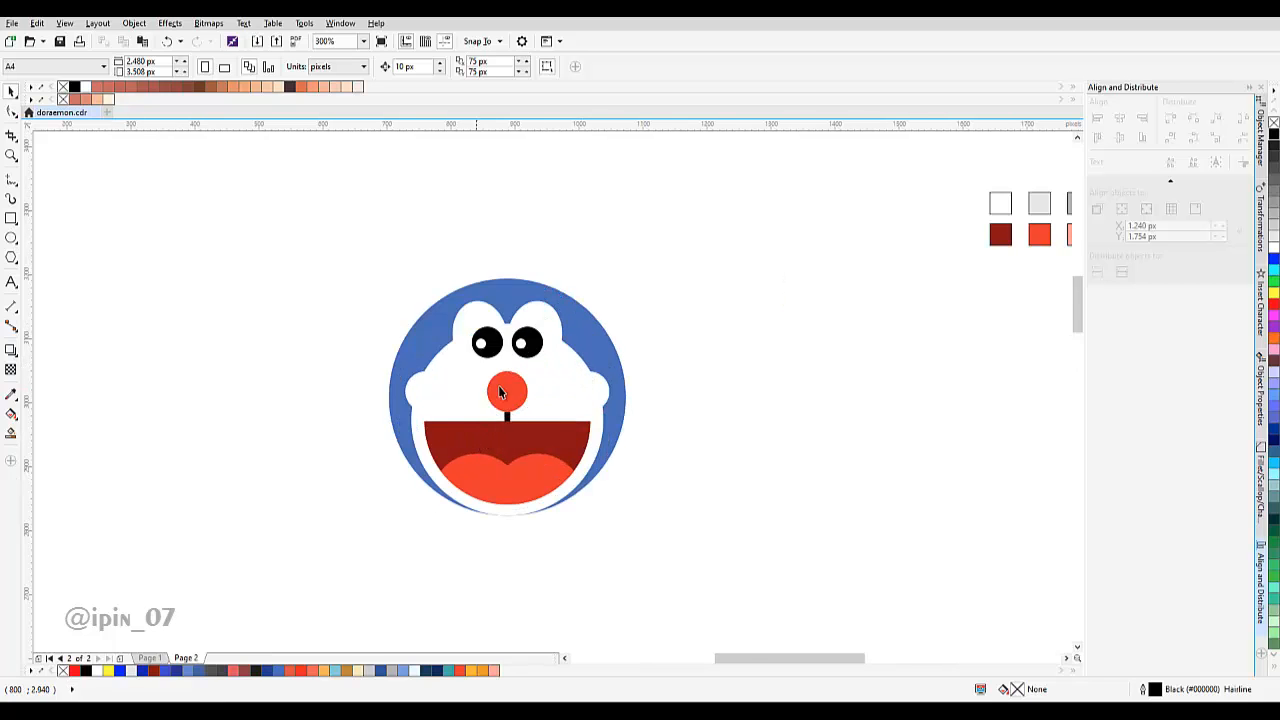
scroll(525, 343, up, 1)
click(528, 340)
scroll(541, 323, up, 1)
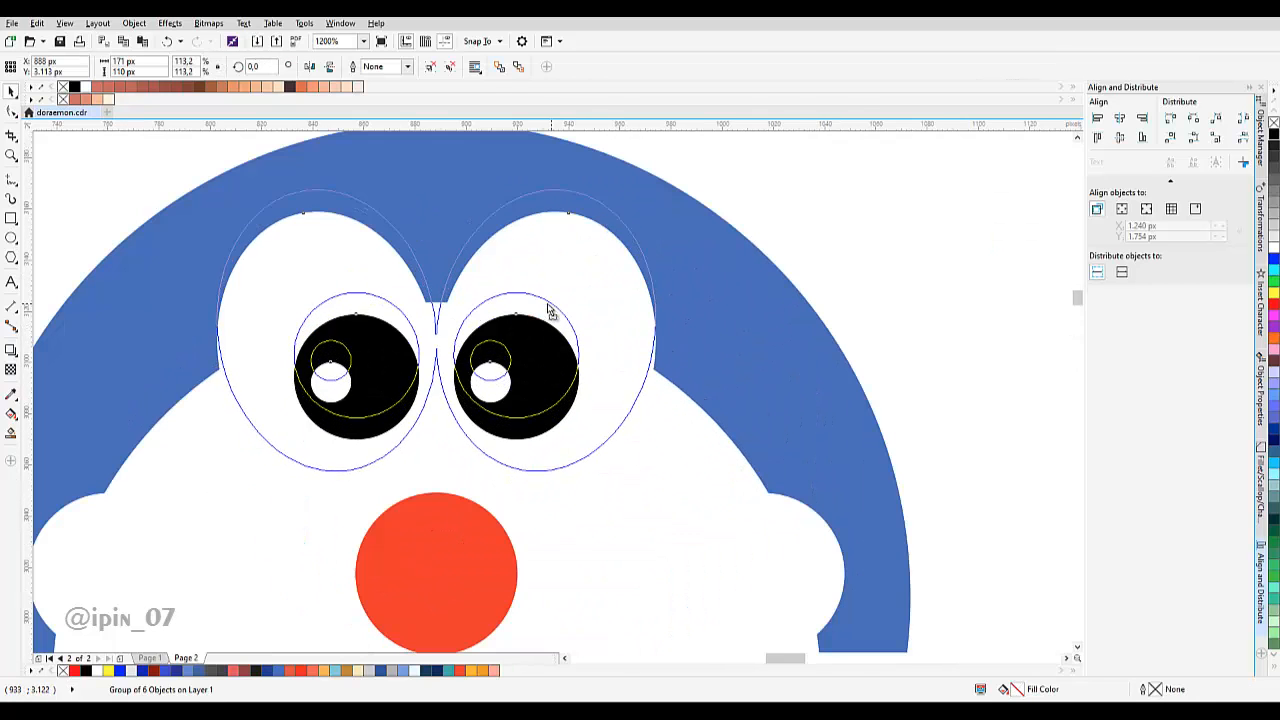
scroll(548, 310, down, 3)
scroll(553, 336, up, 2)
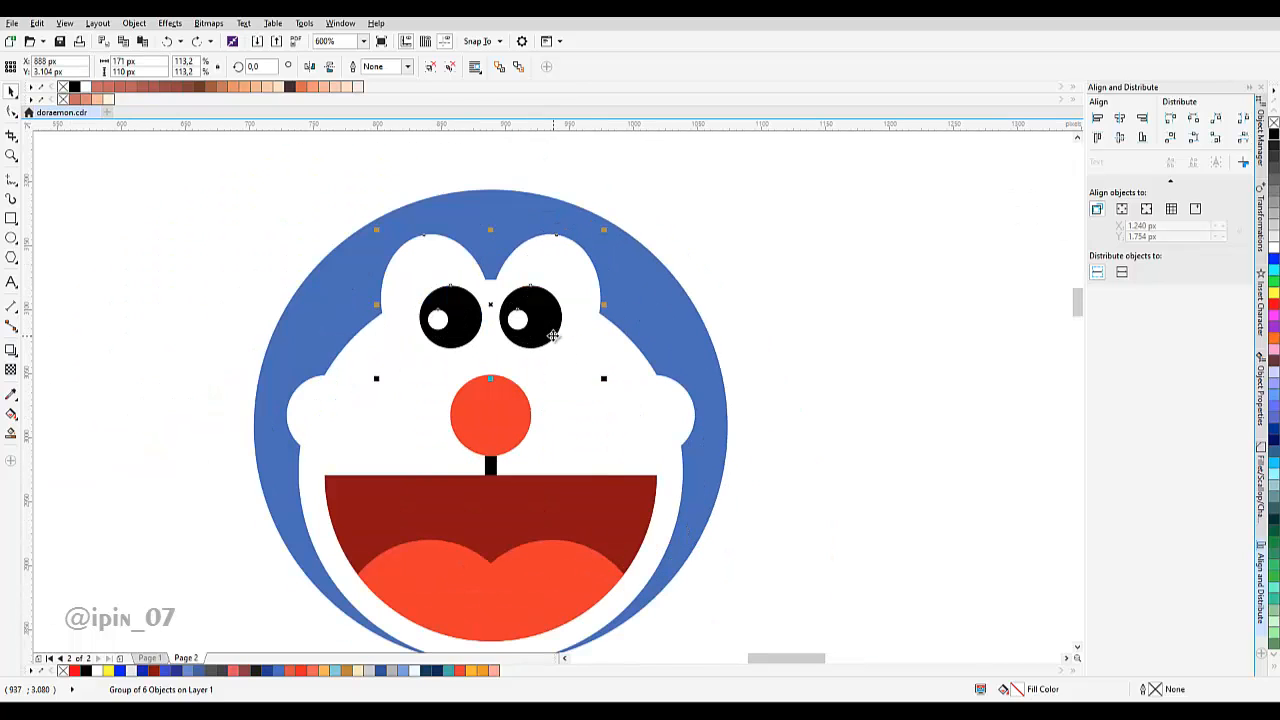
Move the grouped eyes up on the face by about 11 px.
click(615, 365)
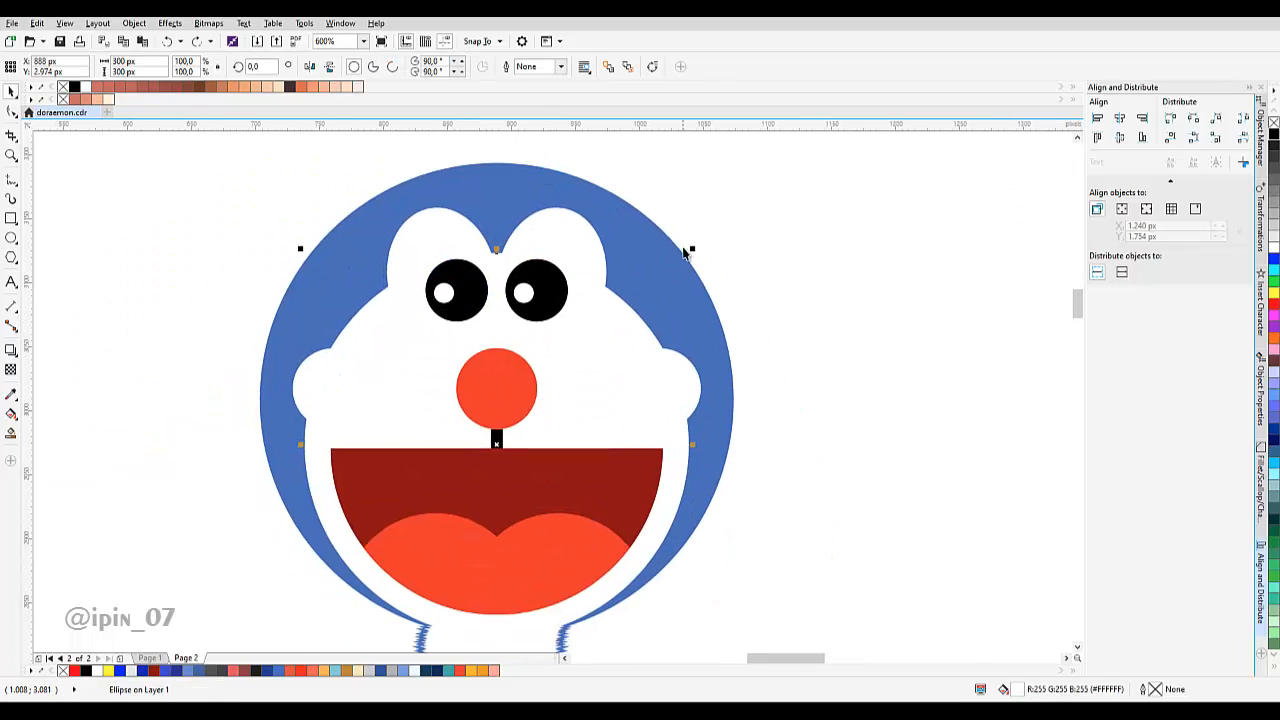
click(548, 240)
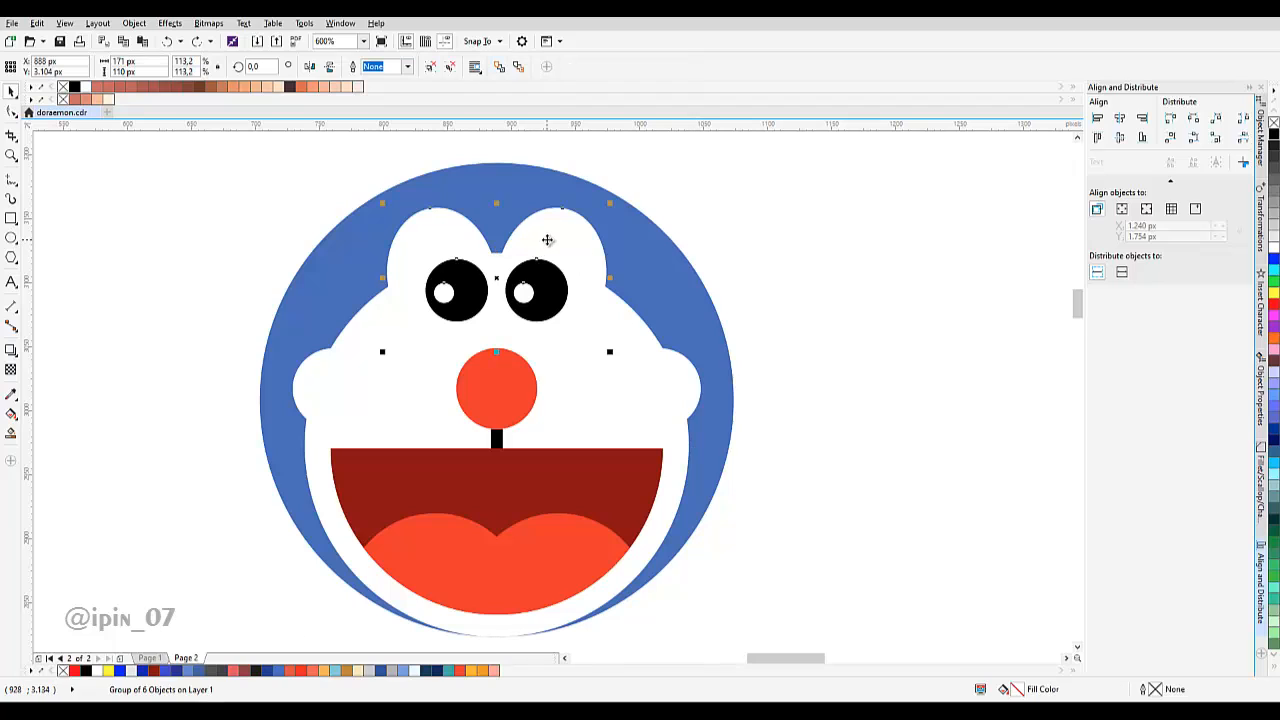
drag(549, 240, 550, 226)
Shrink the white face circle to about 291 px and centre it horizontally on the blue head.
click(603, 317)
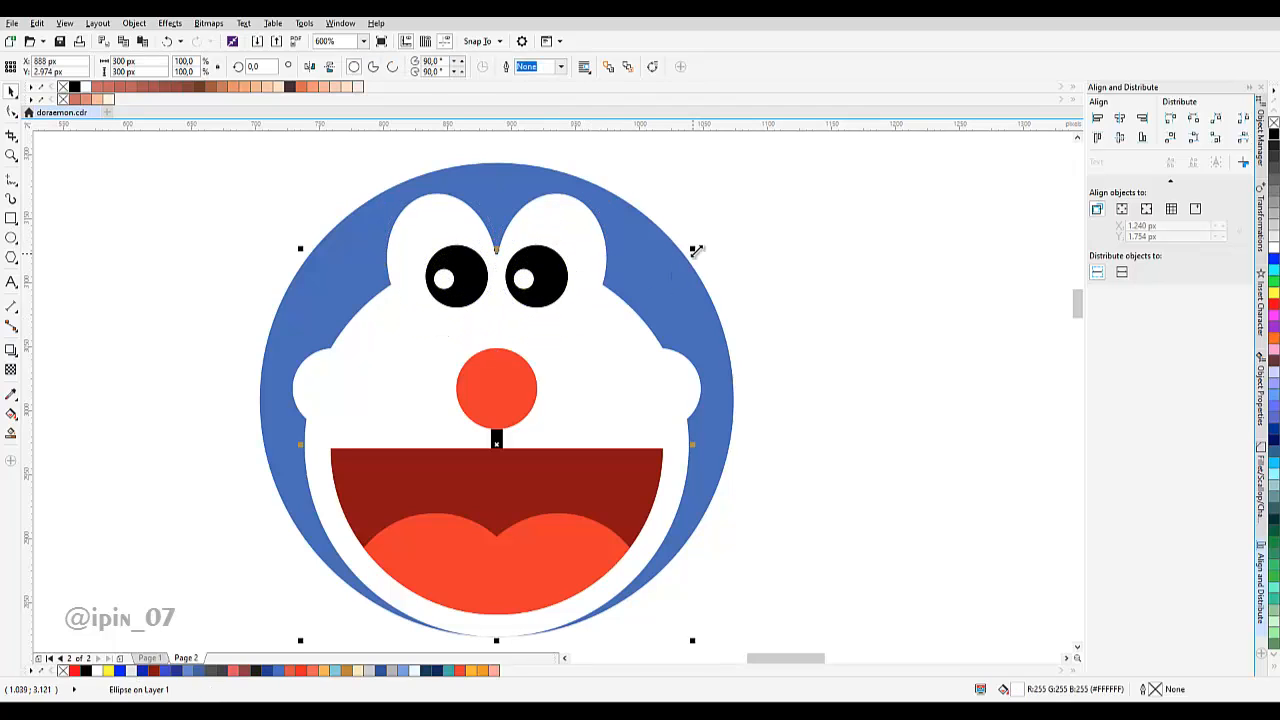
drag(697, 250, 685, 262)
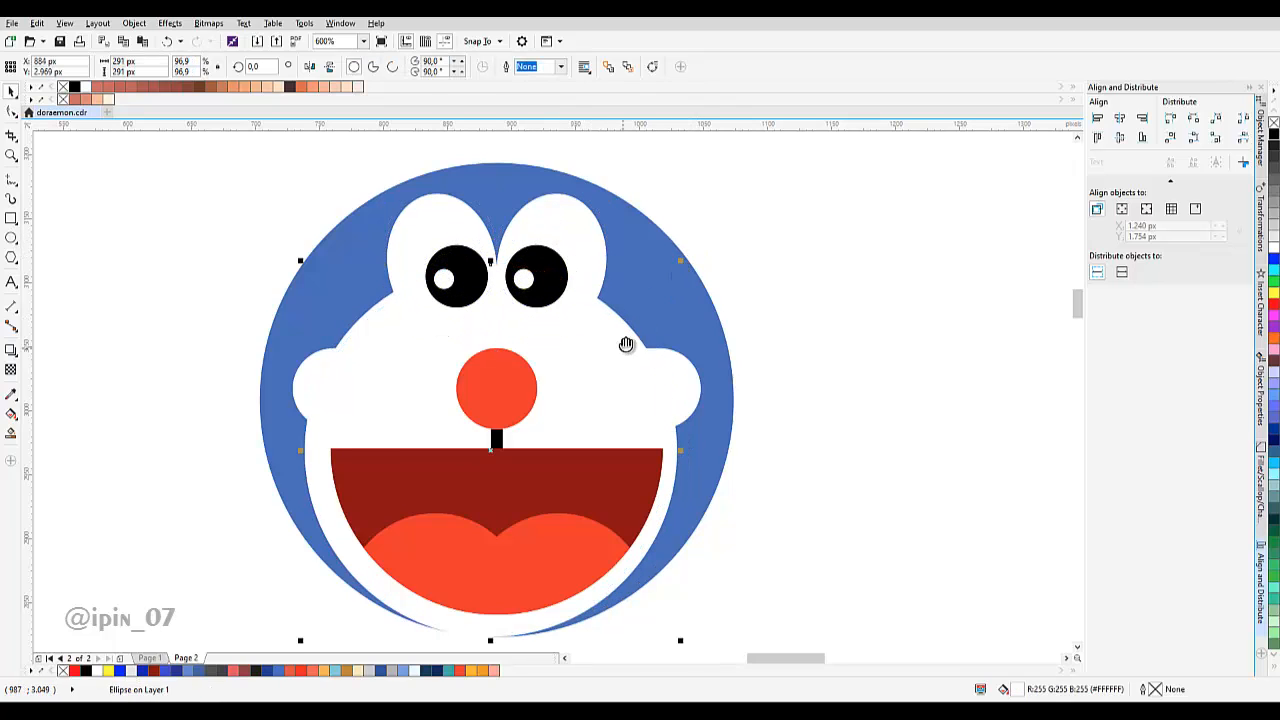
scroll(627, 346, down, 1)
shift+click(684, 295)
click(1120, 118)
click(790, 370)
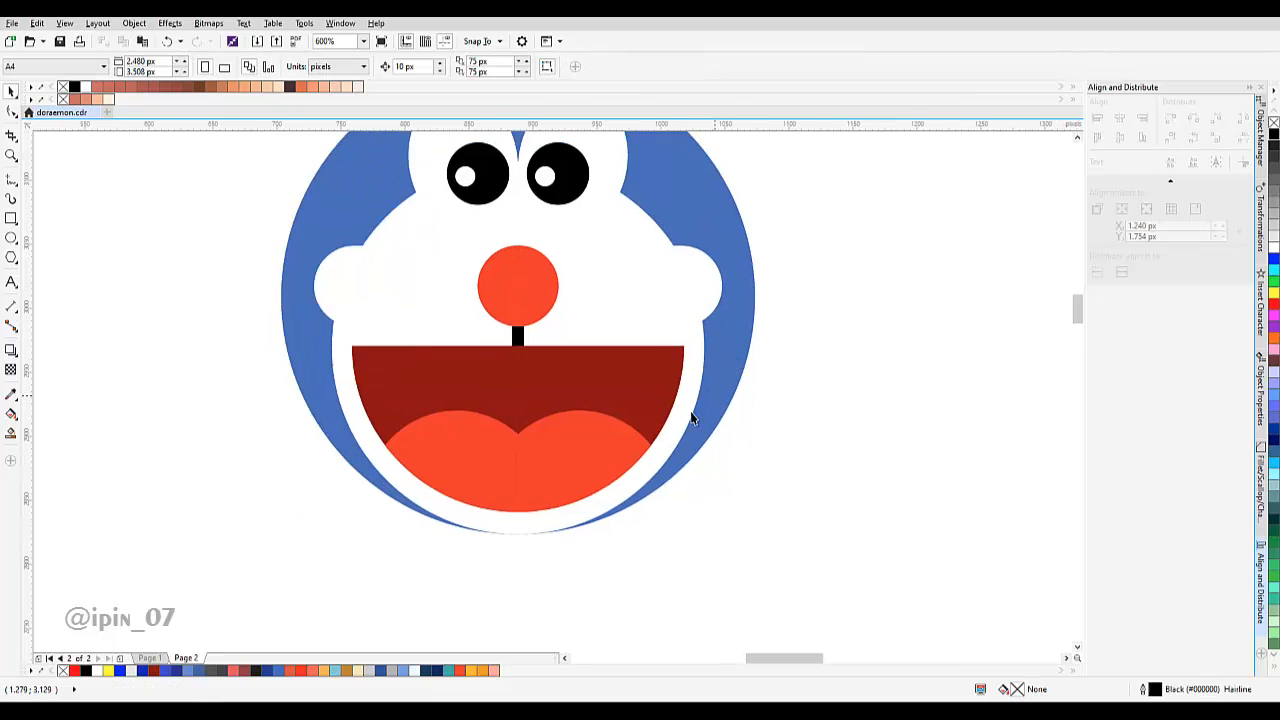
Shift the white face circle down by about 2 px.
scroll(568, 520, up, 2)
drag(562, 447, 562, 455)
scroll(562, 455, down, 3)
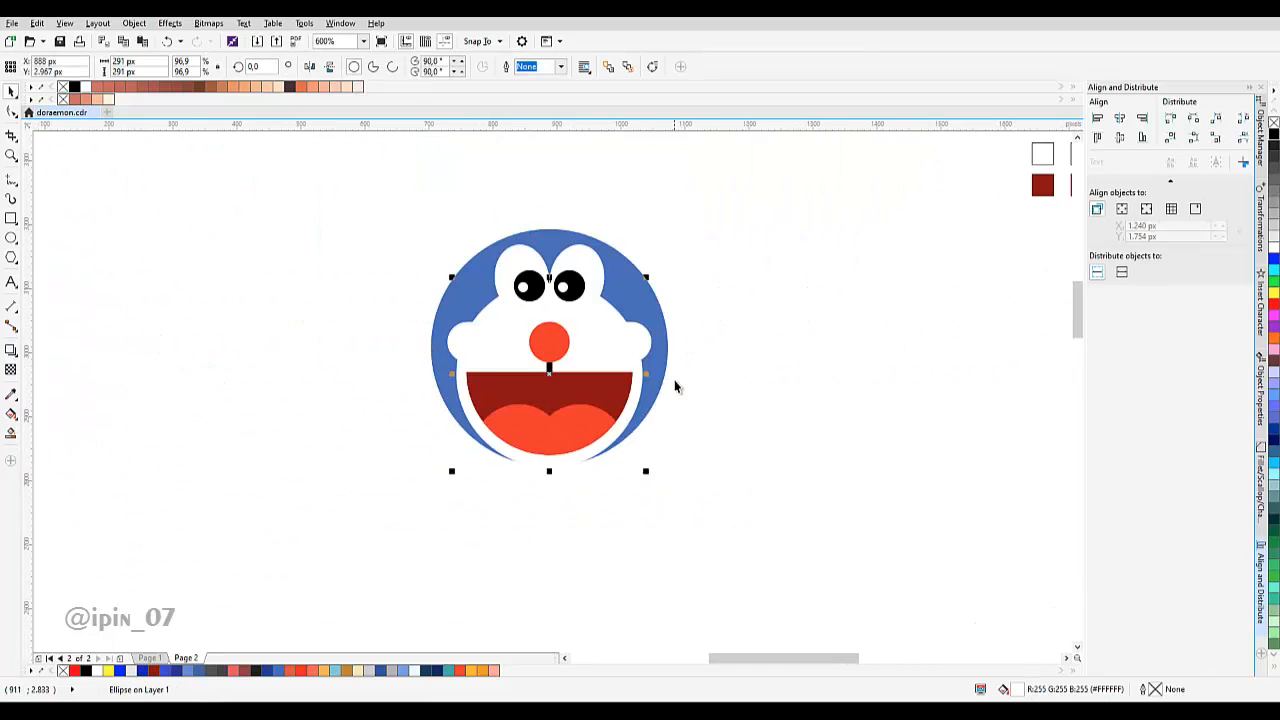
click(704, 371)
Draw a horizontal whisker rectangle about 90 by 5 px on the cheek to the right of the nose.
scroll(616, 411, up, 1)
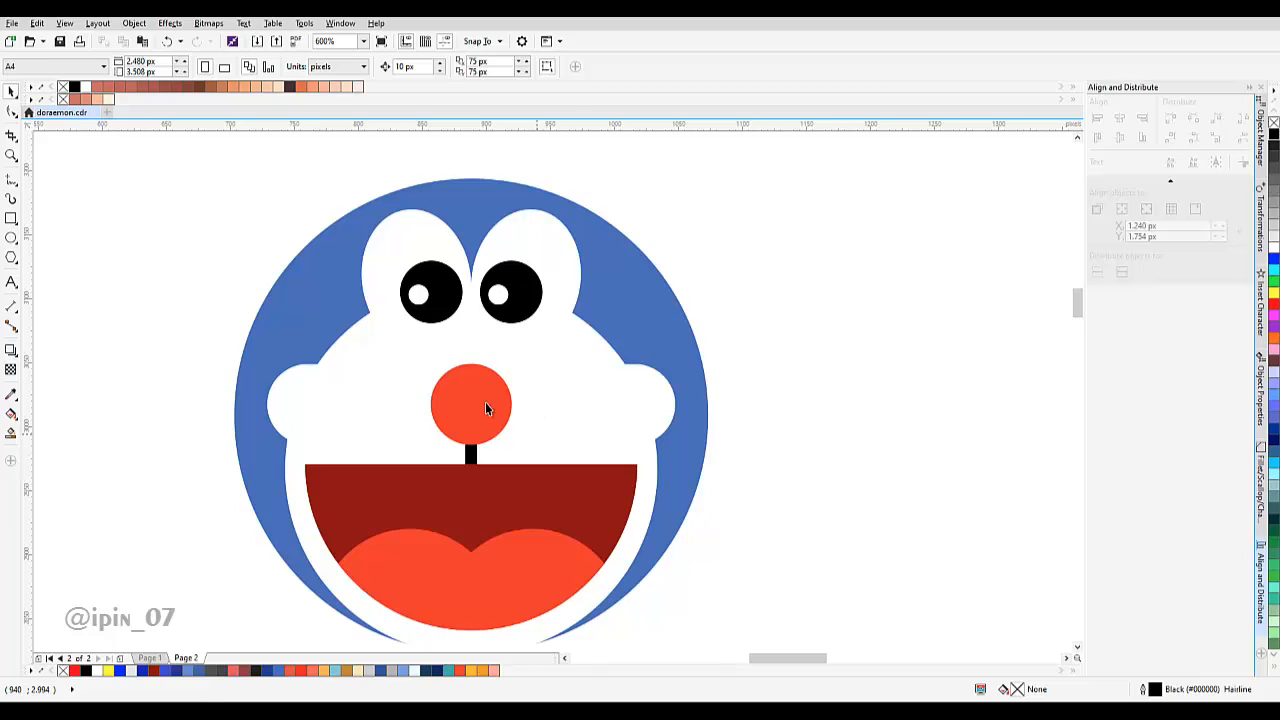
drag(548, 399, 486, 377)
click(11, 218)
scroll(557, 361, up, 2)
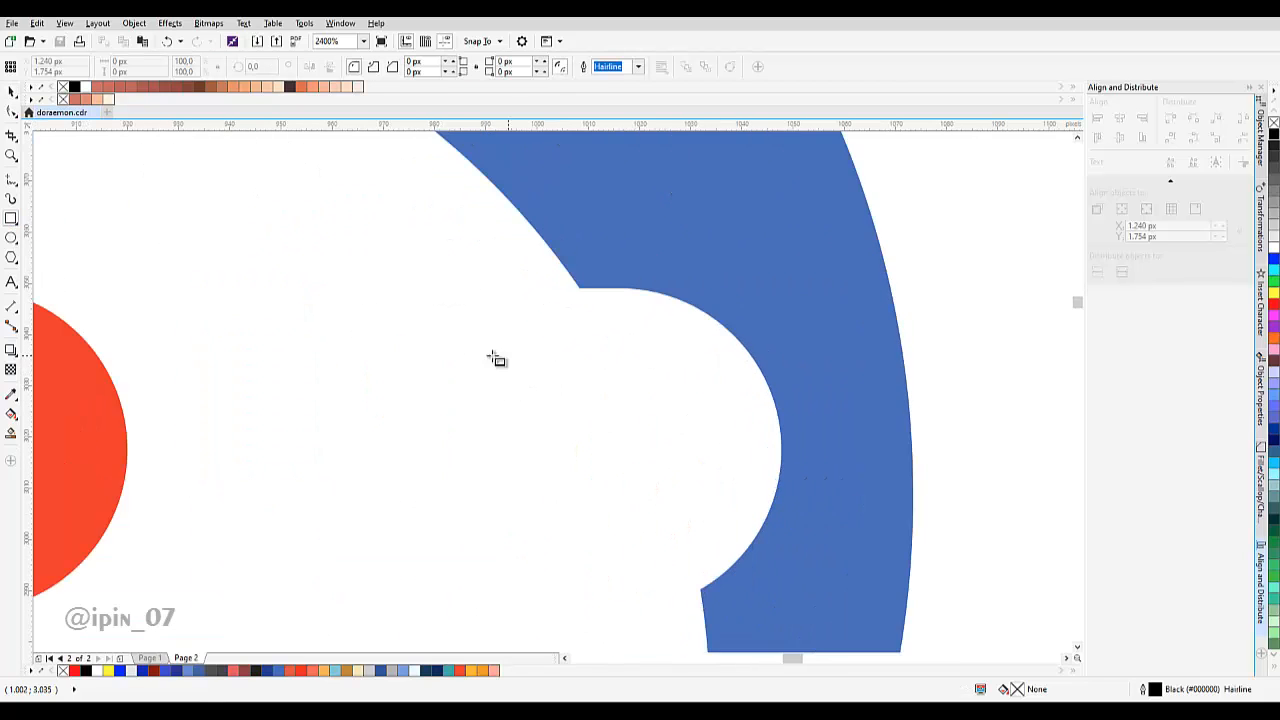
scroll(362, 359, left, 2)
drag(338, 384, 800, 407)
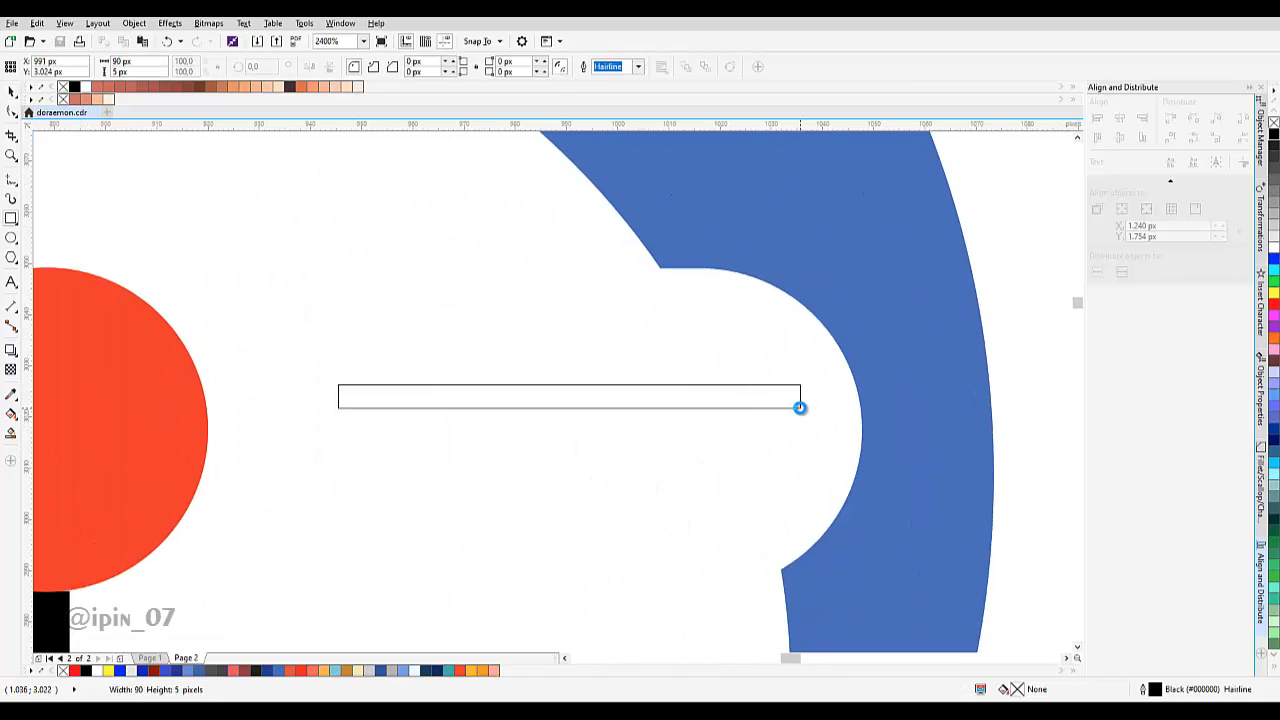
mouse_move(715, 409)
mouse_down()
mouse_move(788, 366)
mouse_move(769, 380)
mouse_up()
key(space)
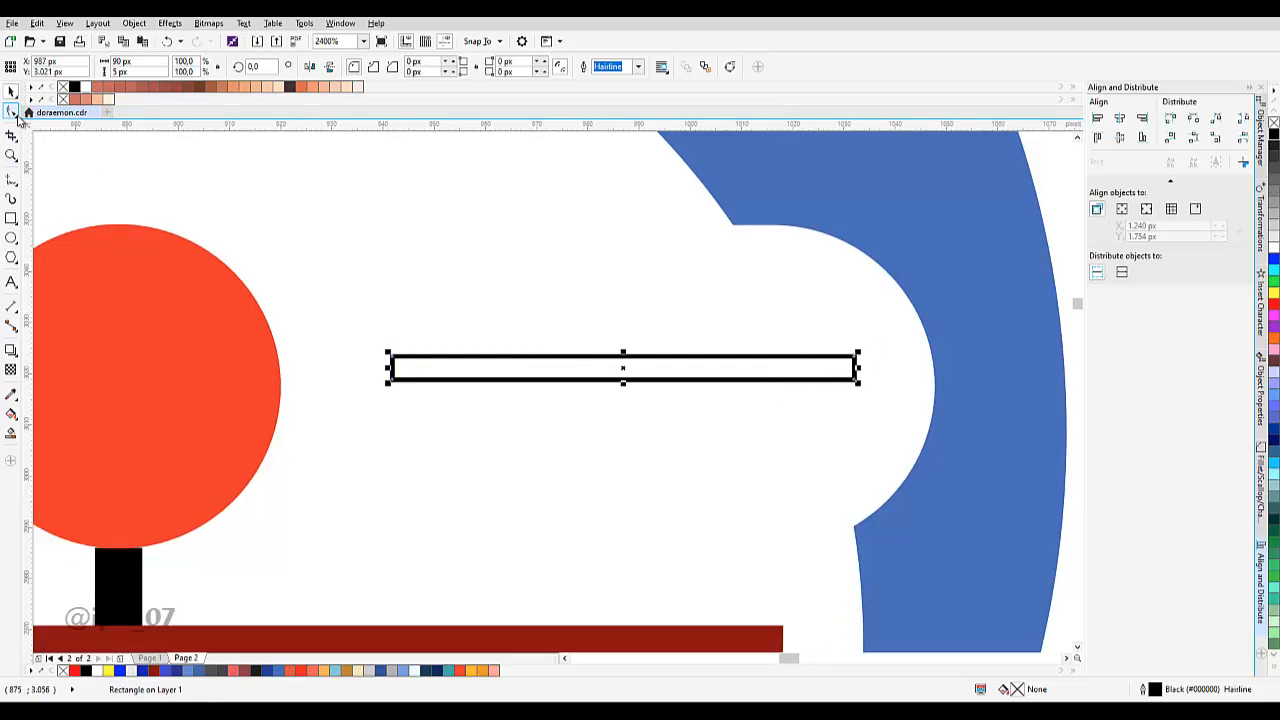
Round the whisker's corners by about 2 px and align it vertically with the centre of the white cheek shape.
click(12, 112)
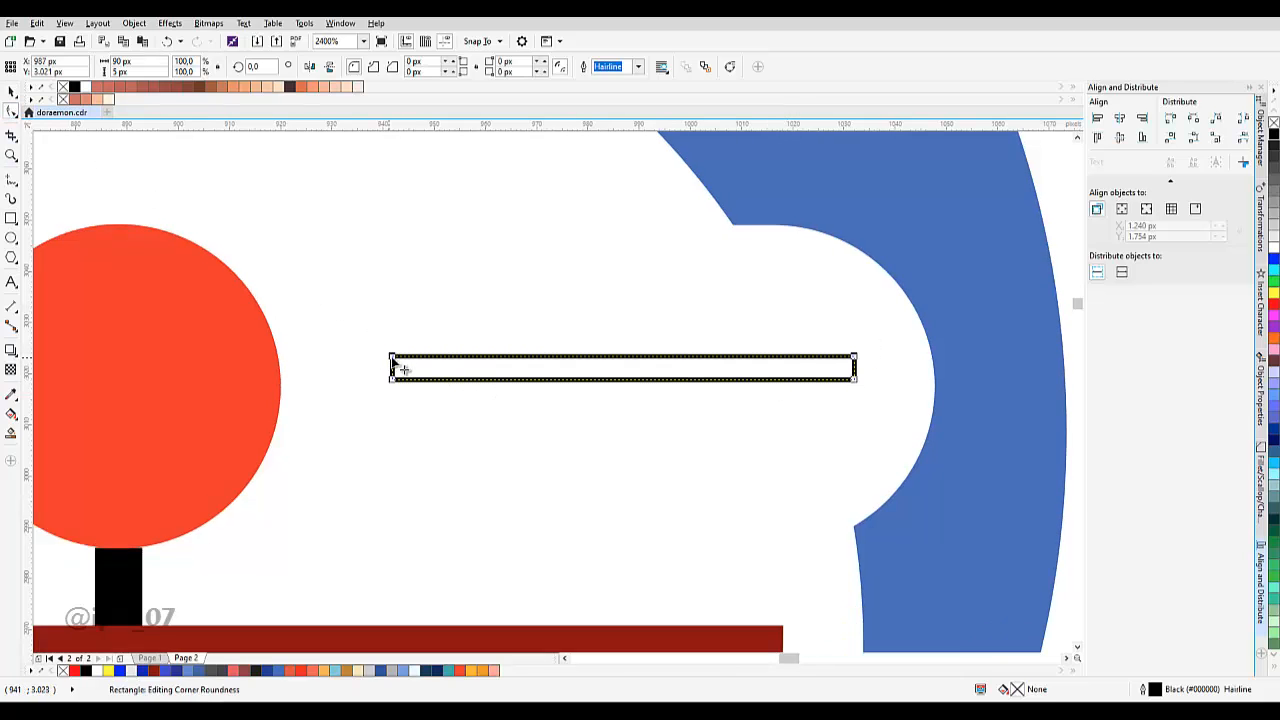
drag(395, 362, 452, 393)
key(space)
click(456, 346)
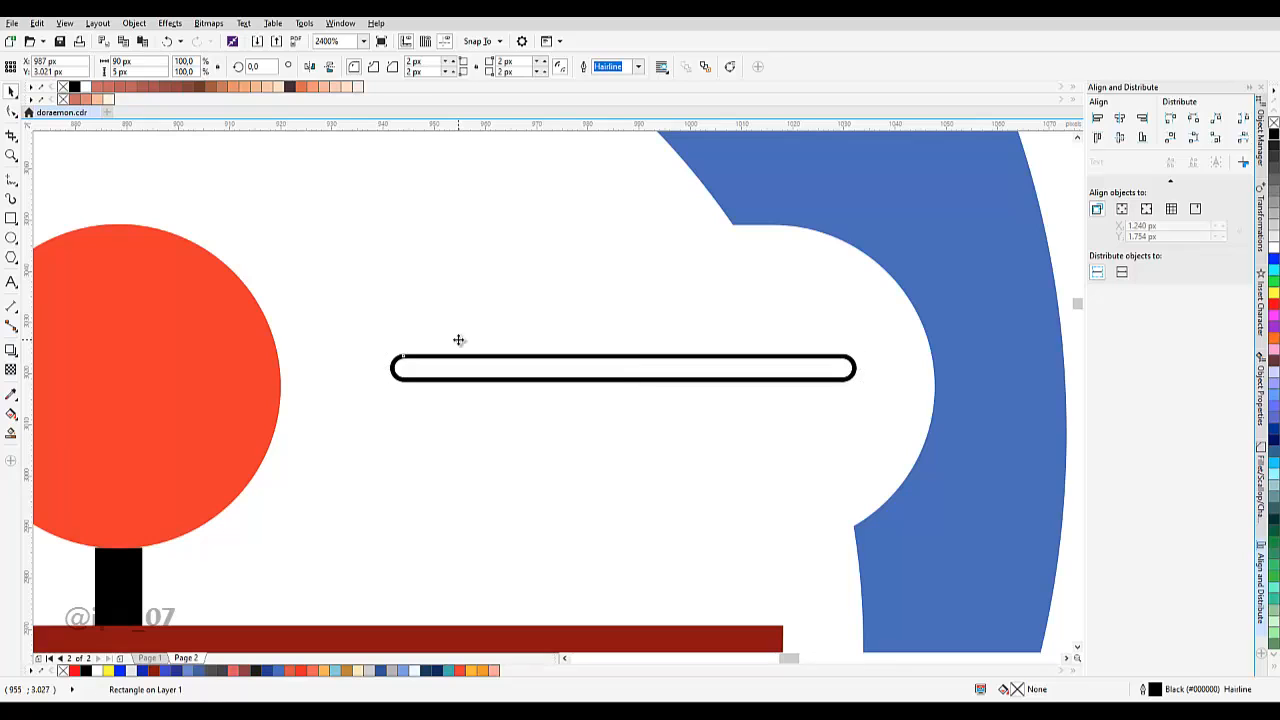
click(1119, 137)
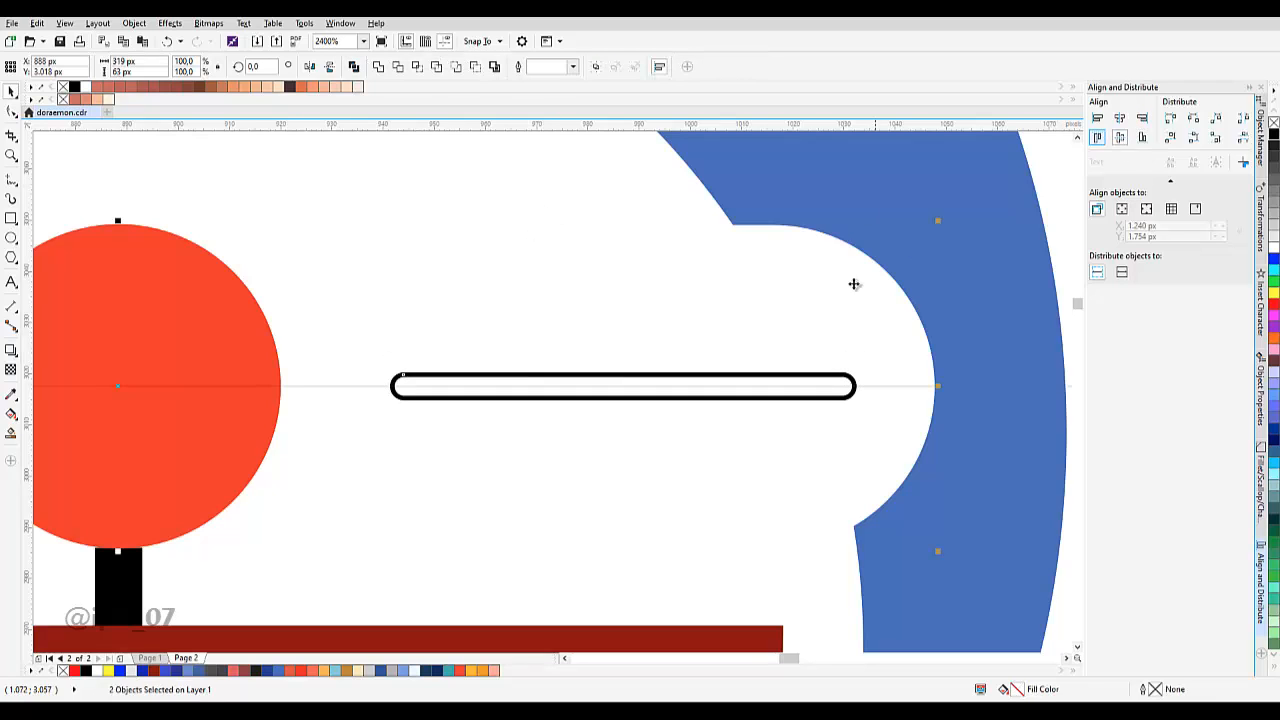
Shorten the whisker to about 86 px from its outer end and fill it with black.
scroll(863, 346, down, 1)
click(678, 379)
scroll(678, 379, up, 1)
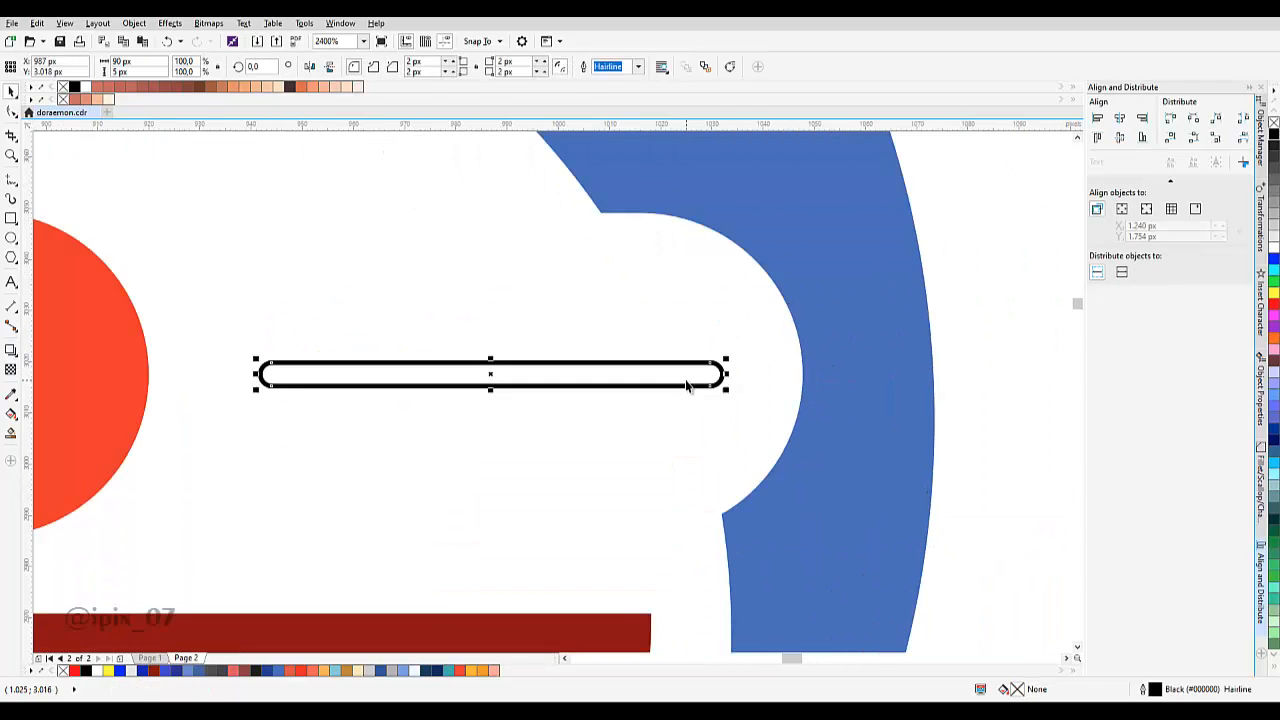
drag(725, 374, 704, 374)
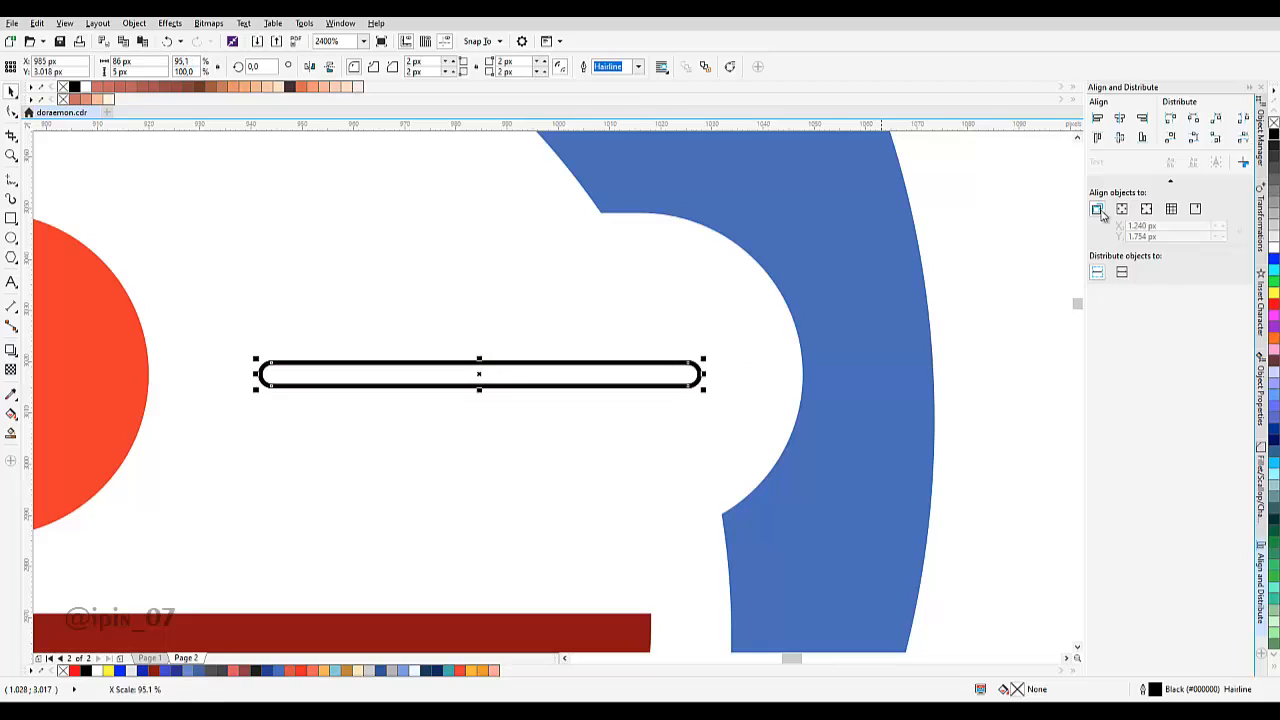
click(1273, 134)
Set the whisker's rotation centre to the nose centre and create a copy rotated upward by about 10°.
drag(604, 356, 853, 357)
click(853, 357)
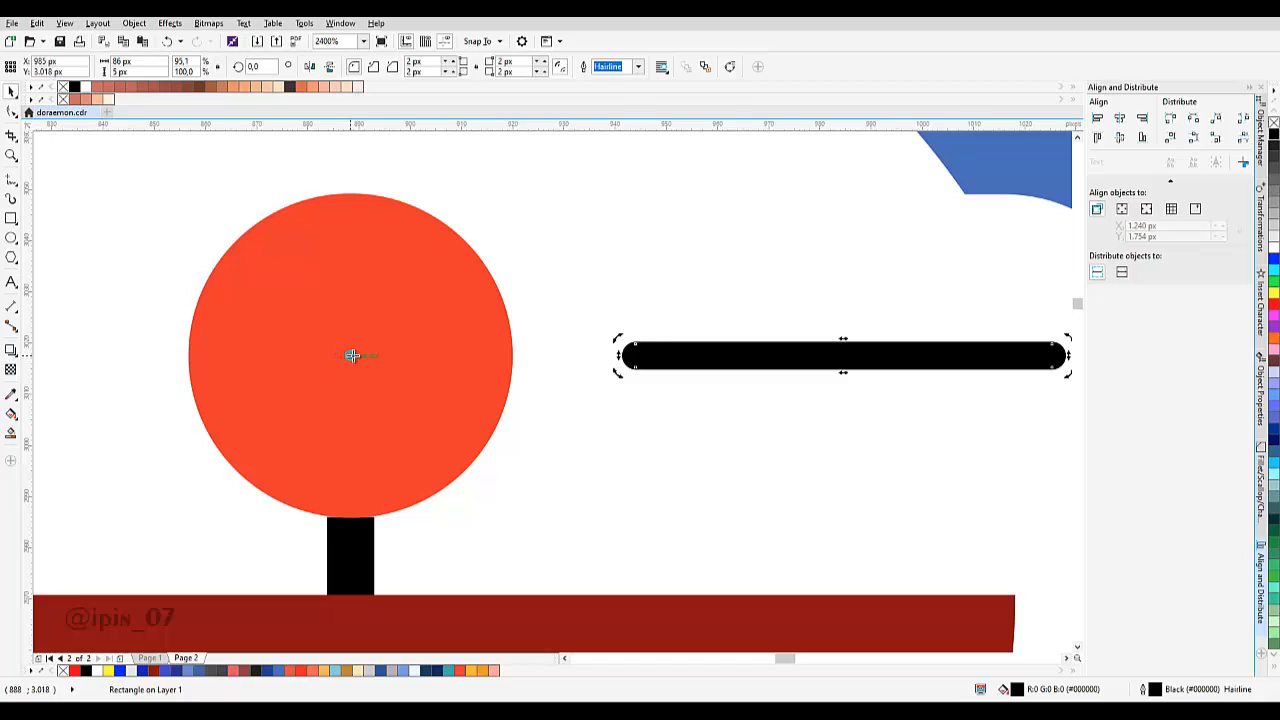
drag(352, 355, 62, 357)
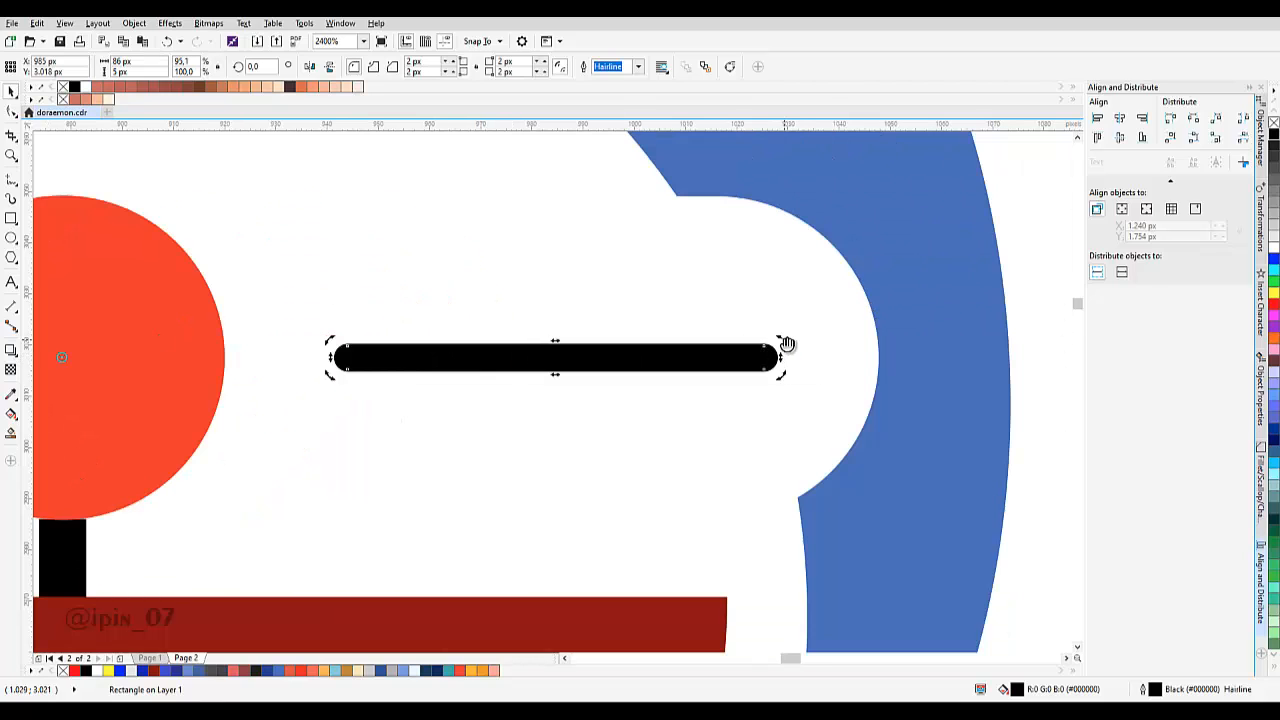
drag(789, 347, 771, 238)
right_click(771, 238)
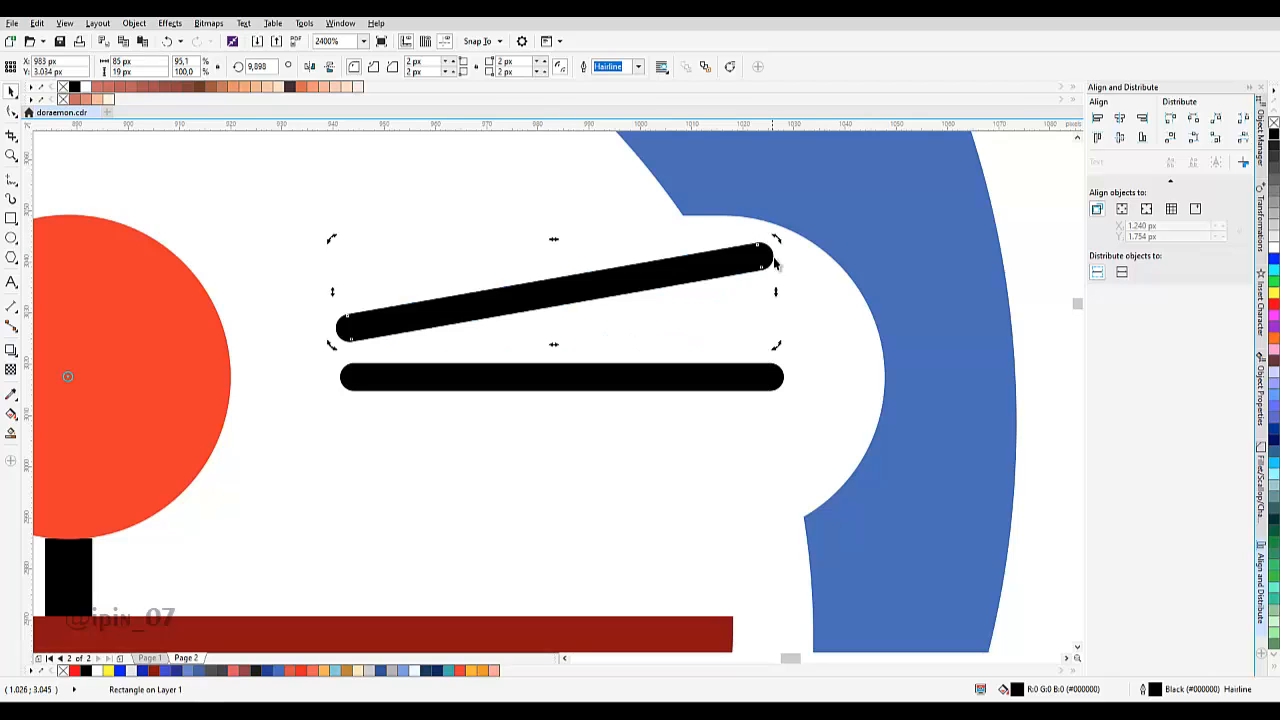
Create a third whisker by rotating a copy downward about the nose centre by about 10°.
drag(771, 383, 814, 456)
click(810, 357)
click(812, 354)
right_click(814, 456)
scroll(600, 371, down, 1)
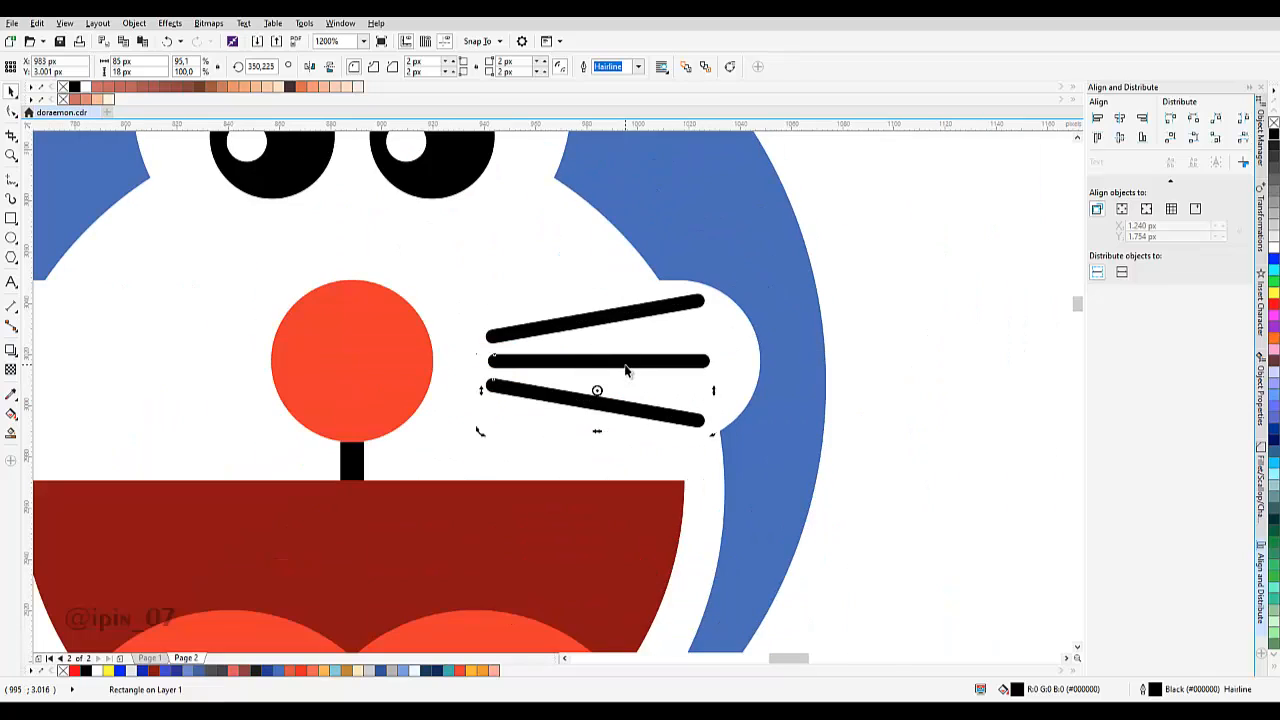
Select the three whiskers with the cheek shape and mirror them horizontally with one copy to the opposite cheek.
shift+click(626, 362)
shift+click(625, 310)
scroll(743, 331, left, 2)
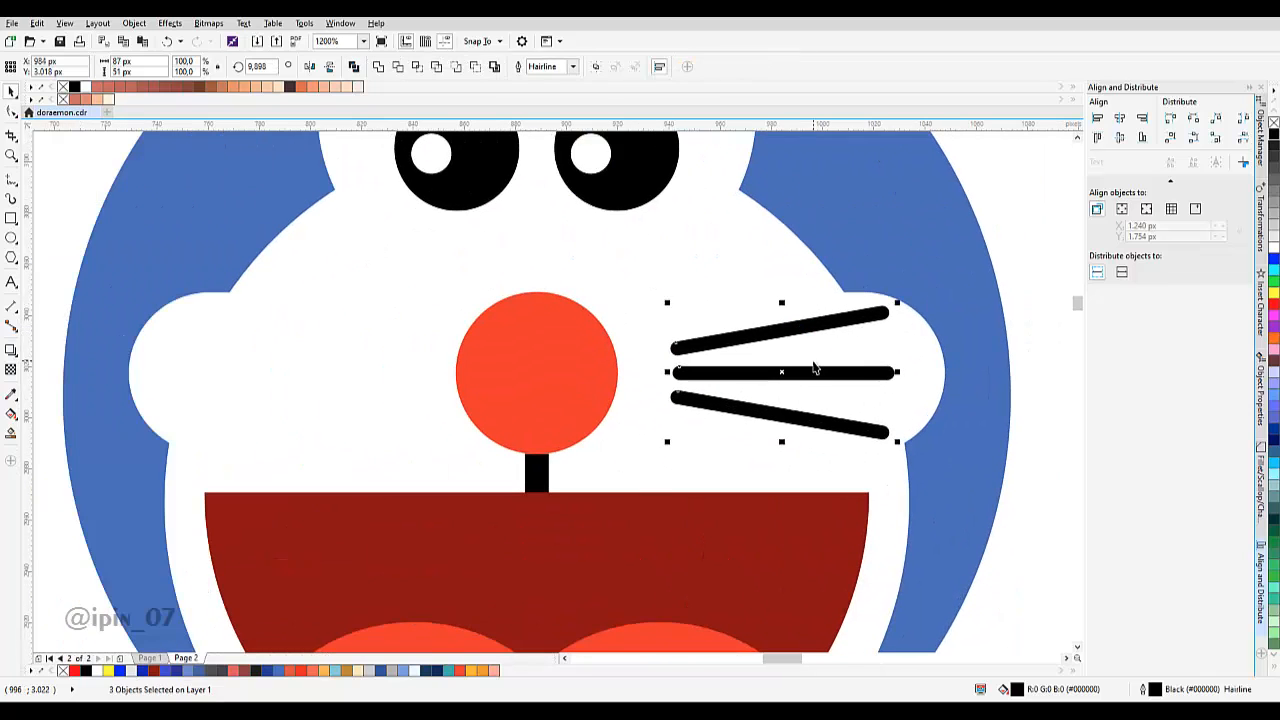
shift+click(794, 350)
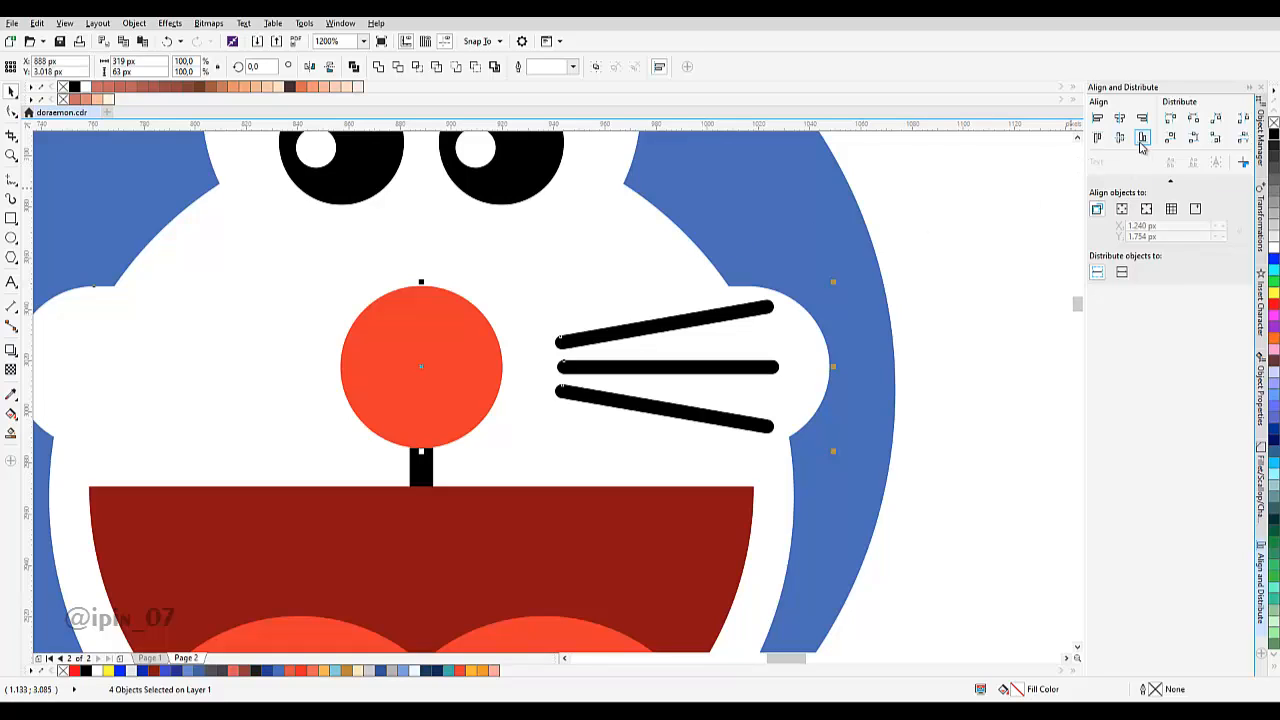
scroll(975, 262, left, 1)
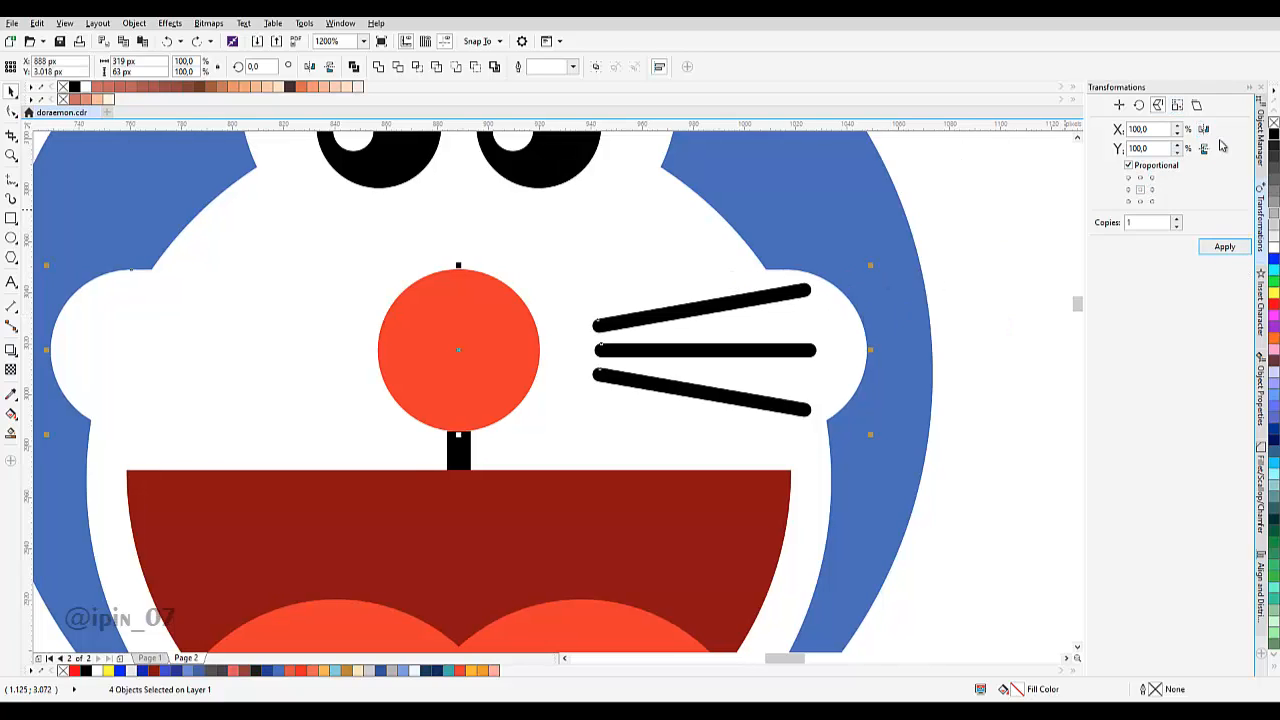
click(1222, 246)
scroll(488, 345, left, 1)
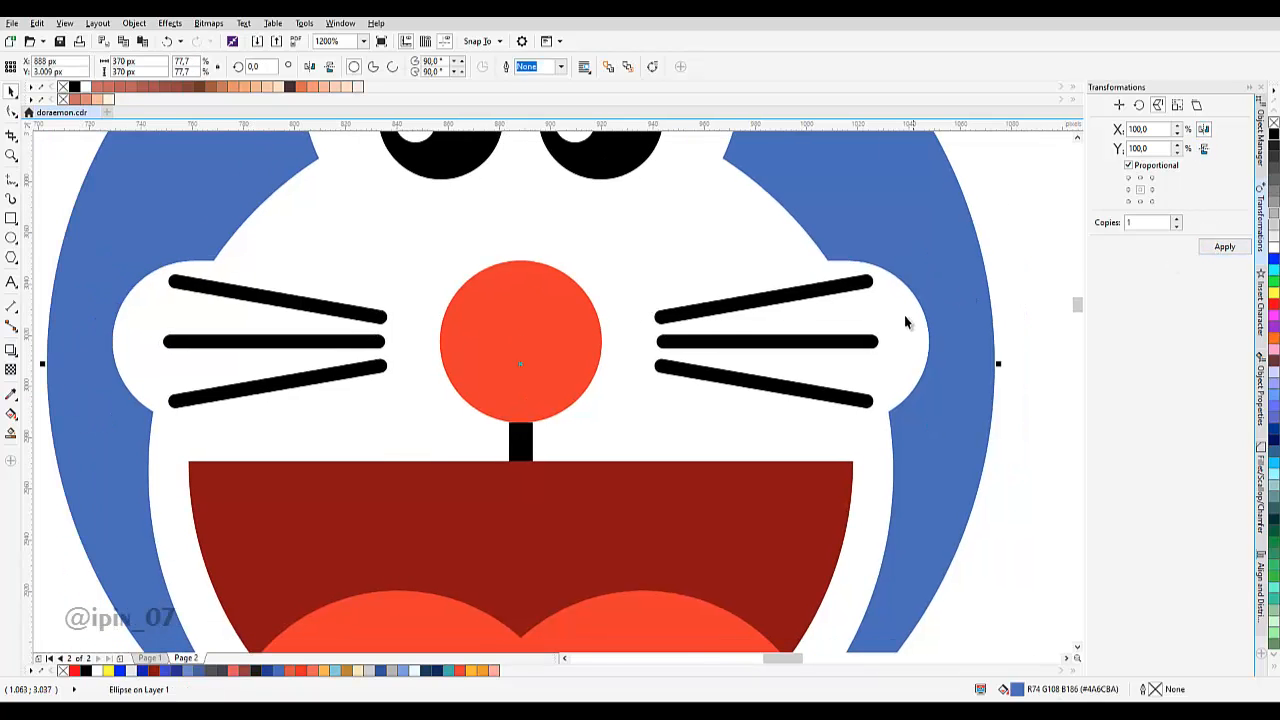
Enlarge the white cheek shape about its centre to about 335 by 72 px.
scroll(488, 345, down, 5)
click(542, 346)
scroll(515, 350, up, 2)
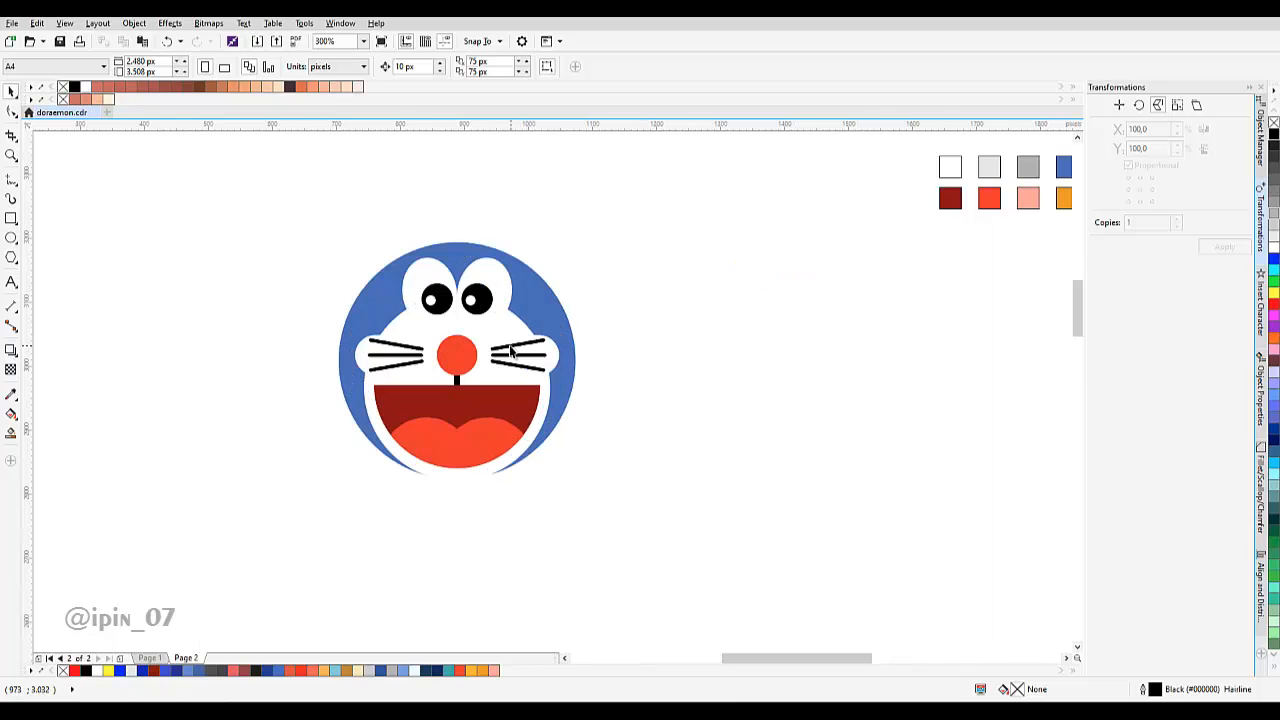
scroll(384, 378, up, 4)
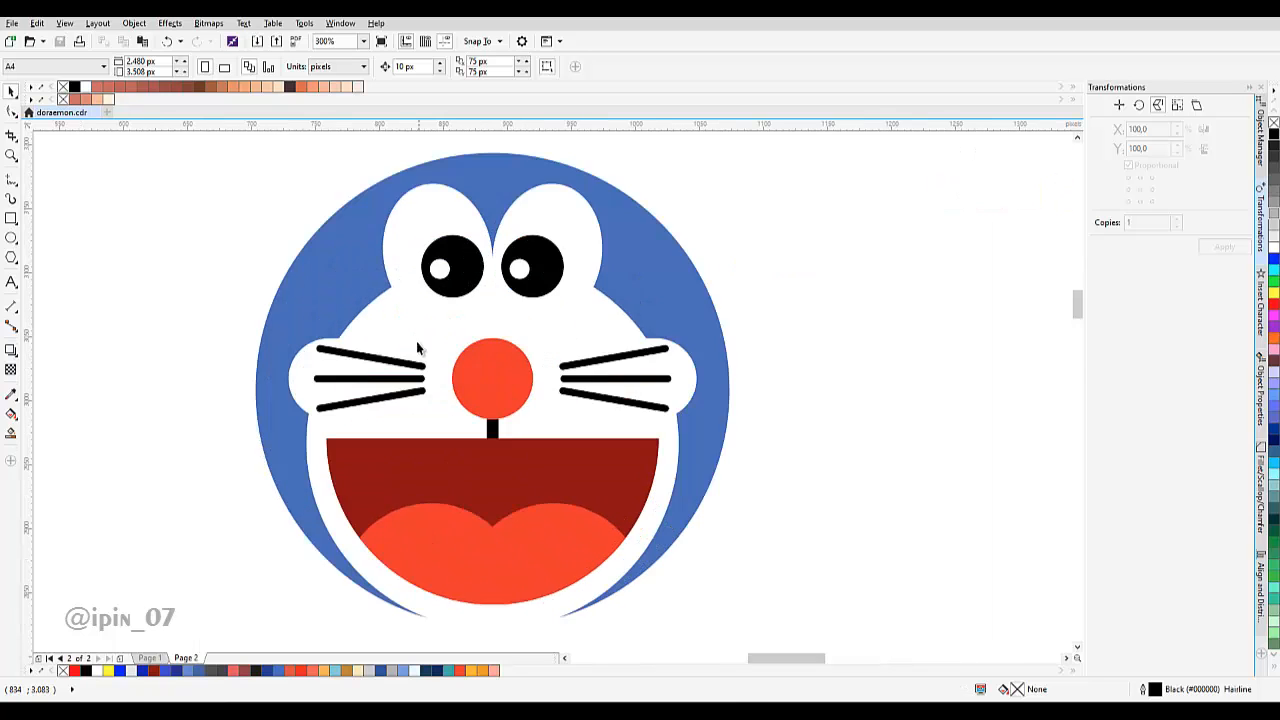
click(300, 366)
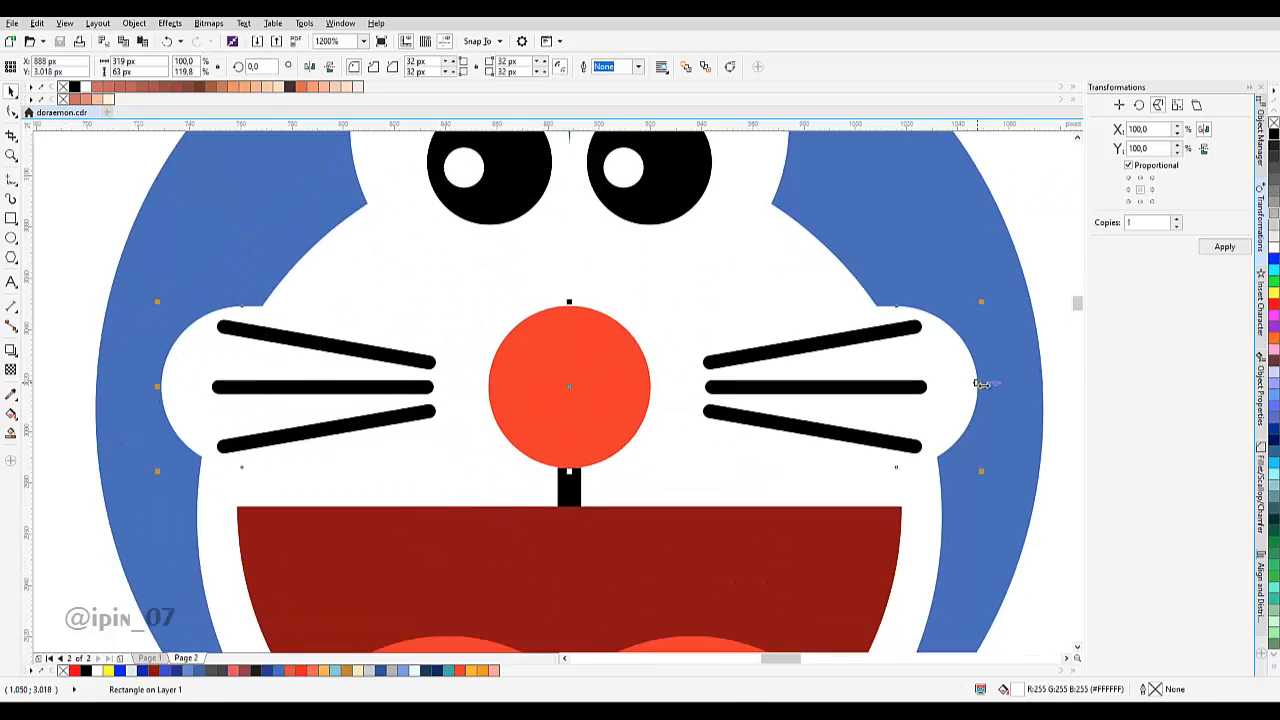
drag(981, 386, 1001, 387)
drag(603, 423, 607, 390)
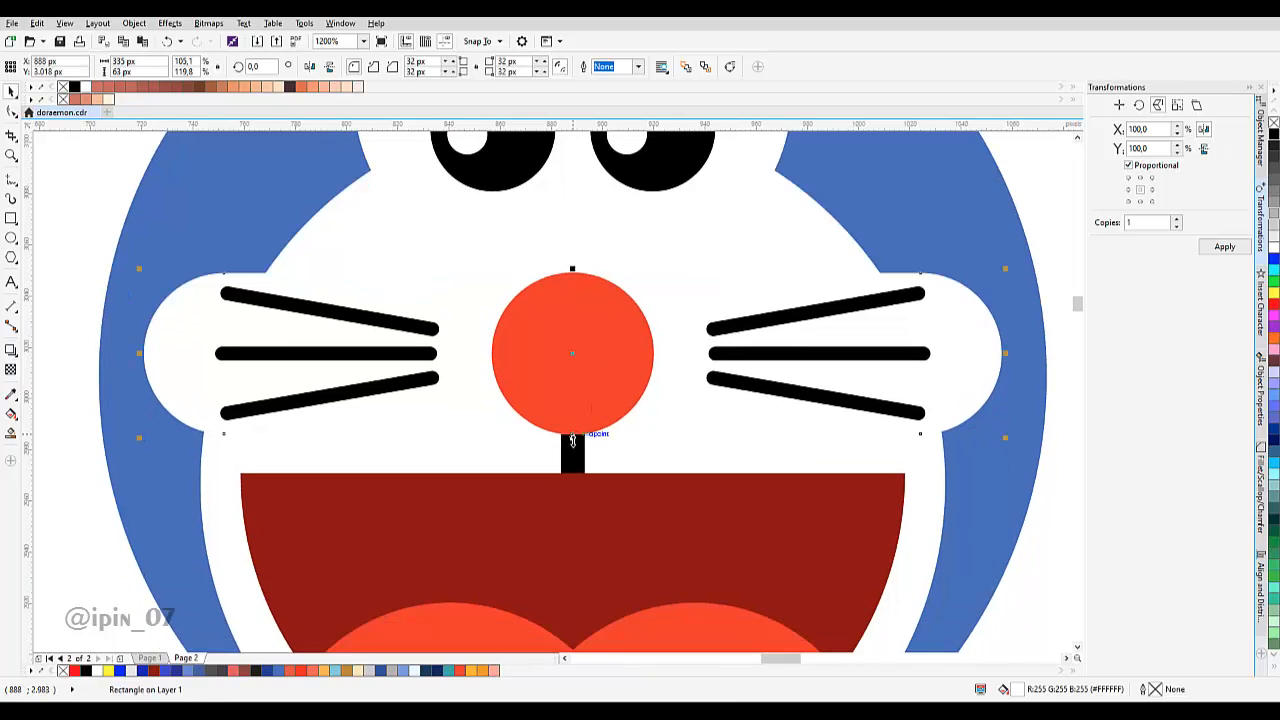
drag(573, 440, 573, 451)
scroll(573, 431, down, 1)
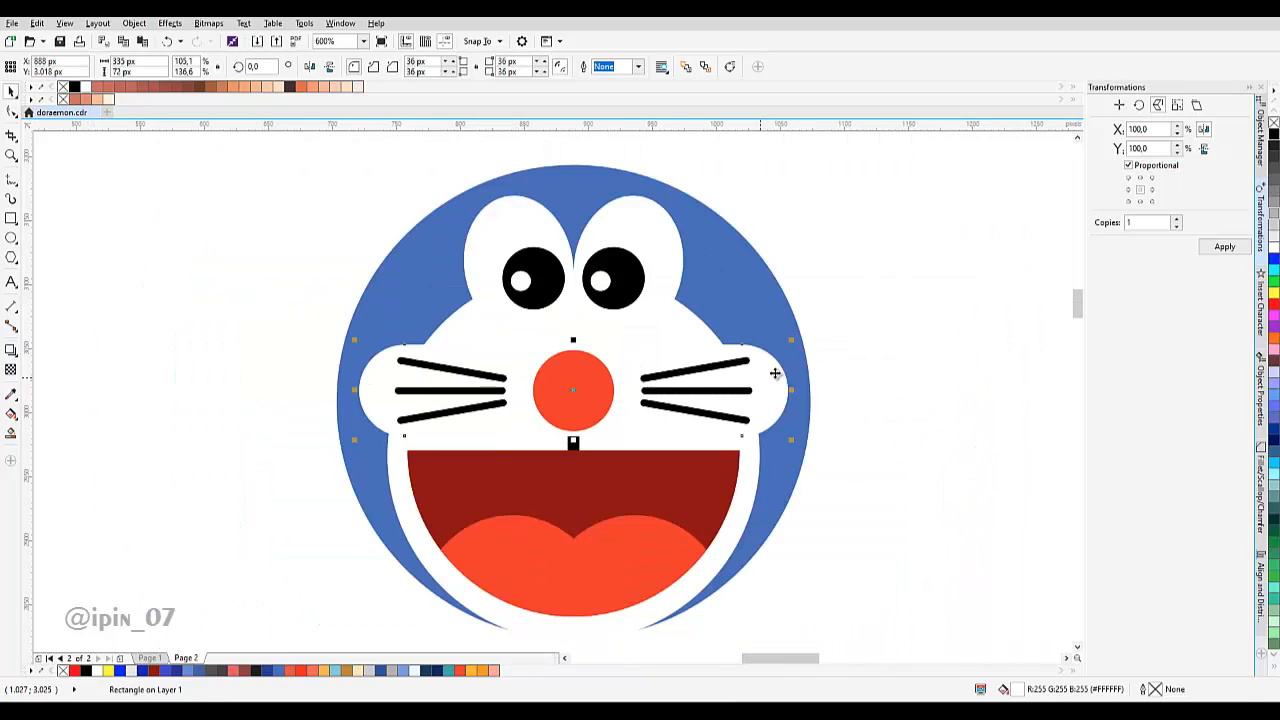
click(865, 346)
Order the black line under the nose directly behind the red nose.
scroll(588, 376, down, 1)
scroll(670, 371, right, 2)
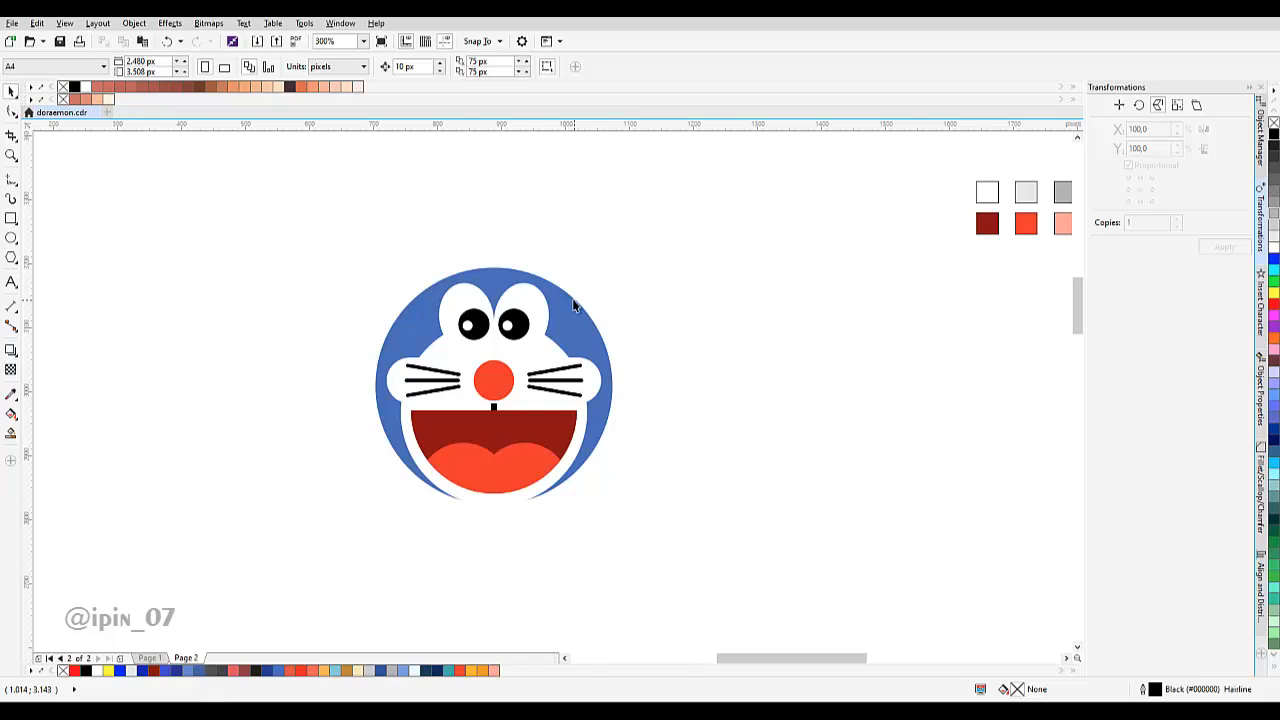
drag(573, 300, 594, 287)
scroll(512, 395, up, 4)
click(505, 402)
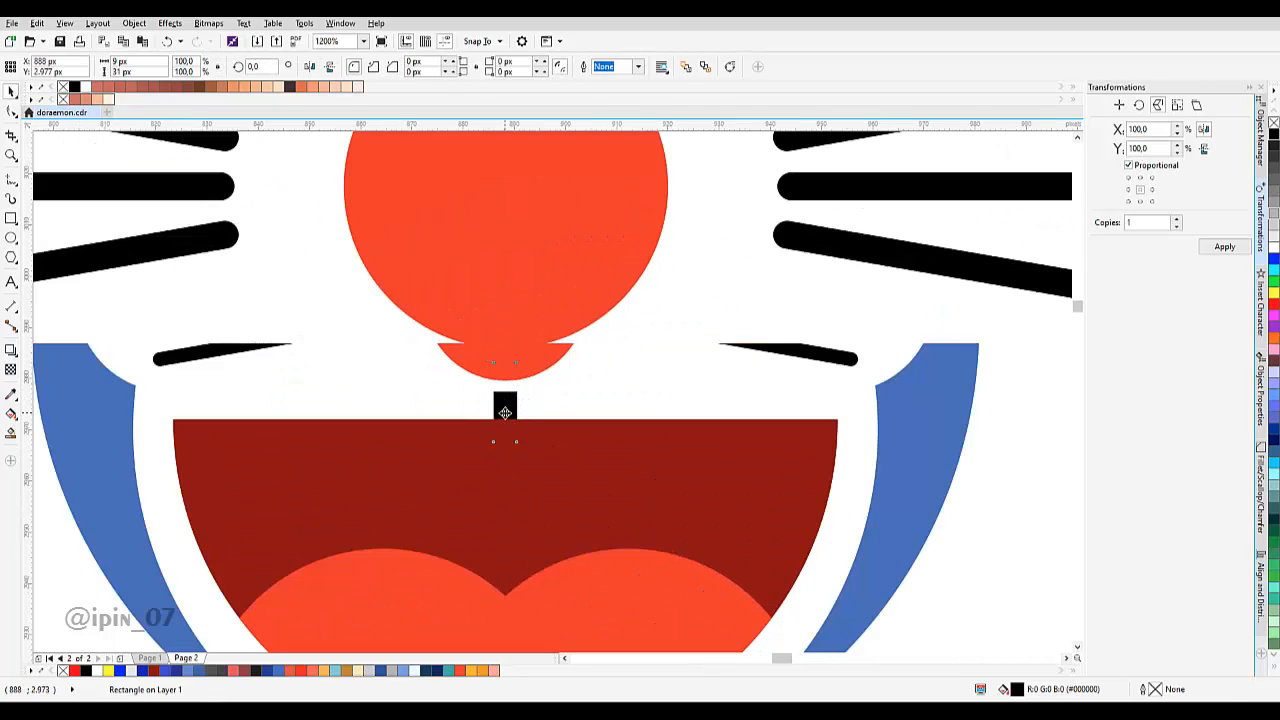
right_click(505, 405)
mouse_move(578, 264)
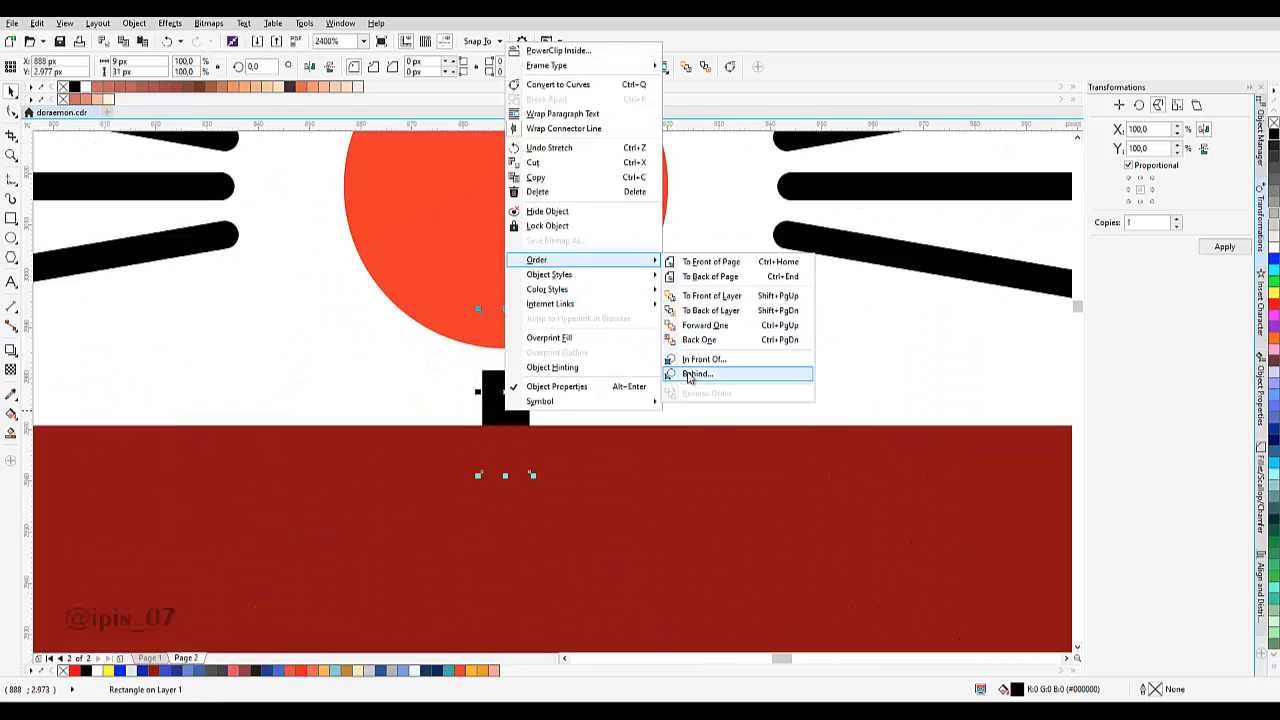
click(688, 374)
click(524, 289)
scroll(523, 360, down, 3)
click(658, 322)
Draw a highlight circle on the upper left of the nose, scale it to about 17 px and nudge it up.
scroll(525, 370, up, 2)
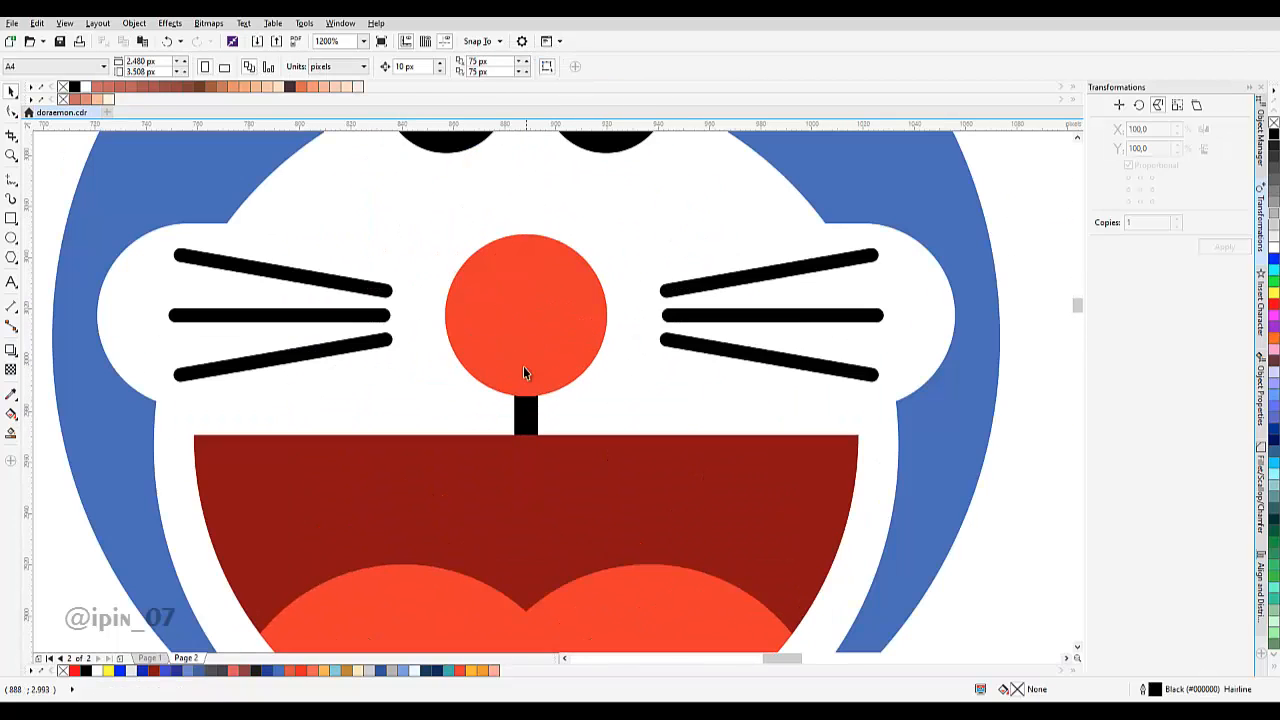
click(12, 238)
scroll(451, 263, up, 1)
drag(486, 268, 557, 361)
key(space)
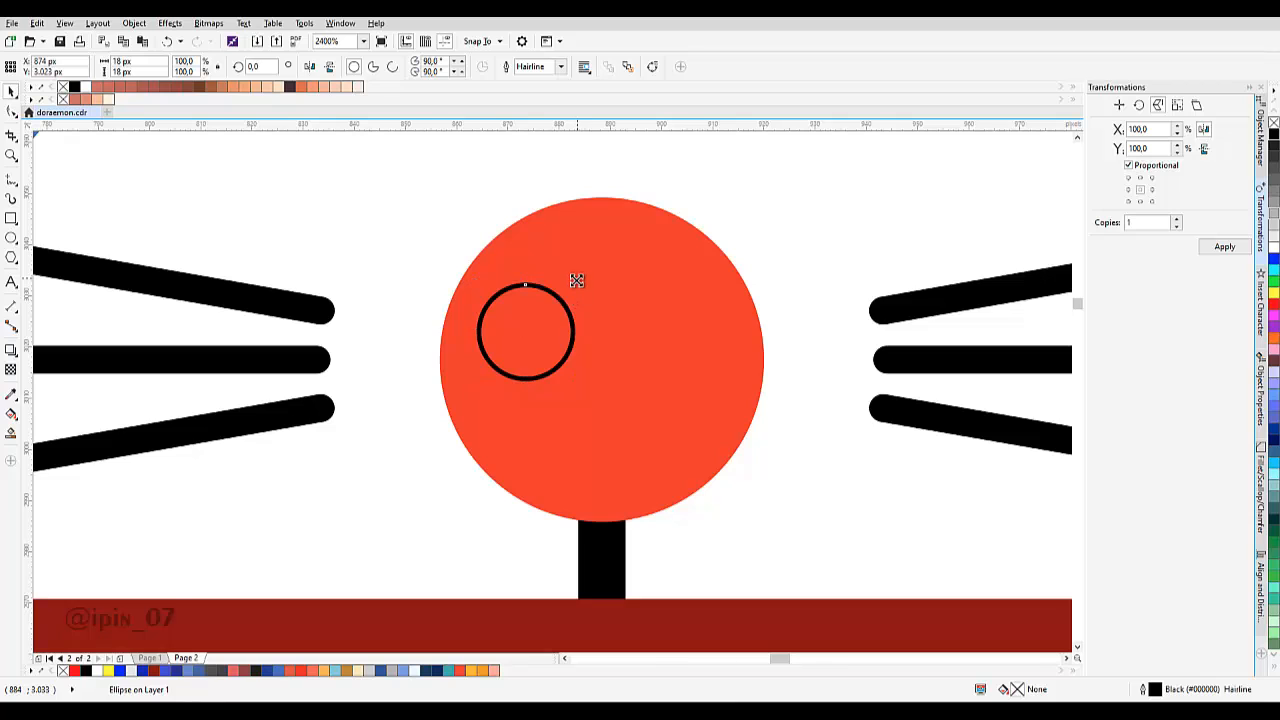
drag(577, 281, 573, 285)
drag(550, 333, 552, 318)
Fill the highlight circle on the nose with the light pink sampled from the palette swatch.
scroll(575, 308, down, 4)
drag(296, 388, 85, 395)
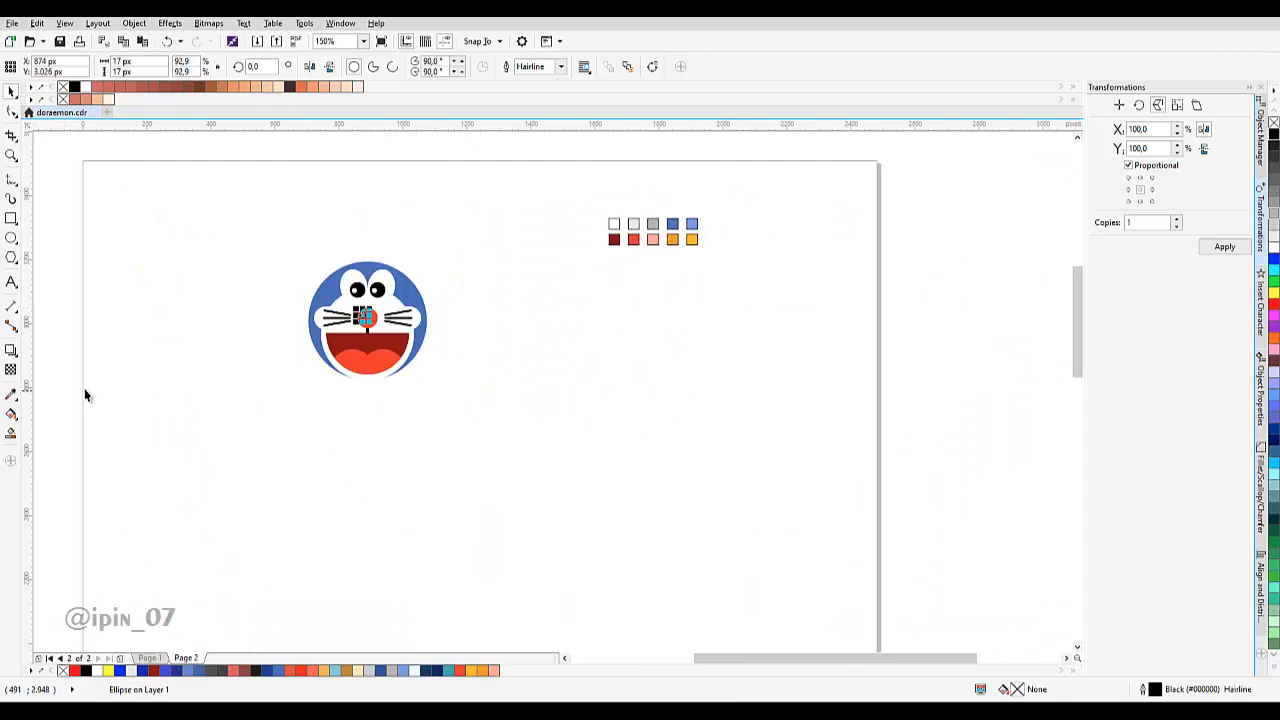
click(11, 395)
click(652, 239)
scroll(360, 314, up, 3)
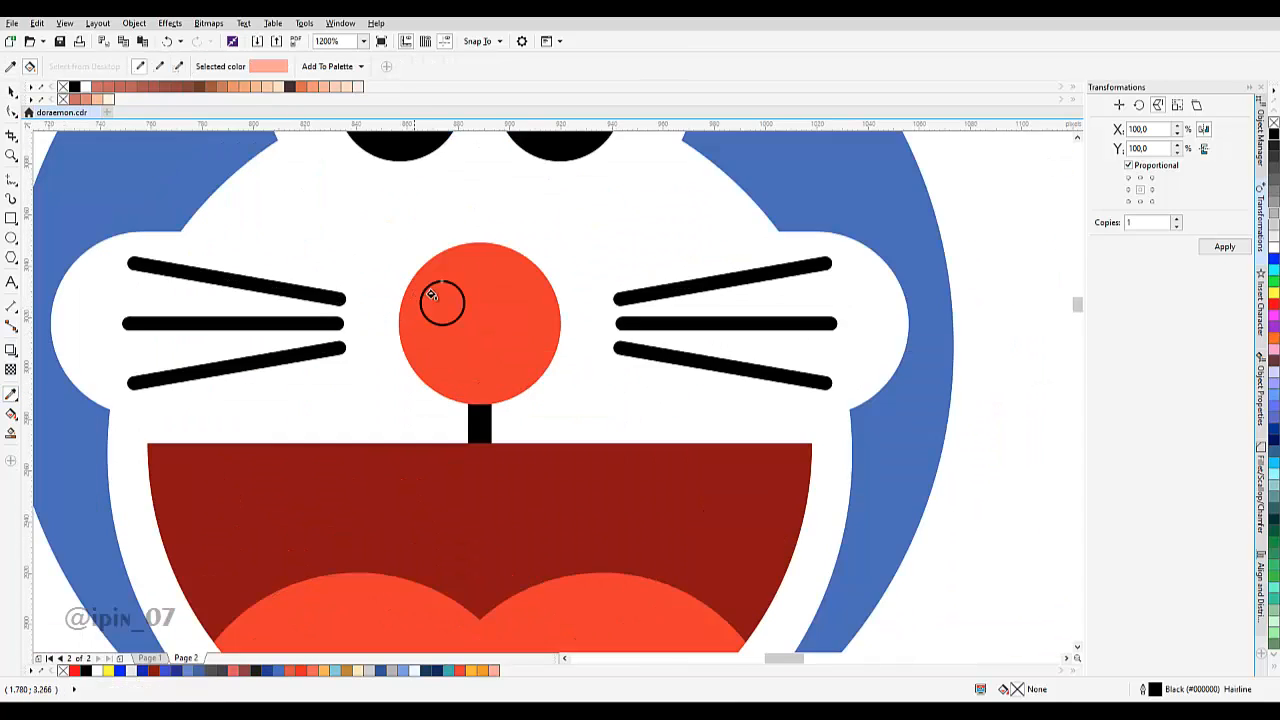
scroll(432, 294, up, 1)
click(442, 302)
key(space)
click(532, 67)
scroll(503, 256, down, 2)
drag(515, 178, 501, 313)
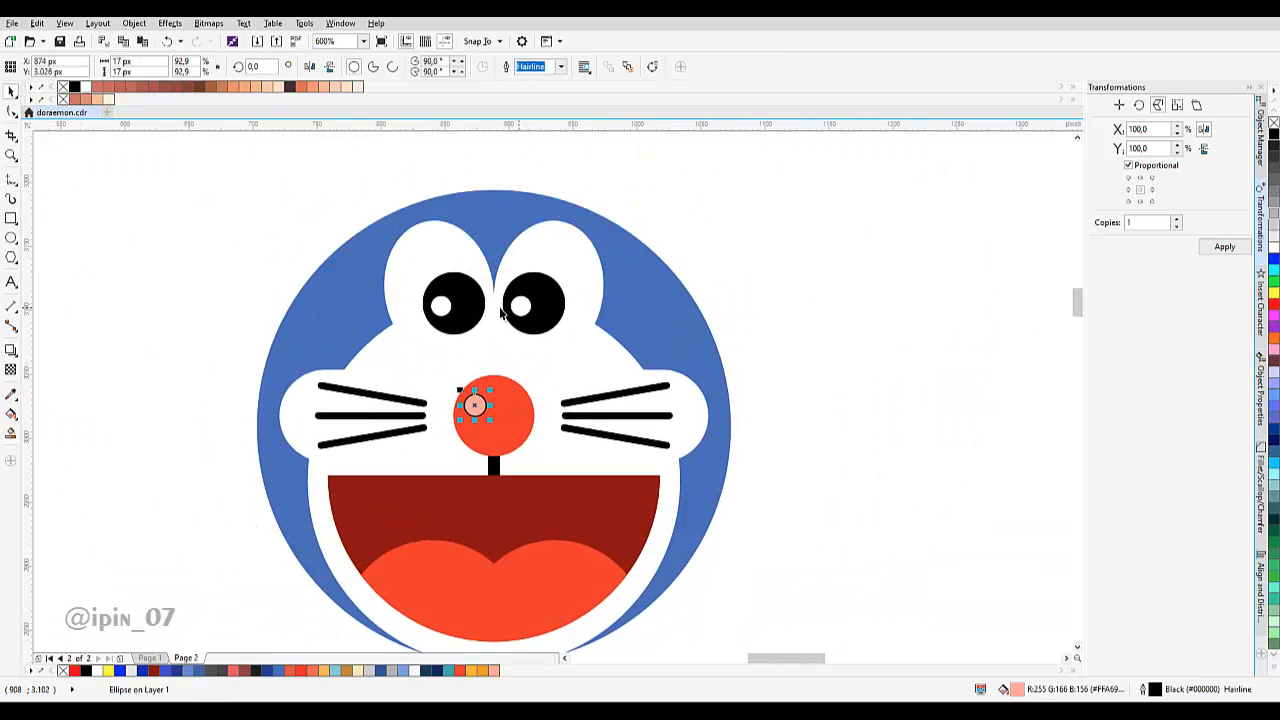
Make a concentric copy of the blue head circle scaled to about 345 px, with a 0.5 pt black outline and no fill.
click(481, 214)
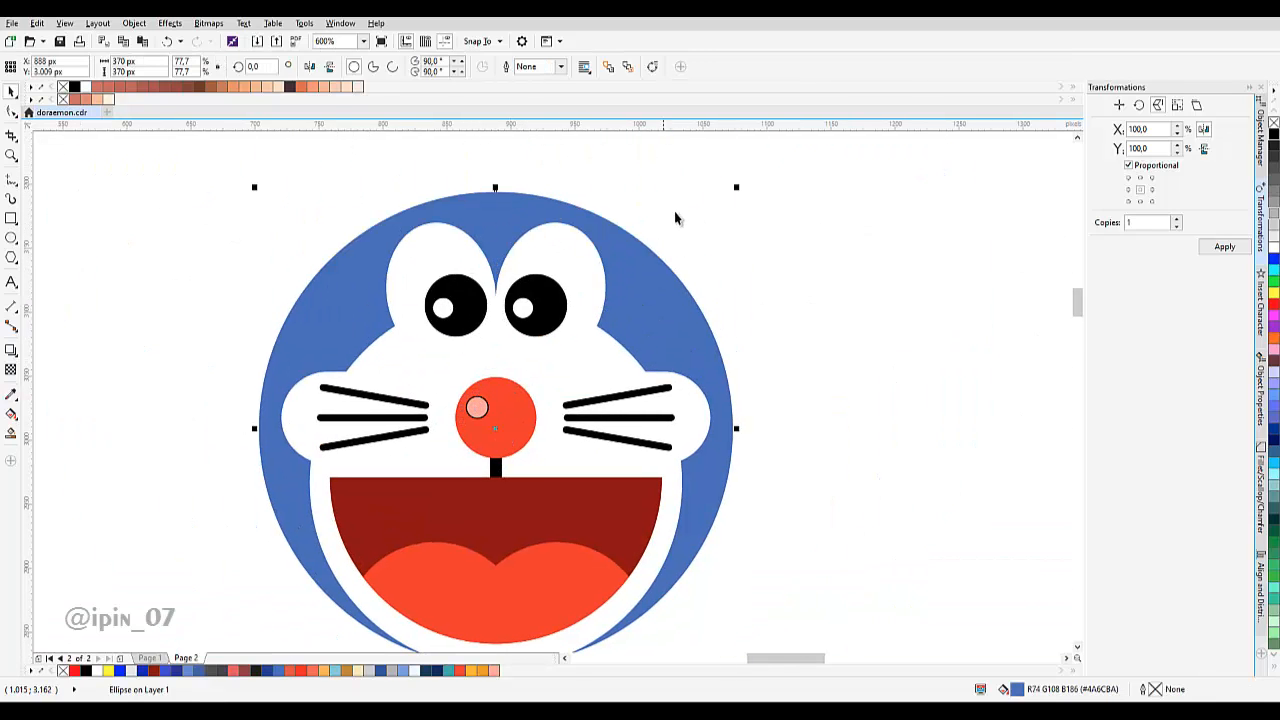
drag(737, 187, 720, 204)
click(562, 67)
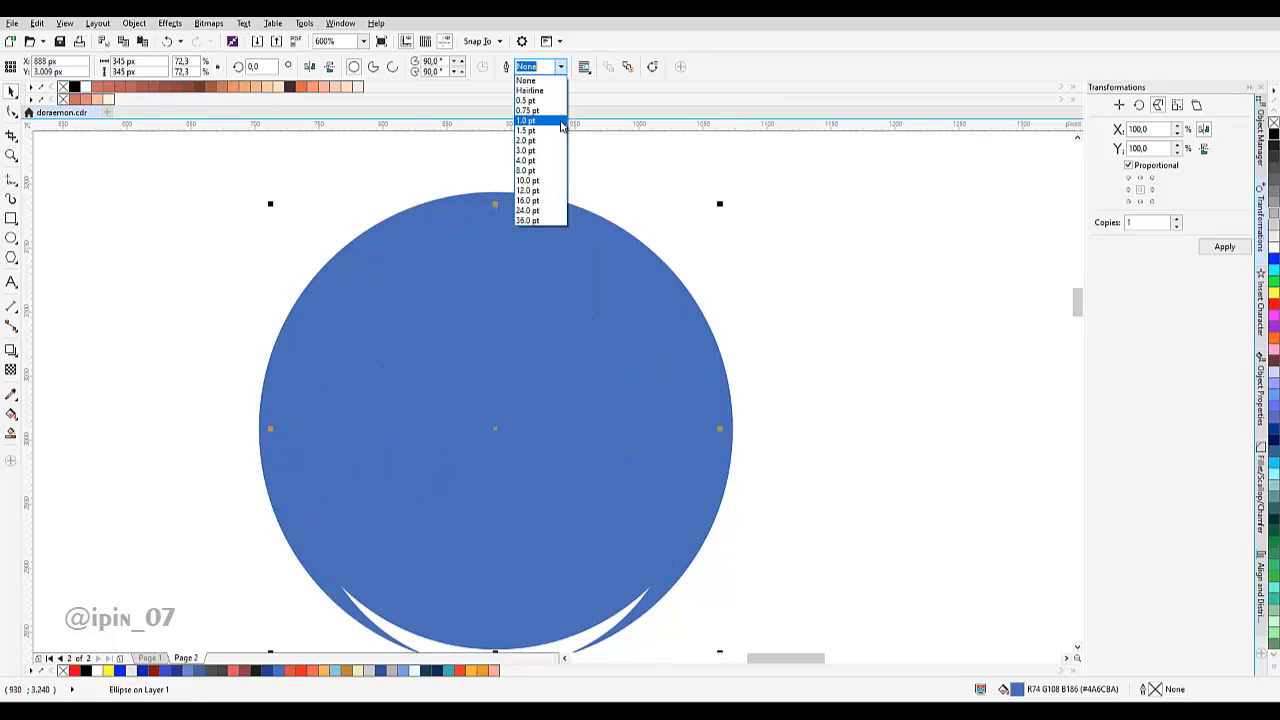
click(552, 110)
click(1273, 125)
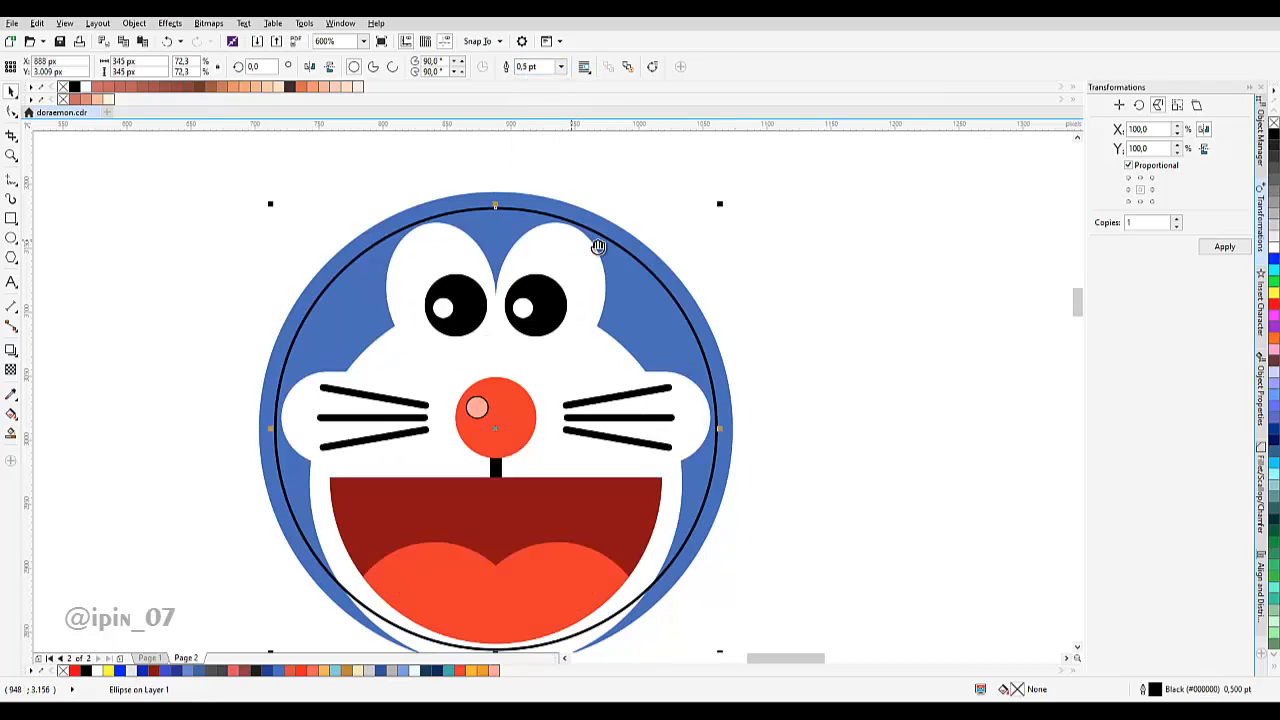
scroll(520, 249, left, 1)
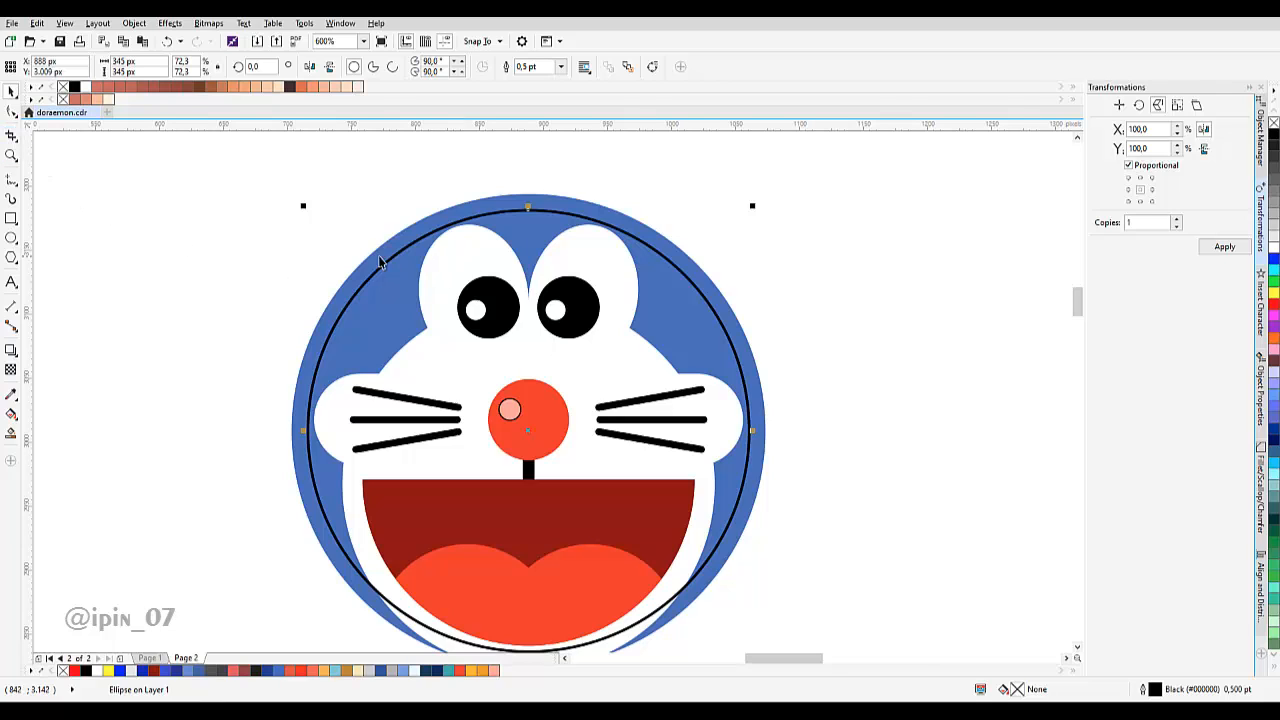
Convert the inner outline circle to curves and remove its upper-right segment.
click(170, 24)
mouse_move(134, 24)
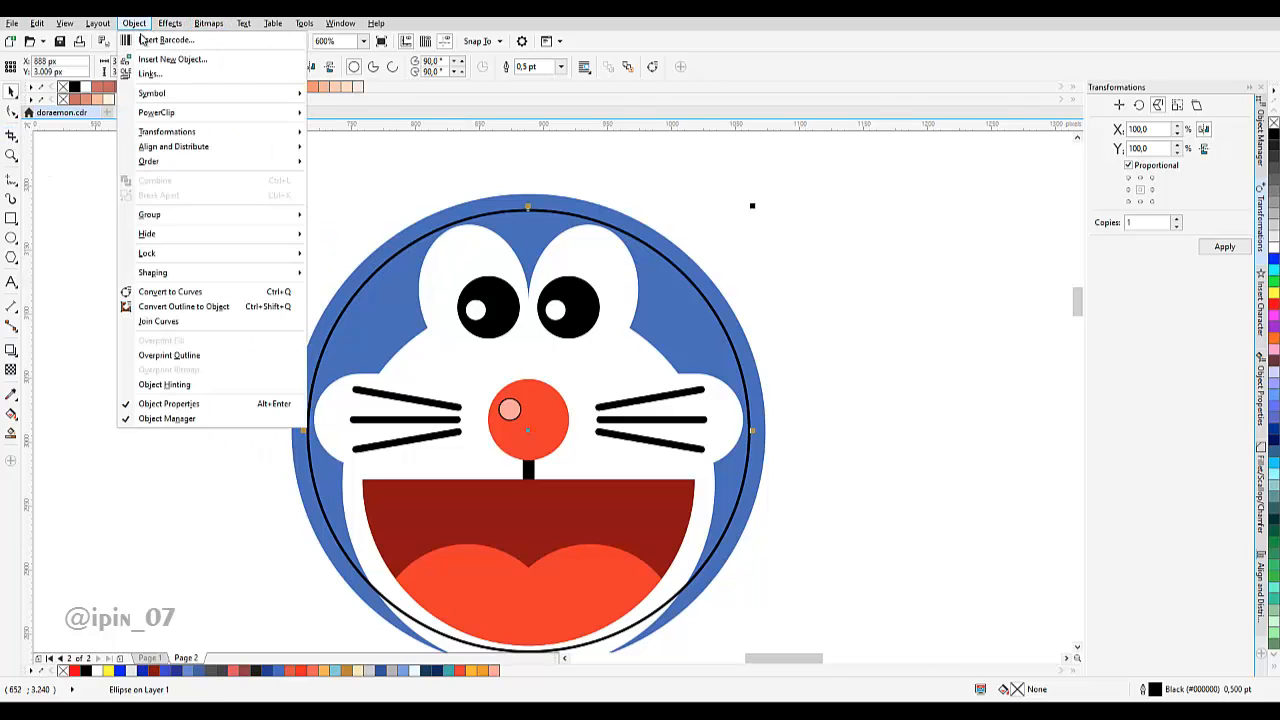
click(175, 291)
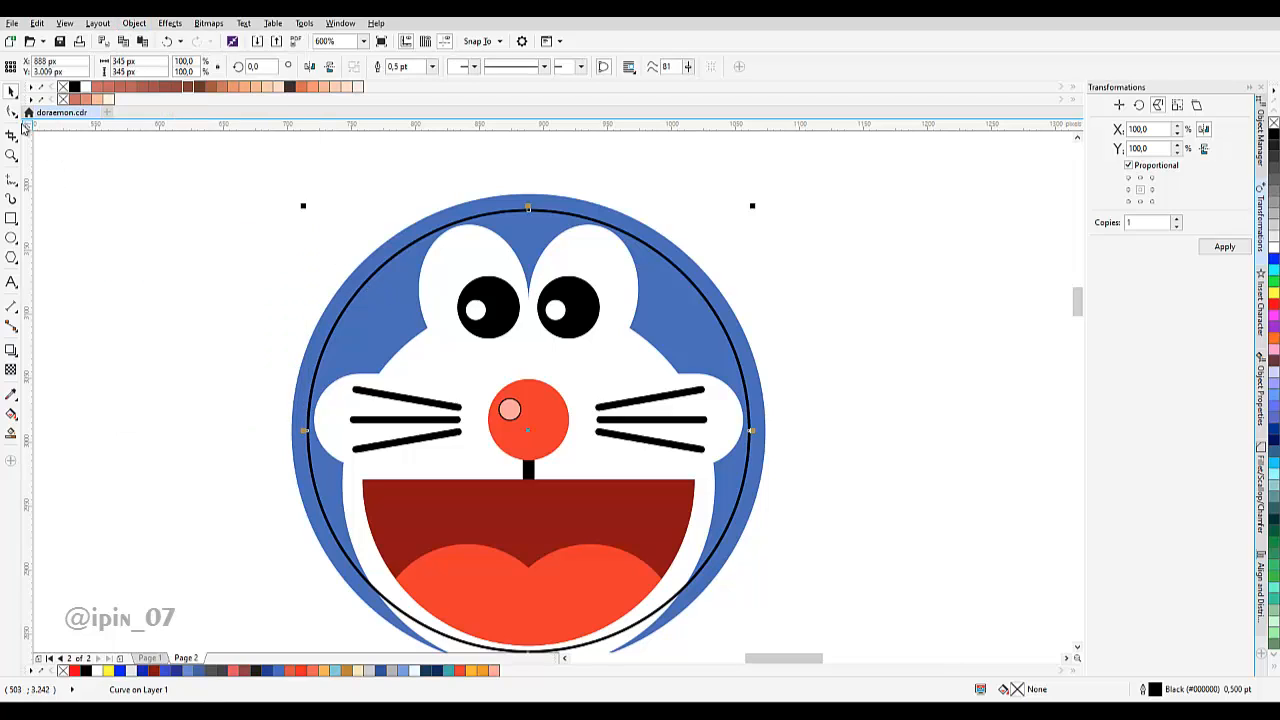
click(11, 111)
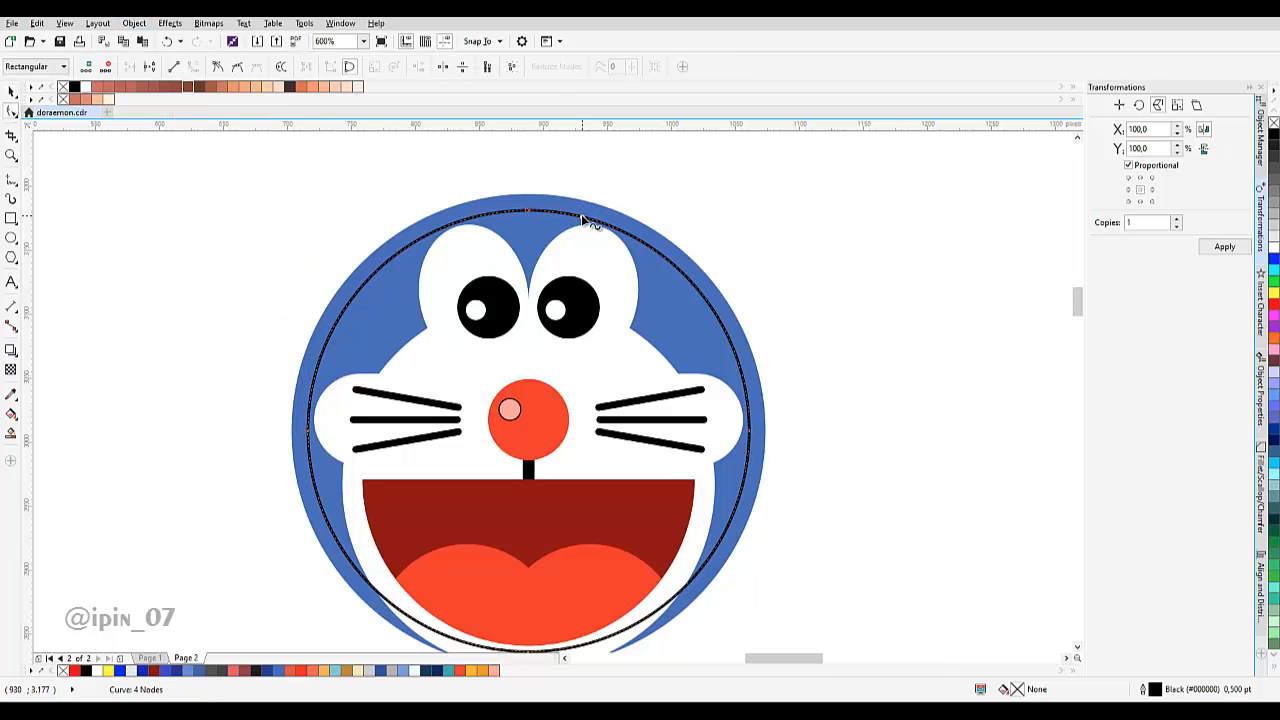
right_click(584, 219)
key(Escape)
scroll(680, 277, down, 3)
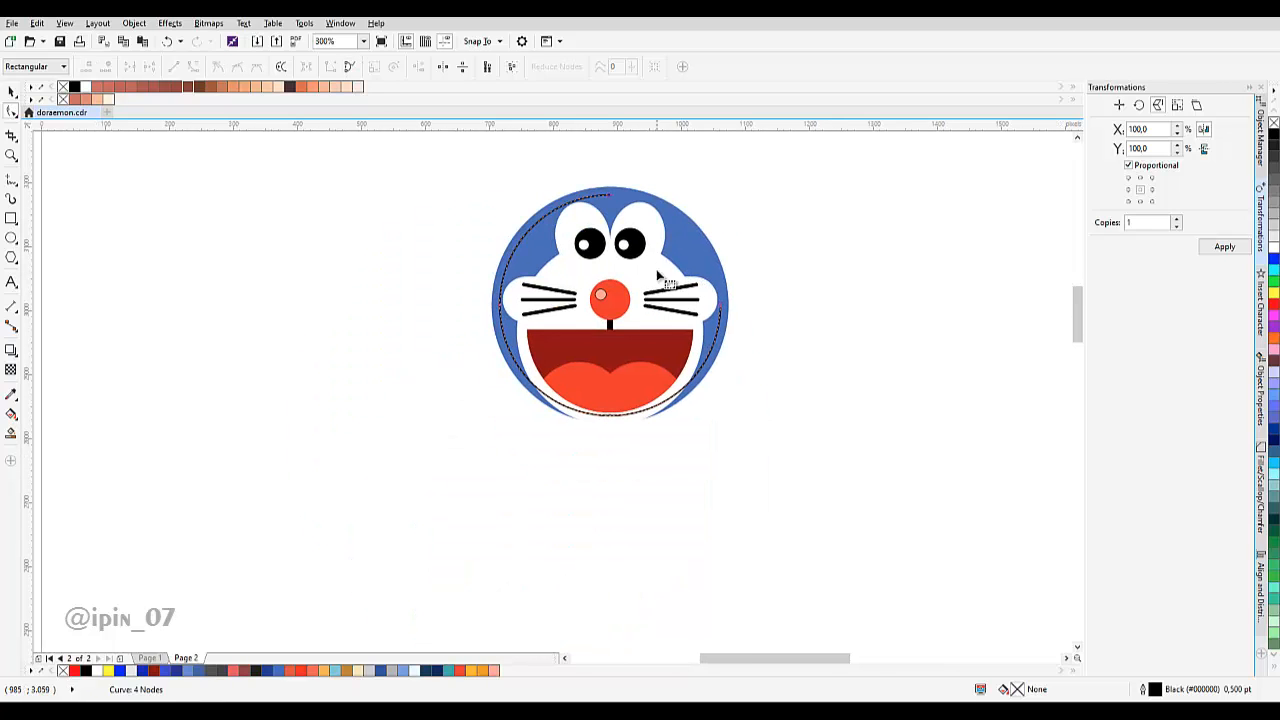
Delete the right and bottom nodes of the inner outline, keeping only the upper-left quarter arc.
drag(657, 270, 784, 434)
key(Delete)
drag(573, 370, 660, 458)
key(Delete)
scroll(552, 222, up, 1)
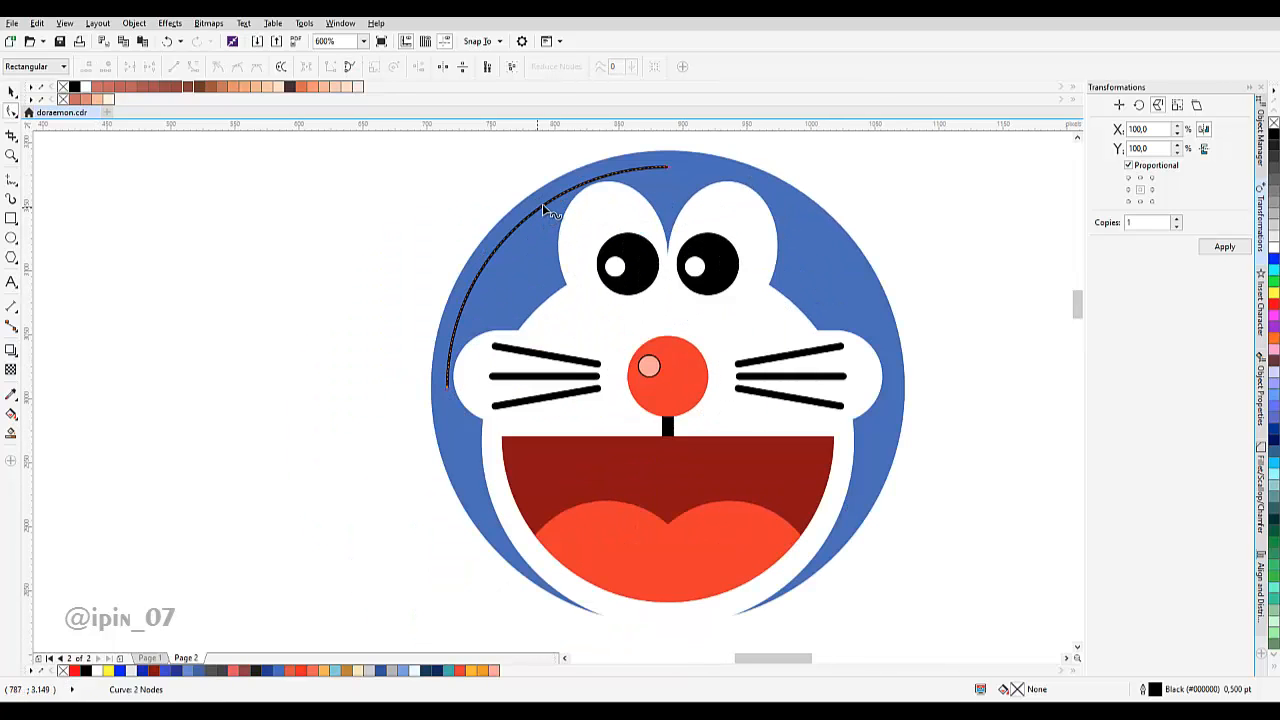
Add two nodes along the quarter arc and delete its end nodes, shortening it to about 73 by 100 px.
double_click(548, 202)
double_click(453, 333)
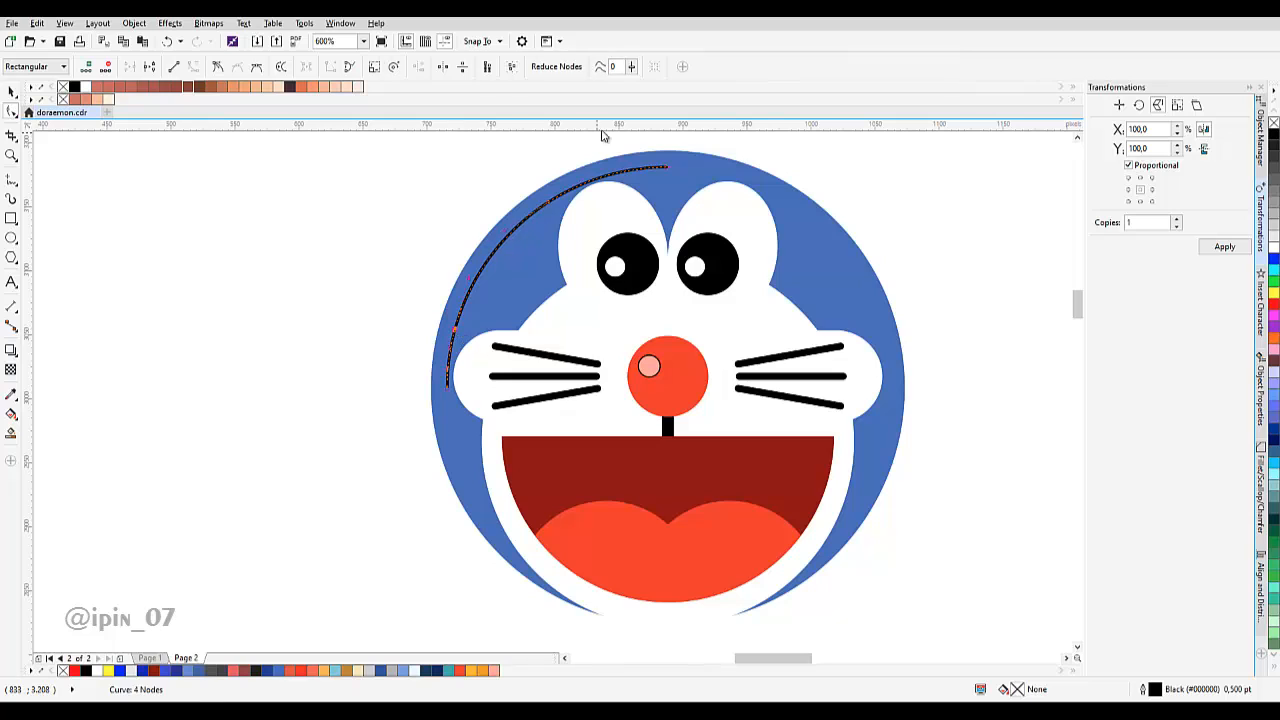
drag(603, 128, 650, 272)
drag(662, 147, 703, 328)
key(ctrl+z)
drag(602, 393, 602, 360)
key(Delete)
drag(395, 451, 487, 526)
key(Delete)
drag(508, 365, 479, 358)
key(space)
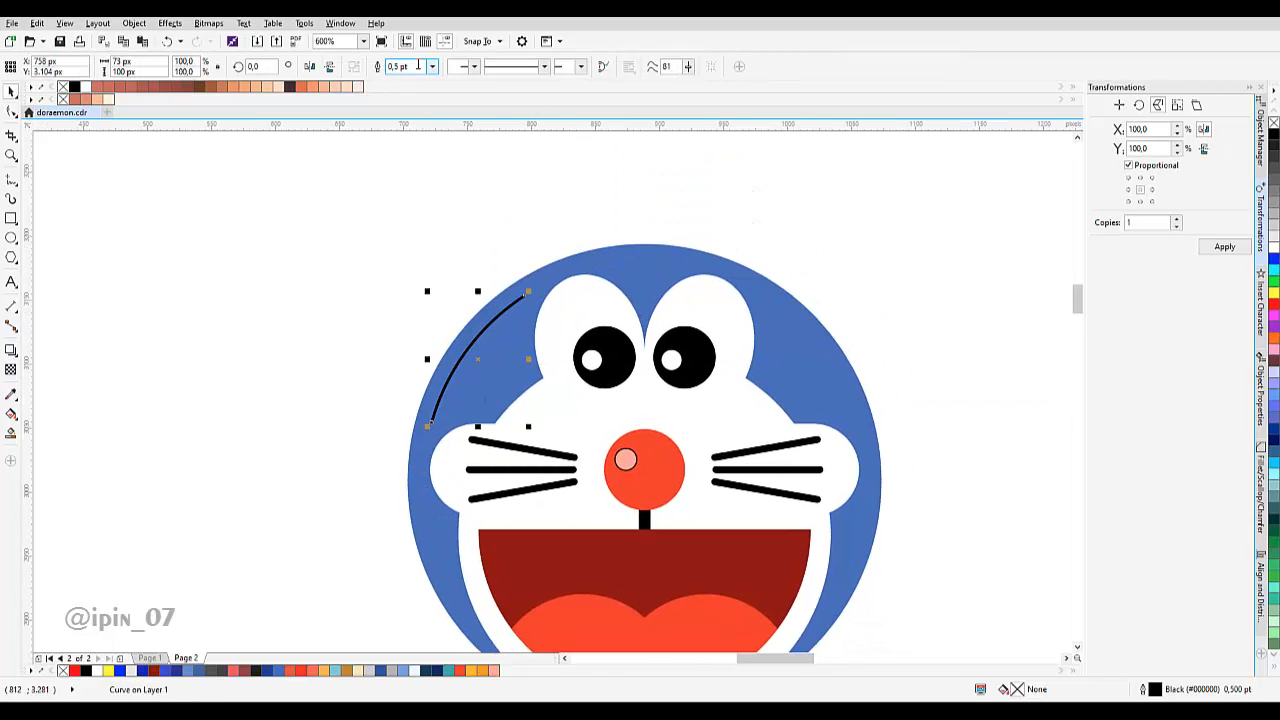
Set the short arc's outline to 3.0 pt with round line caps.
click(1261, 135)
click(1259, 366)
click(1175, 139)
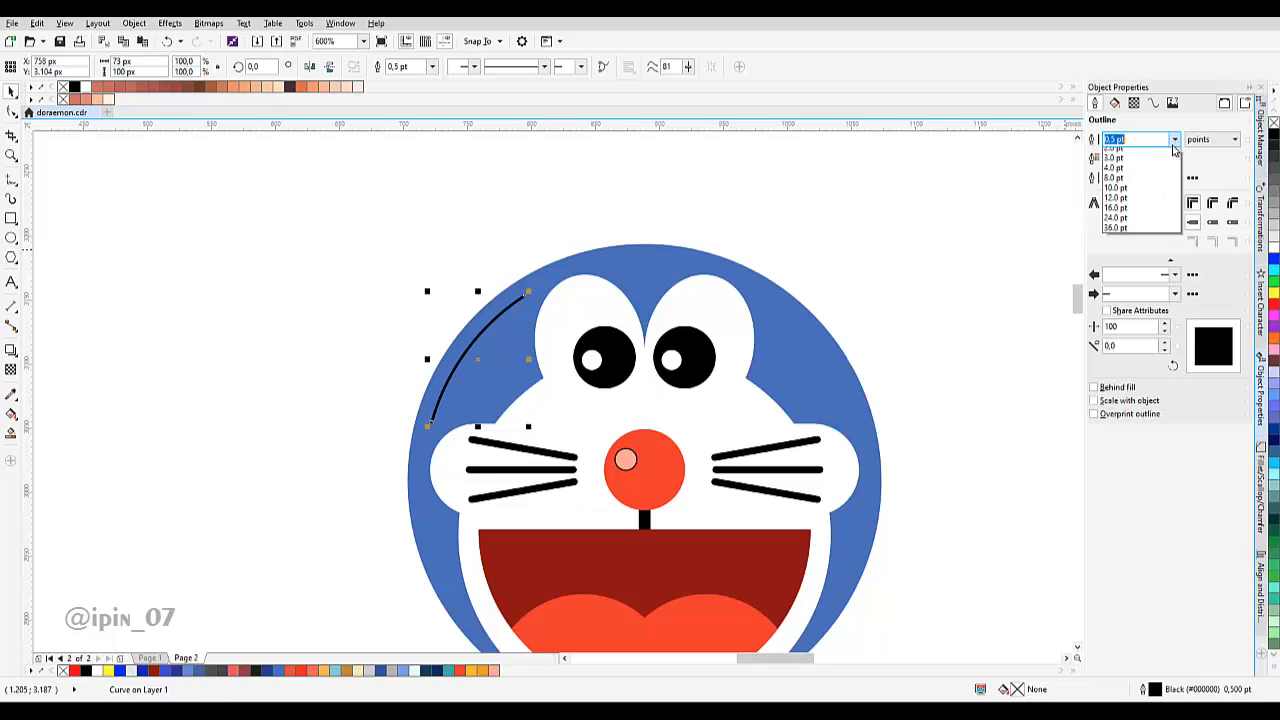
click(1150, 229)
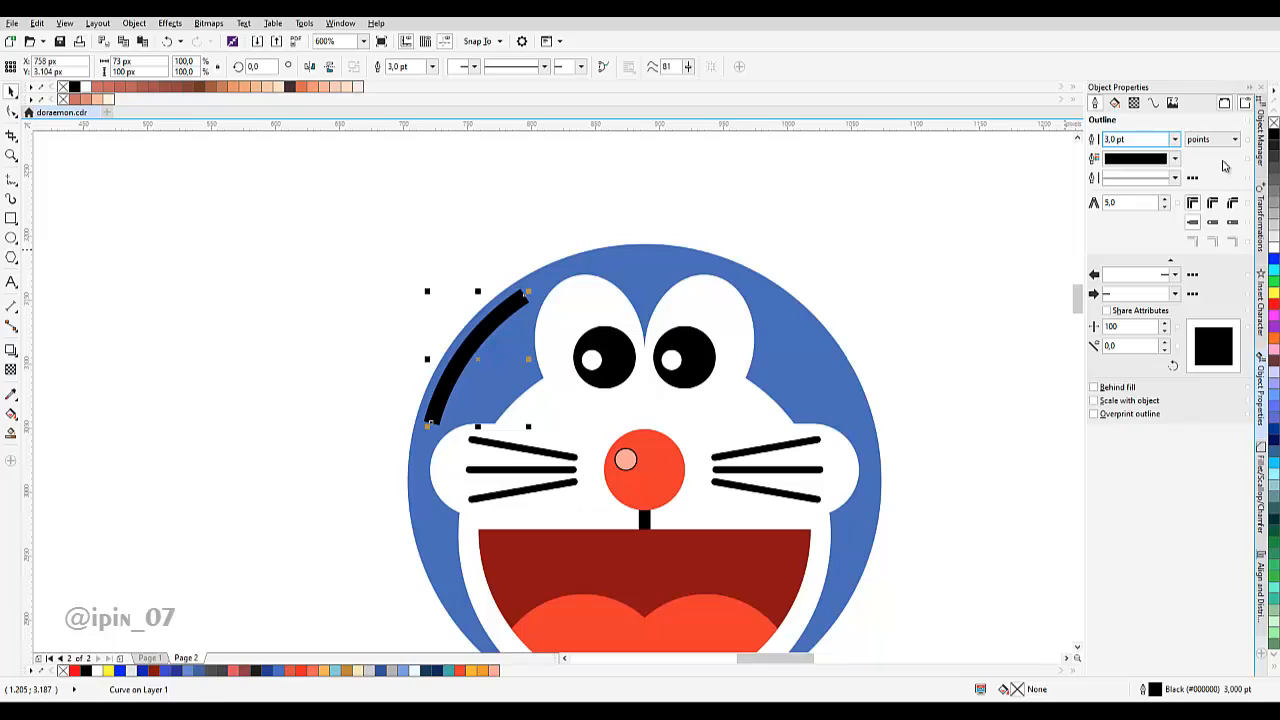
click(1213, 222)
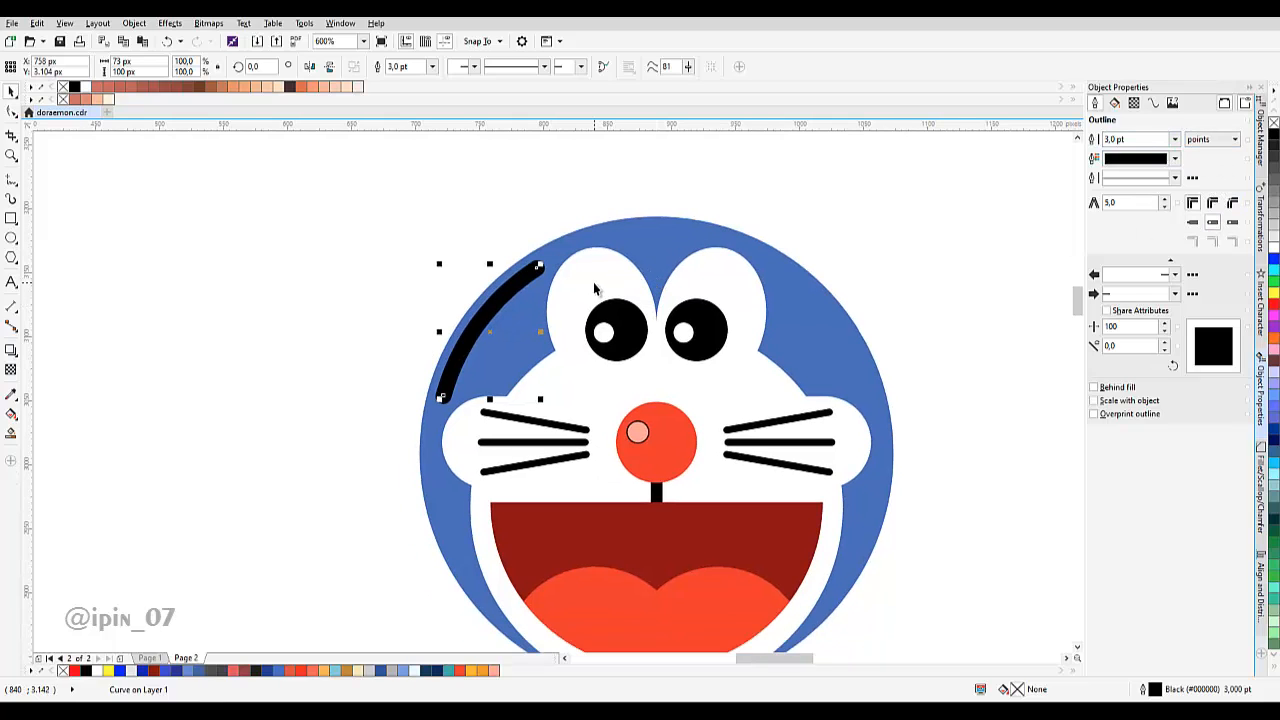
scroll(594, 289, down, 4)
click(583, 263)
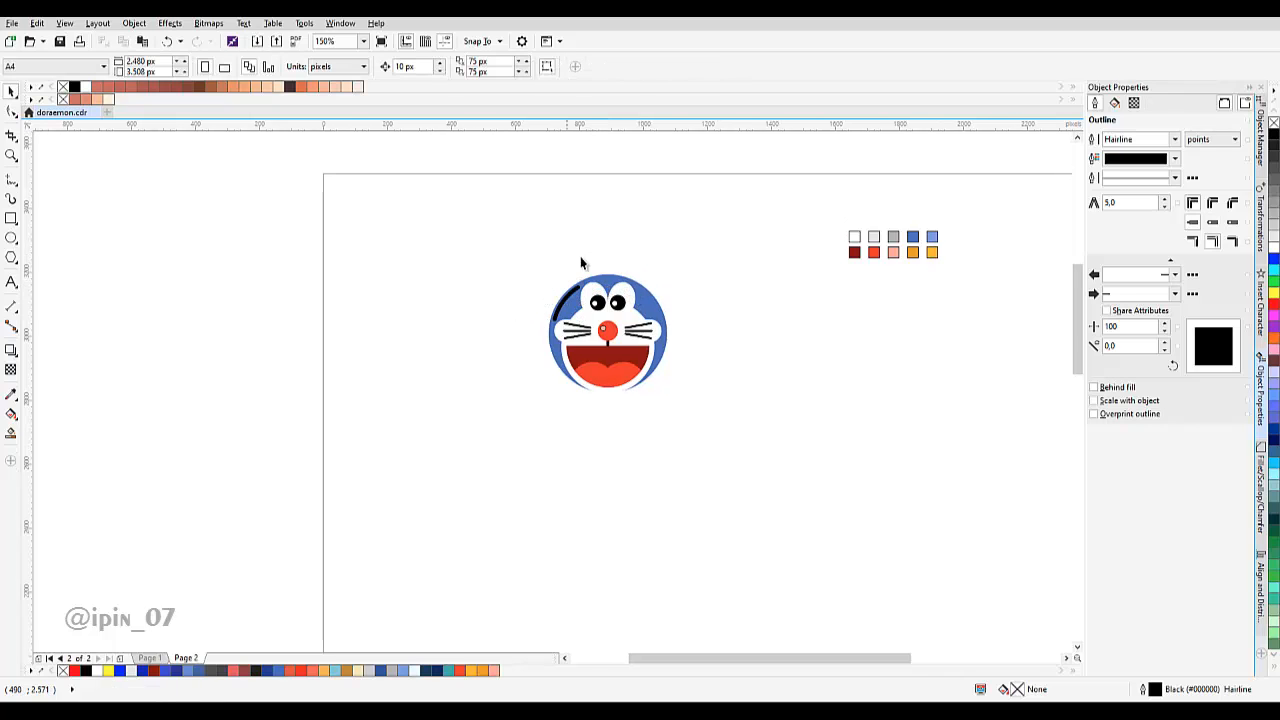
Enlarge the blue head circle to about 379 px across.
scroll(583, 263, up, 4)
click(649, 371)
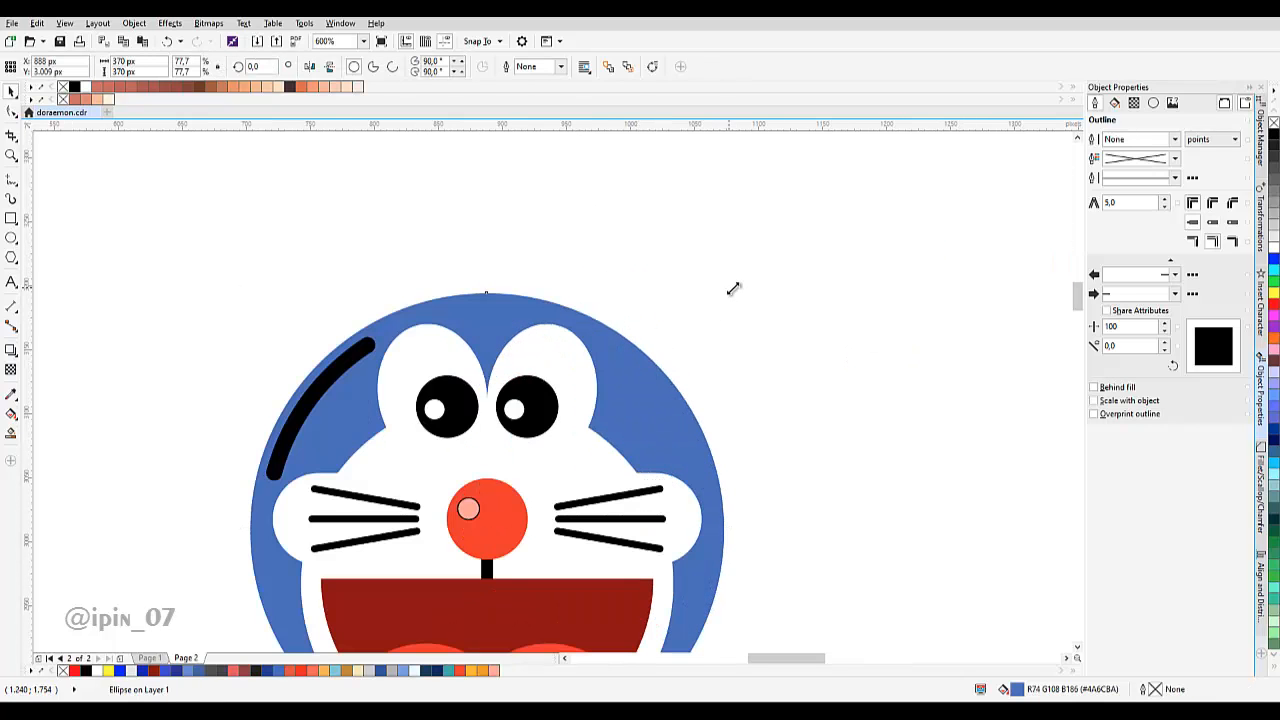
drag(730, 287, 742, 276)
drag(607, 583, 700, 402)
Select the white face circle together with the blue head circle and align their centres horizontally.
shift+click(691, 499)
click(1261, 160)
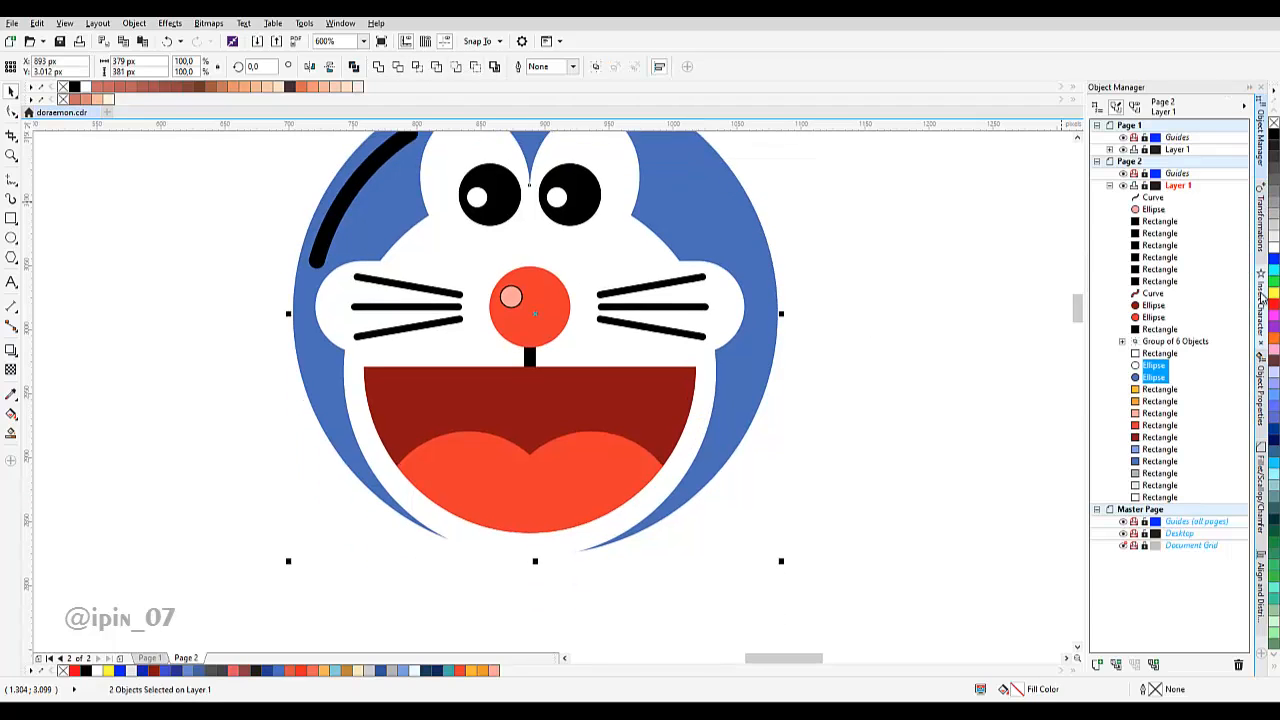
click(1262, 322)
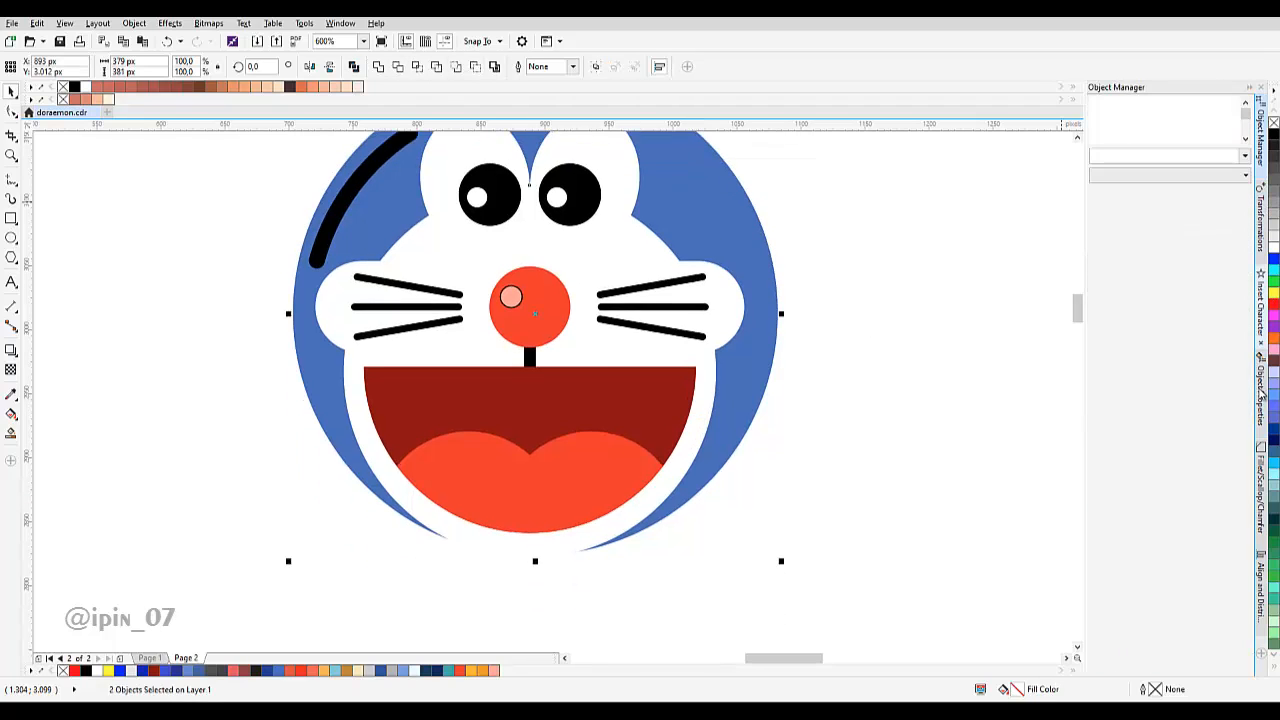
click(1261, 385)
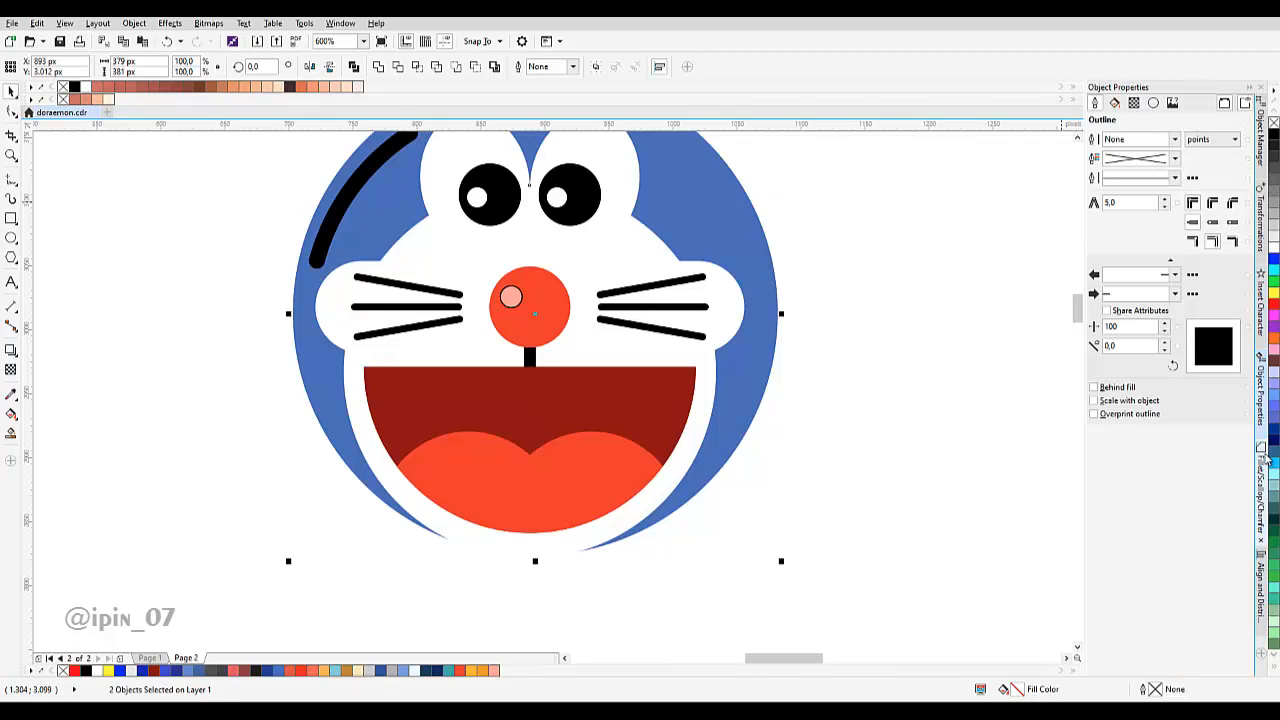
click(1262, 578)
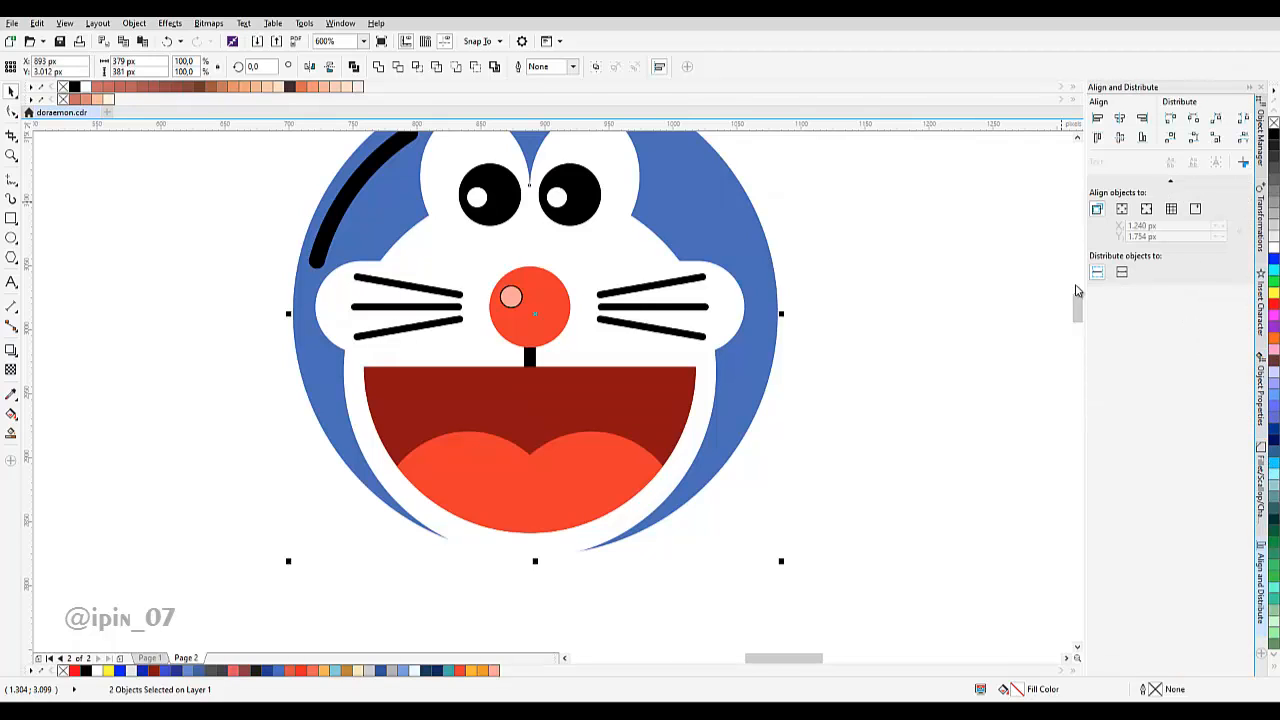
click(1119, 119)
Thicken the arc on the upper left of the head to a 4.0 pt outline.
click(375, 323)
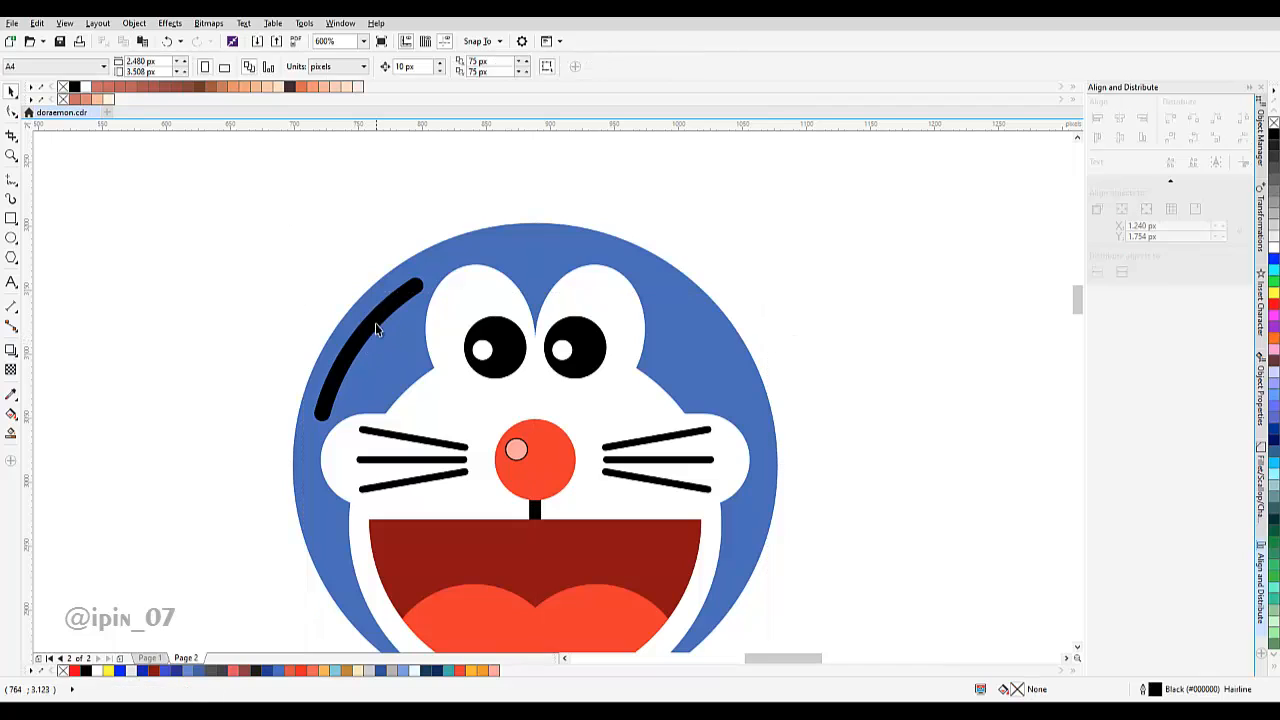
scroll(418, 288, up, 1)
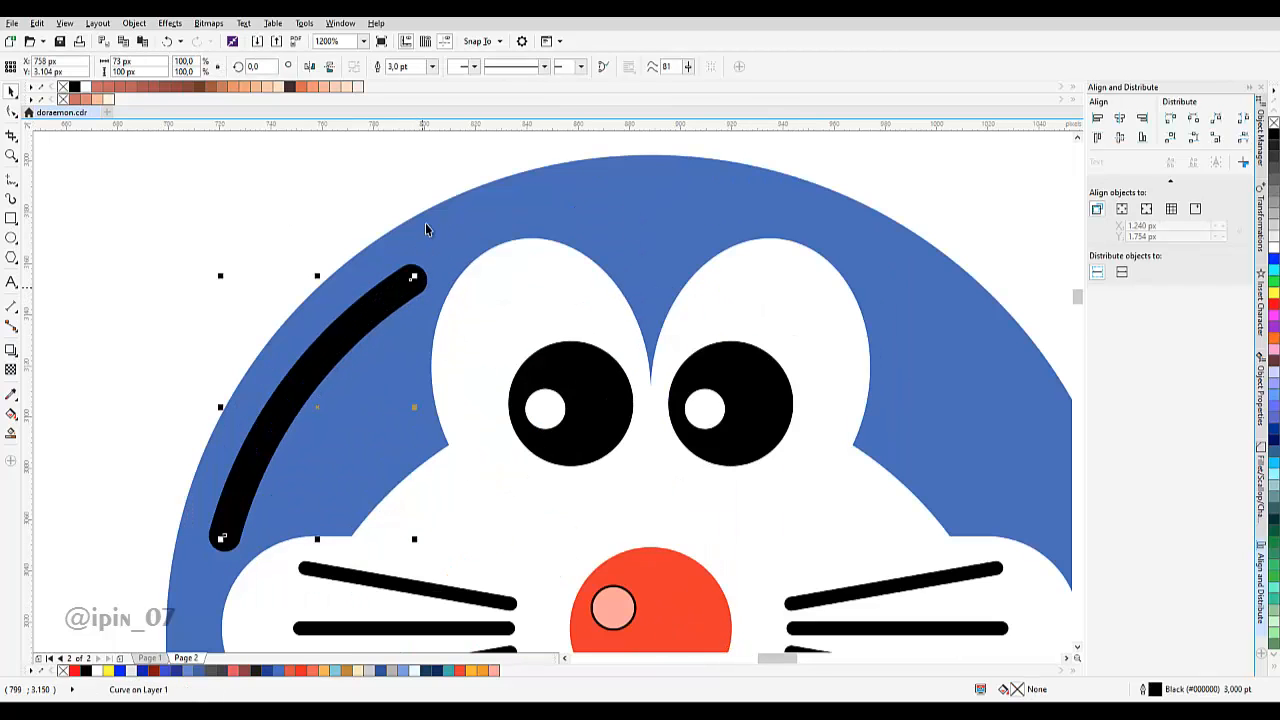
click(432, 66)
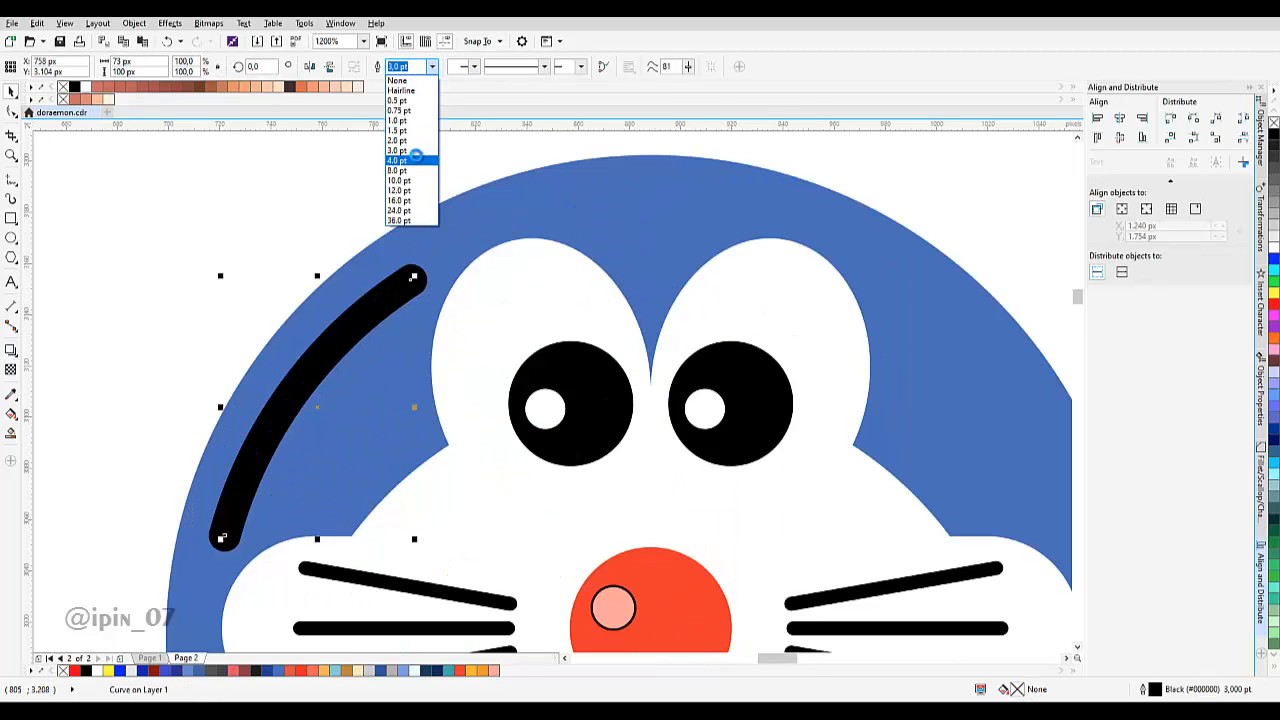
click(412, 157)
scroll(410, 293, down, 2)
scroll(404, 293, up, 2)
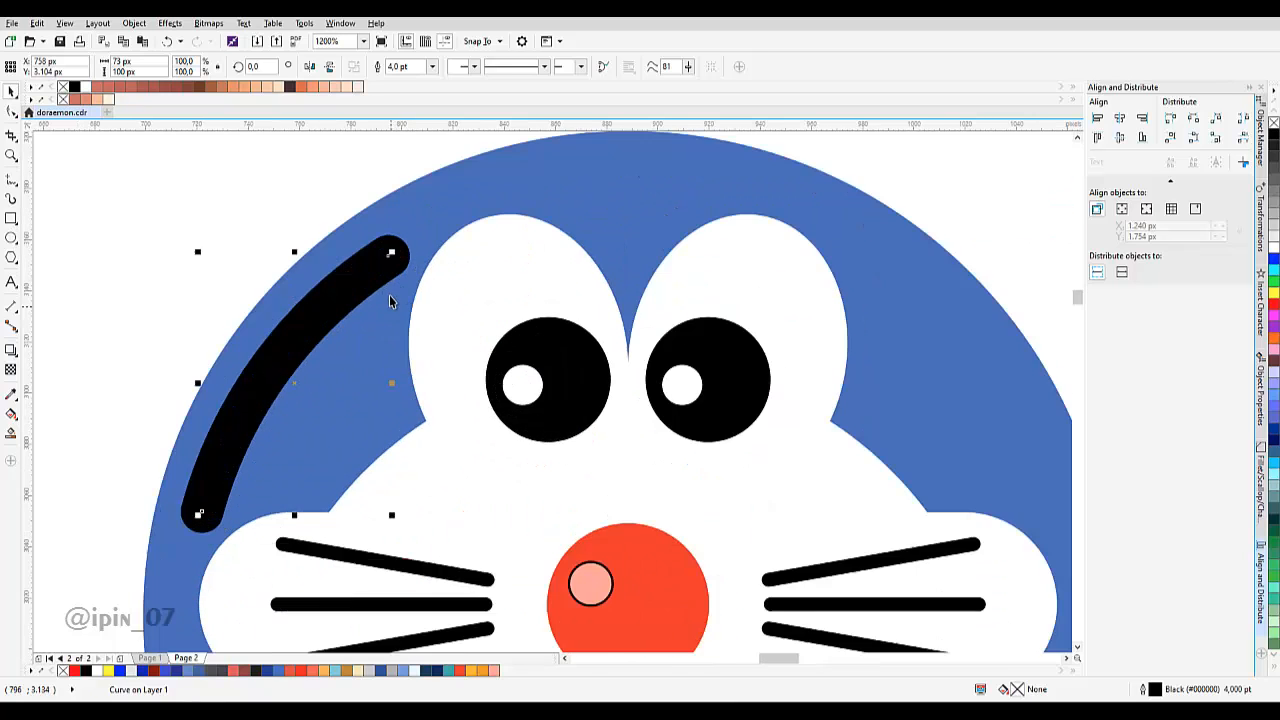
Convert the head arc's outline to an object.
scroll(389, 295, down, 1)
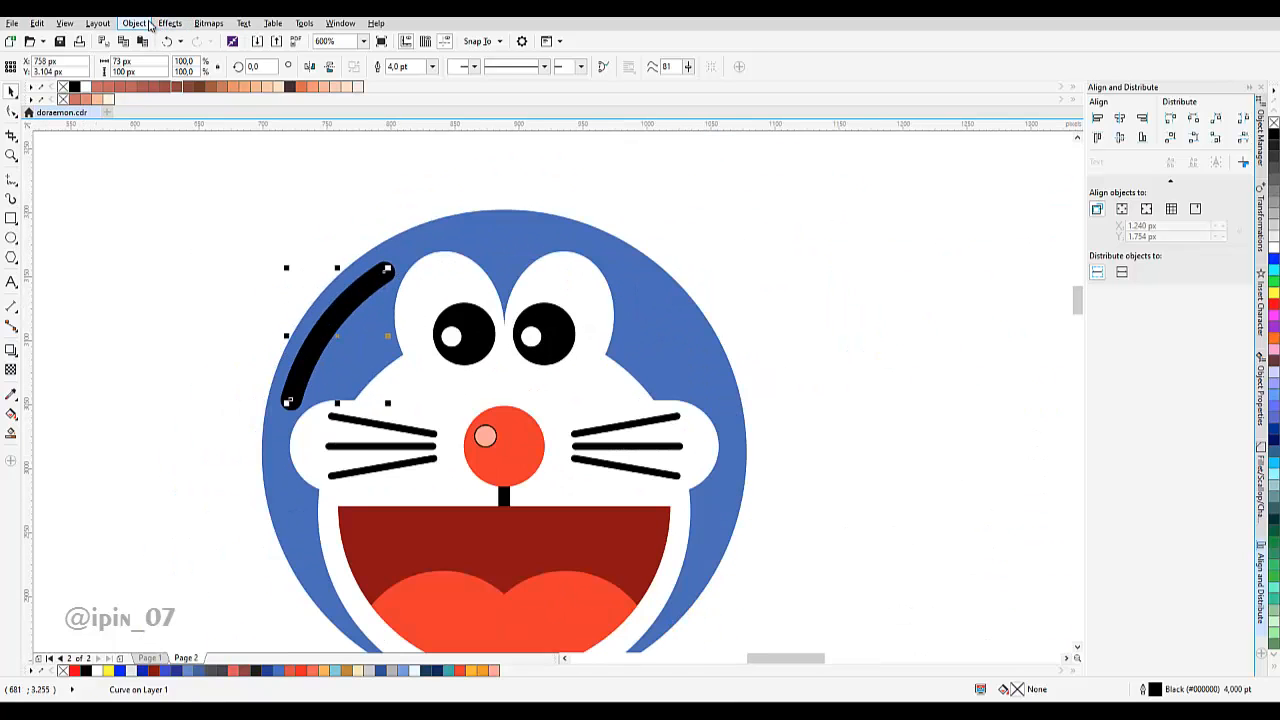
click(148, 24)
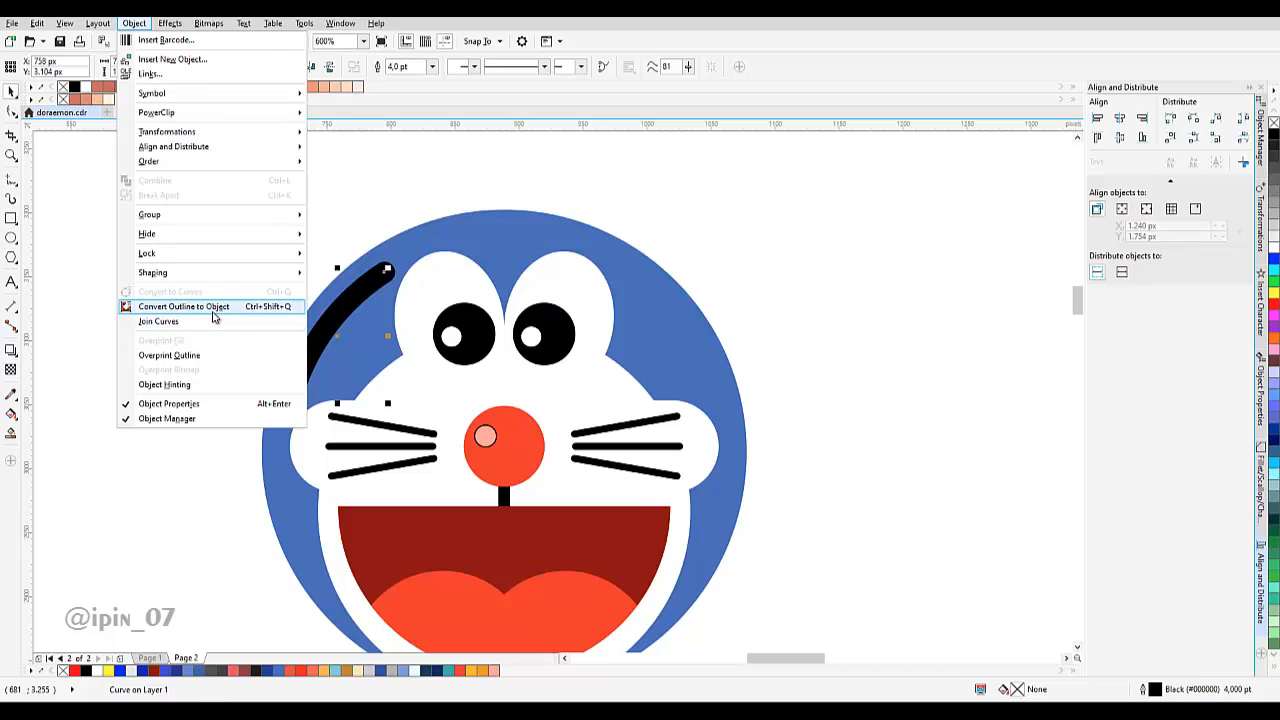
click(213, 307)
scroll(211, 311, down, 3)
scroll(260, 285, up, 1)
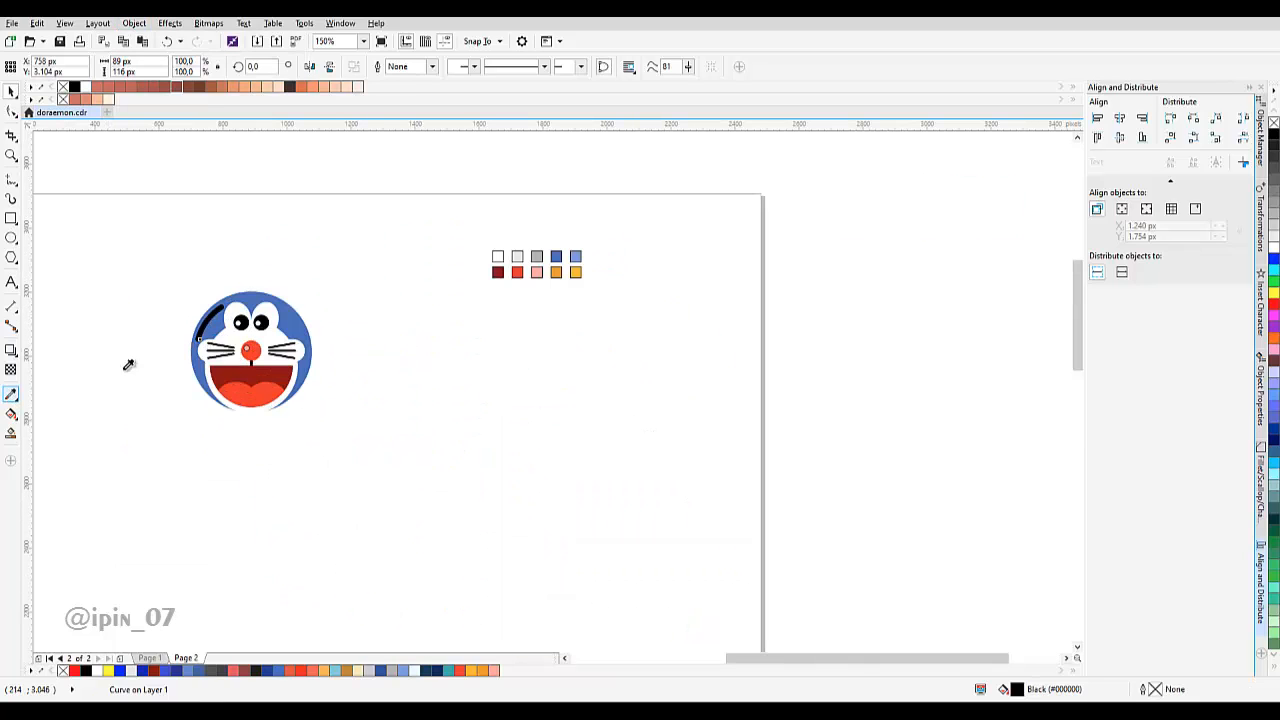
Fill the converted head arc with the light blue sampled from the palette swatch.
click(575, 257)
scroll(206, 327, up, 2)
click(222, 290)
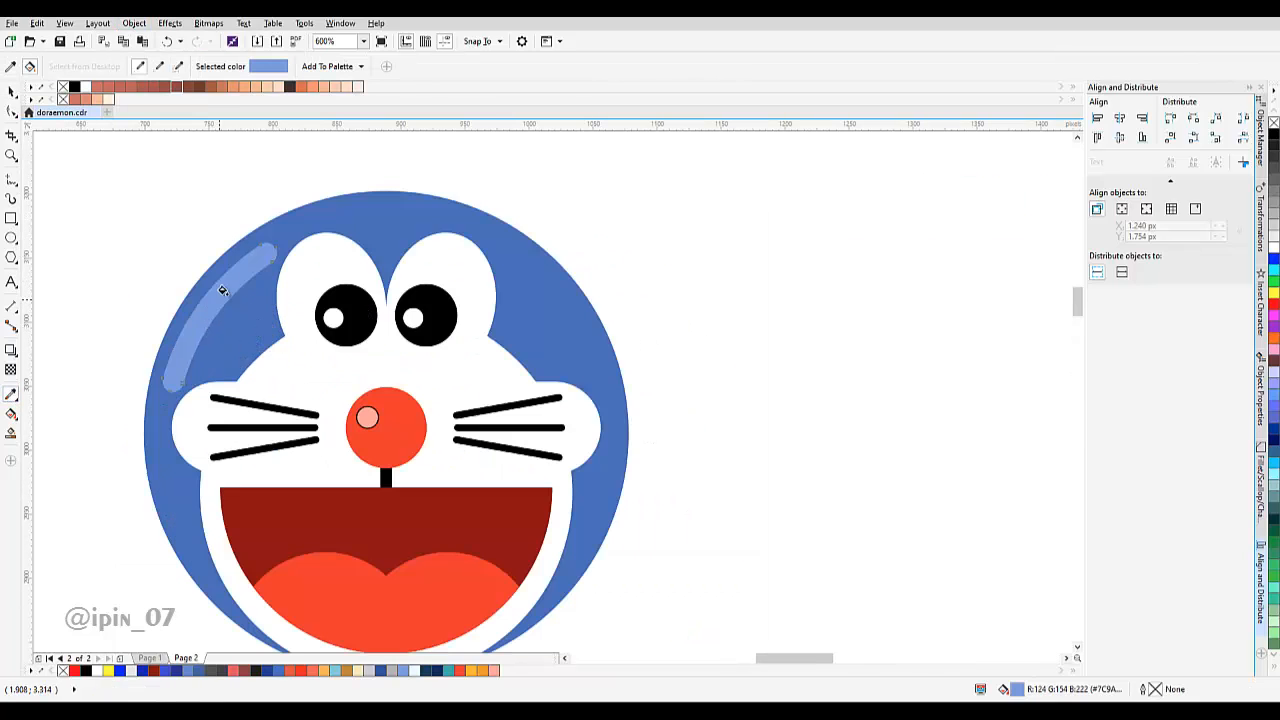
scroll(402, 319, down, 2)
key(space)
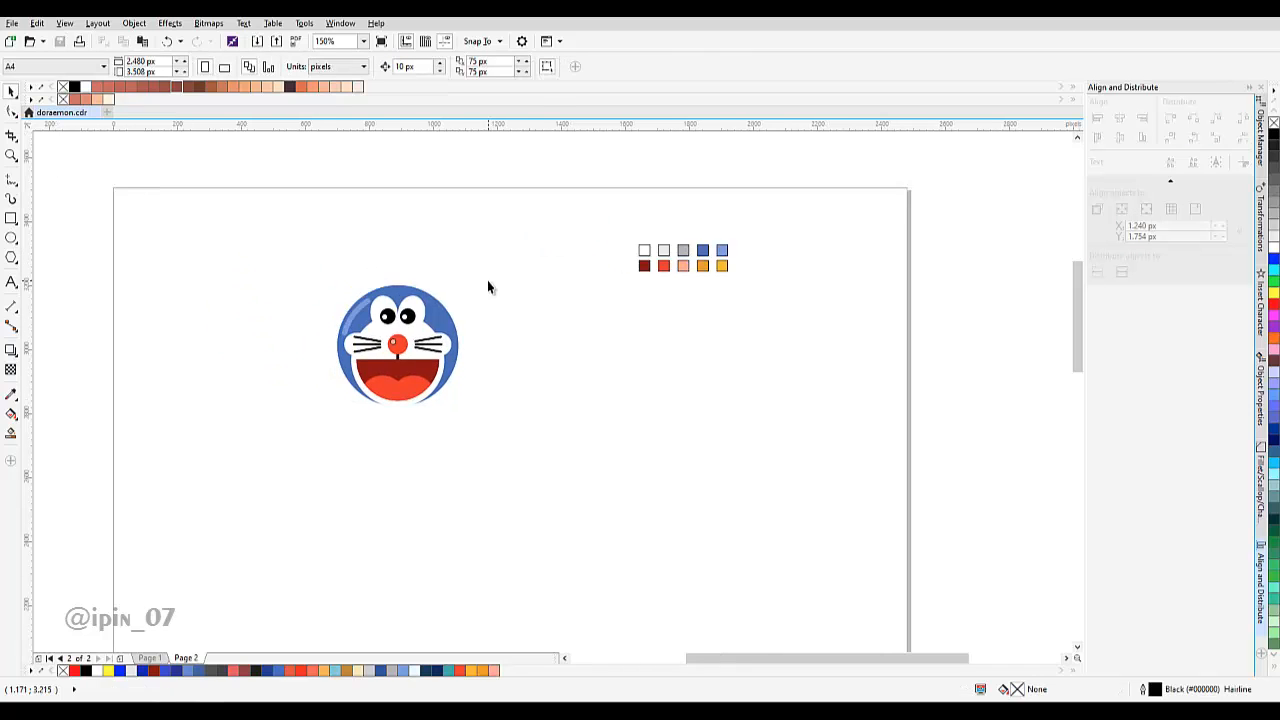
Remove the outline from the pink highlight circle on the nose.
scroll(314, 334, down, 1)
scroll(360, 355, up, 3)
scroll(557, 383, down, 3)
drag(619, 538, 486, 328)
scroll(580, 474, up, 1)
click(572, 66)
click(560, 80)
click(576, 330)
Draw a circle about 413 px across overlapping the mouth and extending below the head, and move it to centre under the nose.
scroll(508, 445, up, 1)
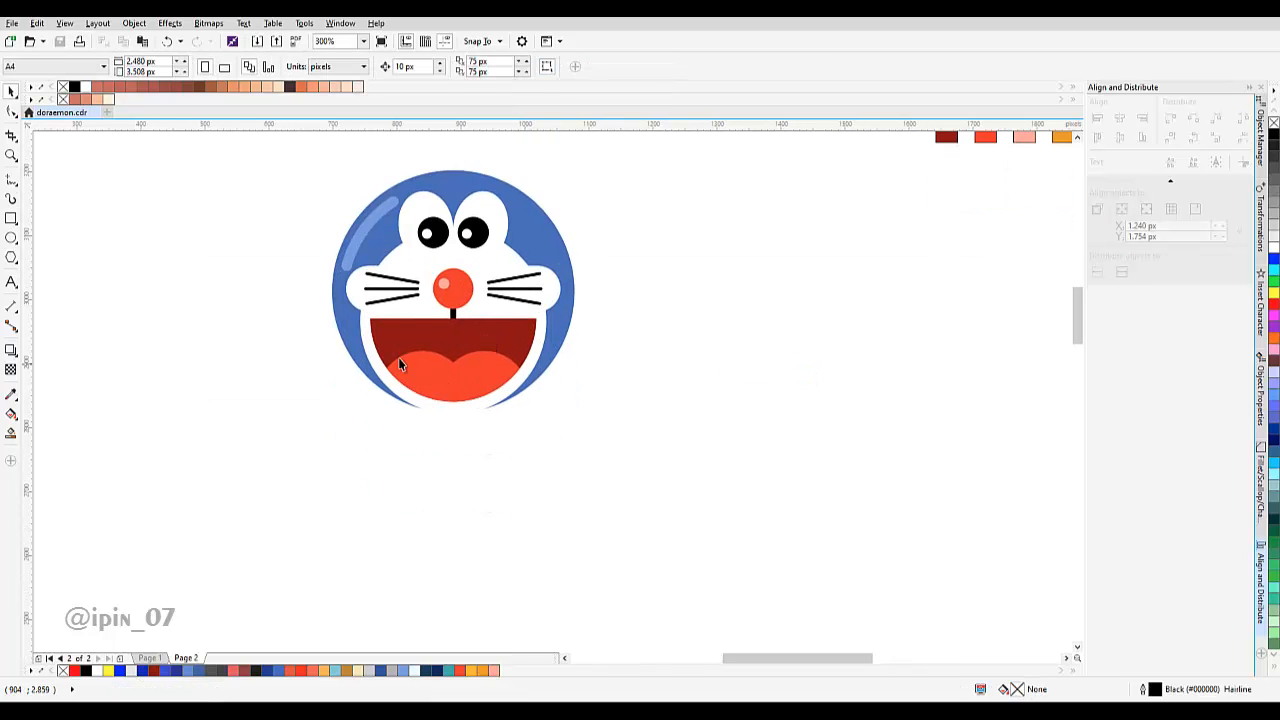
click(11, 237)
drag(549, 451, 537, 428)
drag(320, 289, 545, 553)
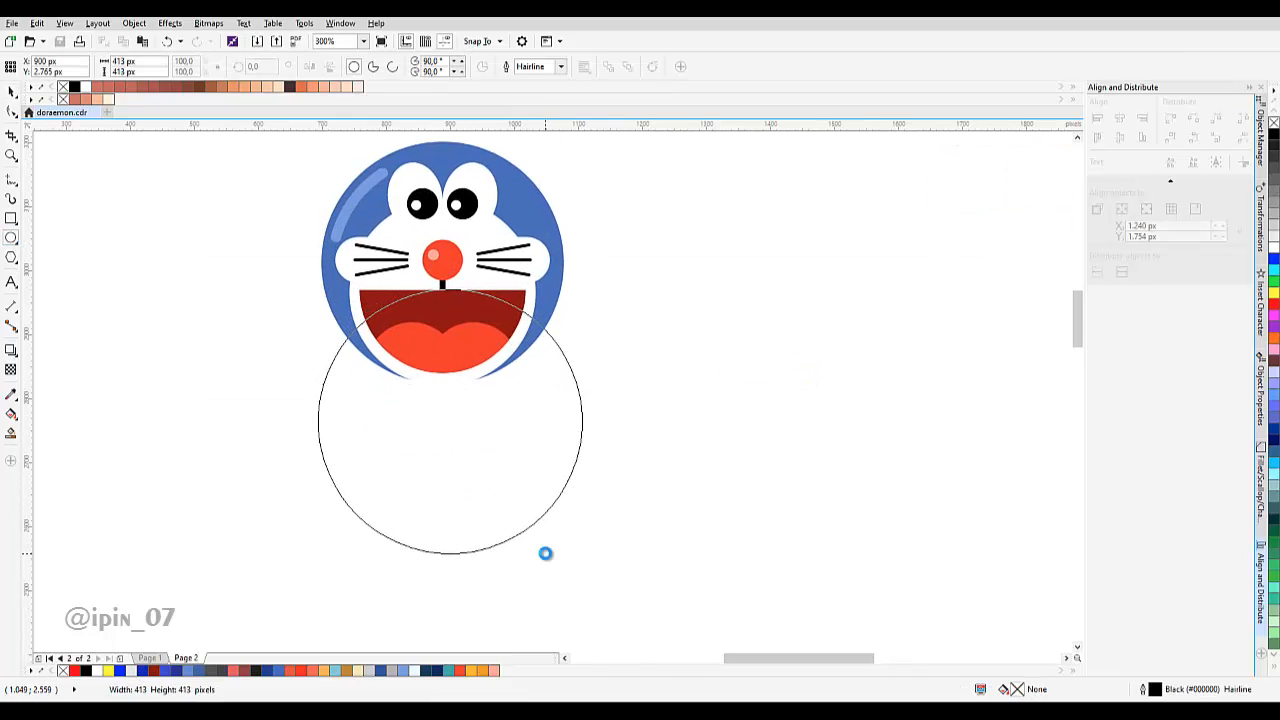
key(space)
mouse_move(521, 486)
mouse_down()
mouse_move(514, 514)
mouse_move(516, 483)
mouse_up()
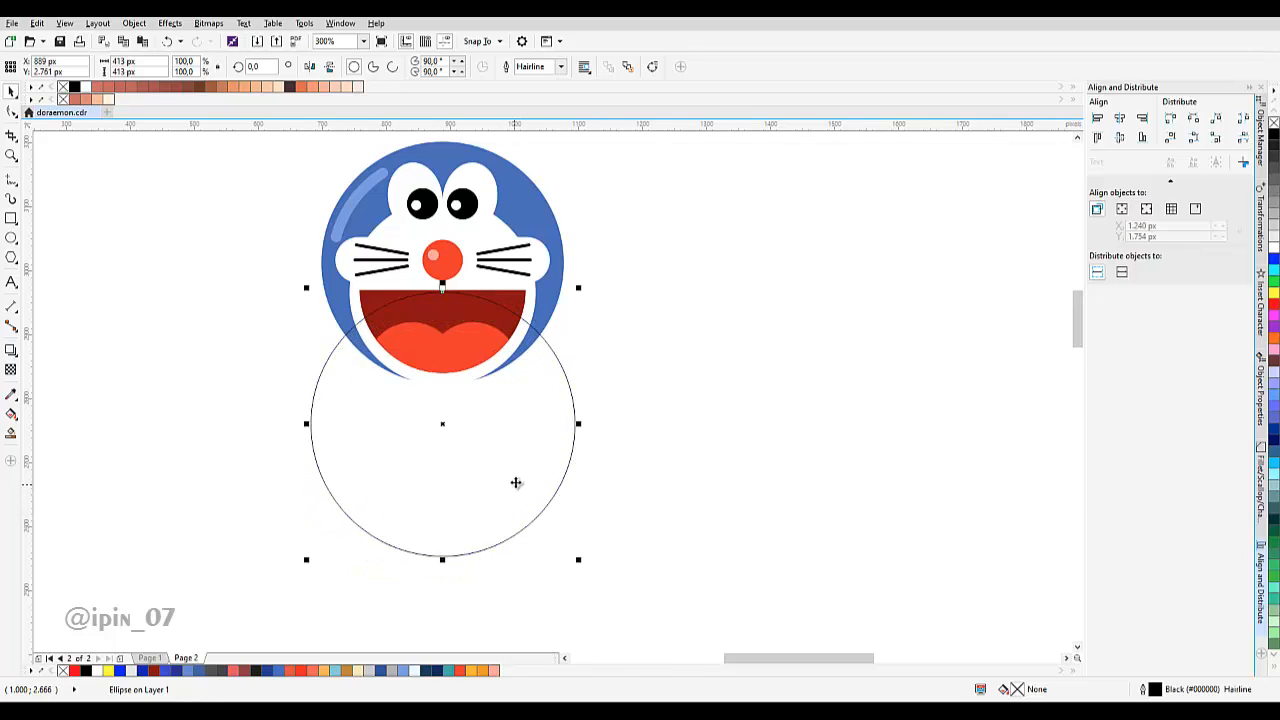
Delete the large circle below the head and draw a circle about 315 px across over the mouth and chin.
key(Delete)
scroll(474, 397, up, 1)
scroll(330, 338, down, 1)
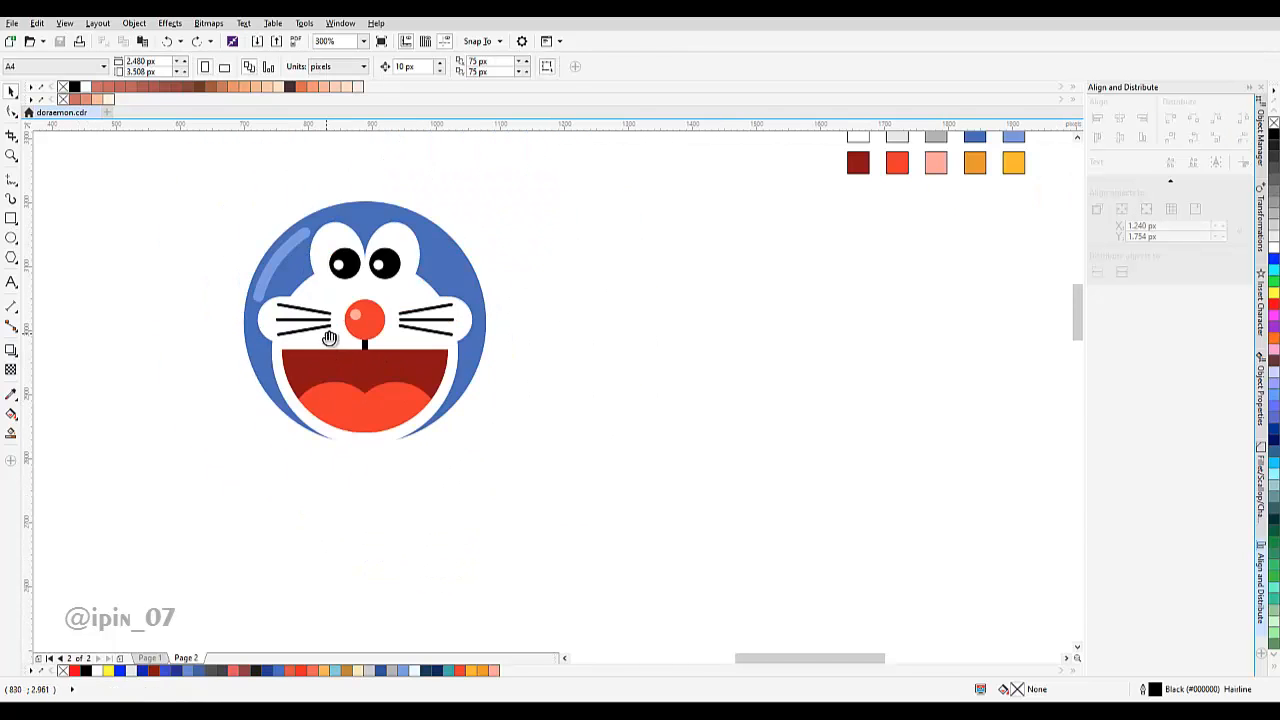
key(F7)
drag(254, 268, 432, 472)
Send the new collar circle to the back of the page, behind the head.
right_click(400, 451)
mouse_move(480, 303)
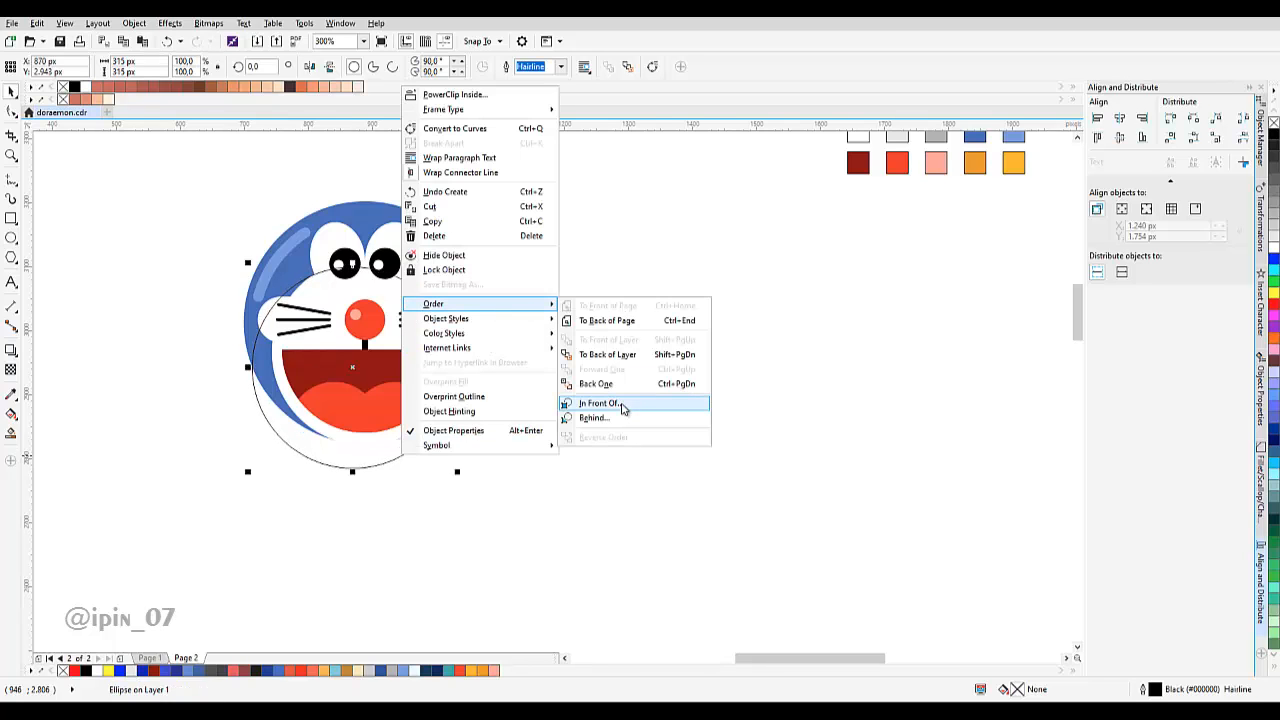
click(648, 322)
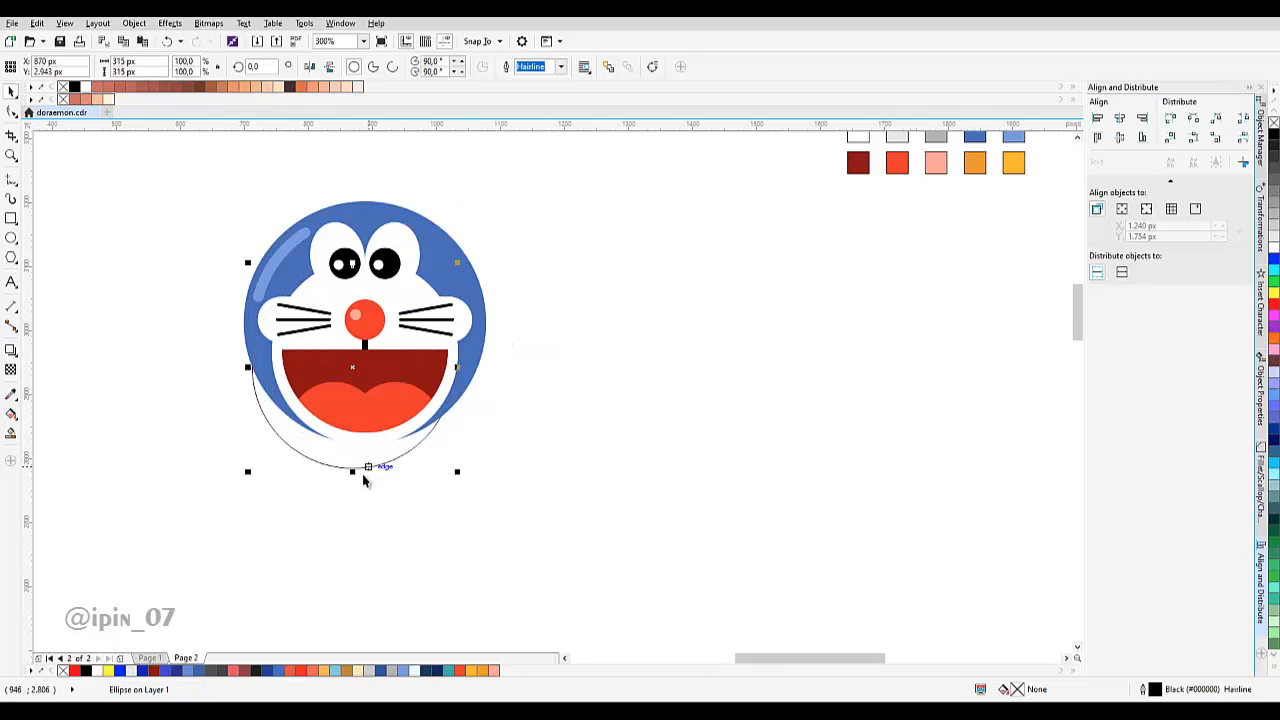
Centre the collar circle horizontally on the head and move it up about 8 px.
scroll(375, 465, up, 1)
shift+click(553, 312)
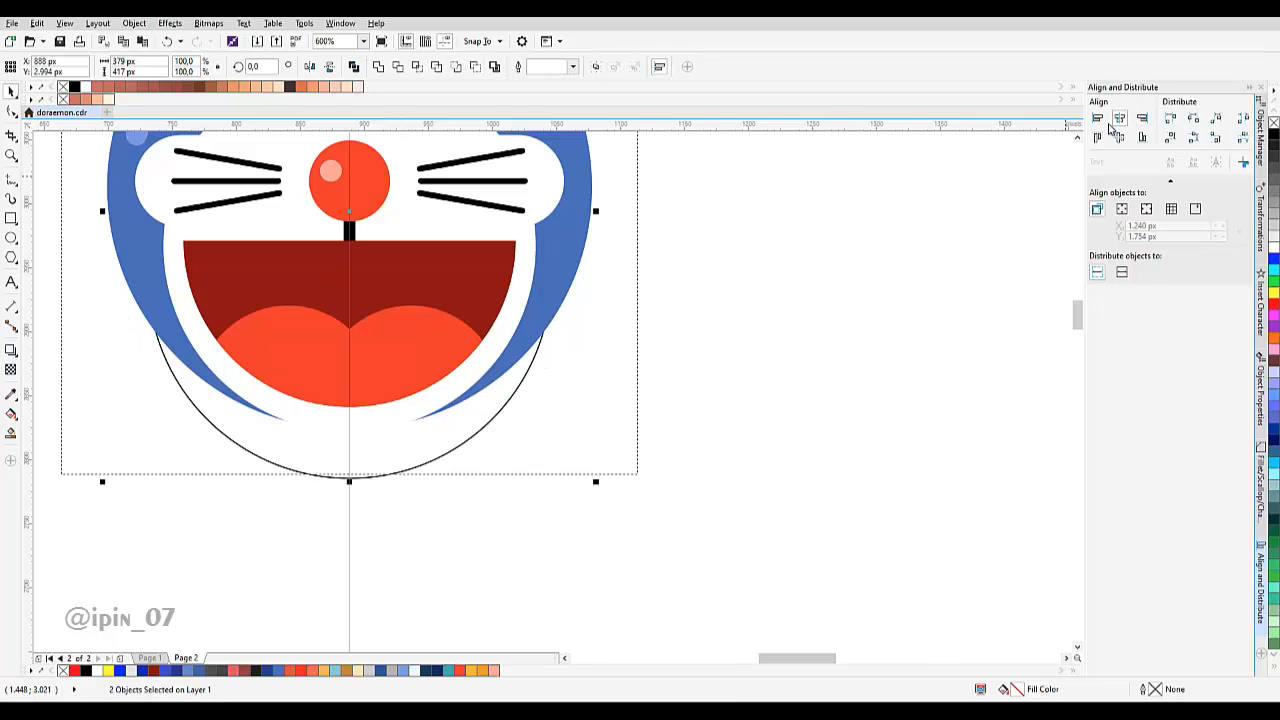
scroll(714, 316, left, 2)
click(557, 488)
drag(557, 484, 554, 474)
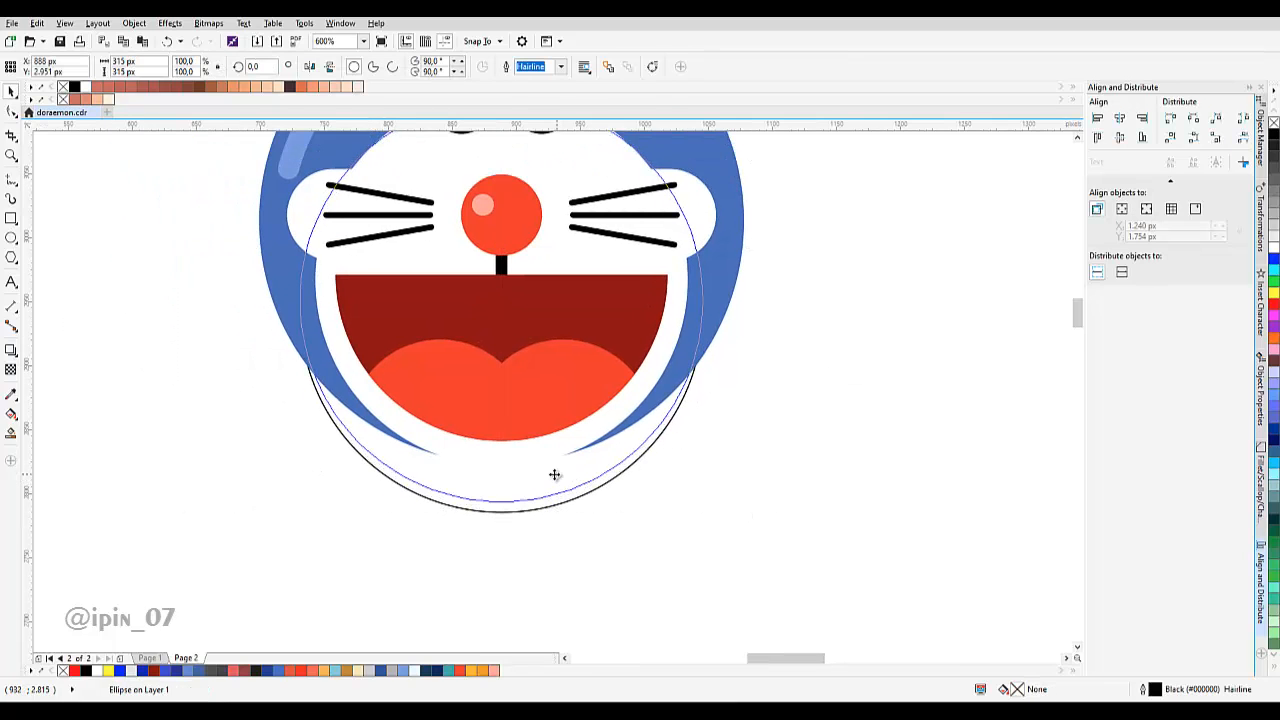
scroll(620, 430, up, 1)
scroll(702, 371, down, 3)
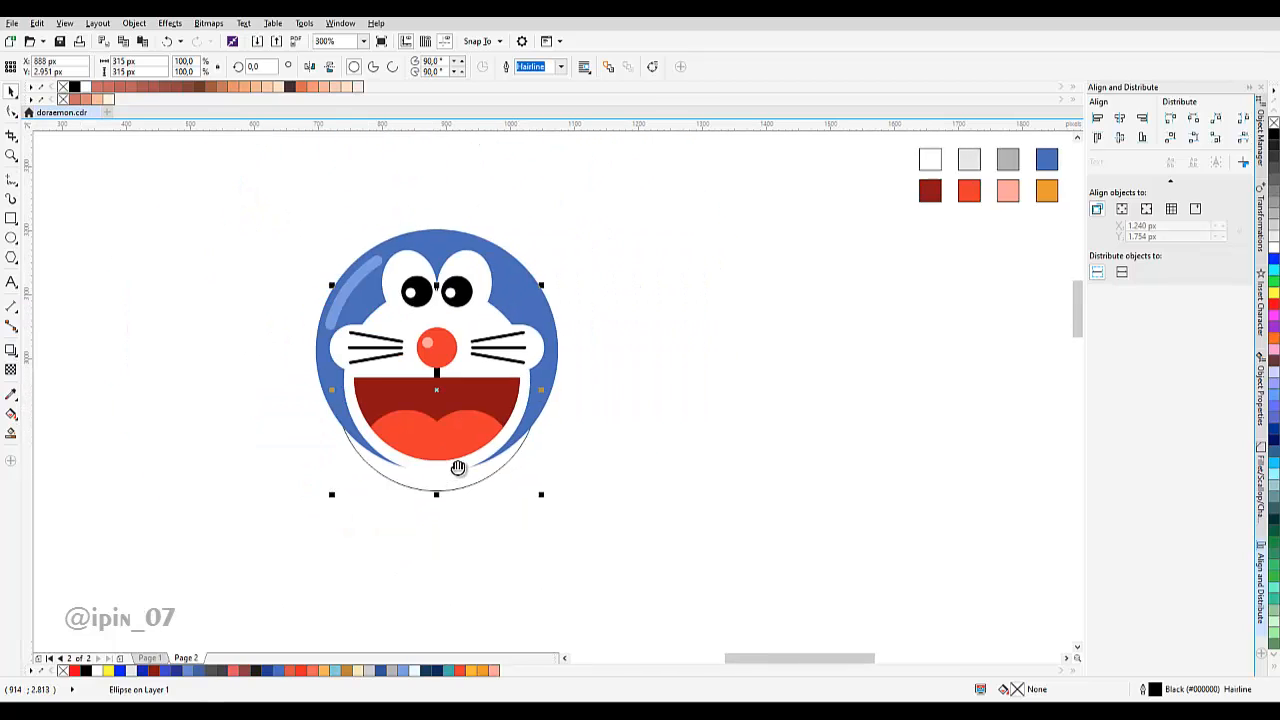
Fill the collar circle with the bright red sampled from the tongue.
click(11, 394)
click(448, 391)
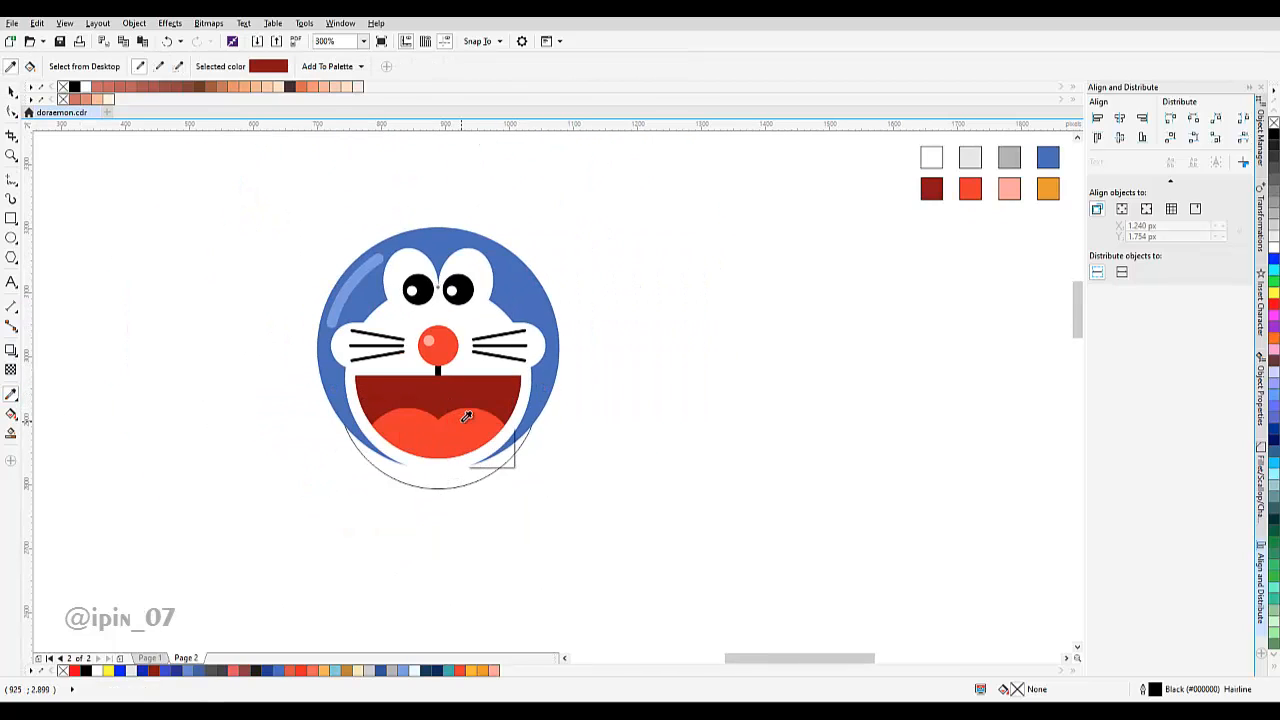
shift+click(467, 414)
click(460, 480)
scroll(459, 479, up, 1)
key(space)
Draw a bell circle about 48 px across at the collar's lower centre, overlapping its bottom edge.
drag(568, 433, 565, 403)
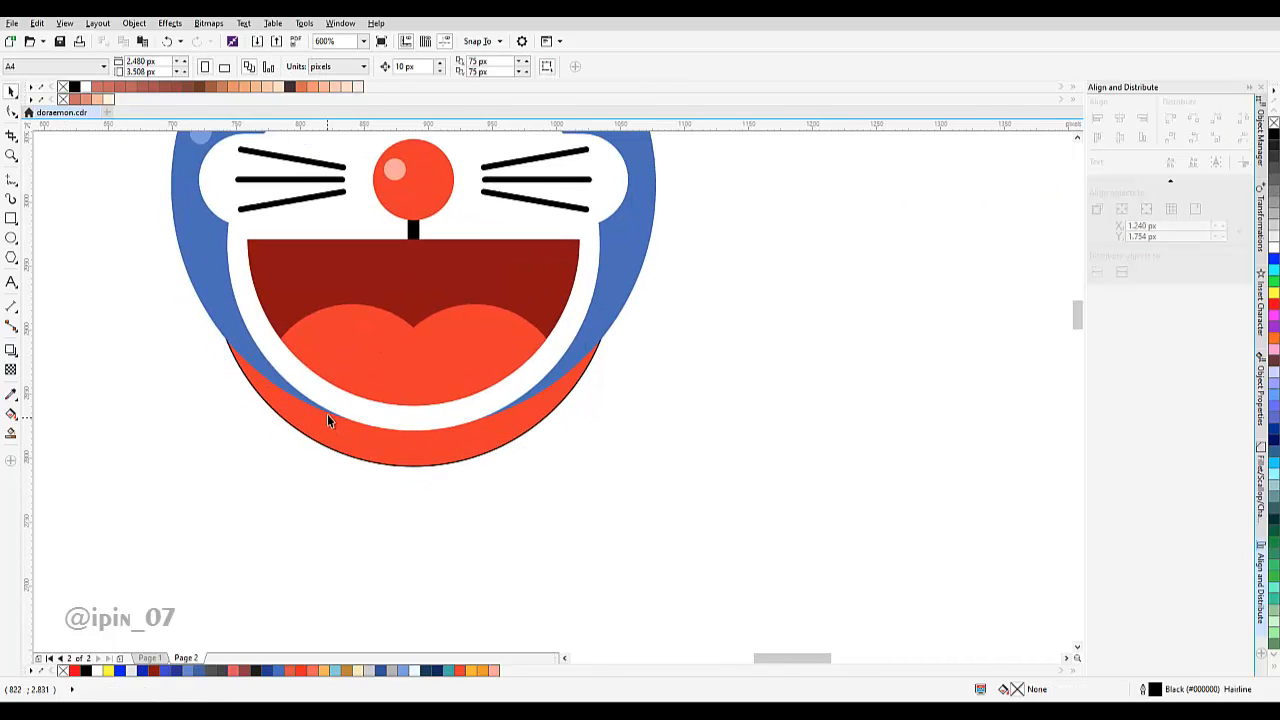
scroll(349, 363, up, 2)
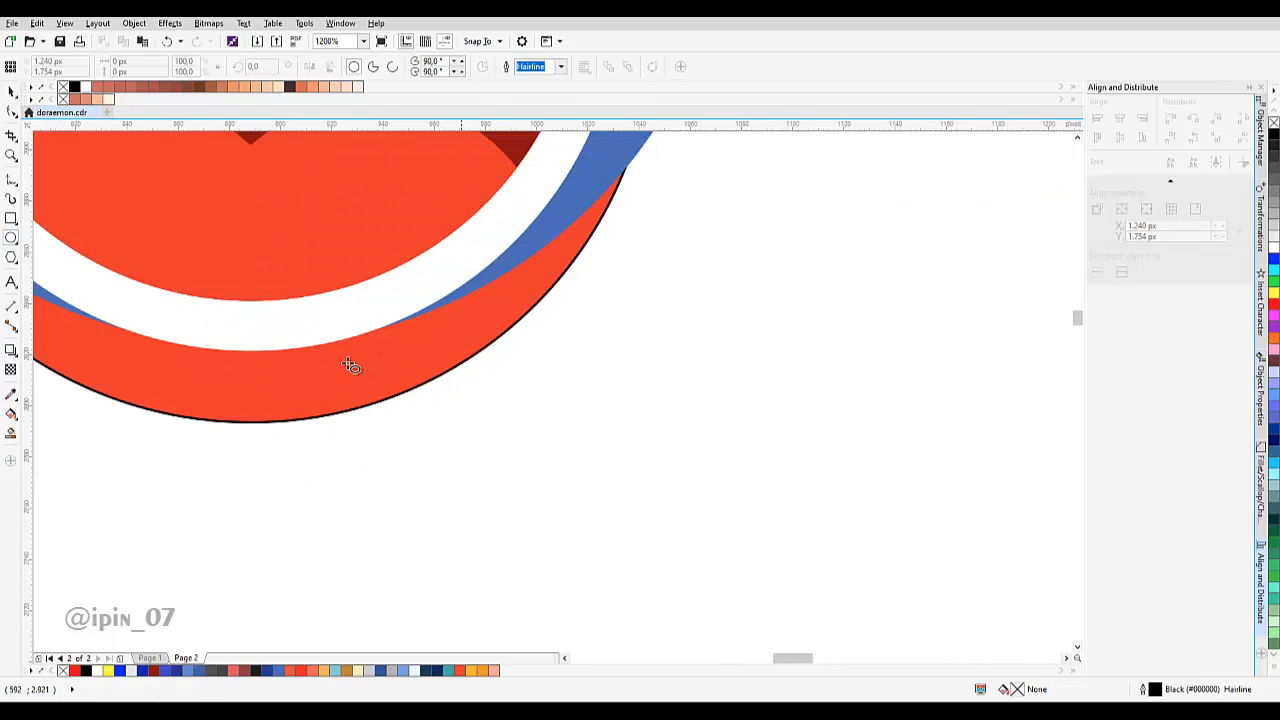
drag(390, 356, 492, 480)
scroll(470, 427, up, 1)
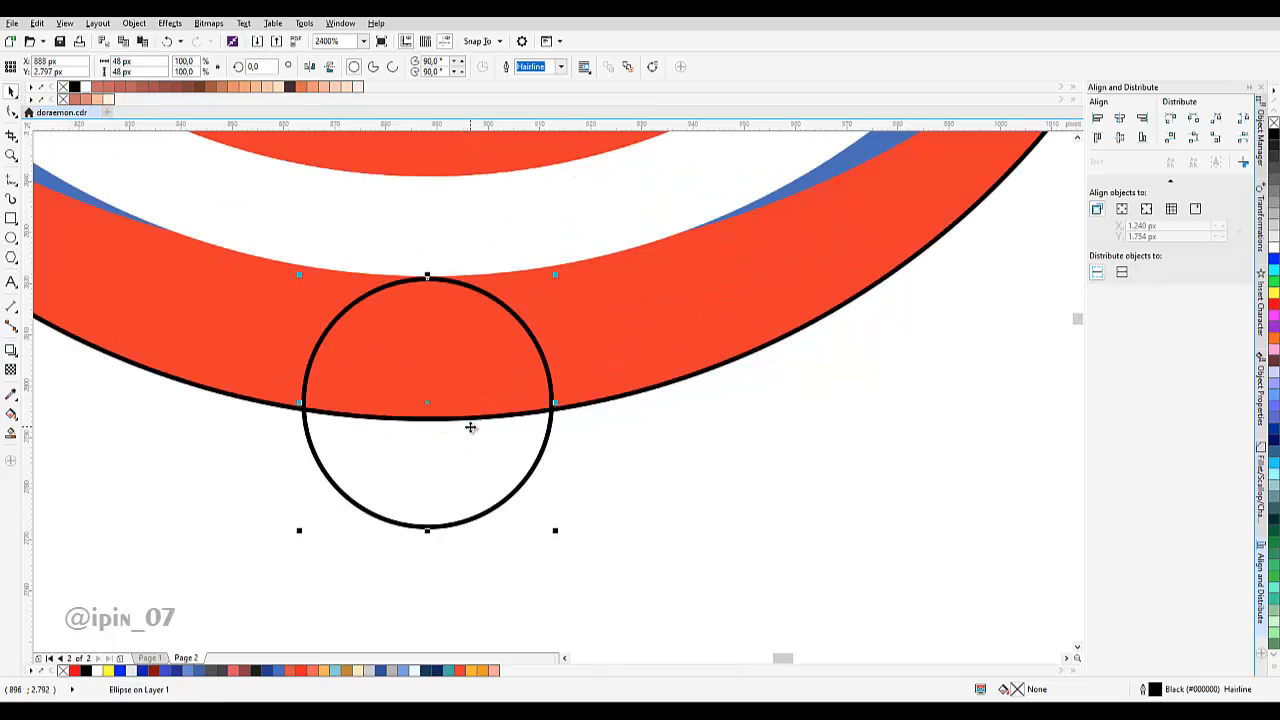
scroll(480, 389, down, 1)
scroll(477, 426, up, 1)
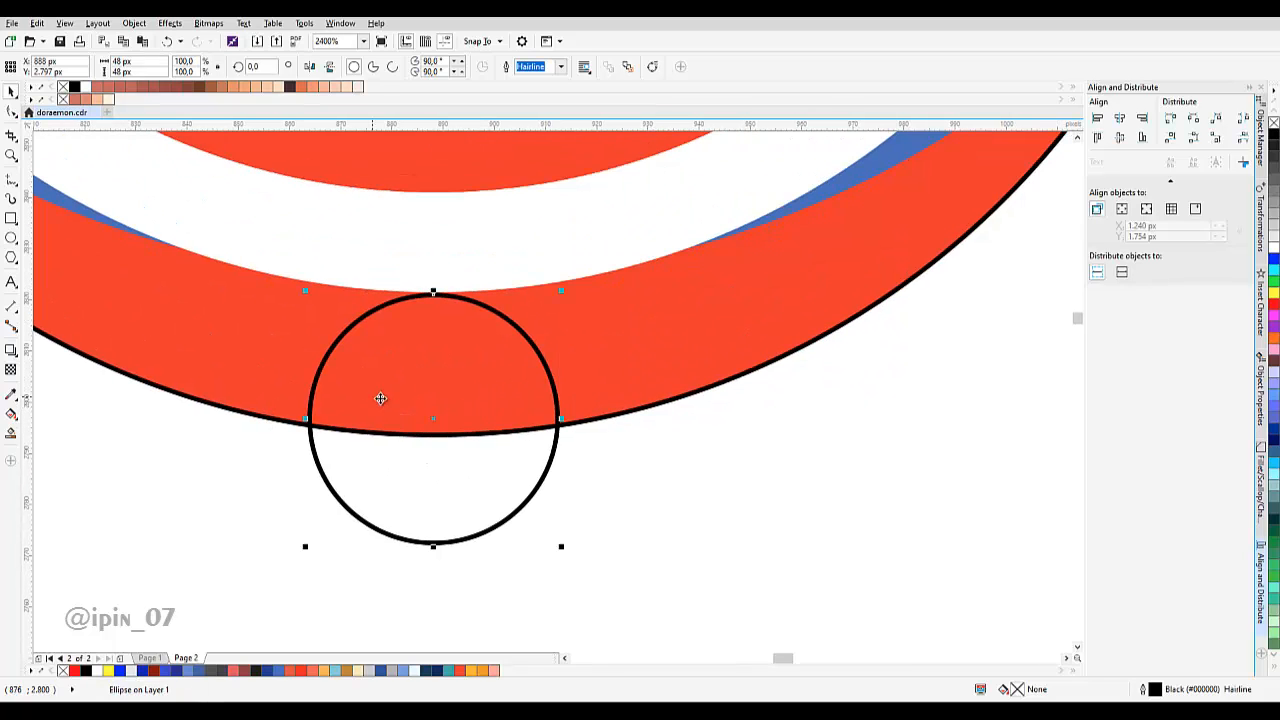
Draw a rectangle about 58 by 8 px across the bell circle and fully round its corners to 4 px.
click(11, 218)
drag(281, 390, 579, 436)
scroll(420, 416, up, 1)
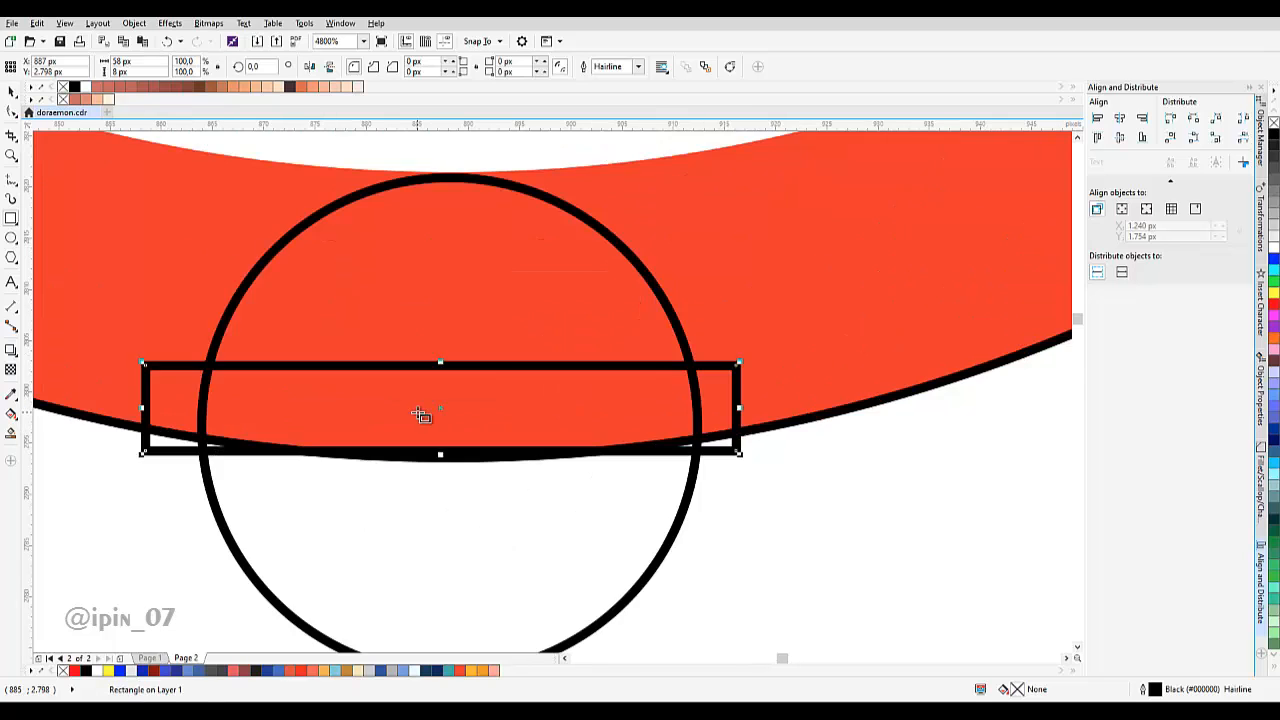
drag(418, 412, 480, 389)
key(F10)
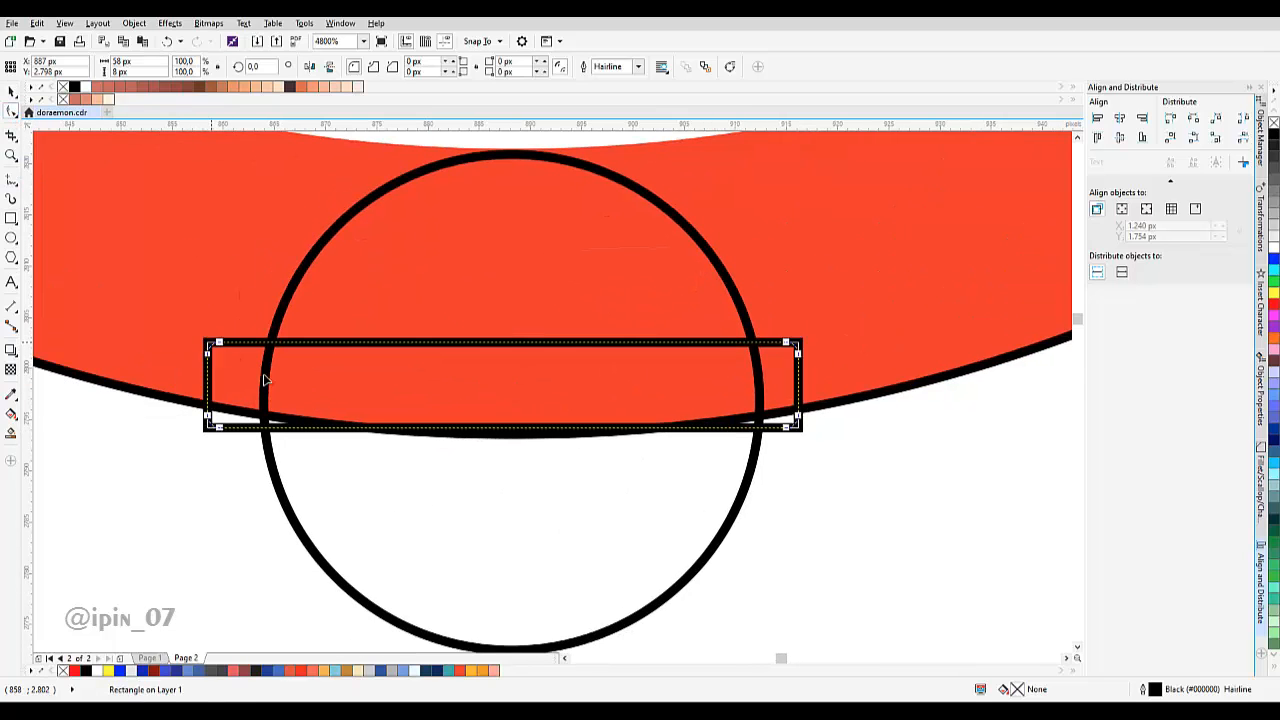
drag(265, 380, 497, 294)
key(space)
Centre the rounded band horizontally and vertically on the bell circle, and move both down slightly.
shift+click(711, 253)
click(1121, 118)
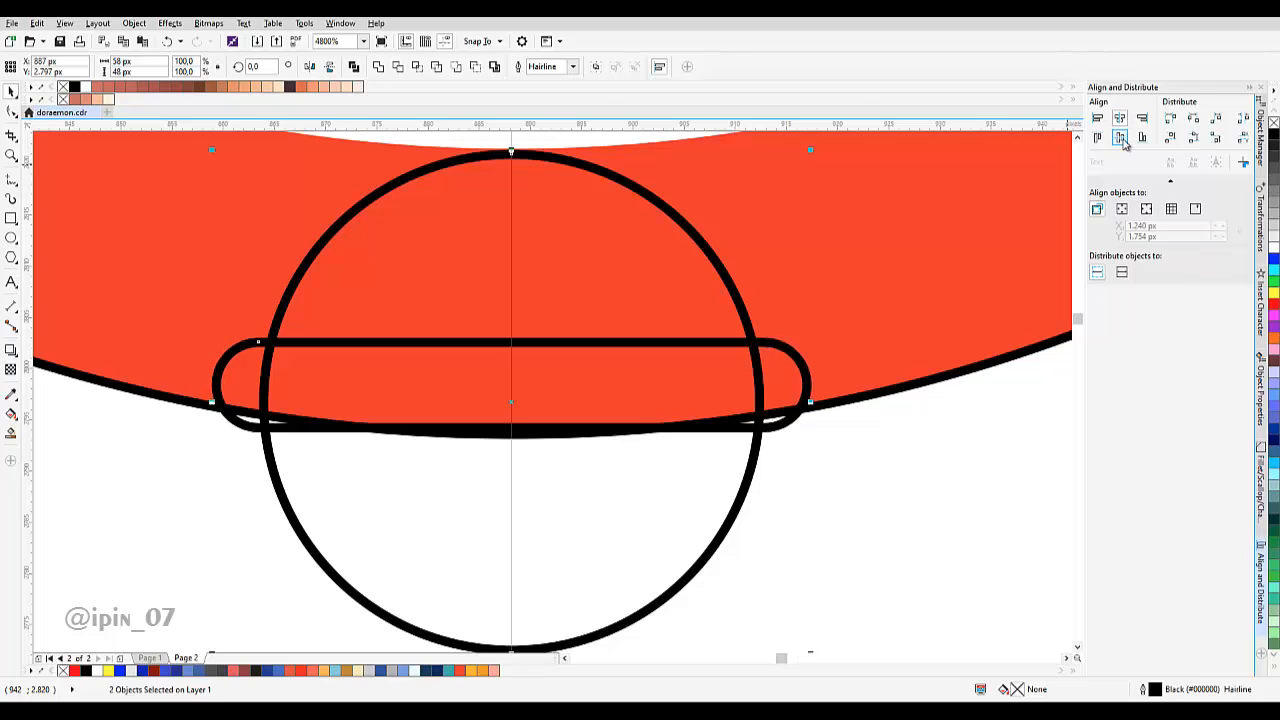
scroll(606, 446, down, 1)
drag(569, 345, 569, 372)
scroll(575, 430, down, 2)
click(740, 443)
scroll(634, 437, up, 2)
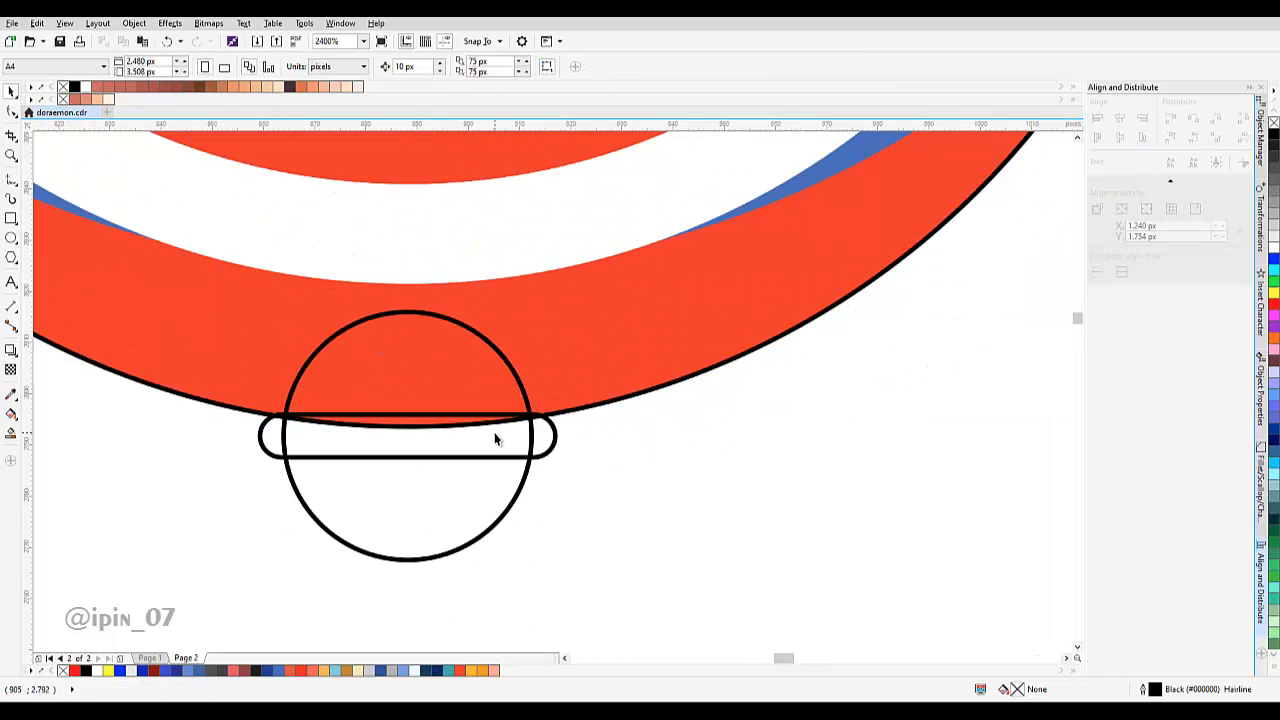
Widen the rounded band symmetrically to about 60 px.
click(495, 433)
scroll(495, 433, up, 2)
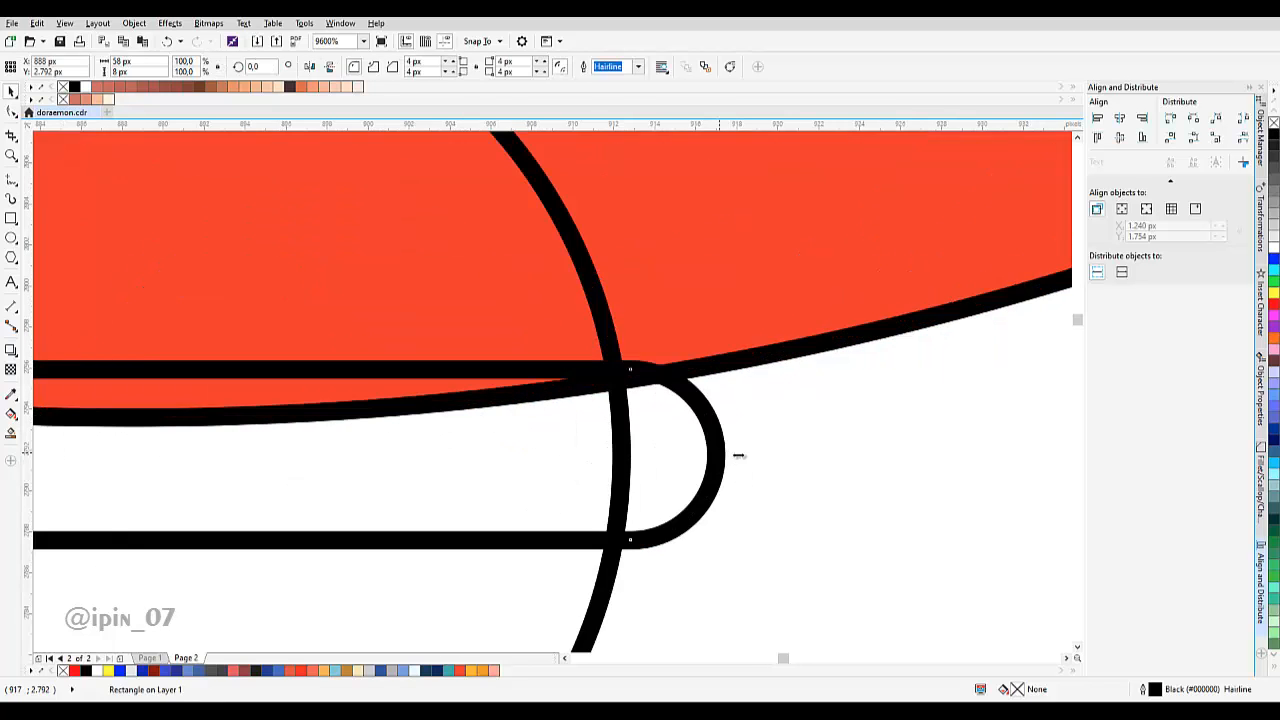
scroll(477, 449, down, 2)
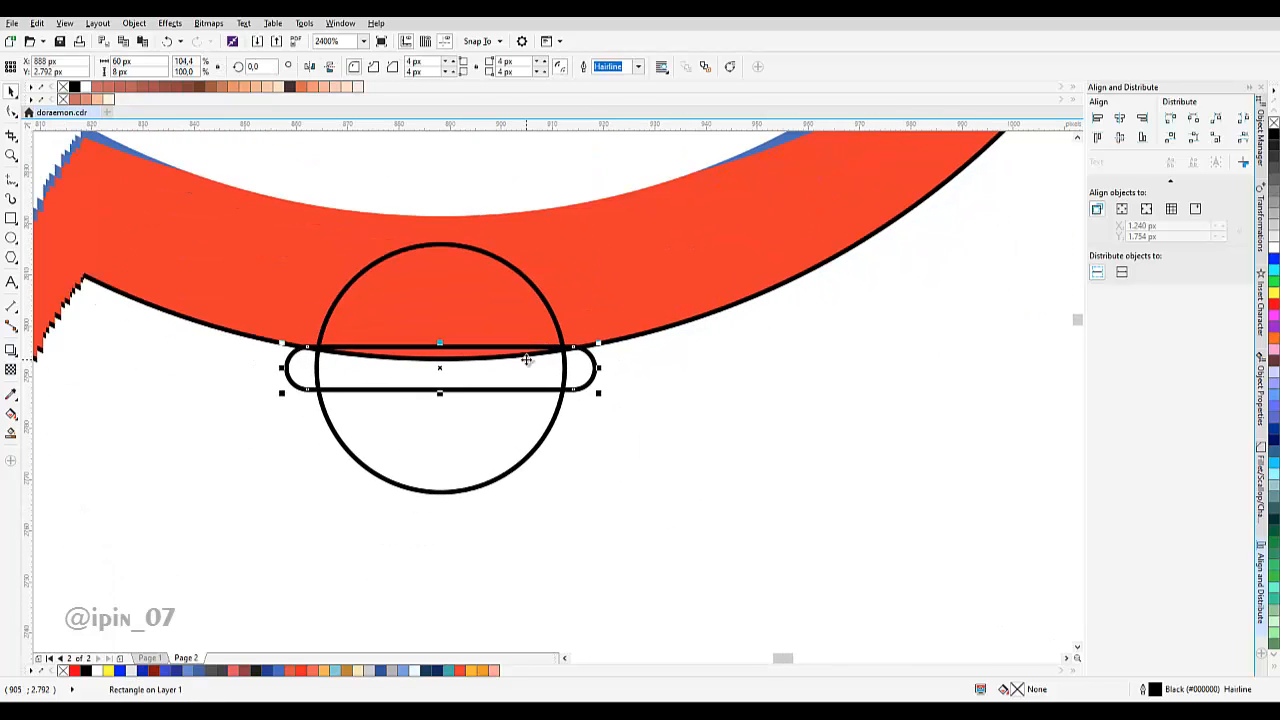
Draw a circle about 7 px across in the lower half of the bell.
click(11, 240)
scroll(457, 434, up, 2)
drag(364, 337, 492, 482)
scroll(476, 407, down, 1)
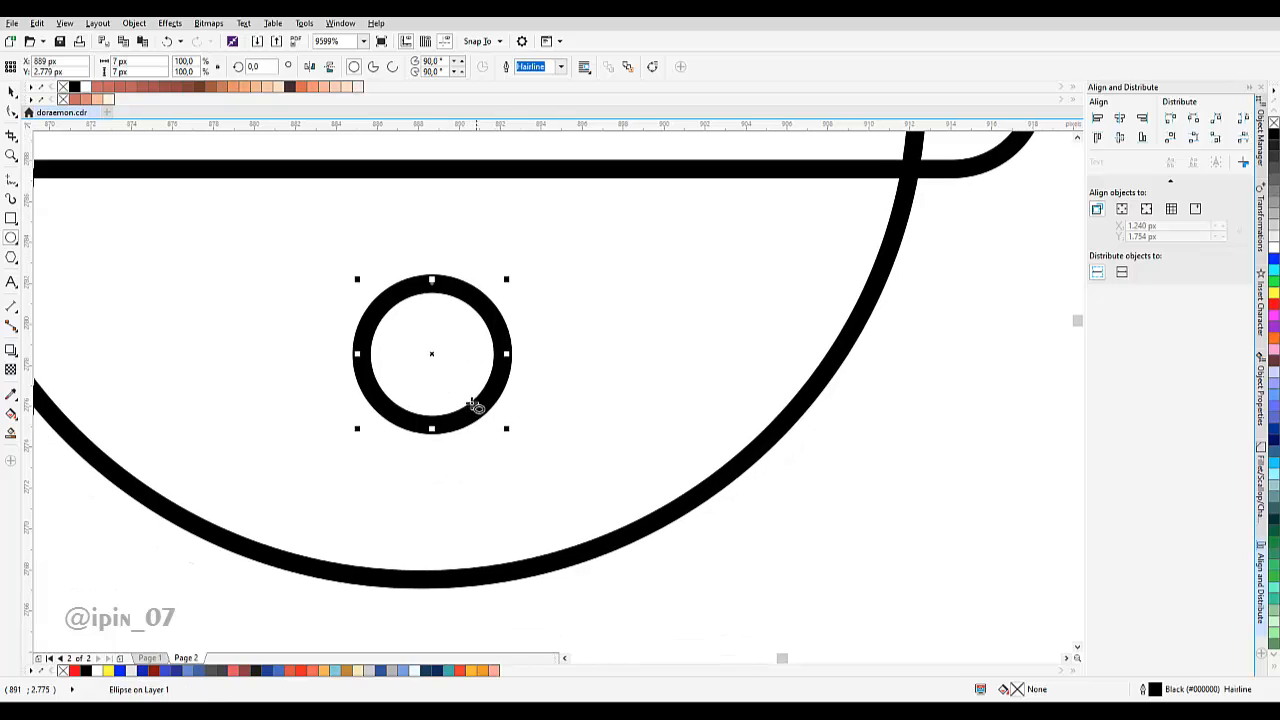
Draw a narrow rectangle about 3 px wide from the small circle past the bell's bottom edge, and centre both horizontally on the bell.
click(11, 218)
drag(408, 354, 474, 607)
key(ctrl+a)
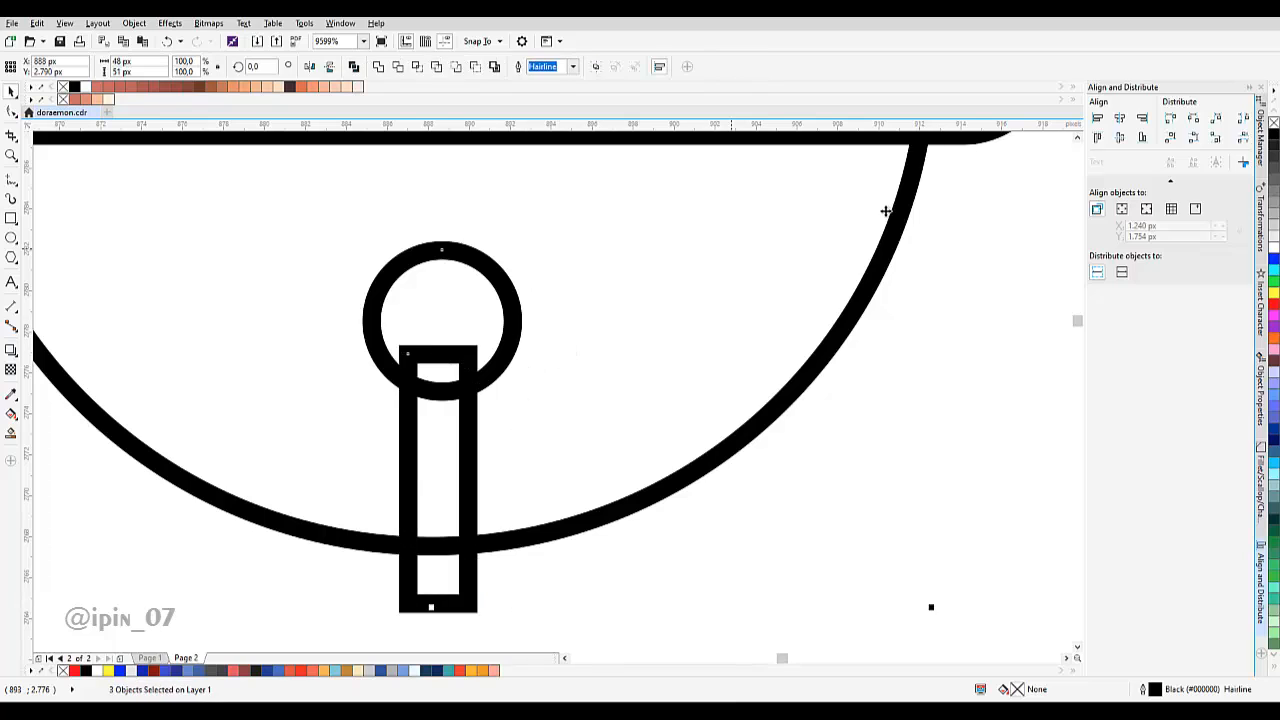
click(1121, 122)
click(861, 393)
Intersect the narrow rectangle with the bell circle and delete the original overhanging rectangle.
click(437, 438)
shift+click(507, 434)
click(417, 67)
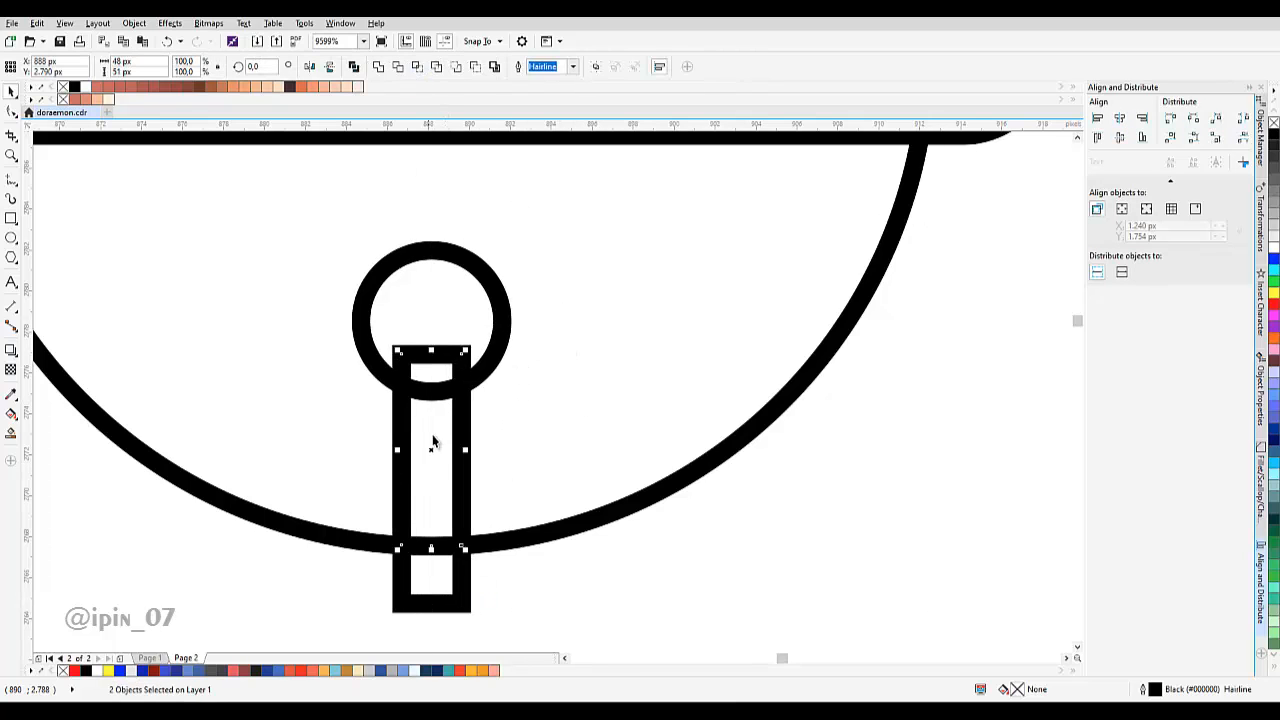
drag(433, 441, 452, 401)
key(ctrl+z)
click(443, 476)
key(ctrl+shift+z)
key(ctrl+z)
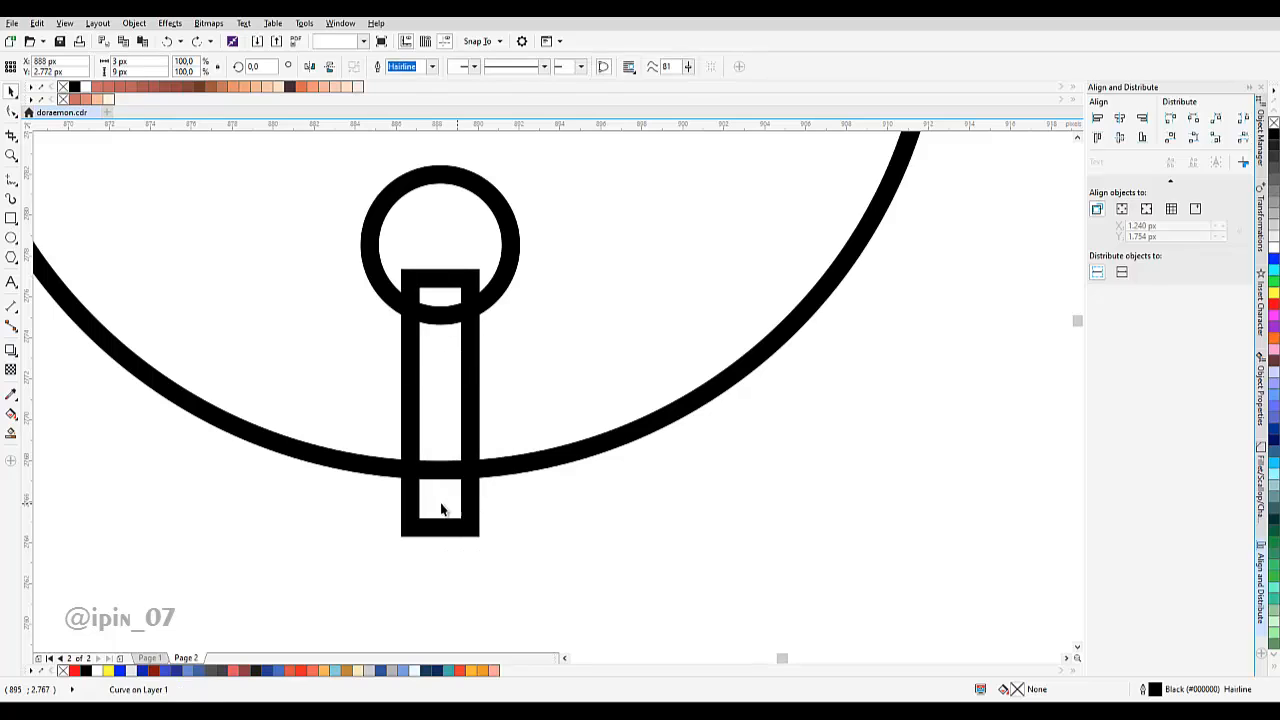
click(442, 509)
key(Delete)
Fill the bell's small circle and trimmed slot with black.
click(449, 451)
drag(491, 296, 492, 367)
shift+click(458, 290)
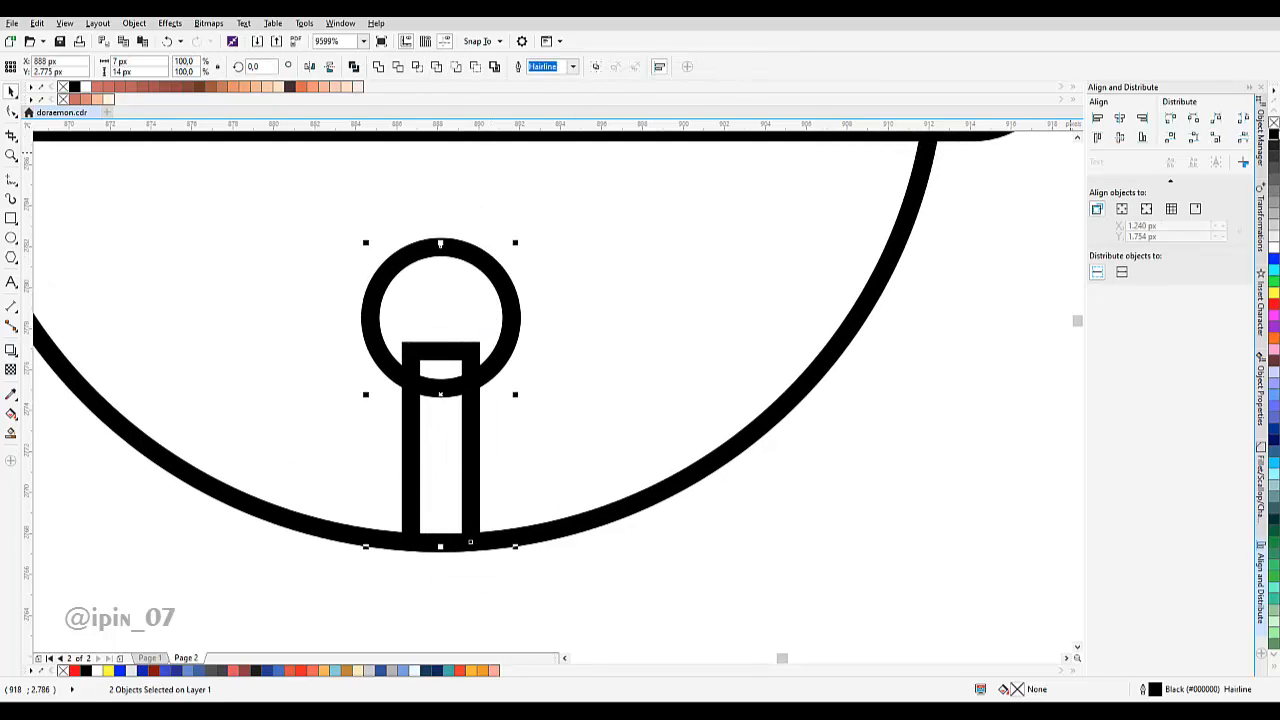
click(1274, 134)
Fill the bell circle with the yellow sampled from the palette swatches.
scroll(508, 347, down, 7)
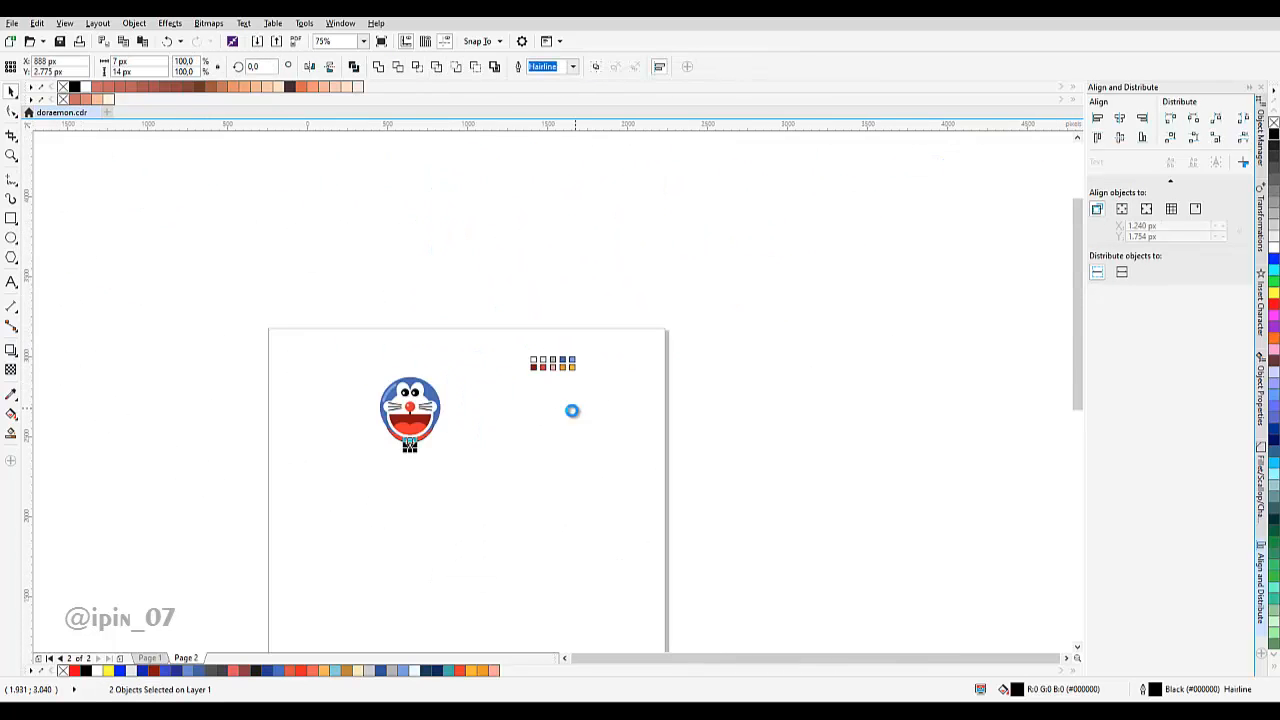
scroll(571, 410, up, 1)
click(11, 394)
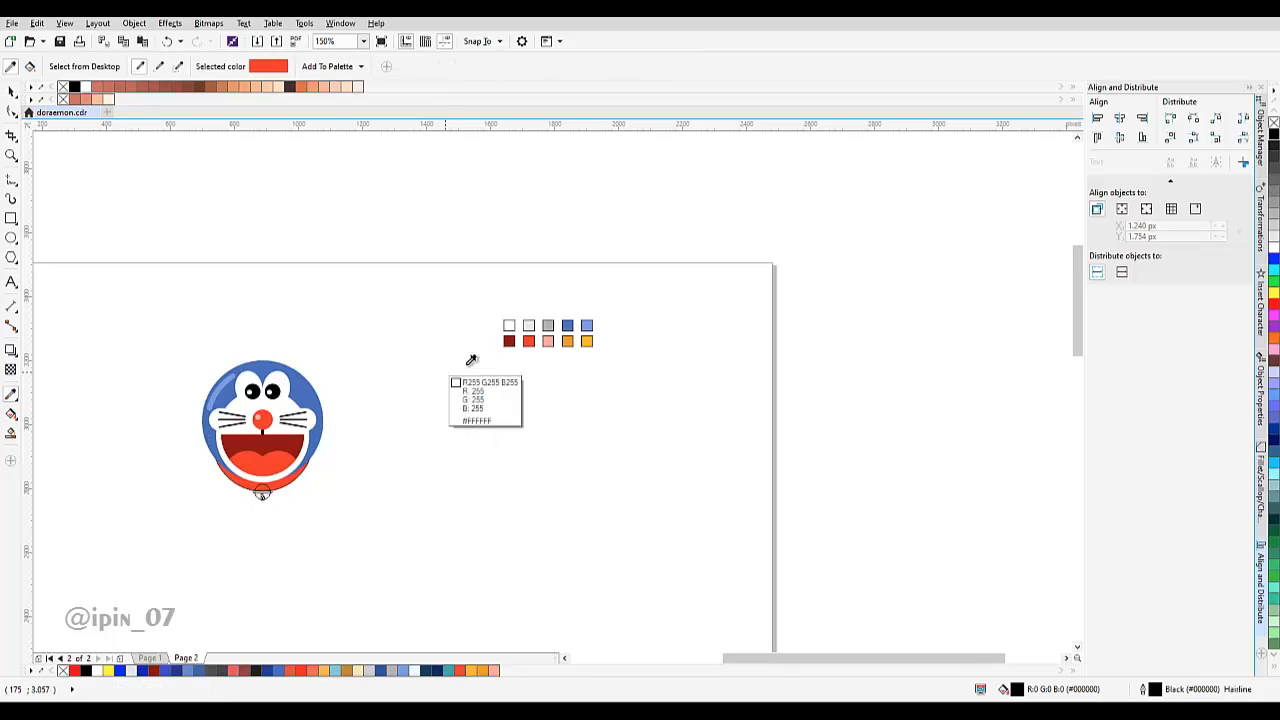
click(586, 341)
scroll(270, 491, up, 3)
click(182, 501)
scroll(246, 473, down, 2)
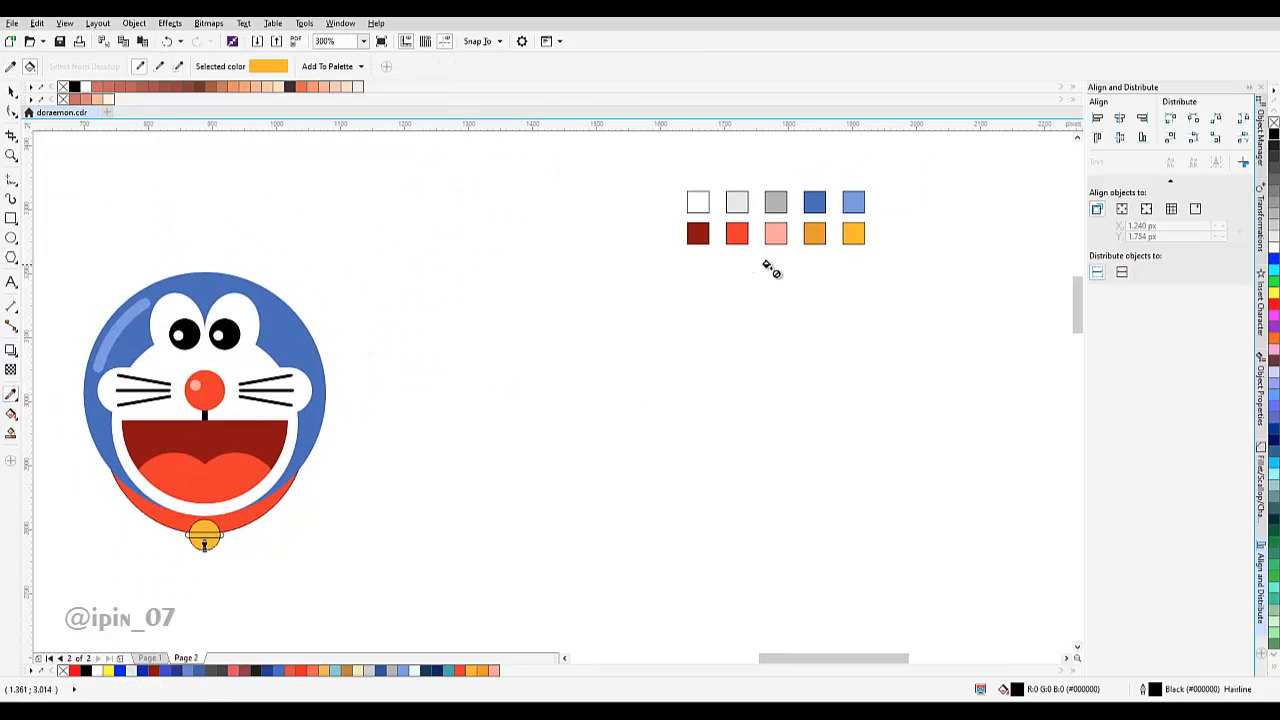
Fill the bell's rounded band with the darker orange sampled from the palette swatches.
shift+click(815, 237)
drag(219, 514, 407, 407)
scroll(406, 407, up, 3)
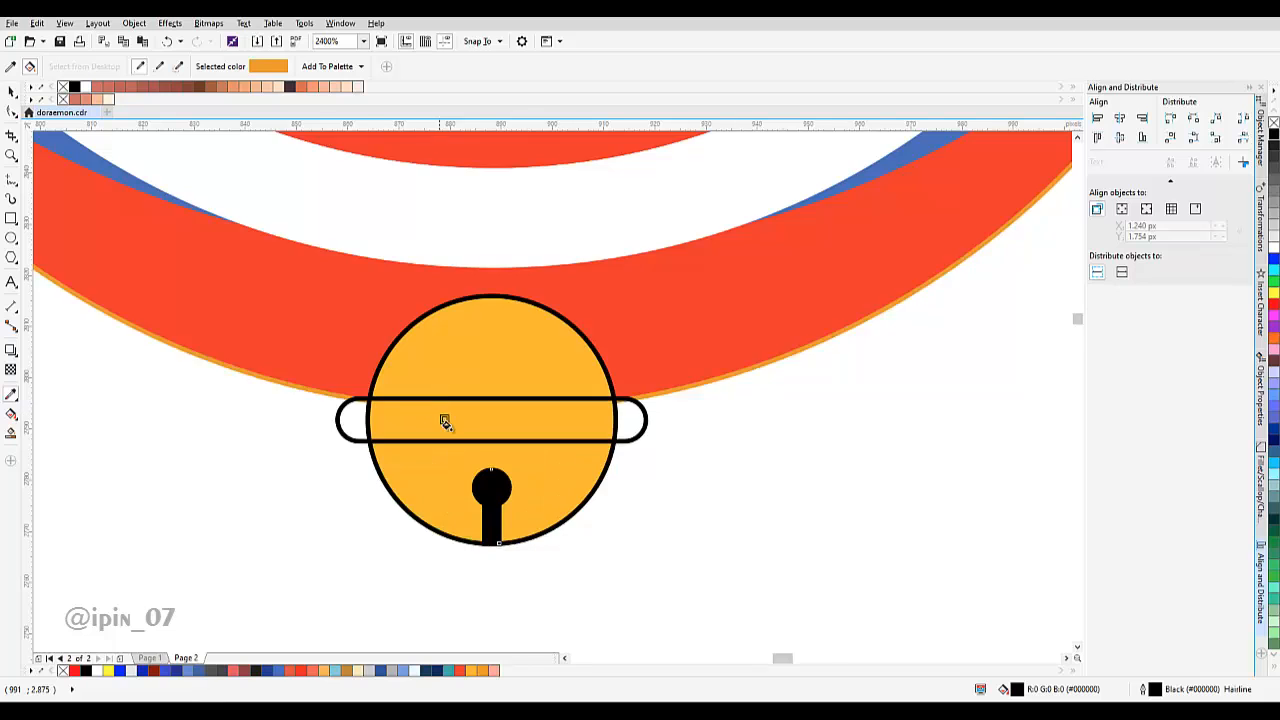
scroll(443, 420, down, 1)
scroll(466, 434, up, 1)
scroll(510, 419, down, 4)
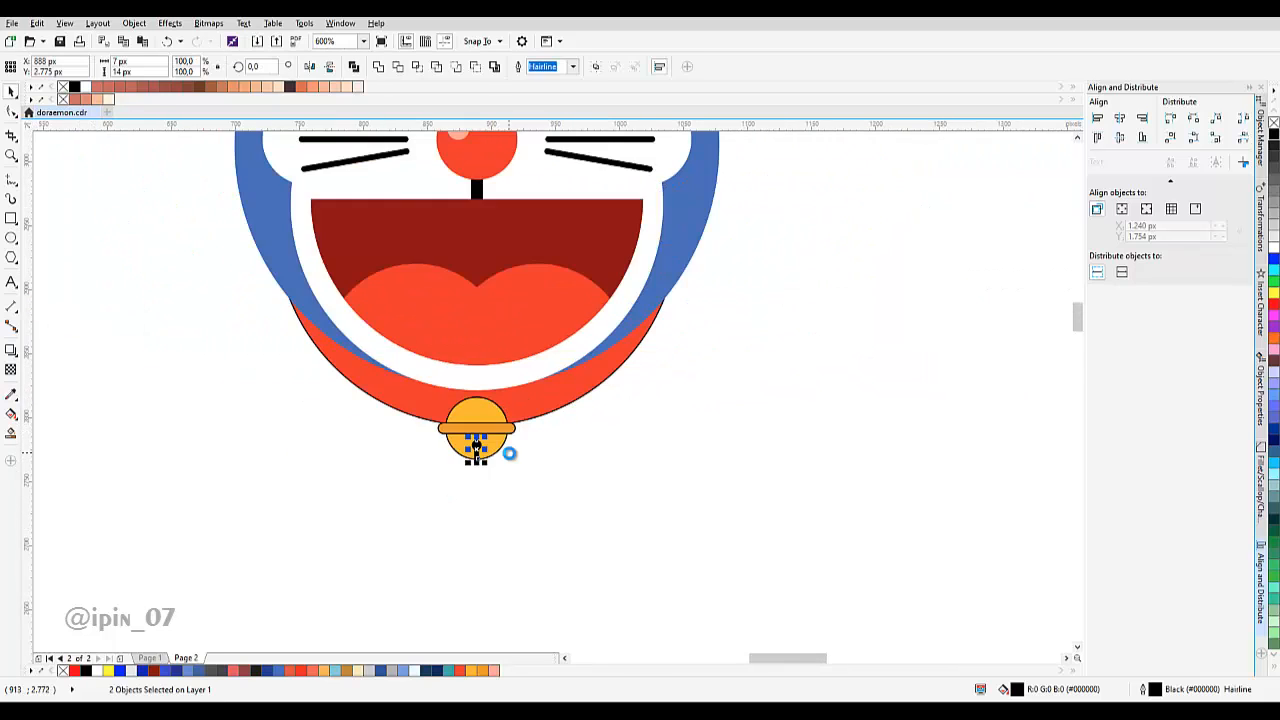
key(space)
Set the outline width of all the character's objects to None and save the drawing.
drag(400, 261, 600, 485)
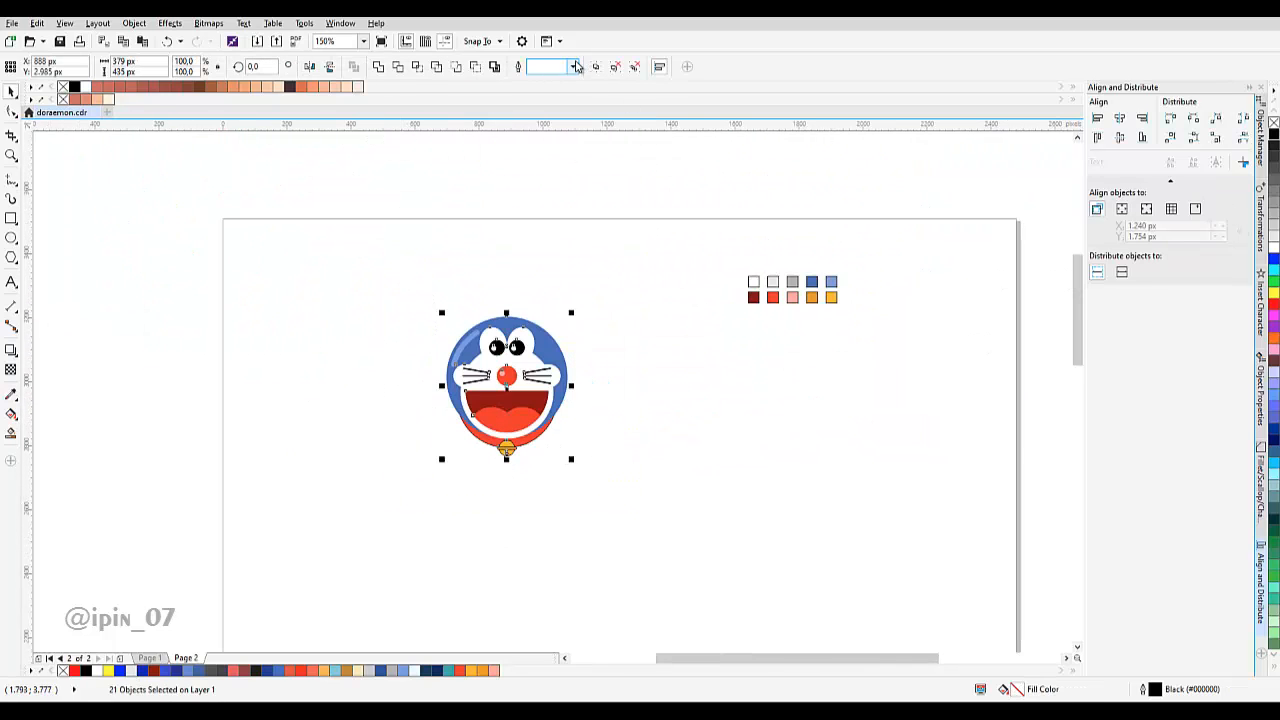
click(577, 66)
click(548, 86)
click(495, 471)
scroll(495, 465, up, 1)
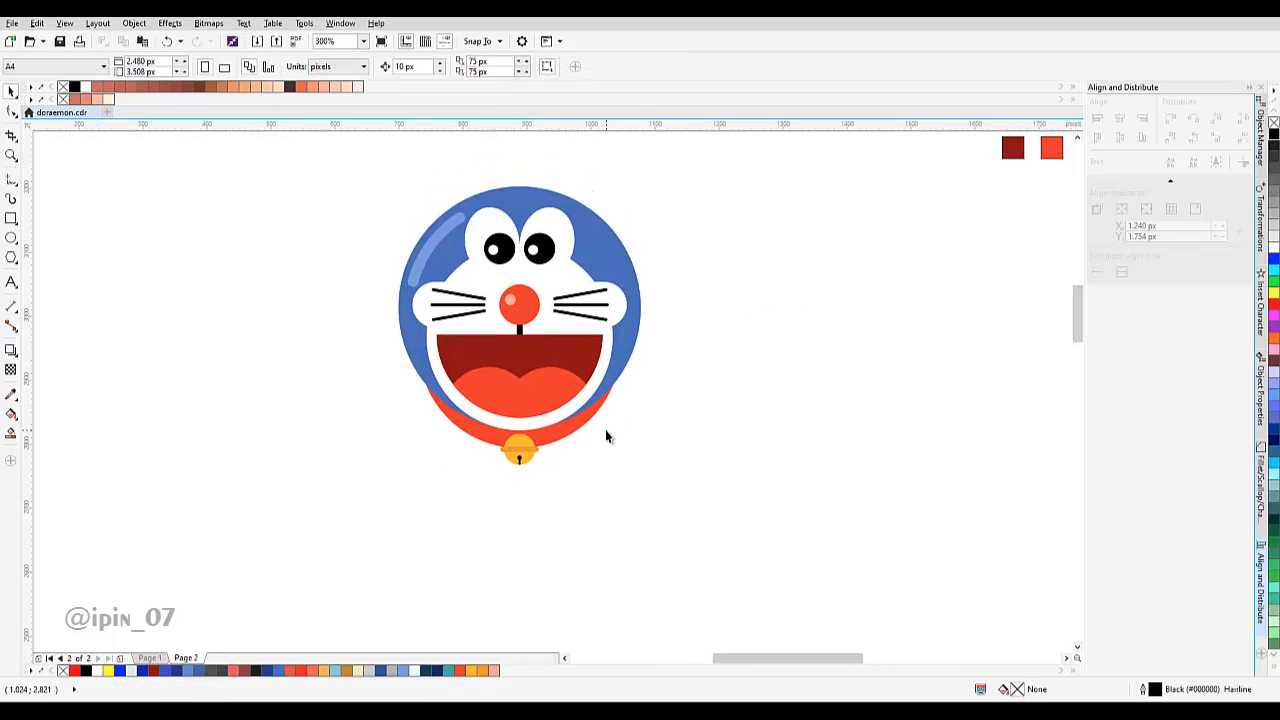
key(ctrl+s)
Make a concentric copy of the bell circle scaled down to about 39 px.
drag(675, 414, 503, 406)
drag(351, 425, 511, 367)
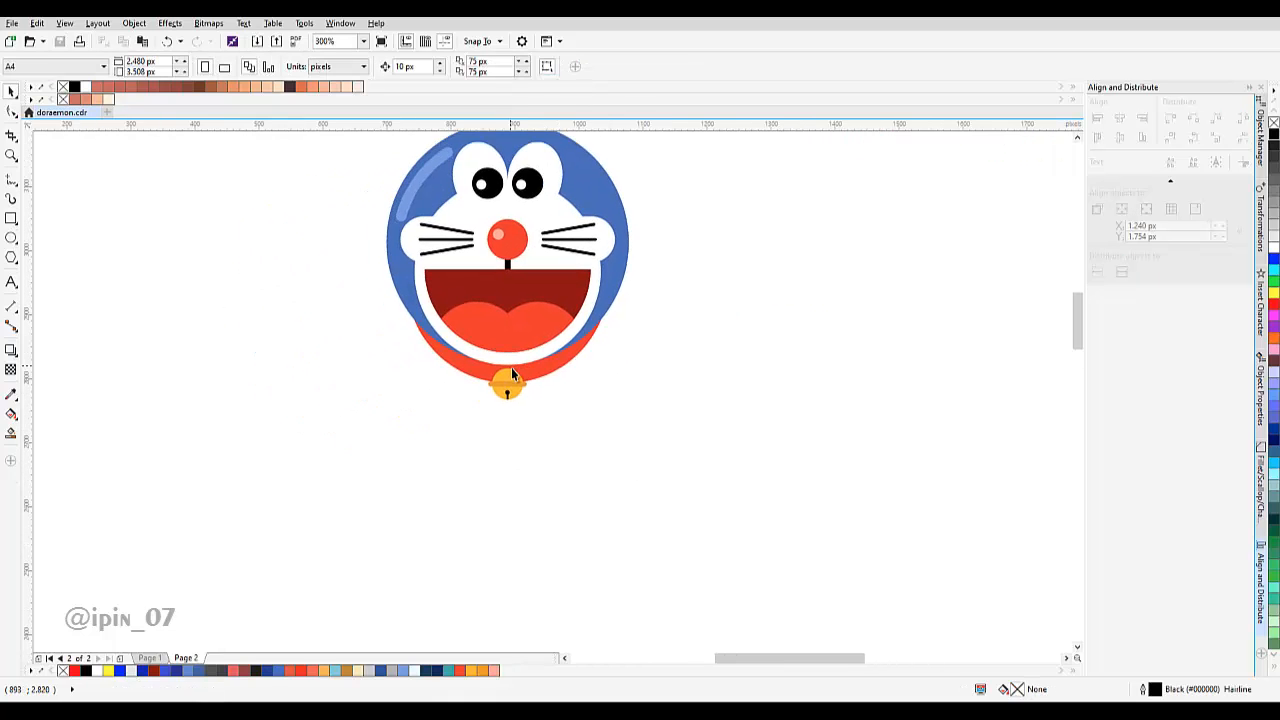
scroll(511, 367, up, 3)
click(514, 321)
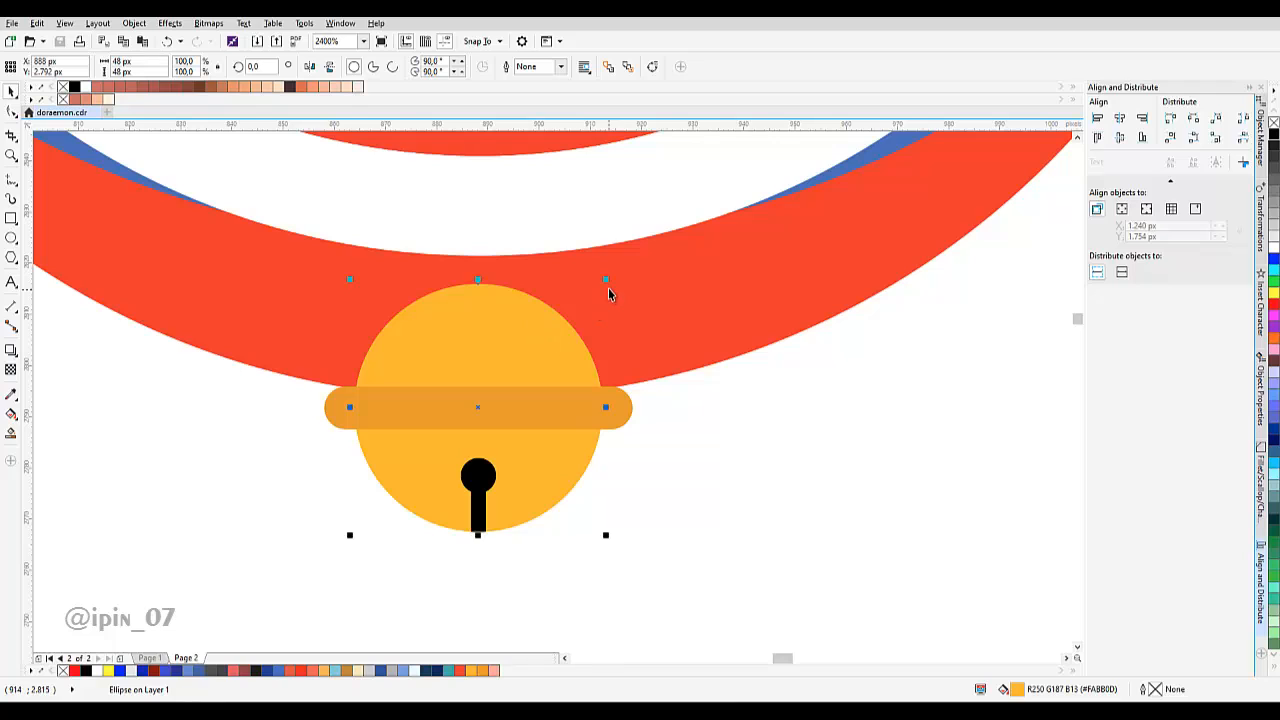
drag(608, 282, 590, 311)
scroll(478, 362, up, 1)
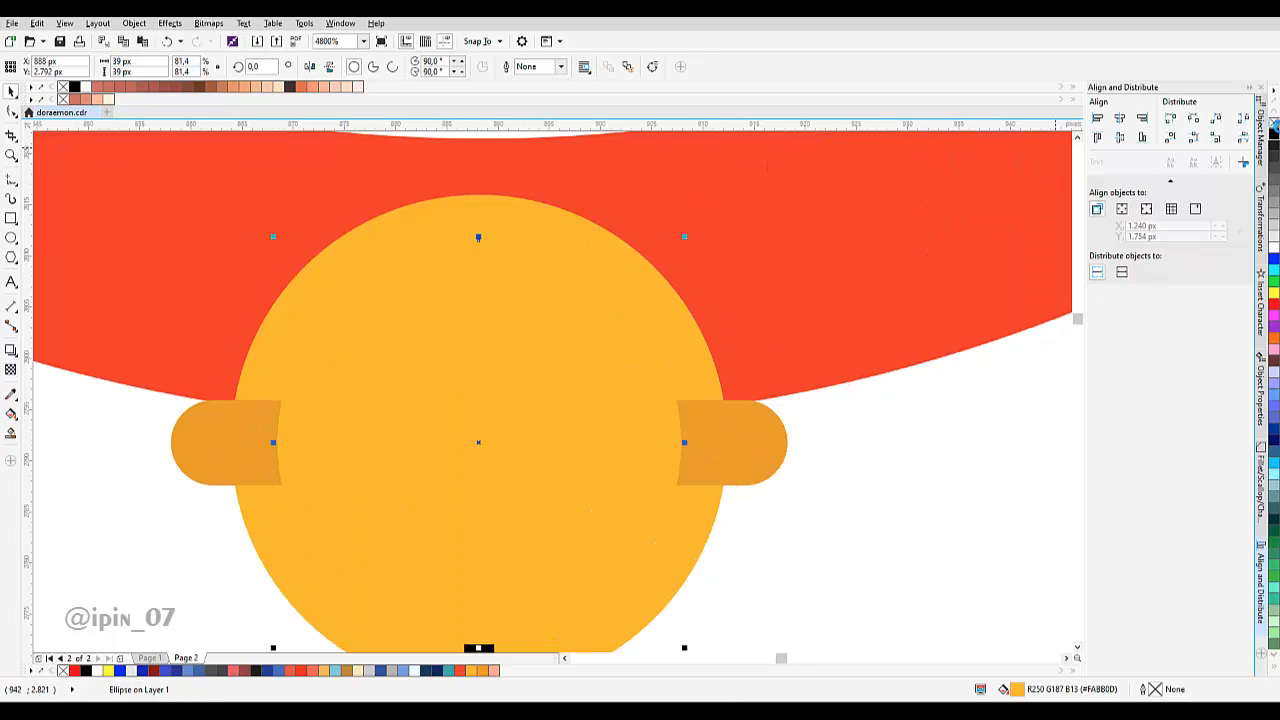
Convert the scaled-down bell circle copy to curves and delete its right half, leaving an open left half-circle.
click(161, 26)
mouse_move(132, 28)
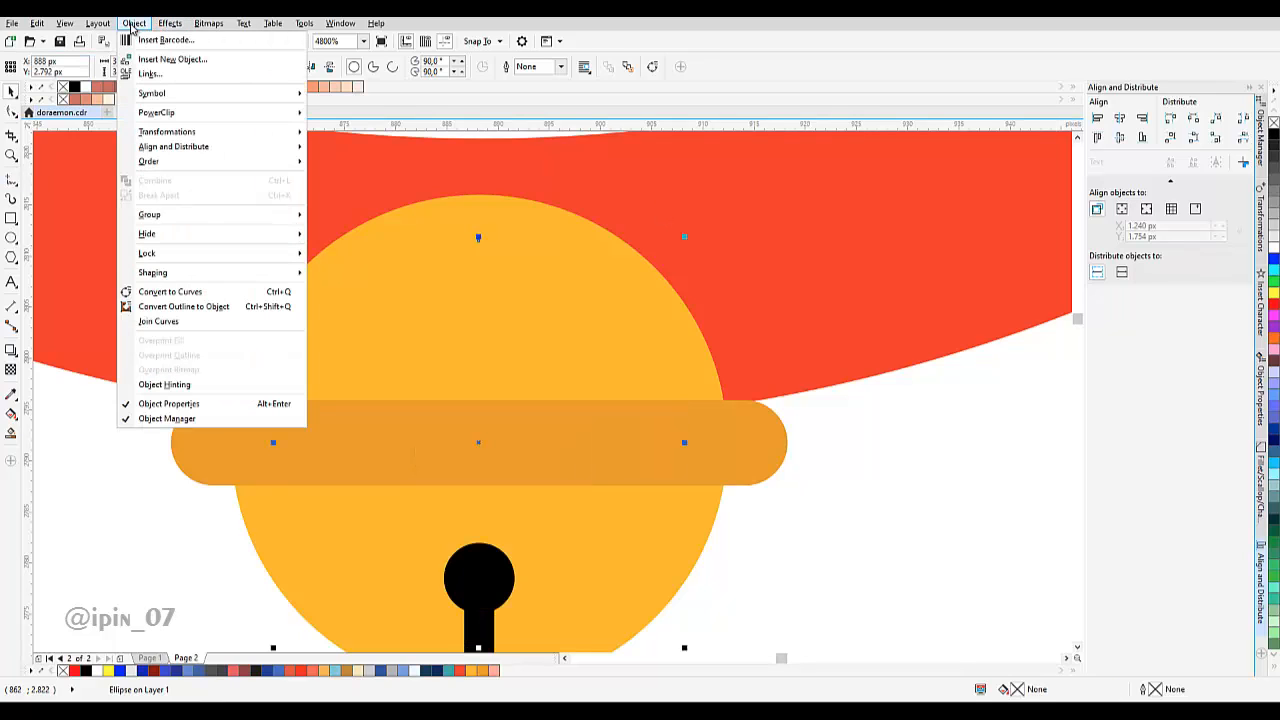
click(206, 291)
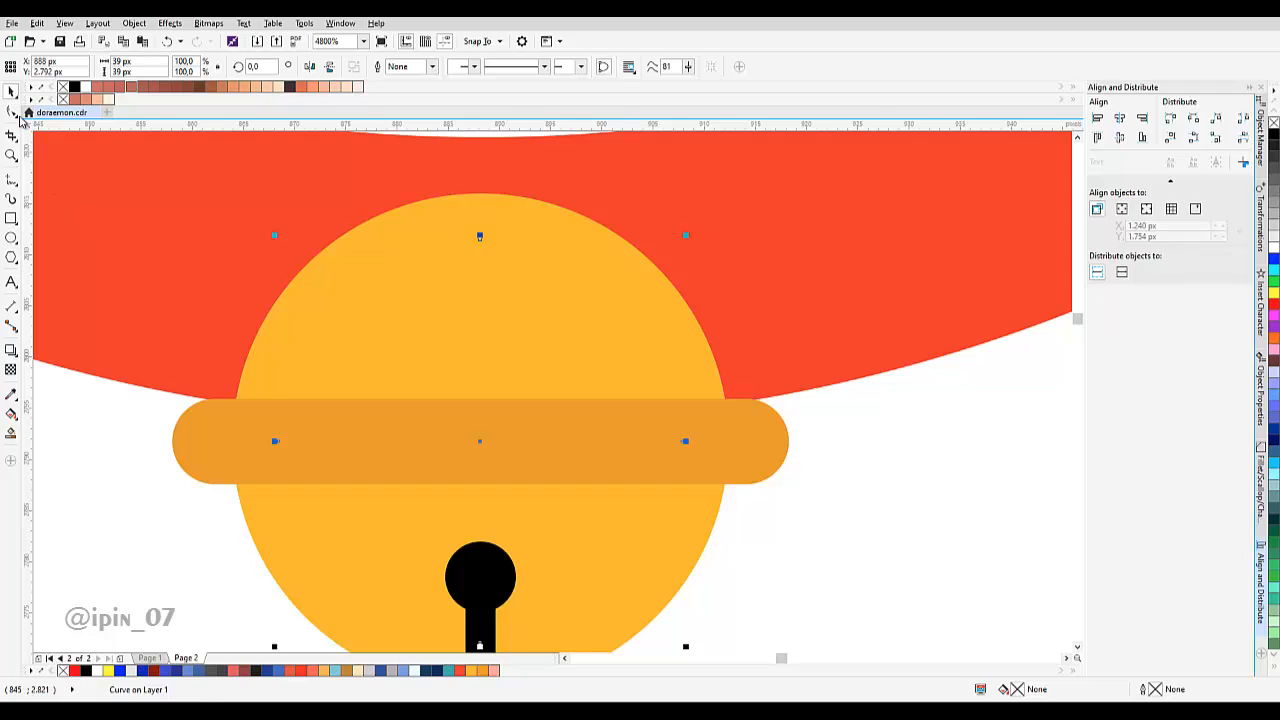
click(14, 110)
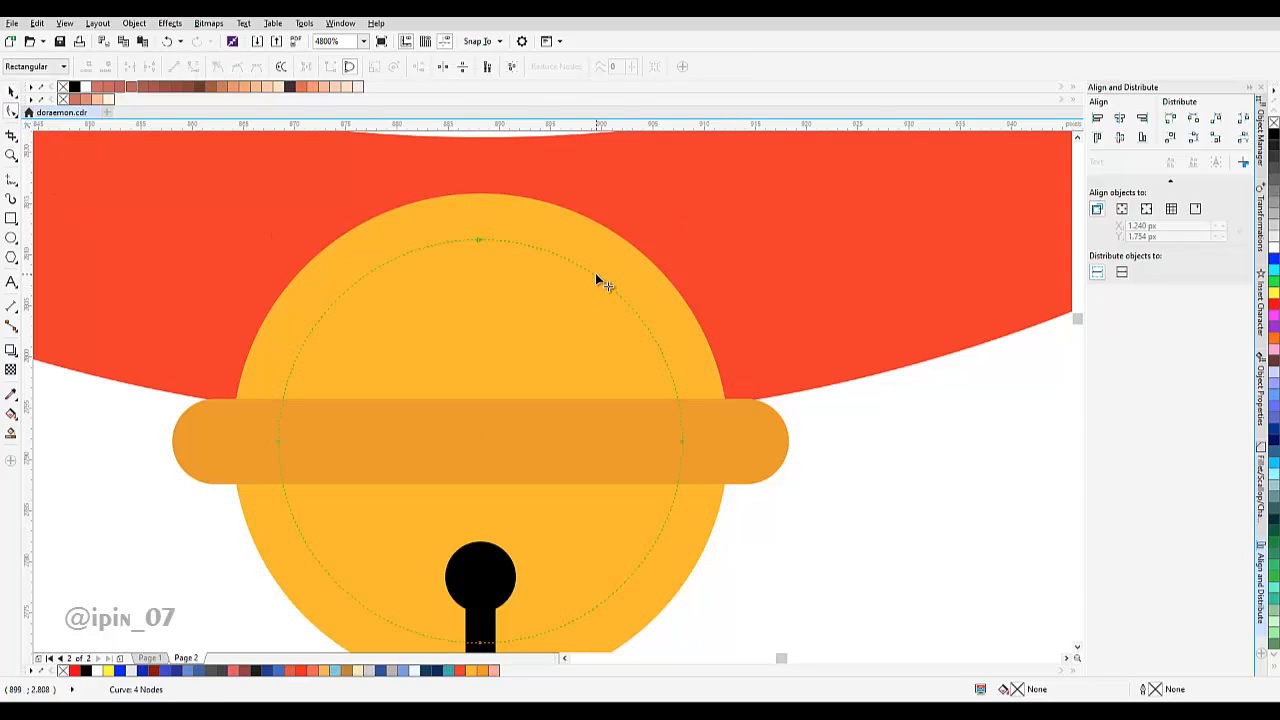
right_click(597, 280)
click(620, 302)
drag(795, 536, 795, 536)
Set the half-circle's outline width to 1.0 pt.
key(space)
click(432, 66)
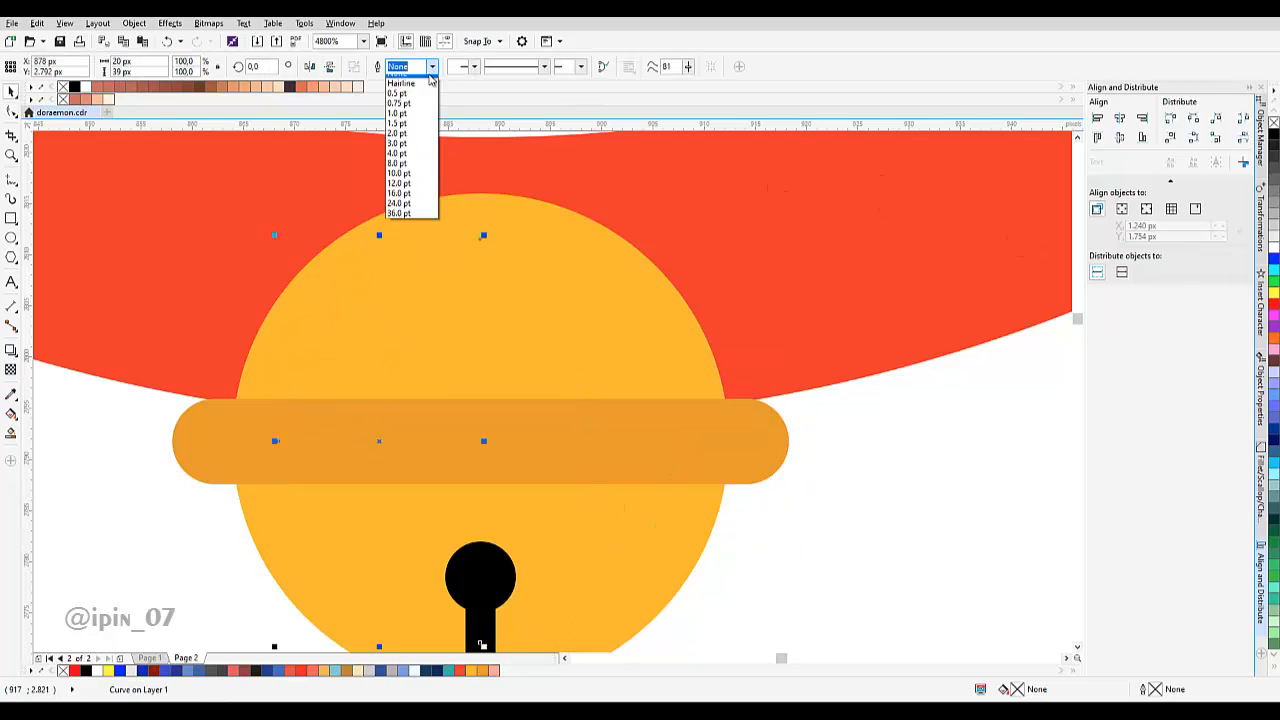
click(415, 141)
click(431, 67)
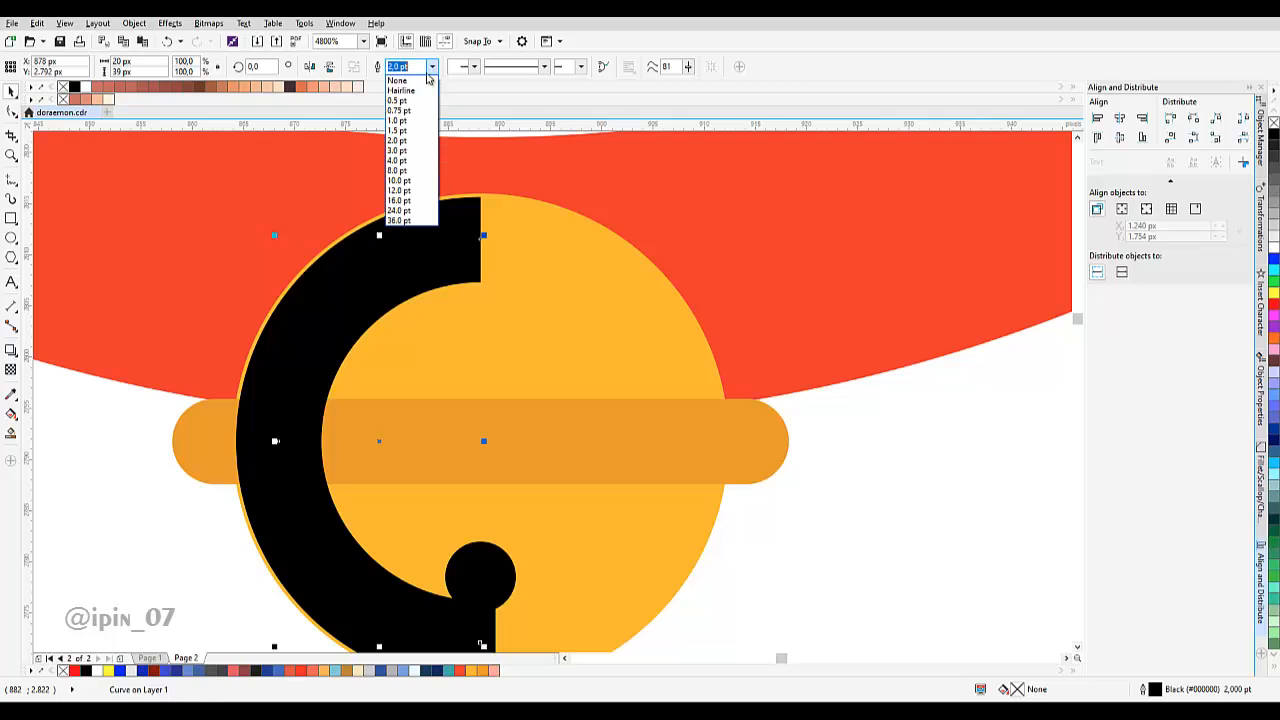
click(416, 130)
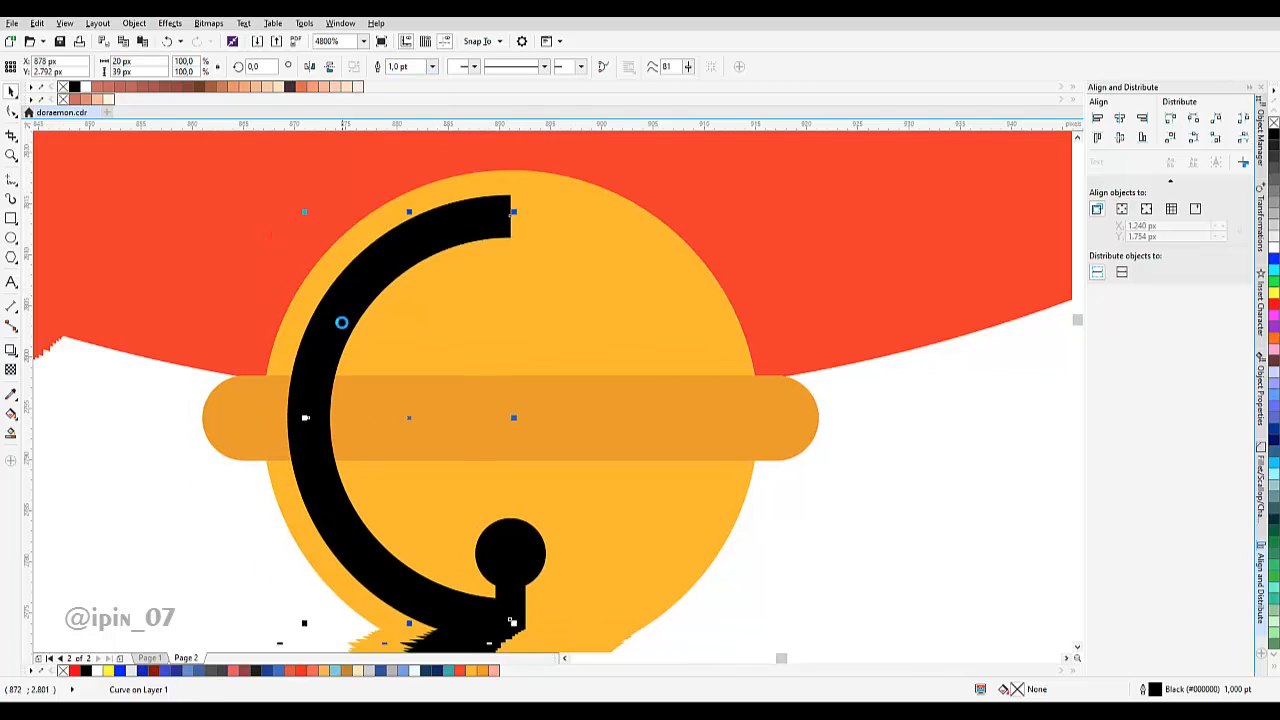
Trim the half-circle to a short arc about 18 by 12 px along the bell's upper-left edge.
double_click(334, 352)
drag(460, 456, 614, 666)
key(Delete)
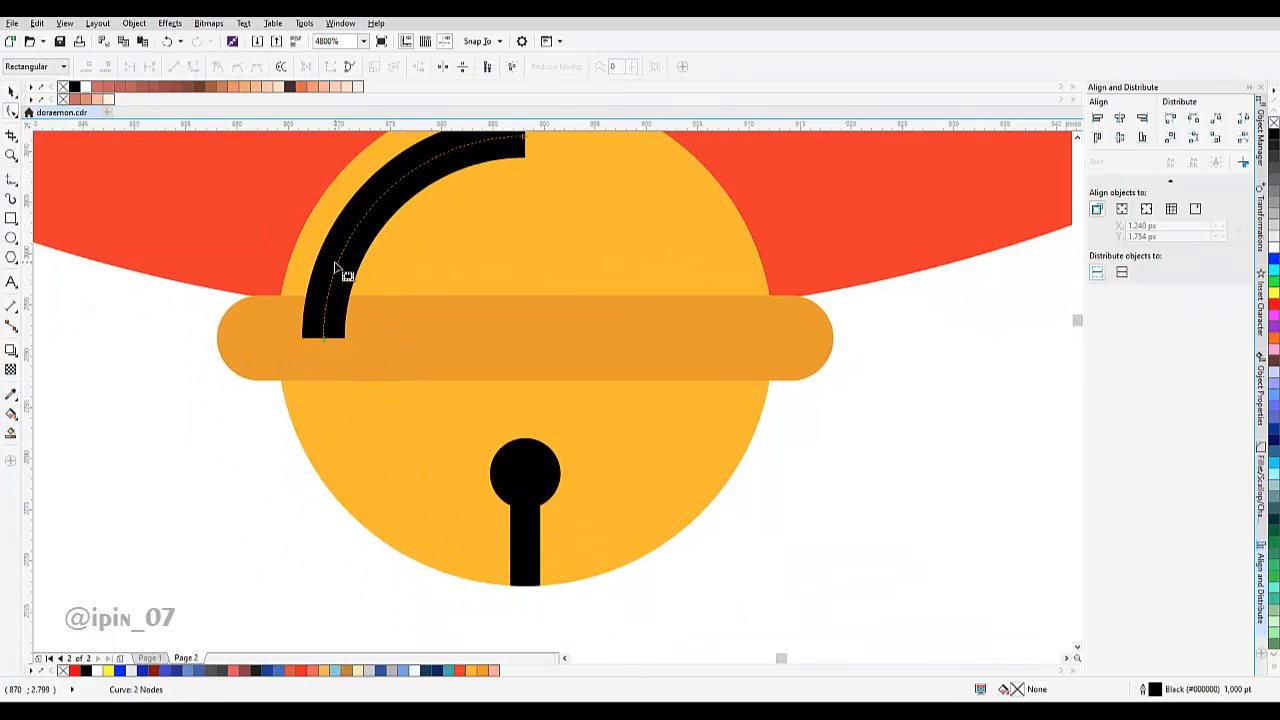
drag(288, 294, 437, 428)
key(Delete)
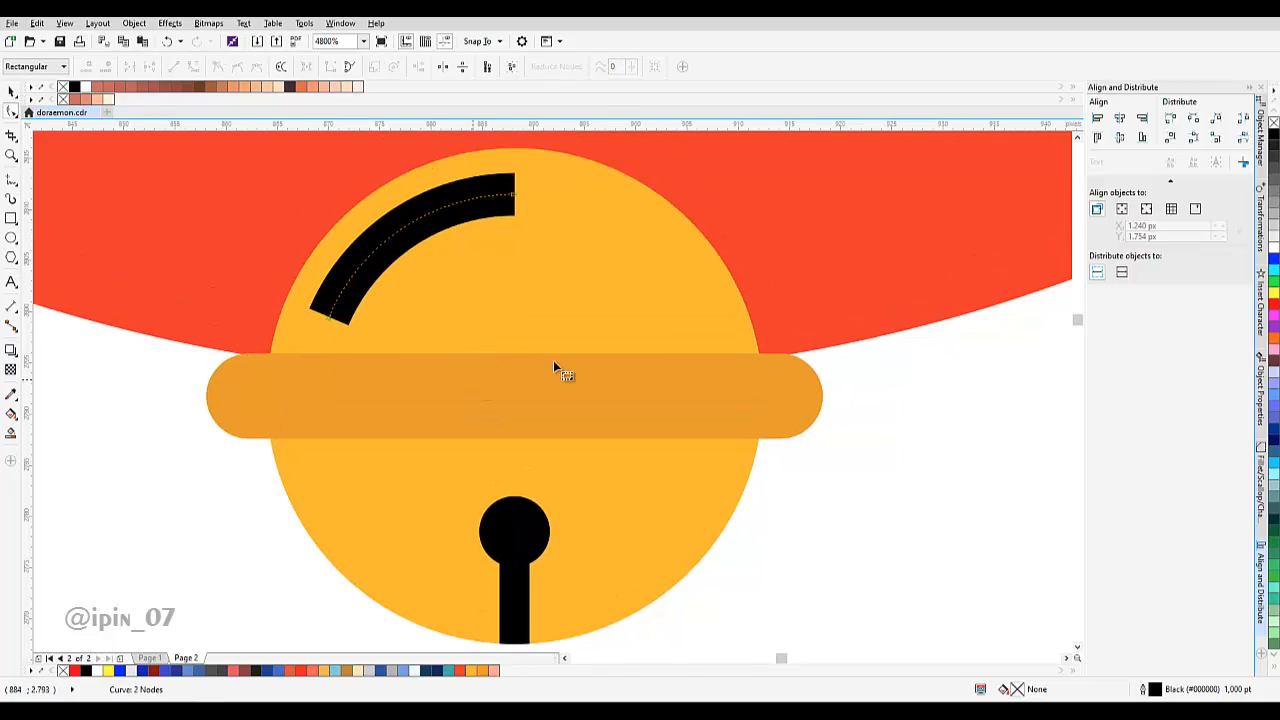
Give the bell's highlight arc round line caps and convert its outline to an object.
key(space)
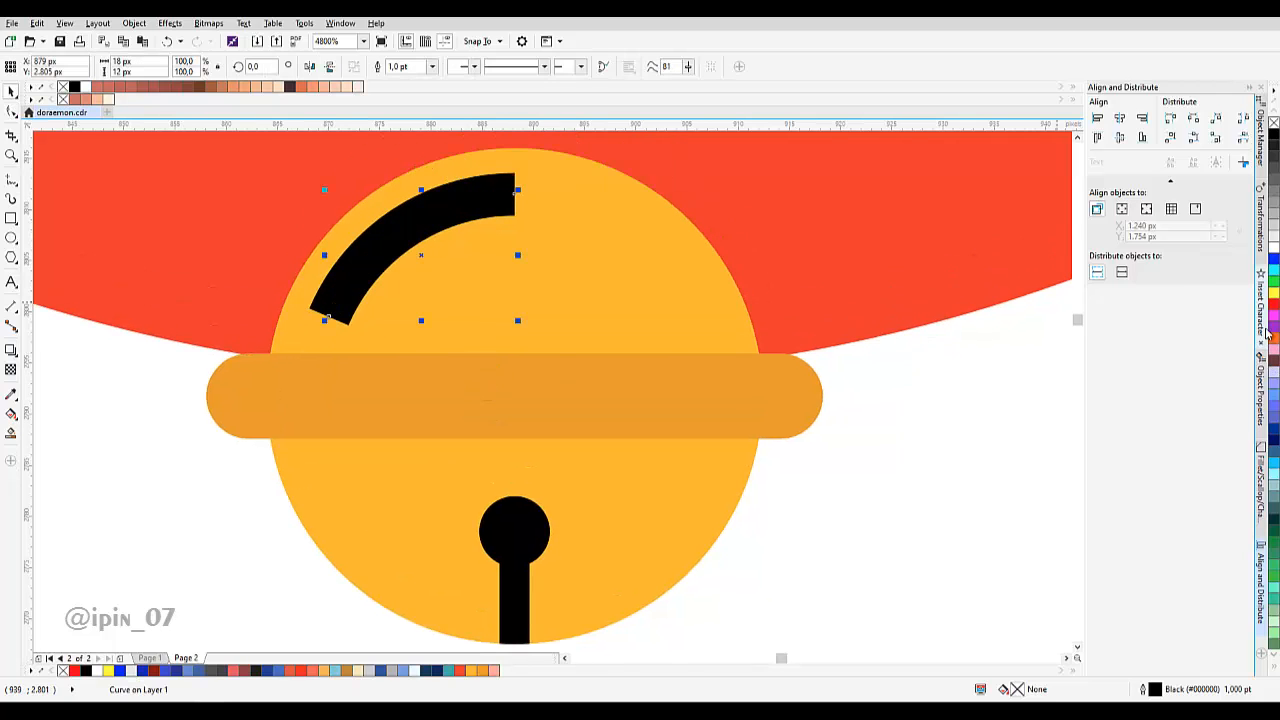
click(1266, 421)
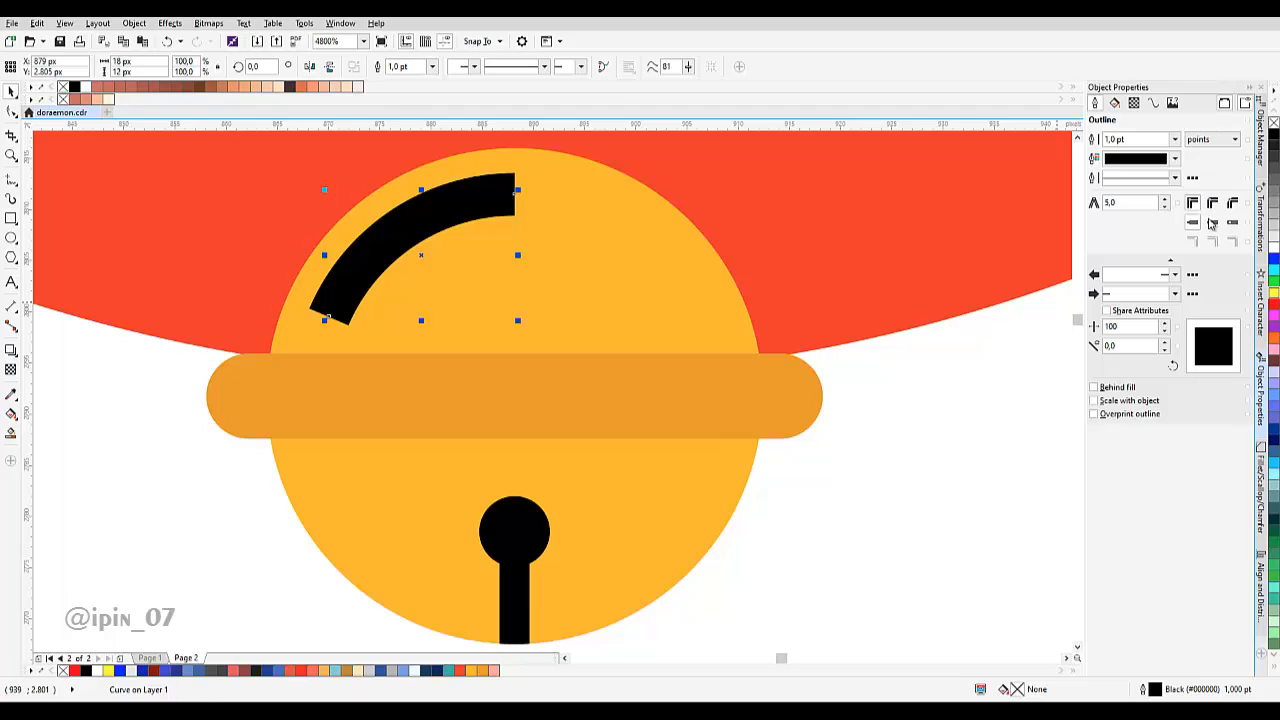
click(1216, 228)
scroll(486, 285, down, 1)
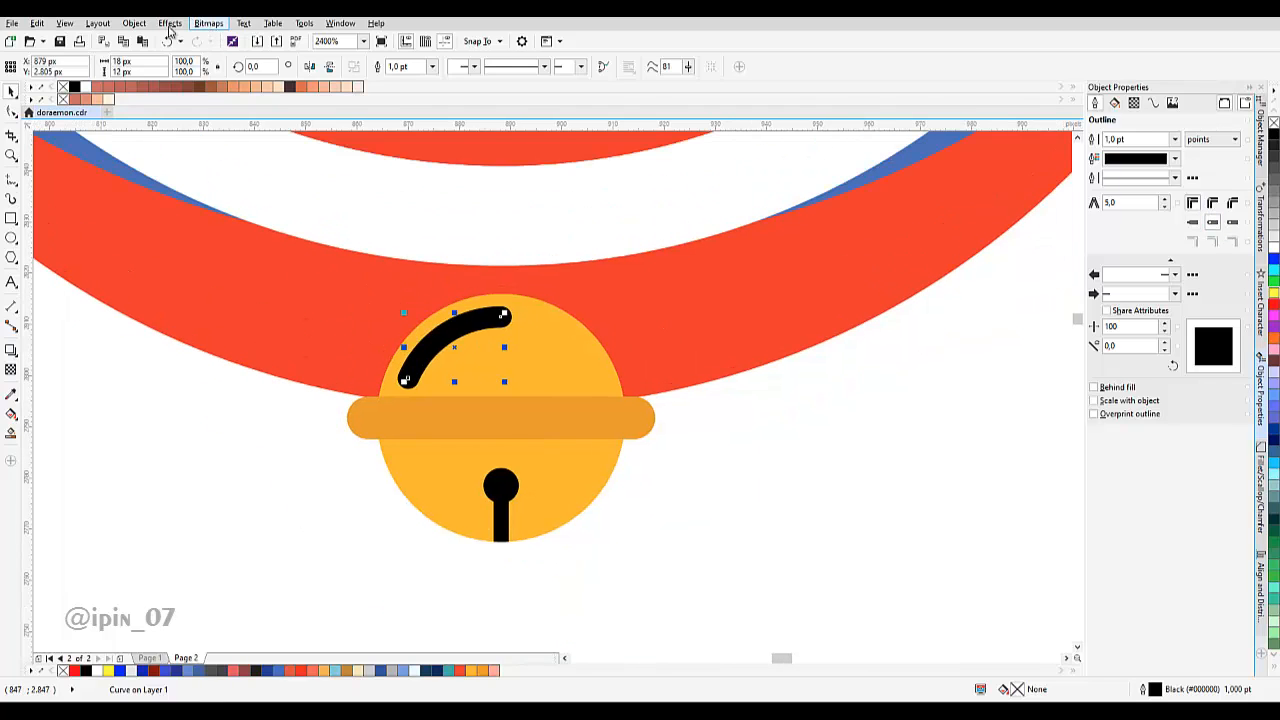
click(170, 24)
key(Escape)
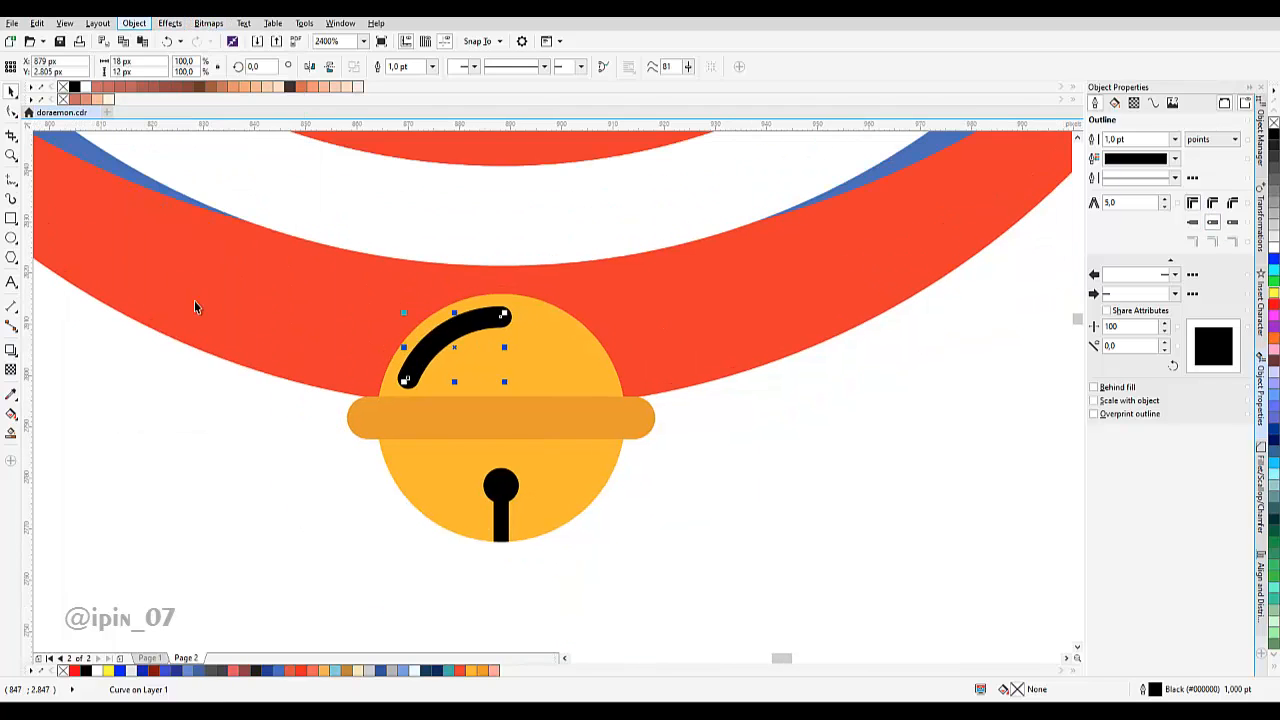
drag(563, 343, 308, 374)
Fill the highlight arc with the yellow sampled from the palette swatches.
click(13, 395)
scroll(197, 365, down, 3)
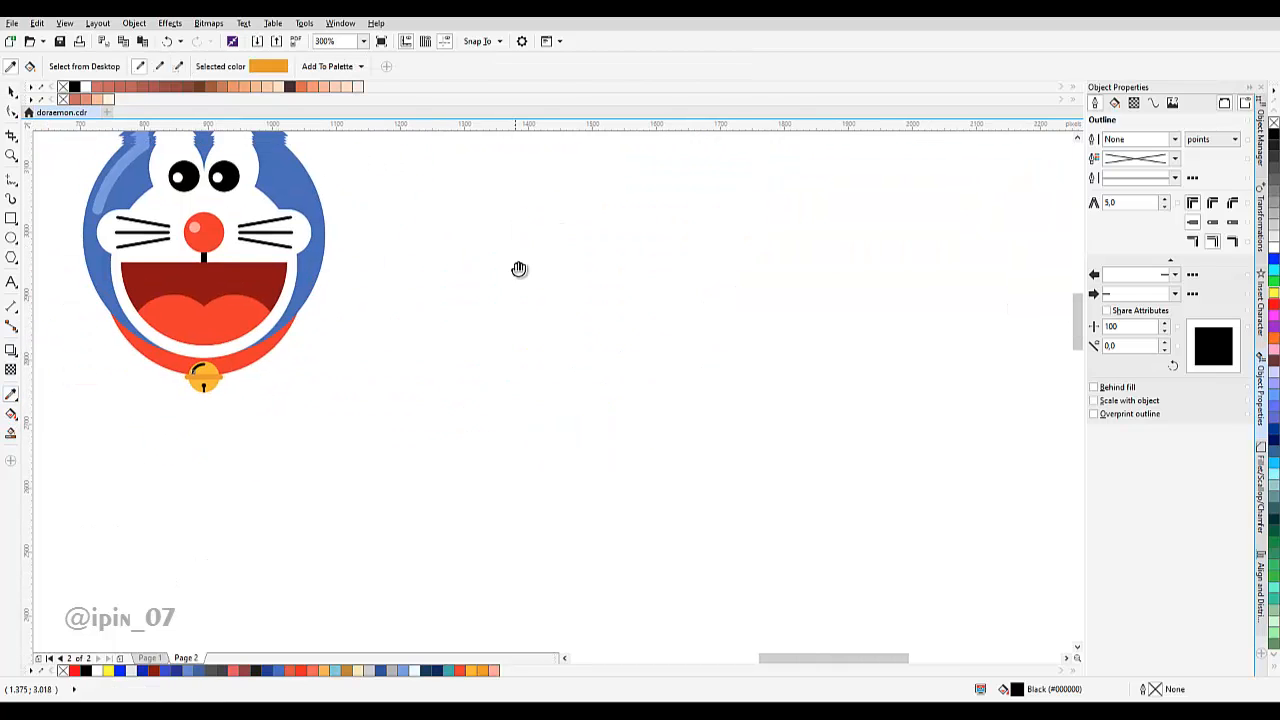
scroll(519, 272, up, 1)
scroll(787, 206, up, 1)
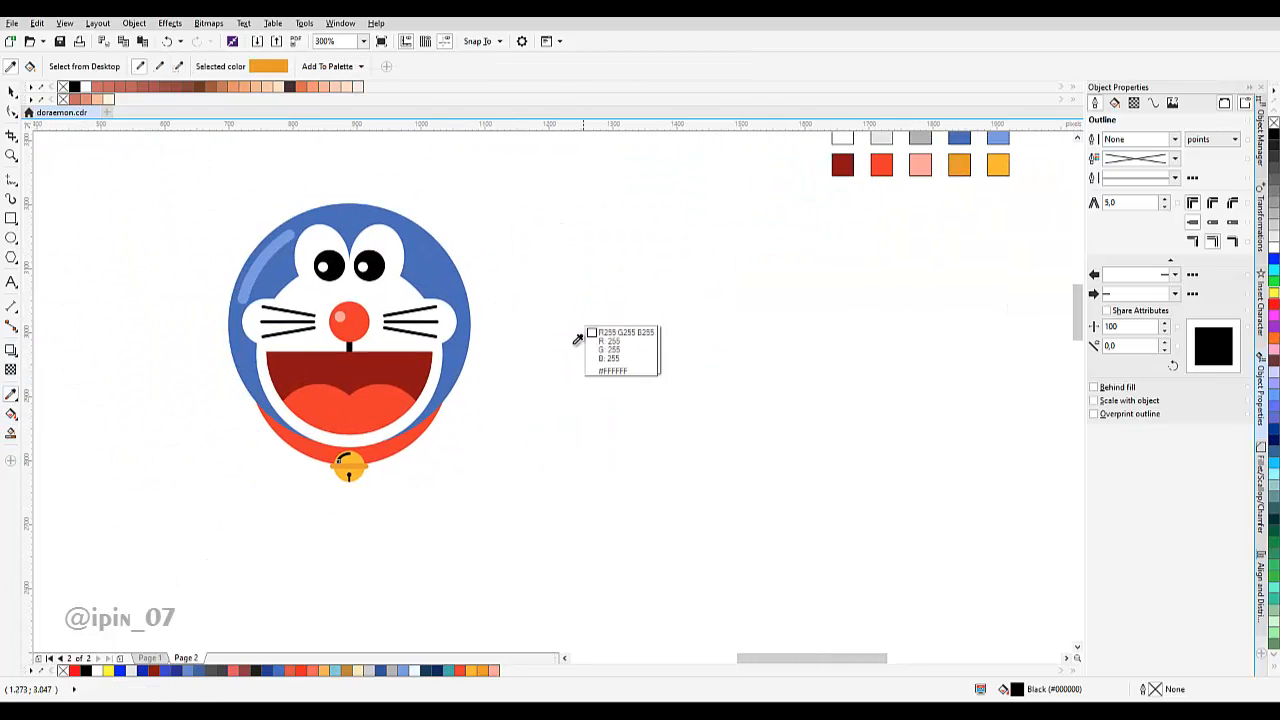
scroll(355, 450, up, 3)
click(348, 424)
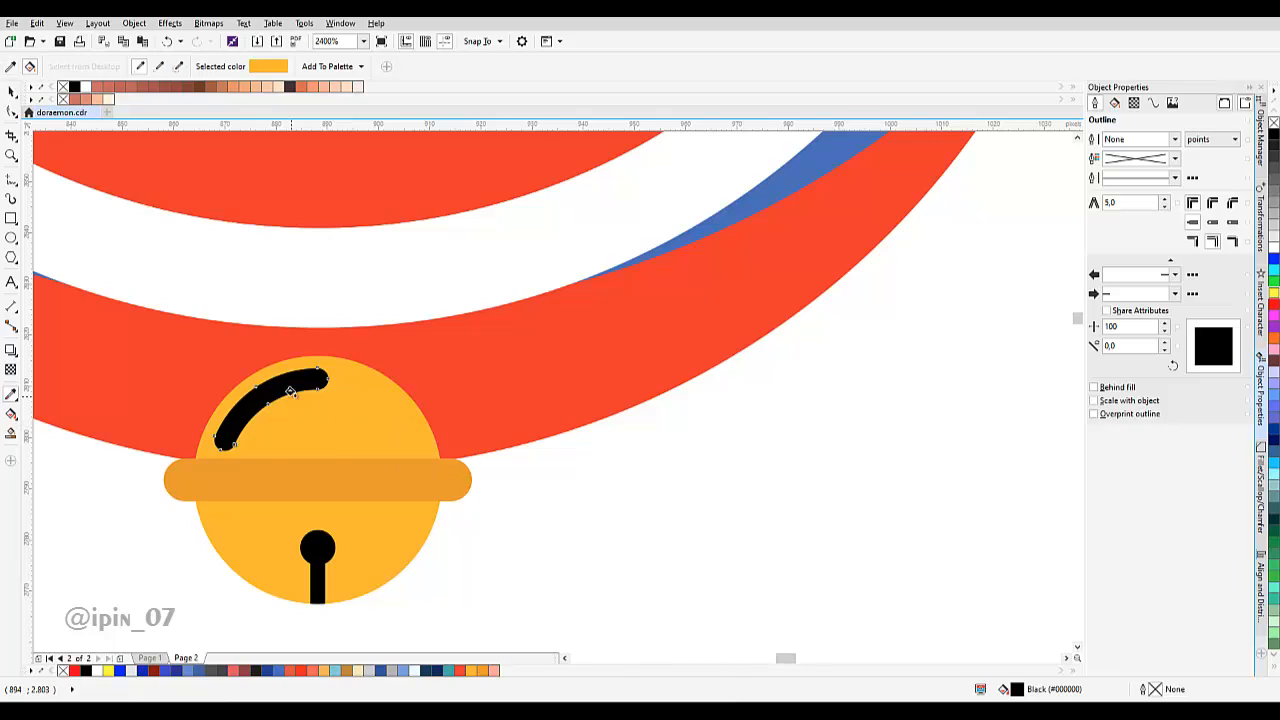
click(291, 391)
double_click(1014, 698)
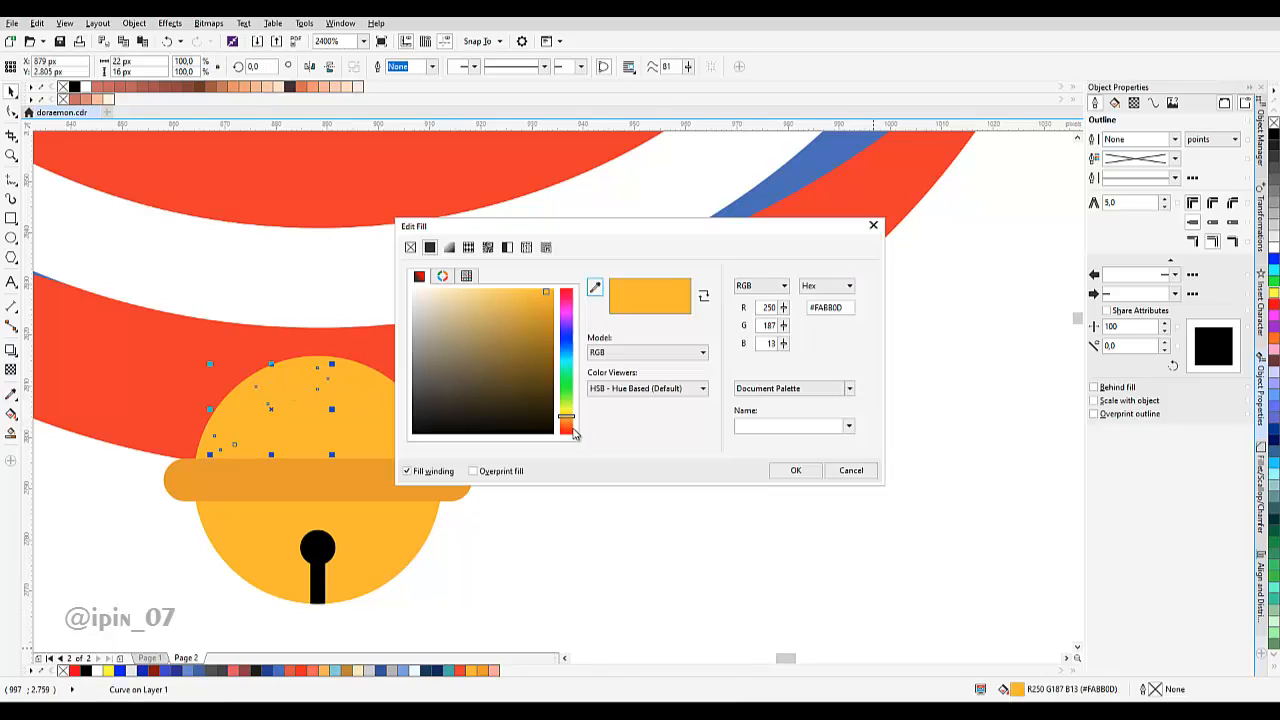
click(834, 472)
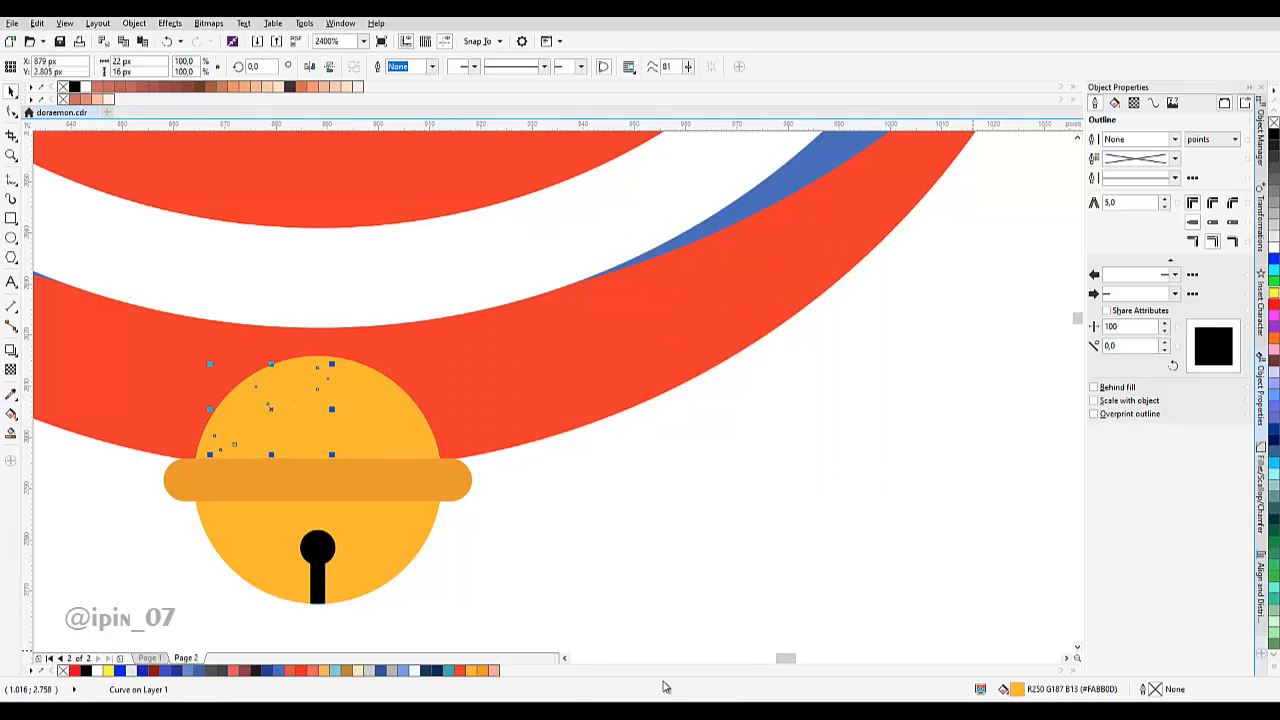
click(472, 679)
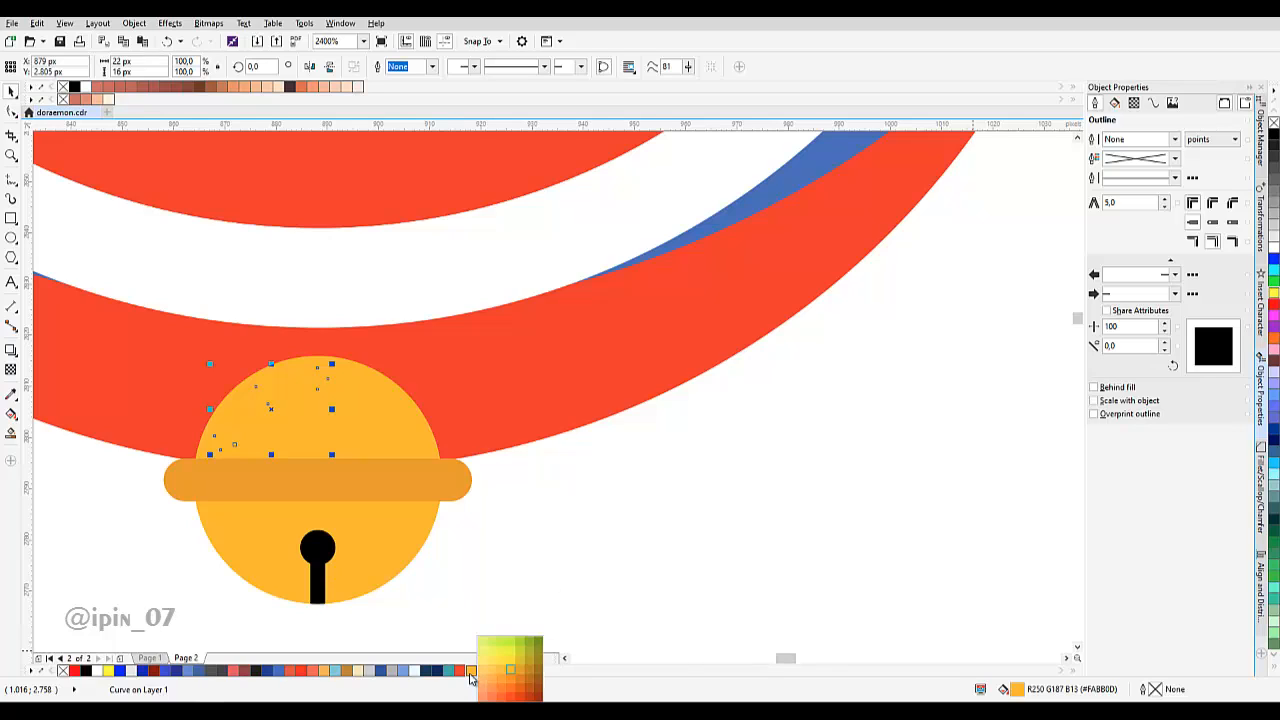
Lighten the highlight arc's fill to the pale yellow #FCDA7E.
double_click(1010, 694)
click(516, 291)
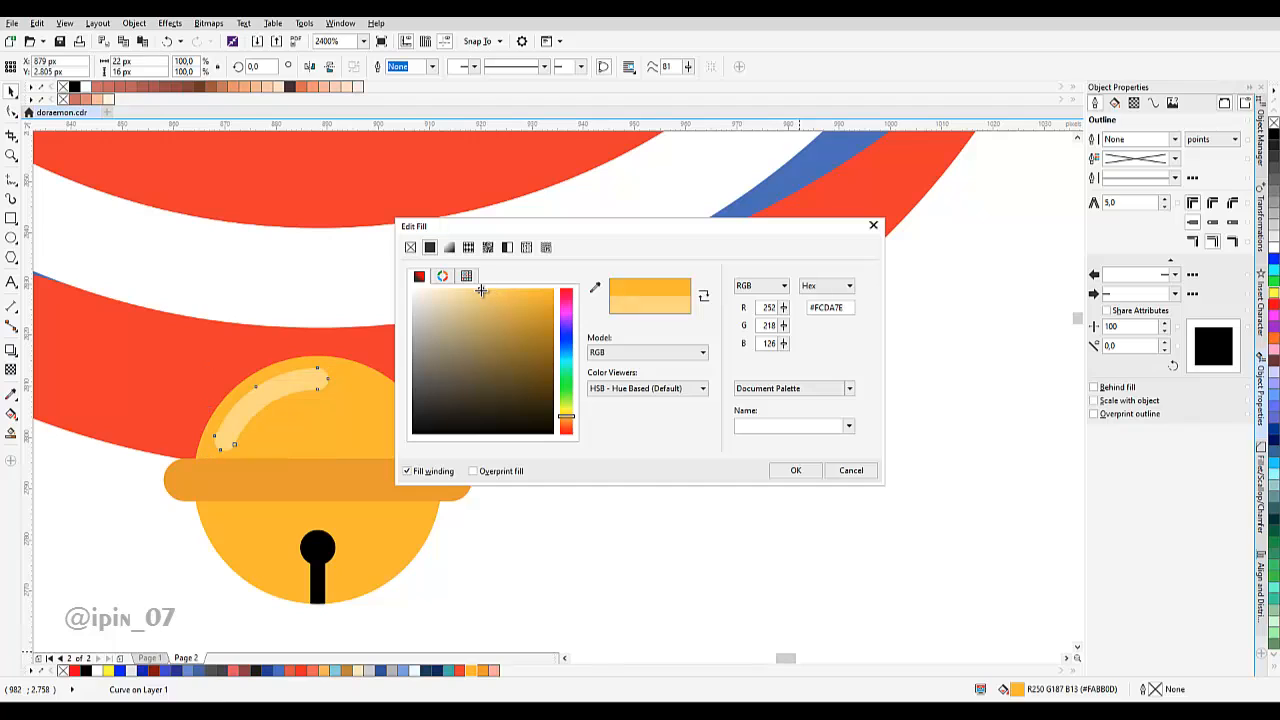
click(793, 469)
click(760, 466)
Draw a circle about 391 px in diameter for the body, centred below the nose over the lower head.
scroll(500, 460, down, 3)
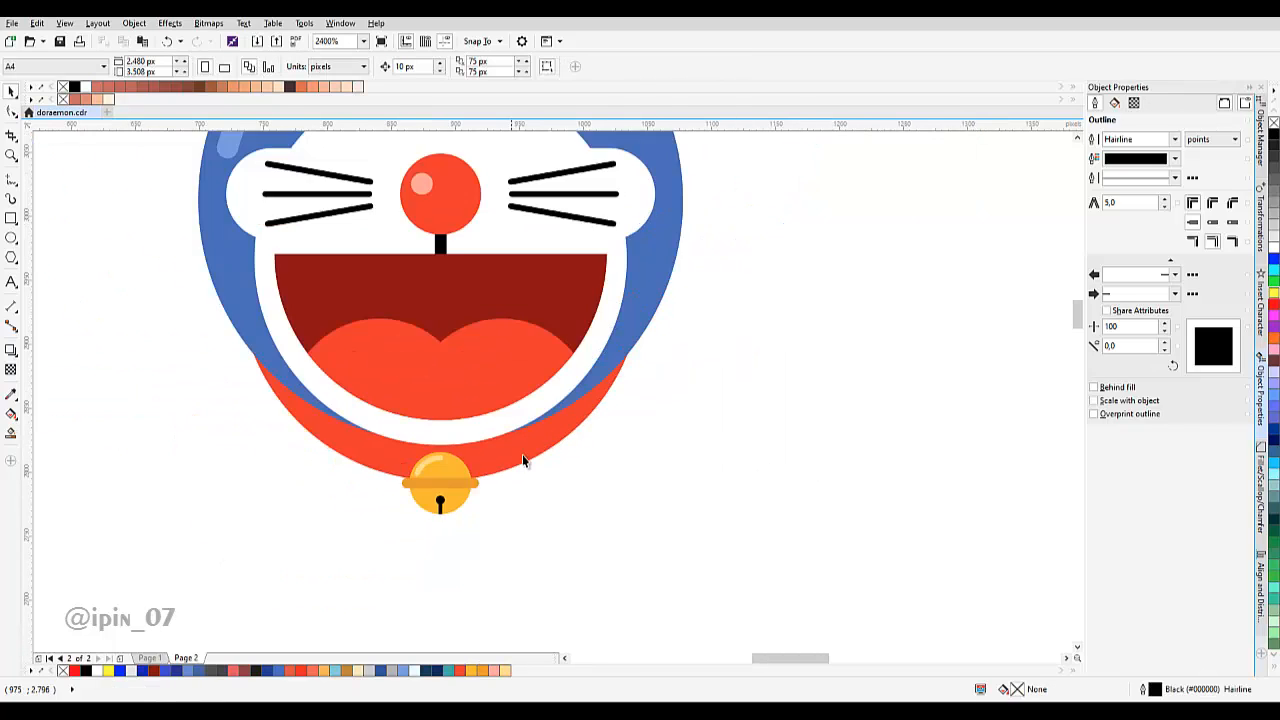
drag(577, 411, 535, 475)
click(12, 239)
drag(478, 407, 494, 338)
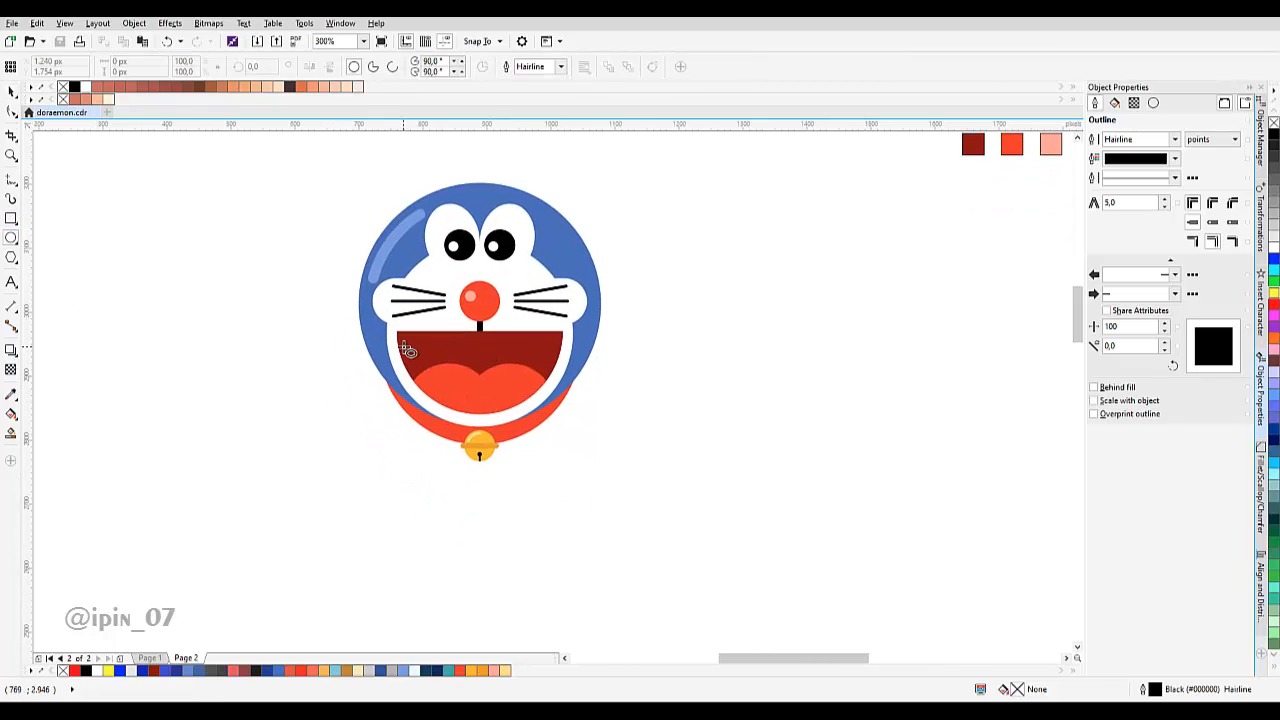
drag(386, 311, 542, 562)
key(space)
drag(558, 508, 528, 482)
Send the body circle behind the other objects and move it down below the head.
right_click(544, 462)
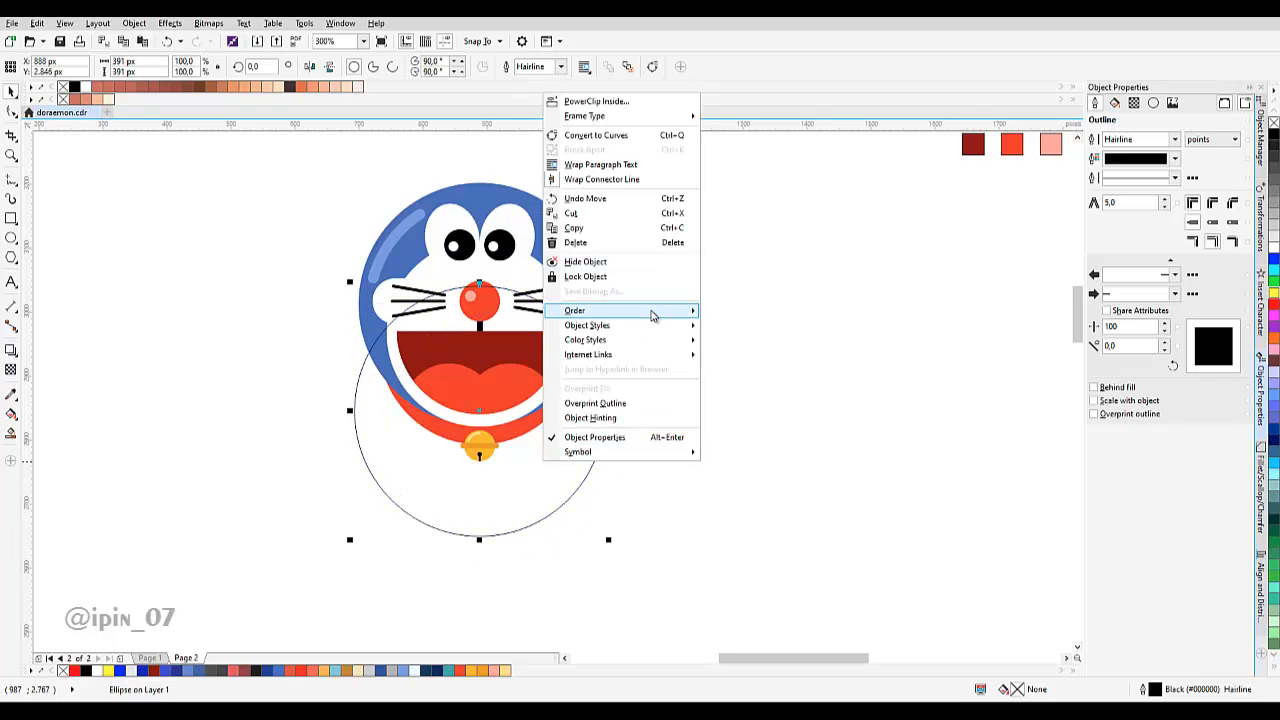
mouse_move(651, 311)
click(750, 328)
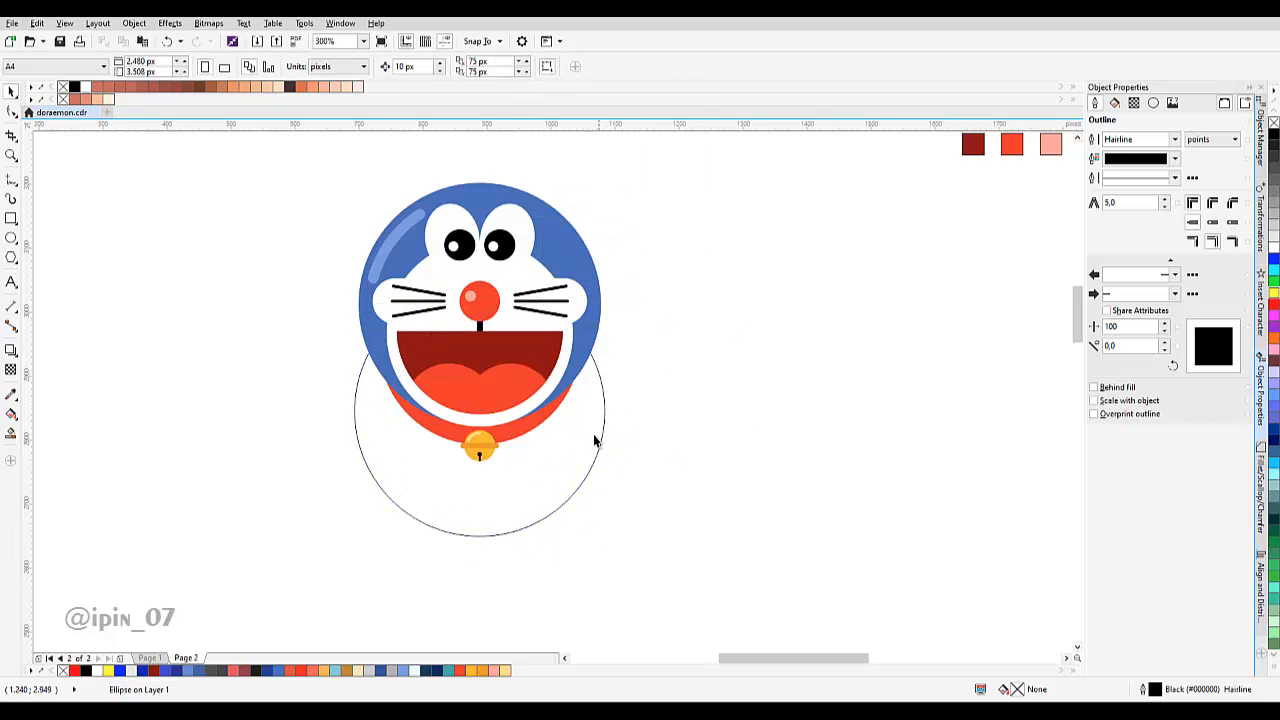
drag(594, 434, 595, 510)
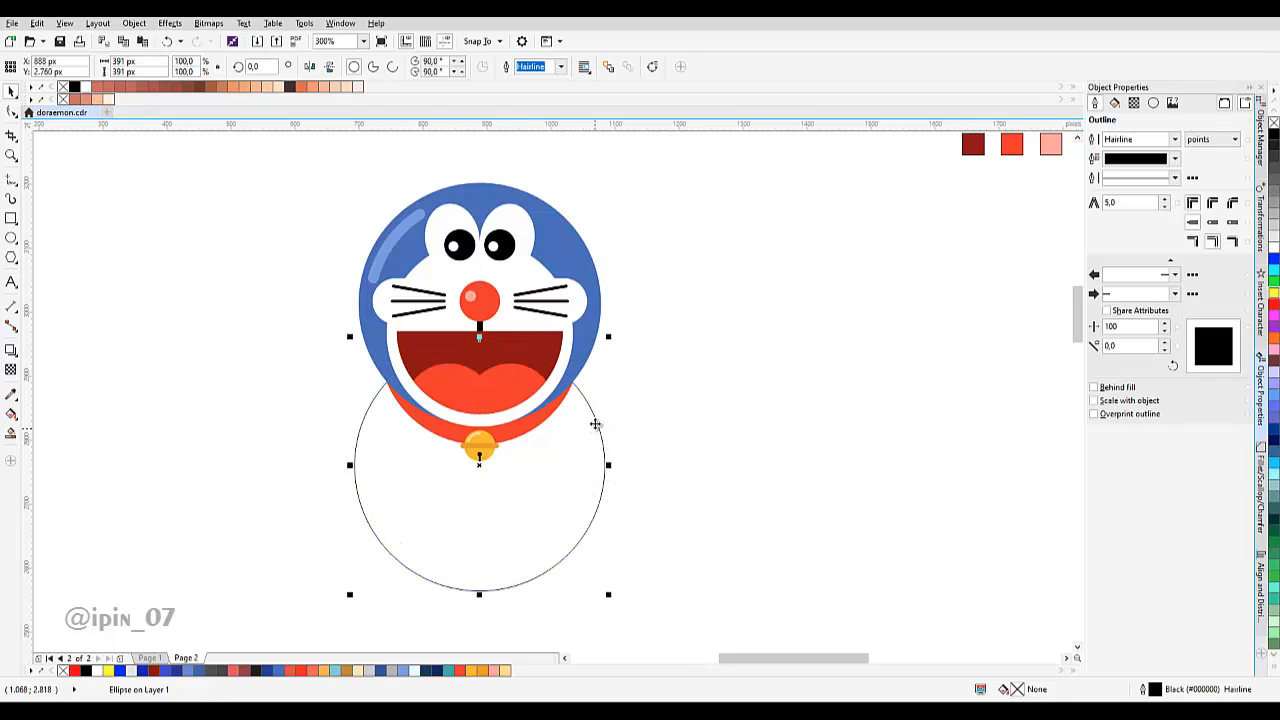
Scale the body circle down to about 325 px about its centre and move it slightly up.
drag(613, 333, 602, 341)
drag(578, 448, 578, 442)
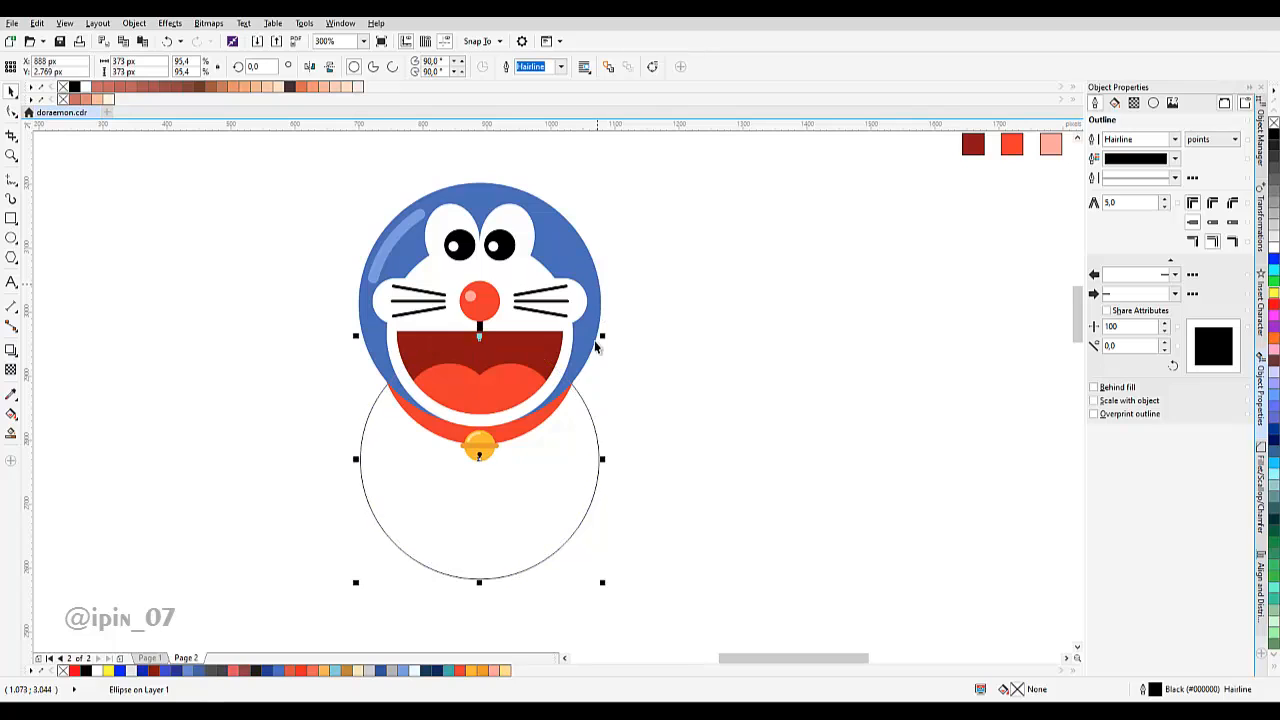
drag(605, 341, 591, 356)
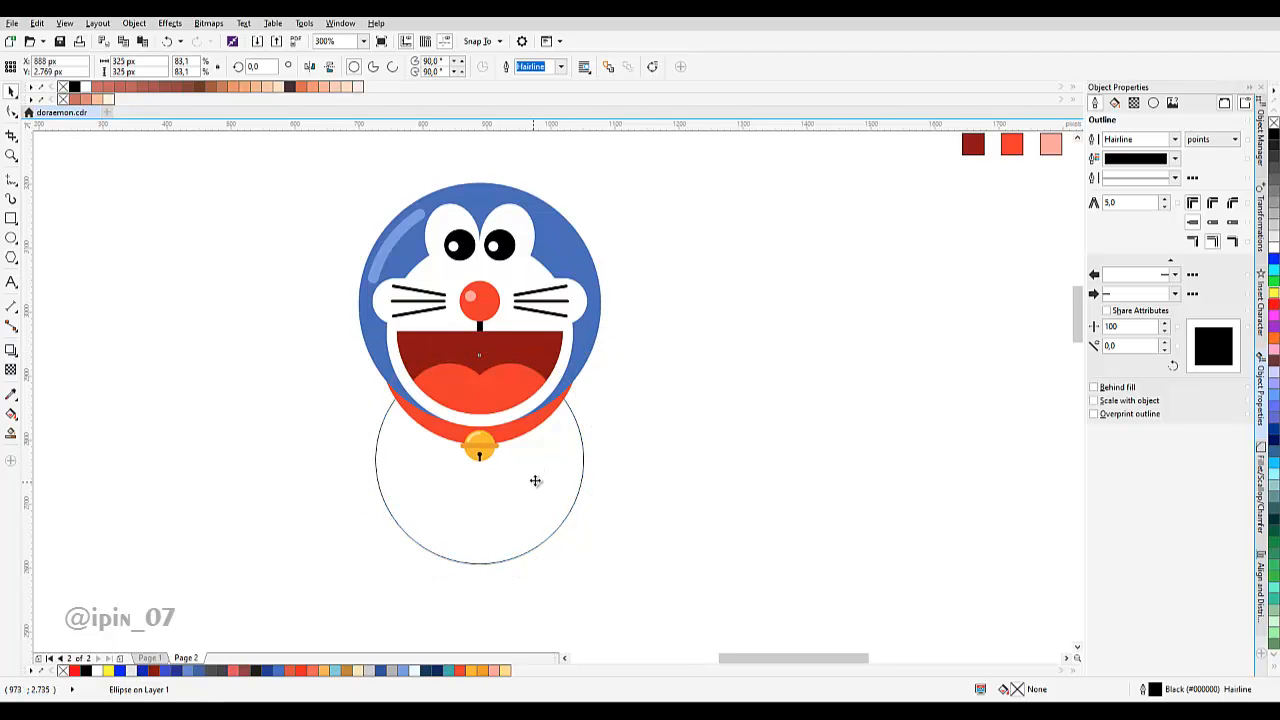
drag(536, 480, 536, 465)
Select the body circle together with the blue head and show the alignment options.
scroll(567, 410, up, 2)
shift+click(614, 270)
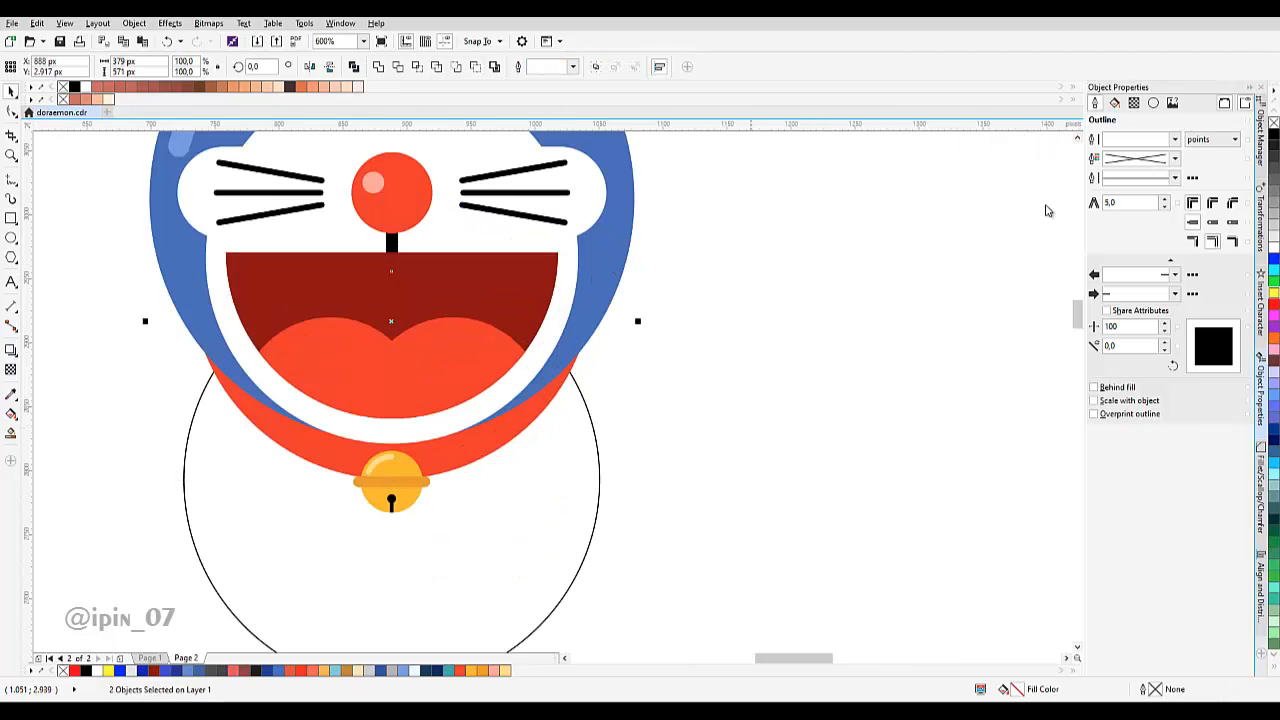
click(1261, 300)
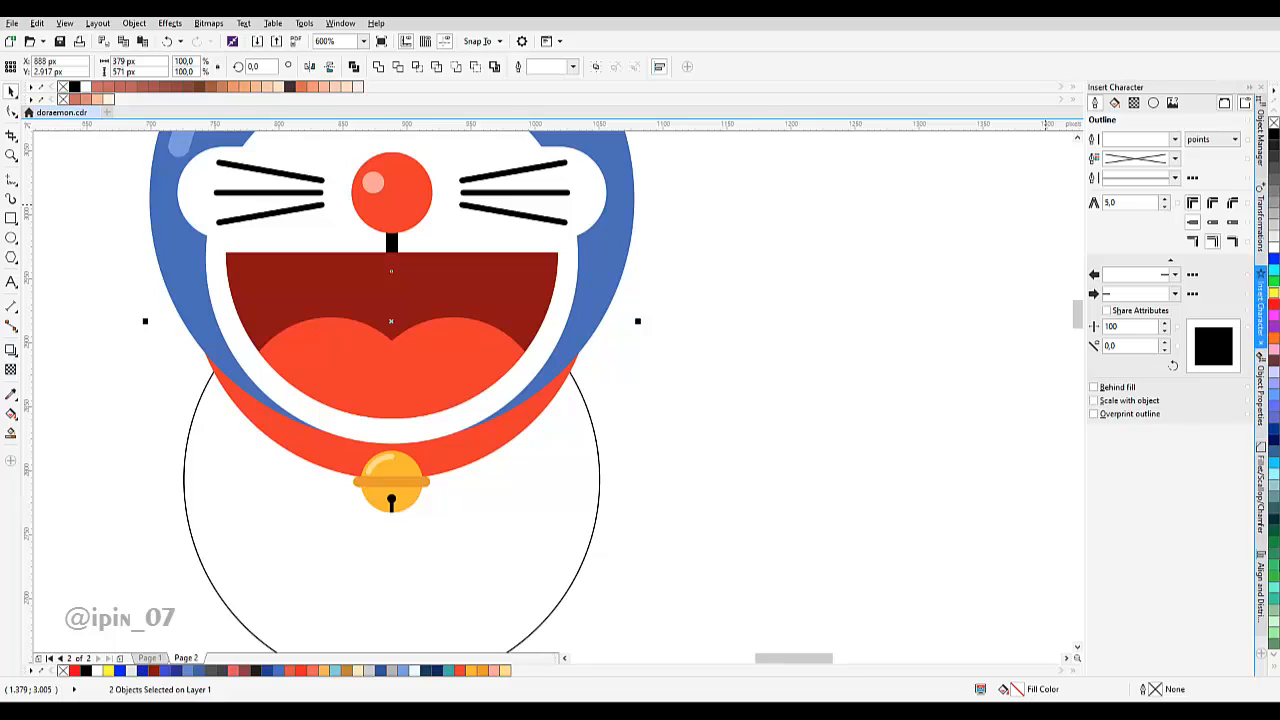
click(1261, 588)
click(588, 435)
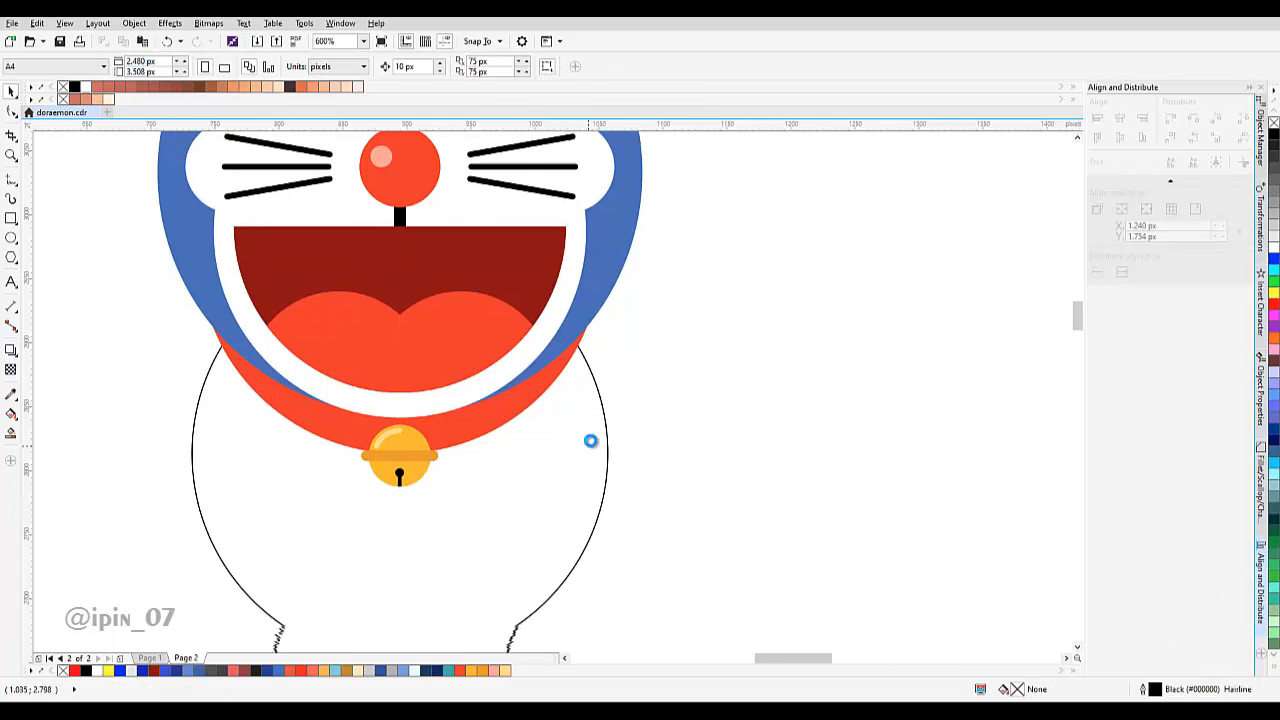
scroll(591, 440, down, 2)
scroll(543, 466, up, 4)
drag(322, 355, 322, 355)
scroll(432, 380, up, 2)
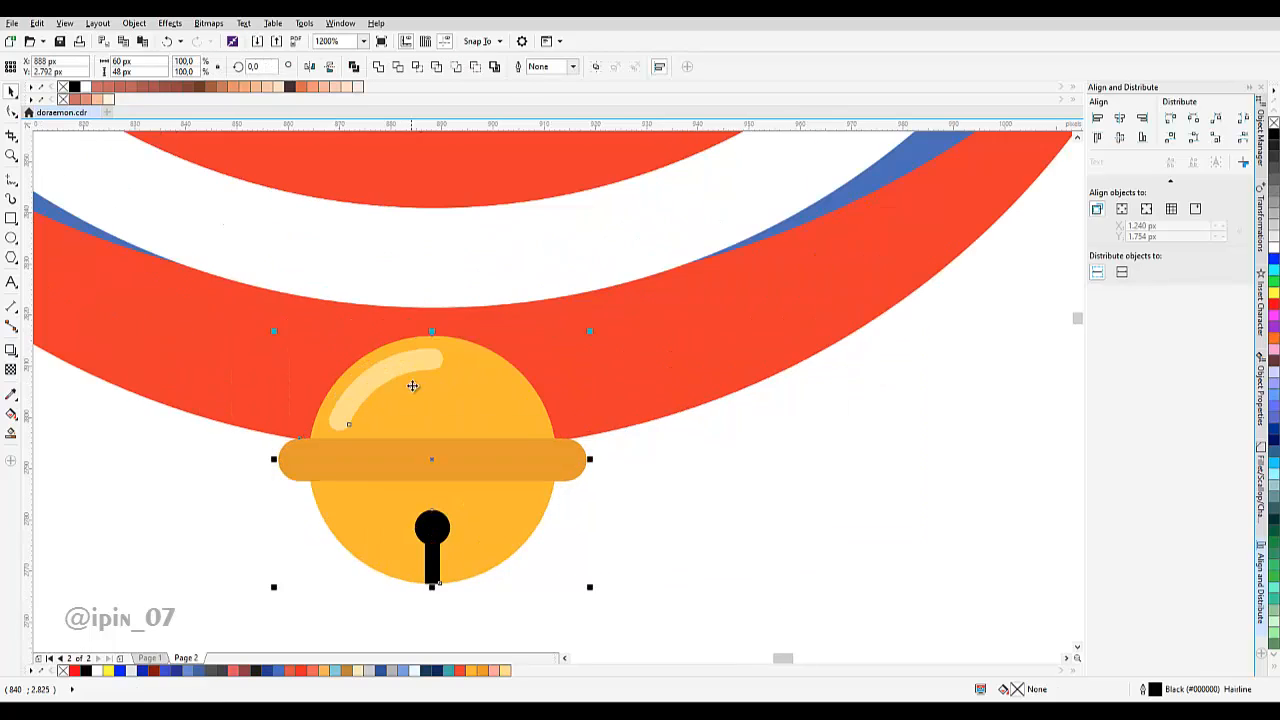
scroll(612, 429, down, 8)
click(611, 429)
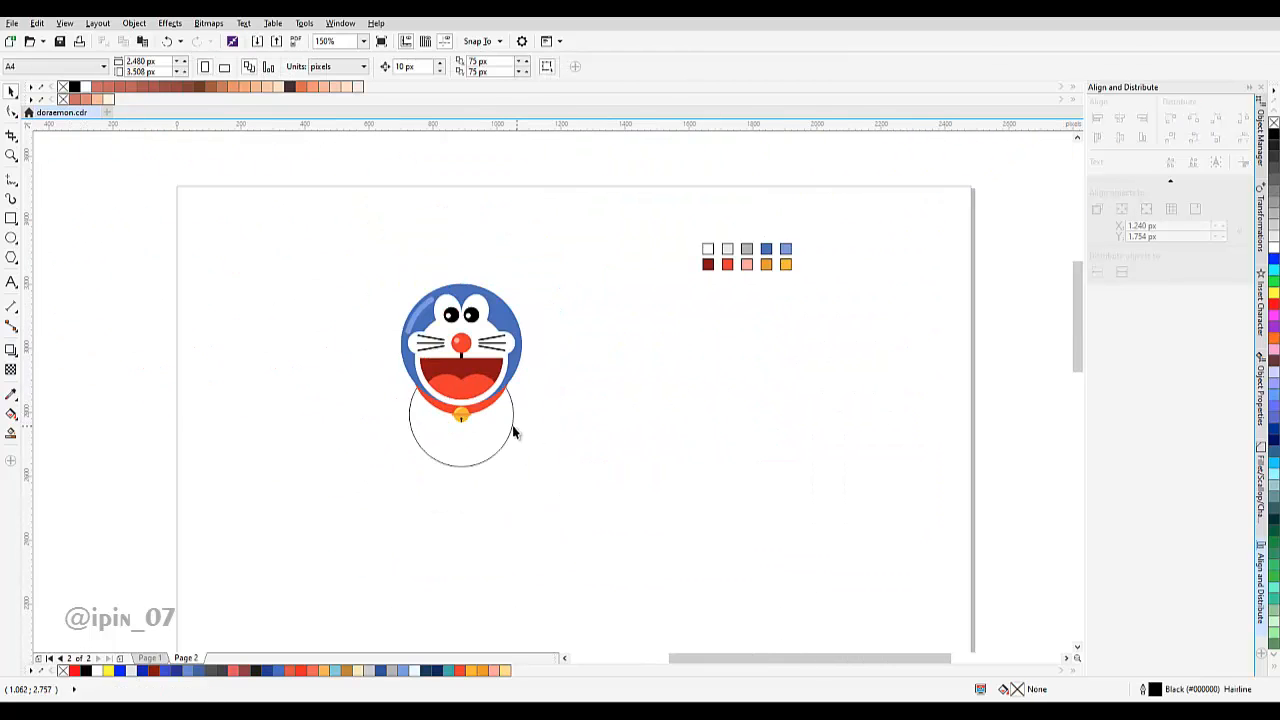
Move the body circle up to about Y 2.822 px so its sides meet the collar ends.
scroll(420, 425, up, 4)
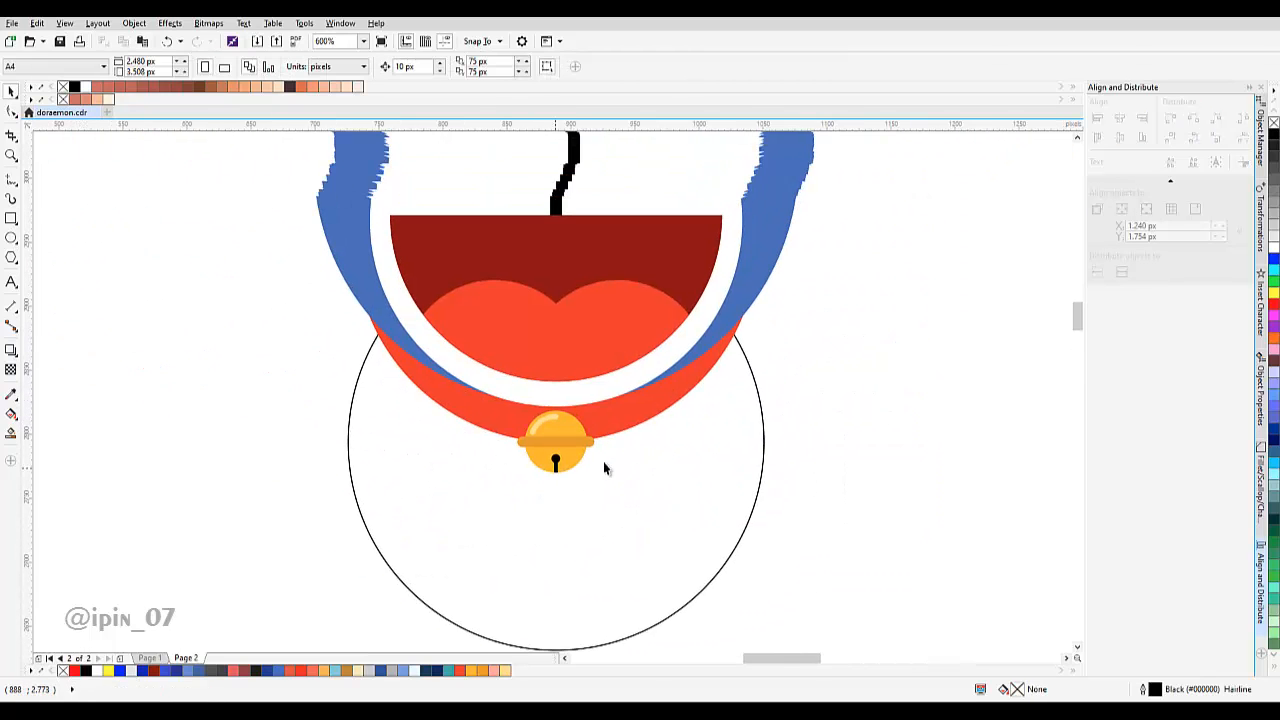
click(694, 443)
scroll(706, 414, up, 1)
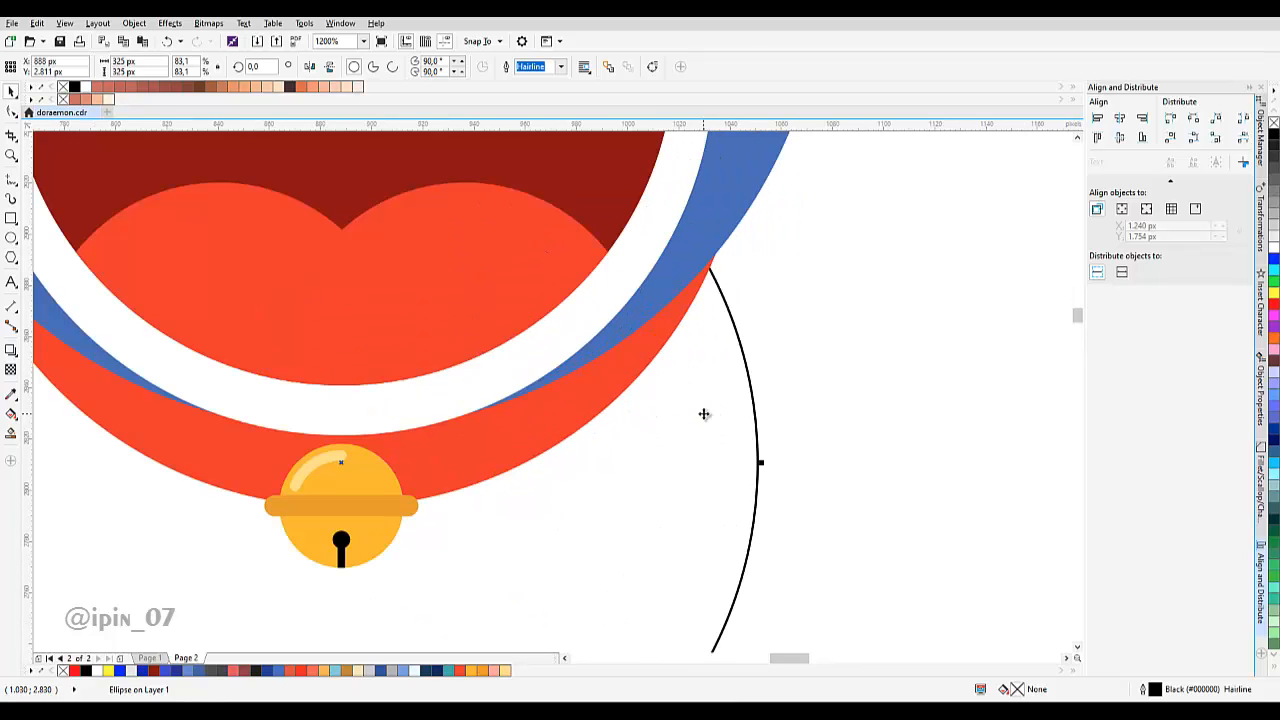
scroll(710, 386, down, 2)
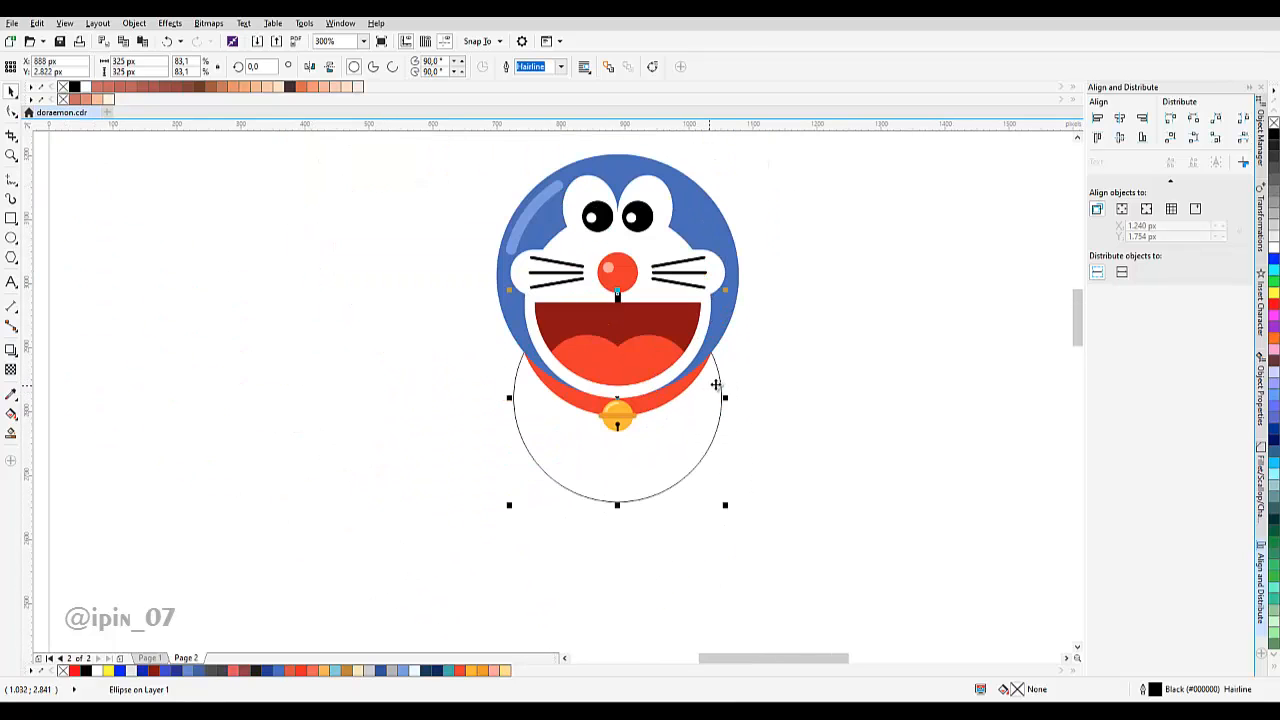
drag(716, 385, 585, 329)
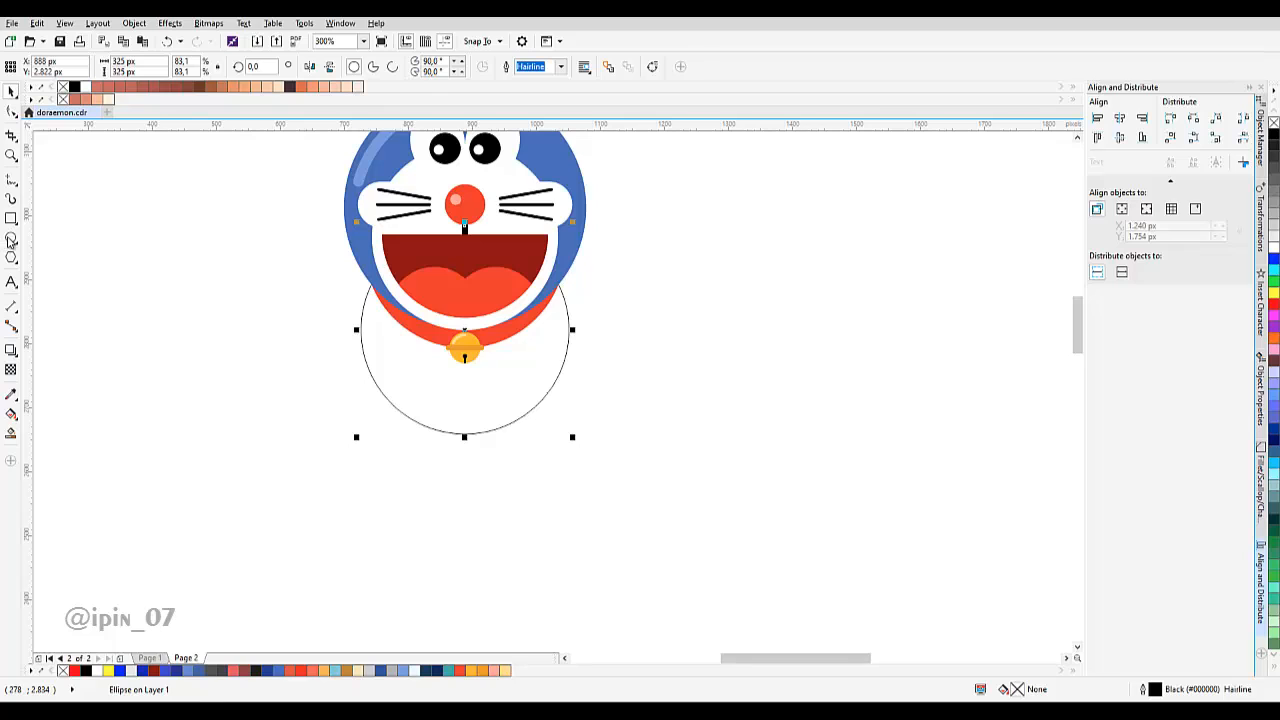
Draw a circle about 409 px wide below the bell and centre it horizontally on the body circle.
drag(358, 370, 586, 620)
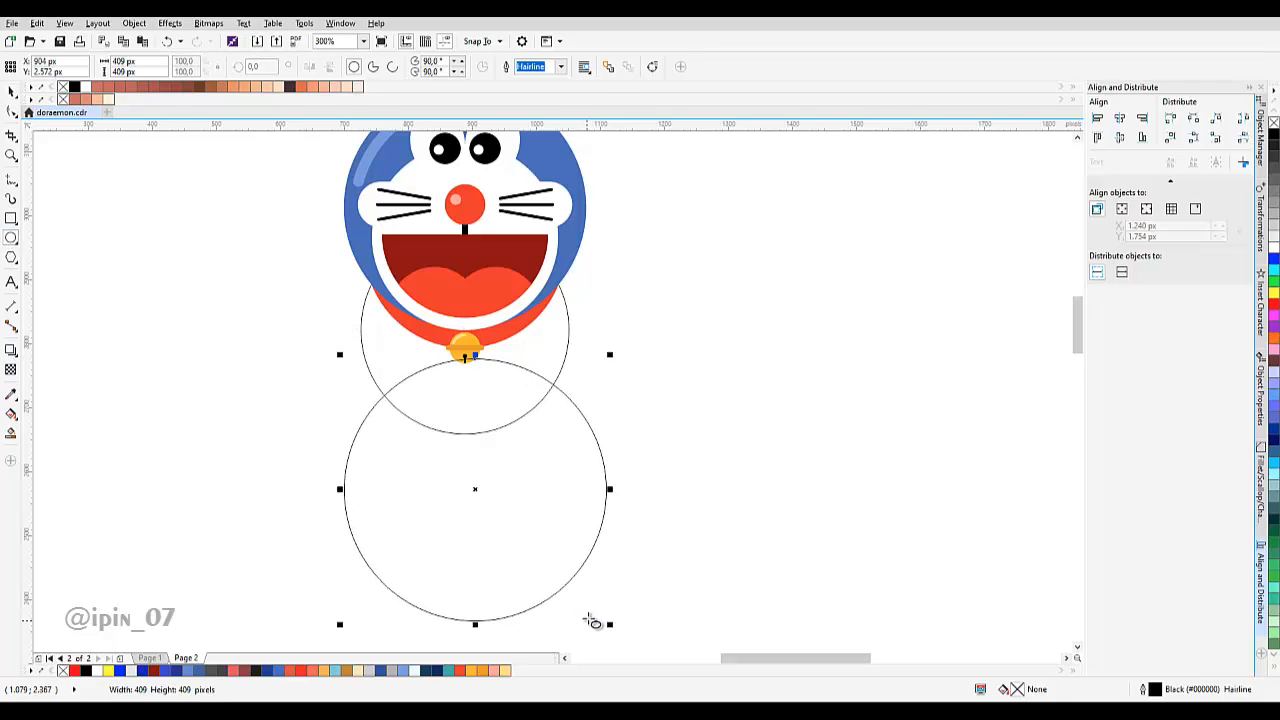
key(space)
drag(560, 551, 554, 520)
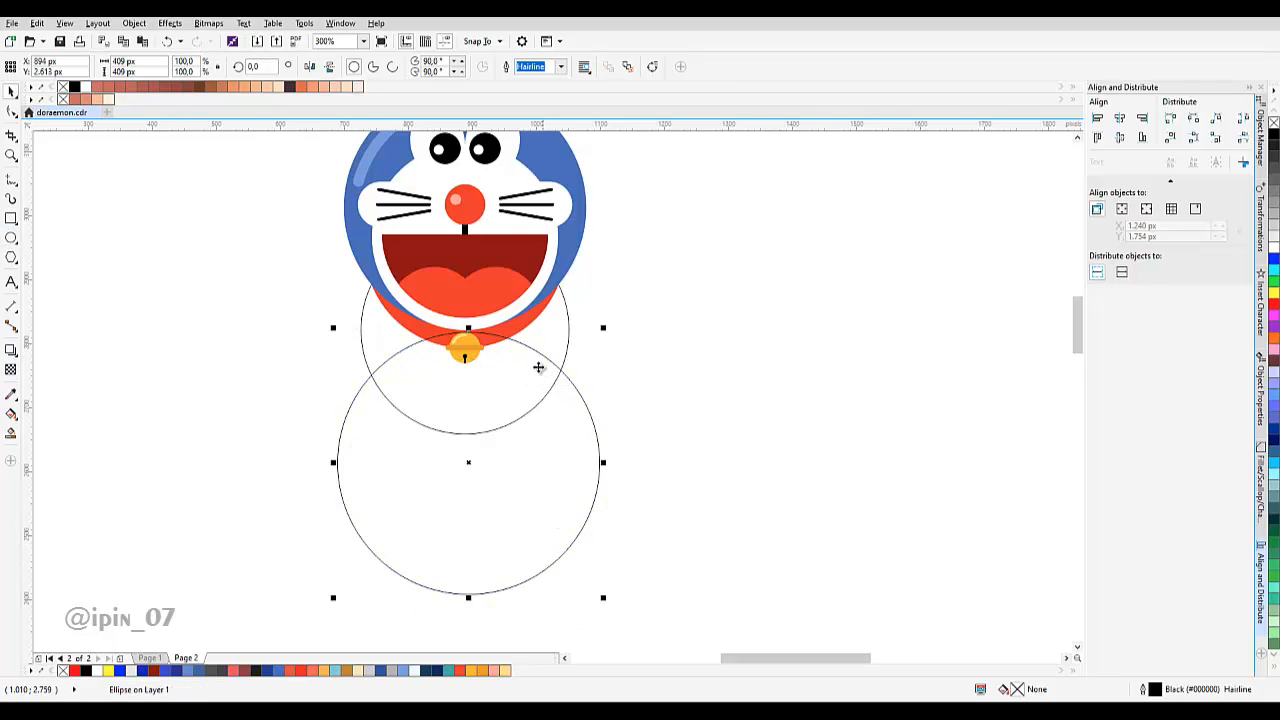
scroll(517, 366, up, 1)
drag(517, 366, 511, 386)
shift+click(569, 337)
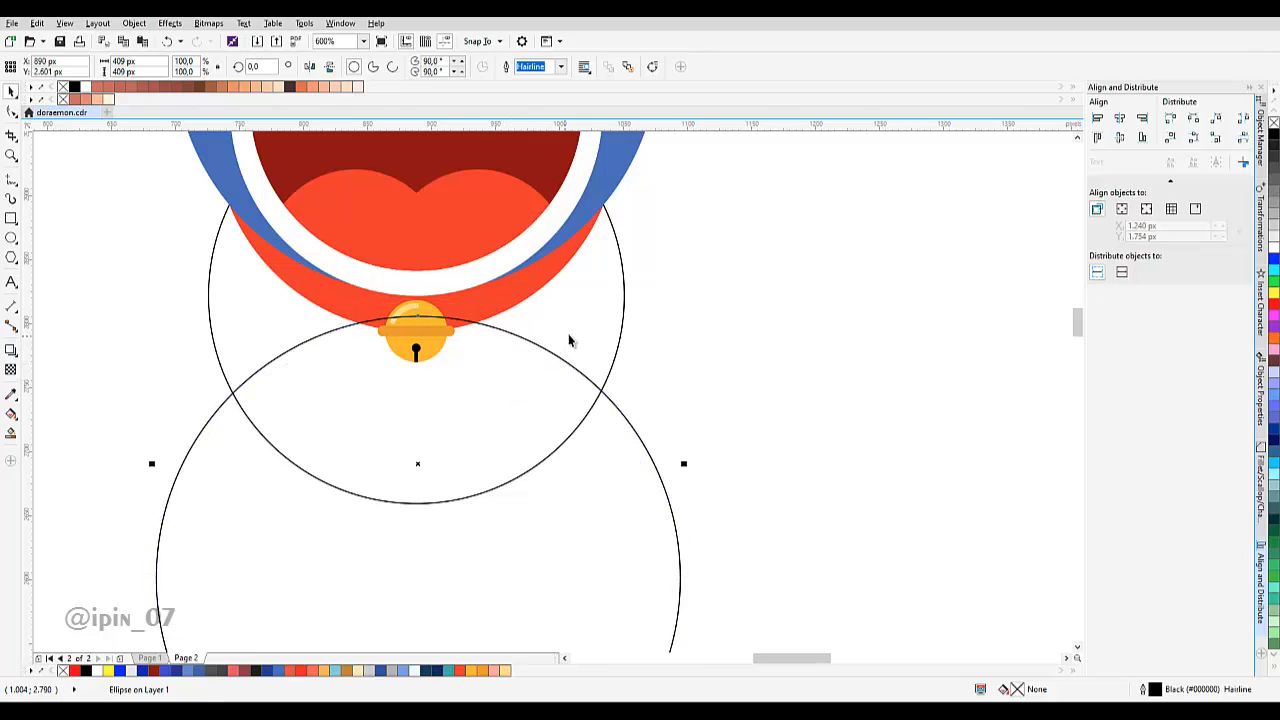
click(1122, 118)
Scale the new lower circle down to about 280 px.
drag(496, 295, 541, 345)
scroll(631, 391, down, 1)
click(652, 455)
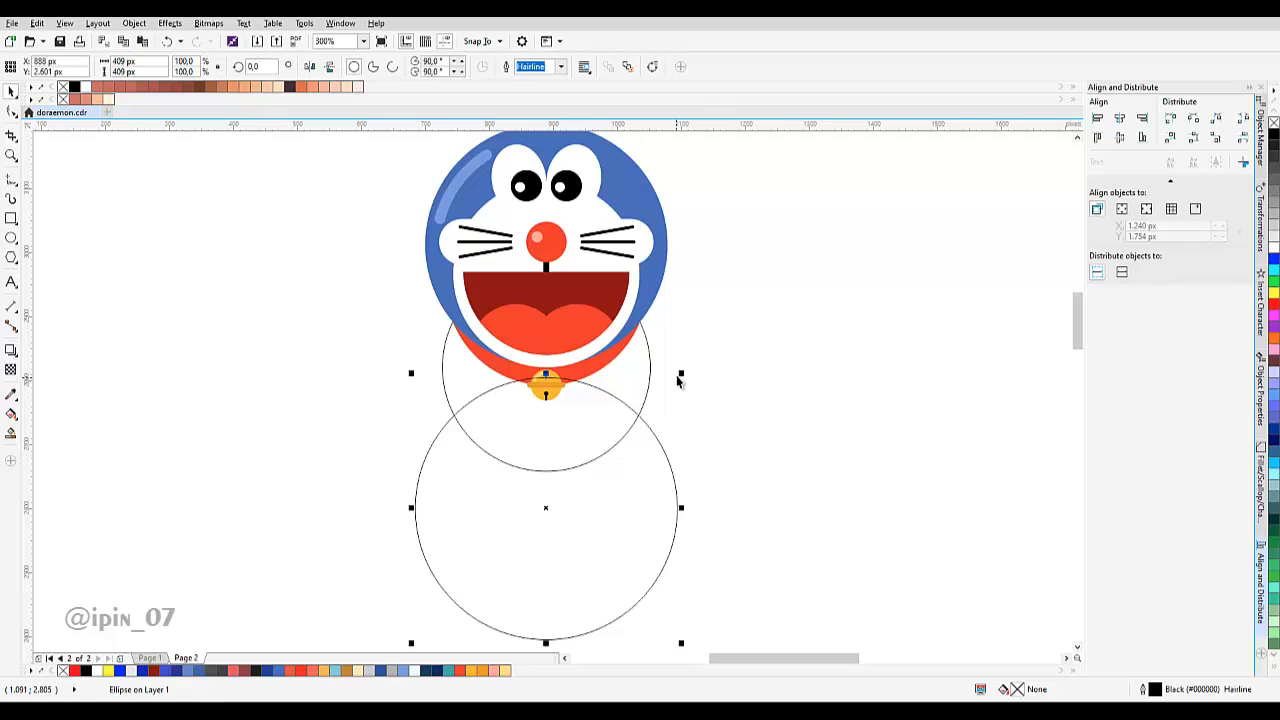
drag(677, 378, 702, 372)
scroll(574, 417, up, 3)
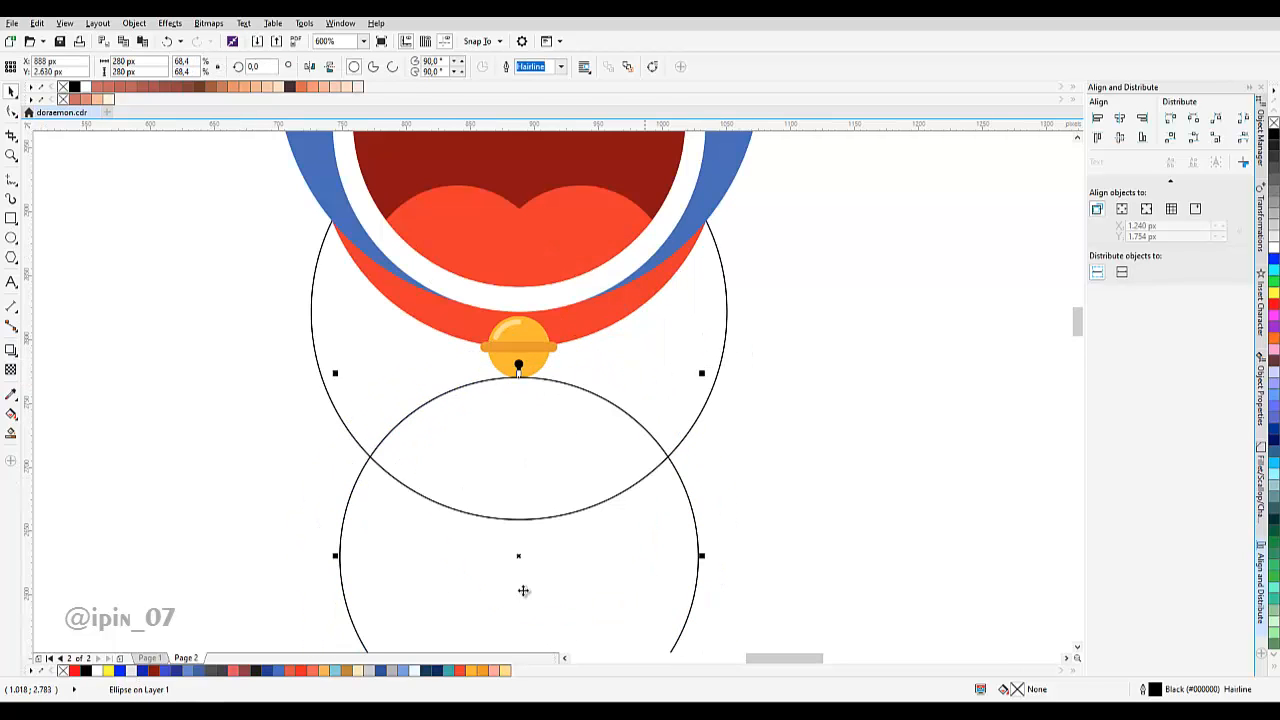
Move the 280 px circle up over the lower part of the bell and intersect it with the body circle to form the belly.
drag(533, 505, 580, 436)
shift+click(703, 331)
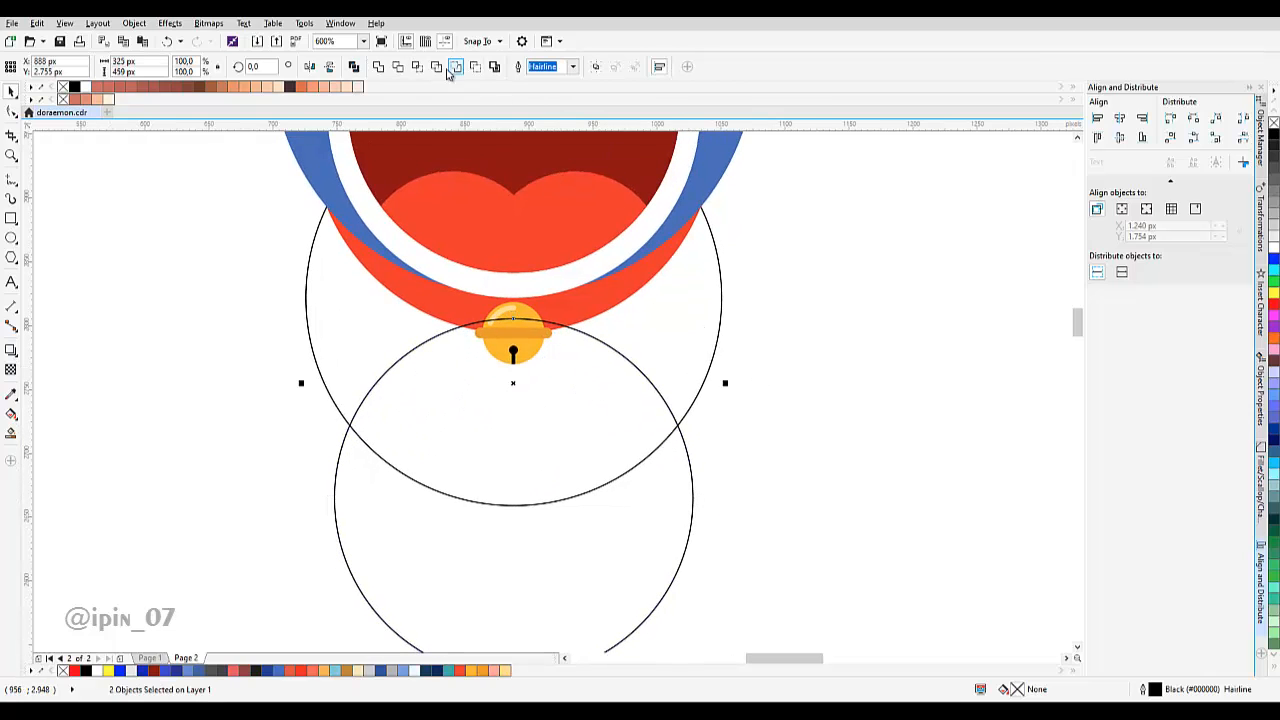
click(418, 66)
Move the leftover circle up over the belly and scale it down to about 184 px for the pocket.
drag(609, 512, 634, 555)
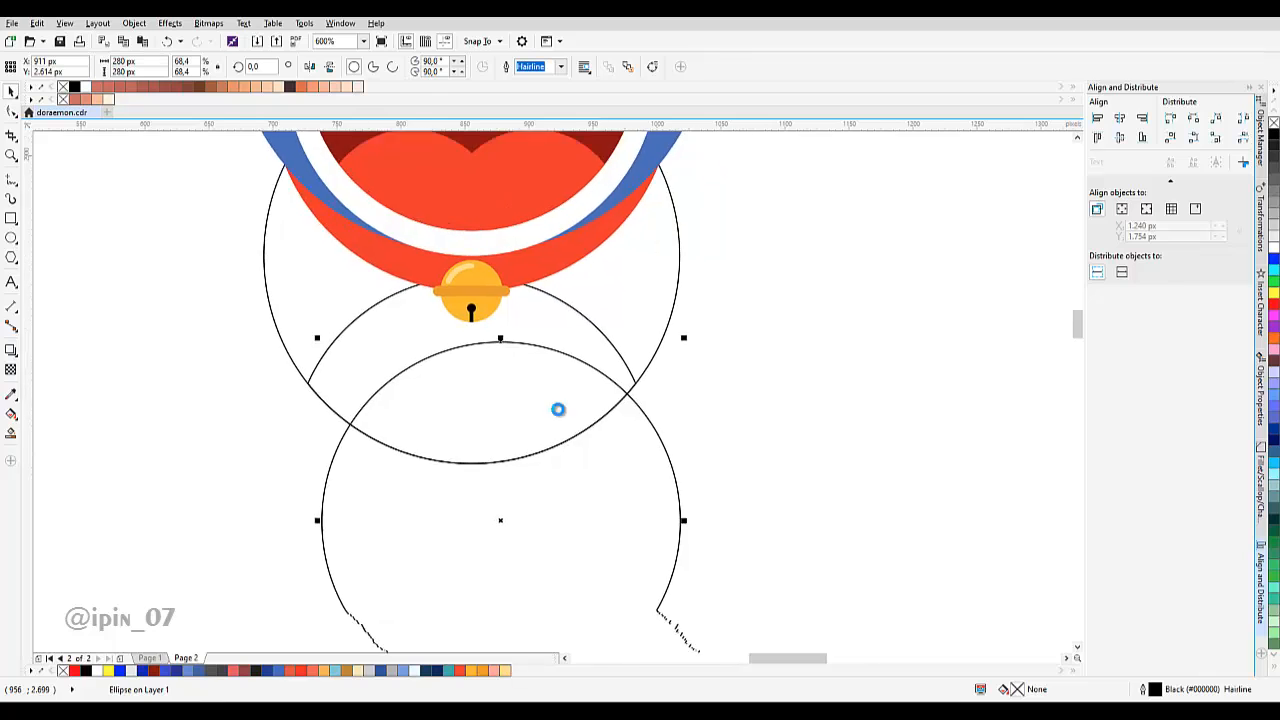
scroll(561, 415, down, 1)
drag(576, 440, 556, 318)
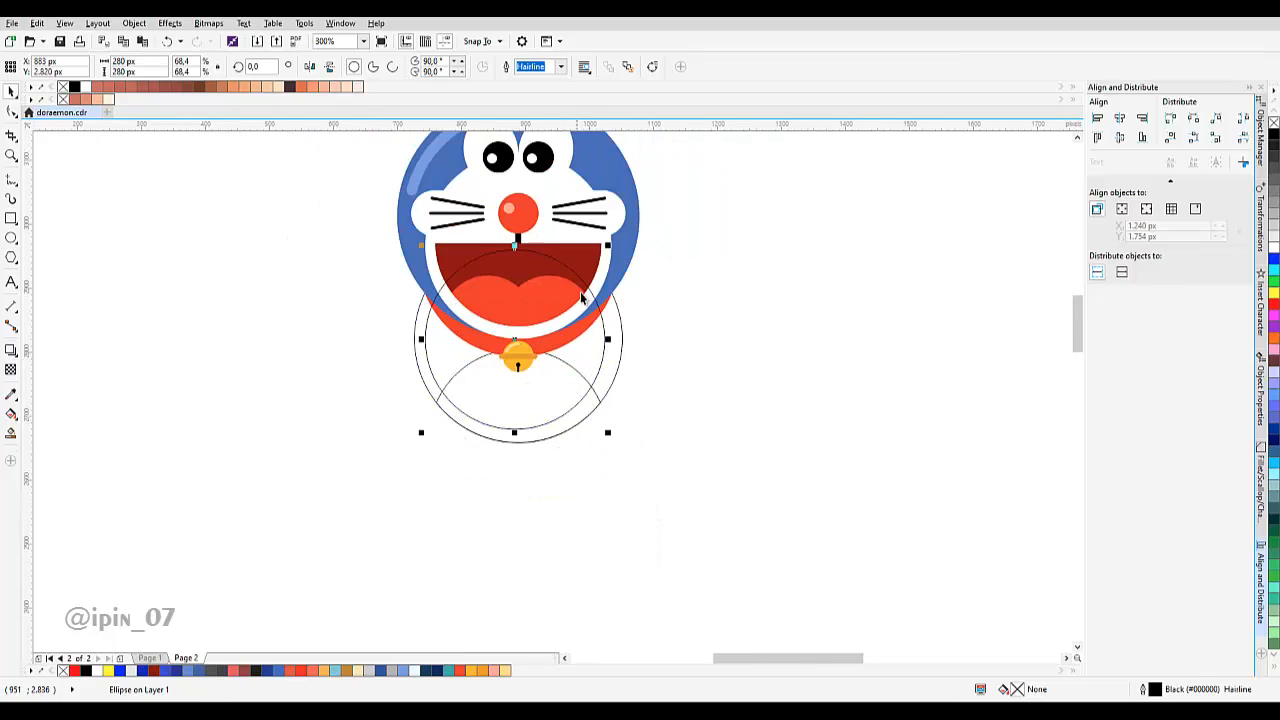
scroll(586, 286, up, 1)
drag(627, 210, 566, 272)
drag(558, 395, 571, 328)
drag(522, 387, 520, 453)
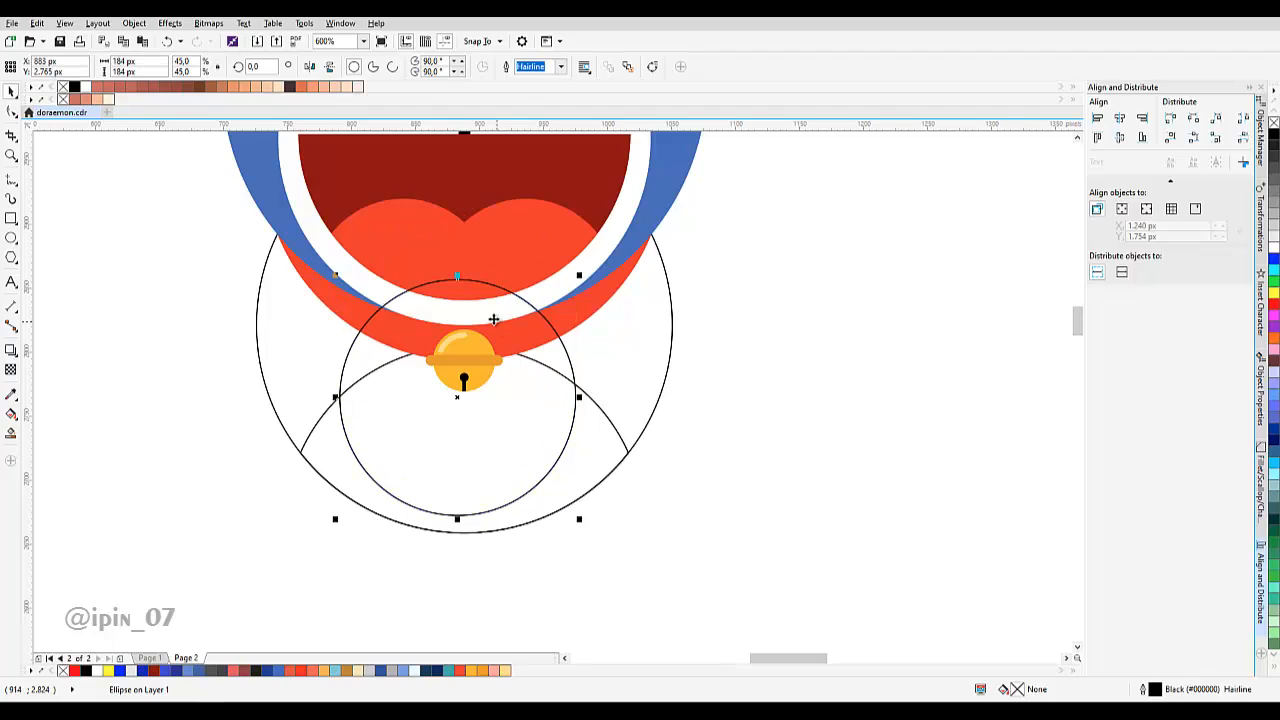
Turn the pocket circle into a 180-degree half-circle pie and mirror it vertically so the flat side faces up.
click(371, 66)
key(F10)
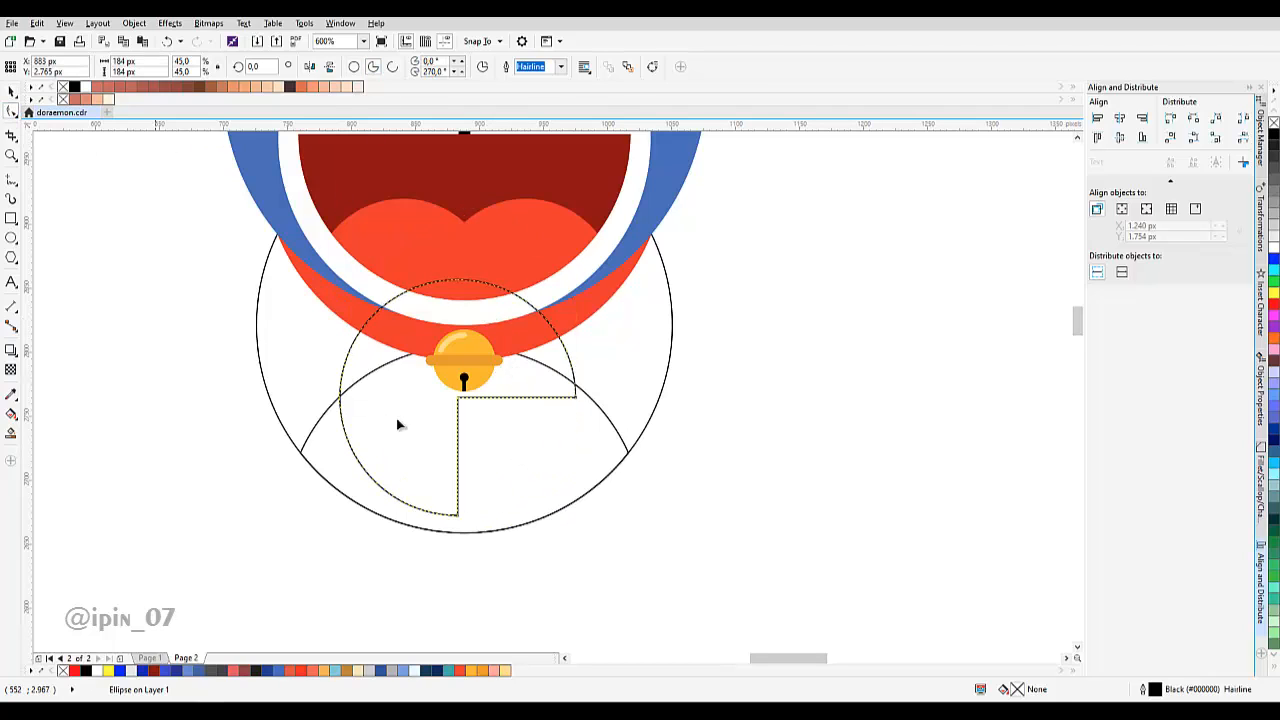
drag(462, 520, 343, 397)
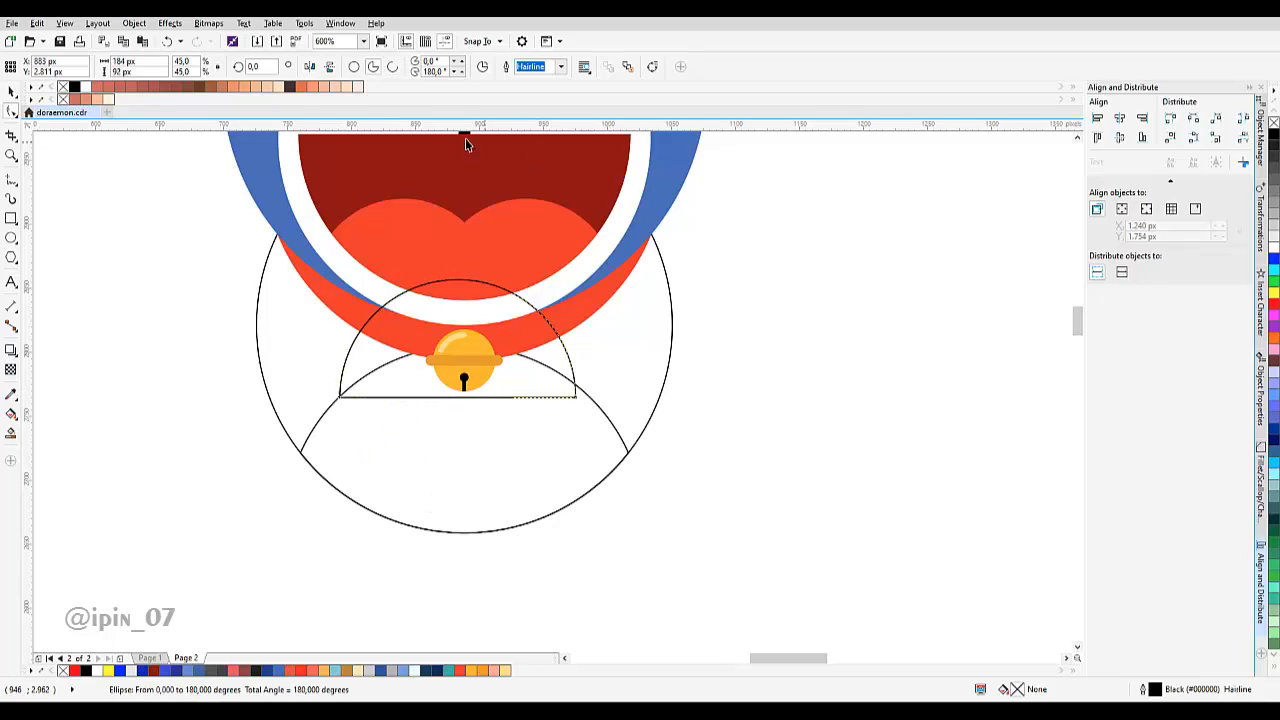
key(space)
click(329, 66)
Place the half circle below the bell, scale it to about 151 px wide, and centre it horizontally on the belly.
scroll(524, 392, up, 2)
drag(493, 355, 514, 595)
drag(628, 343, 586, 364)
drag(450, 414, 531, 404)
shift+click(661, 314)
click(1121, 119)
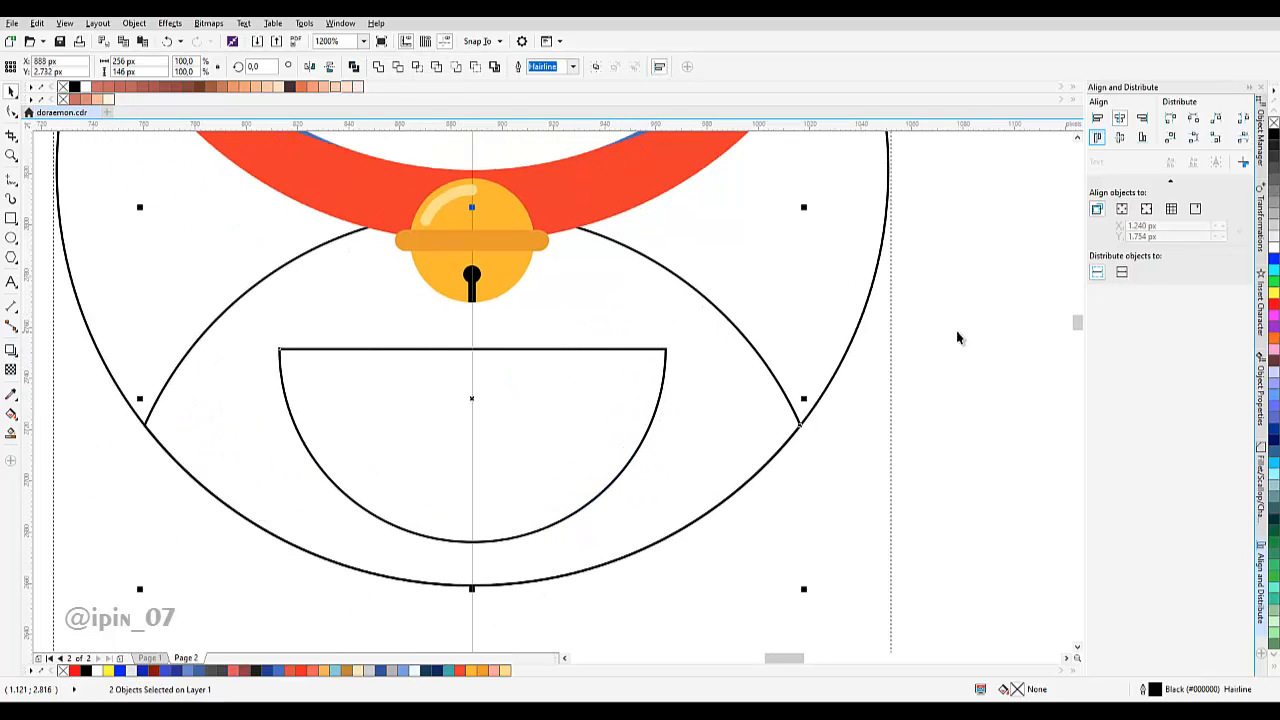
click(957, 337)
Sample the head's blue with the Color Eyedropper and fill the body circle with it.
scroll(609, 420, down, 5)
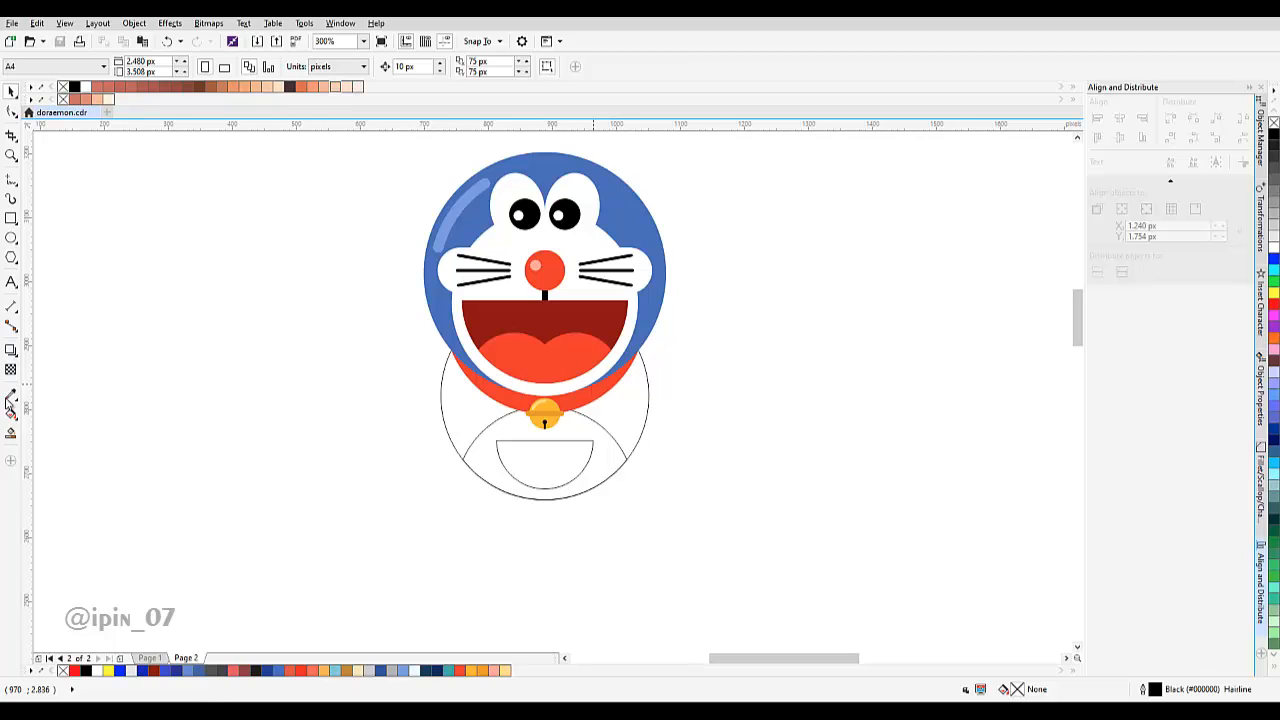
click(11, 400)
click(632, 236)
click(623, 404)
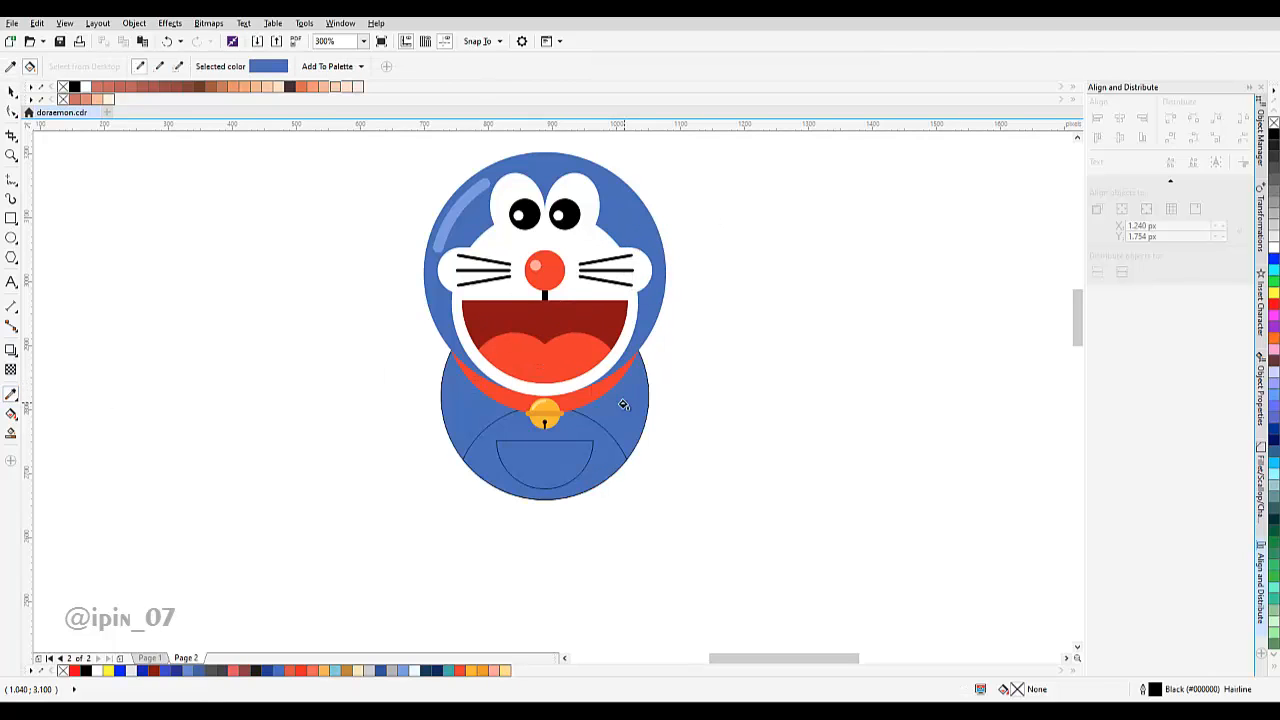
Fill the belly shape with white sampled from the drawing, undoing the misplaced fill on the pocket, and save the file.
shift+click(660, 336)
click(571, 460)
scroll(587, 437, up, 2)
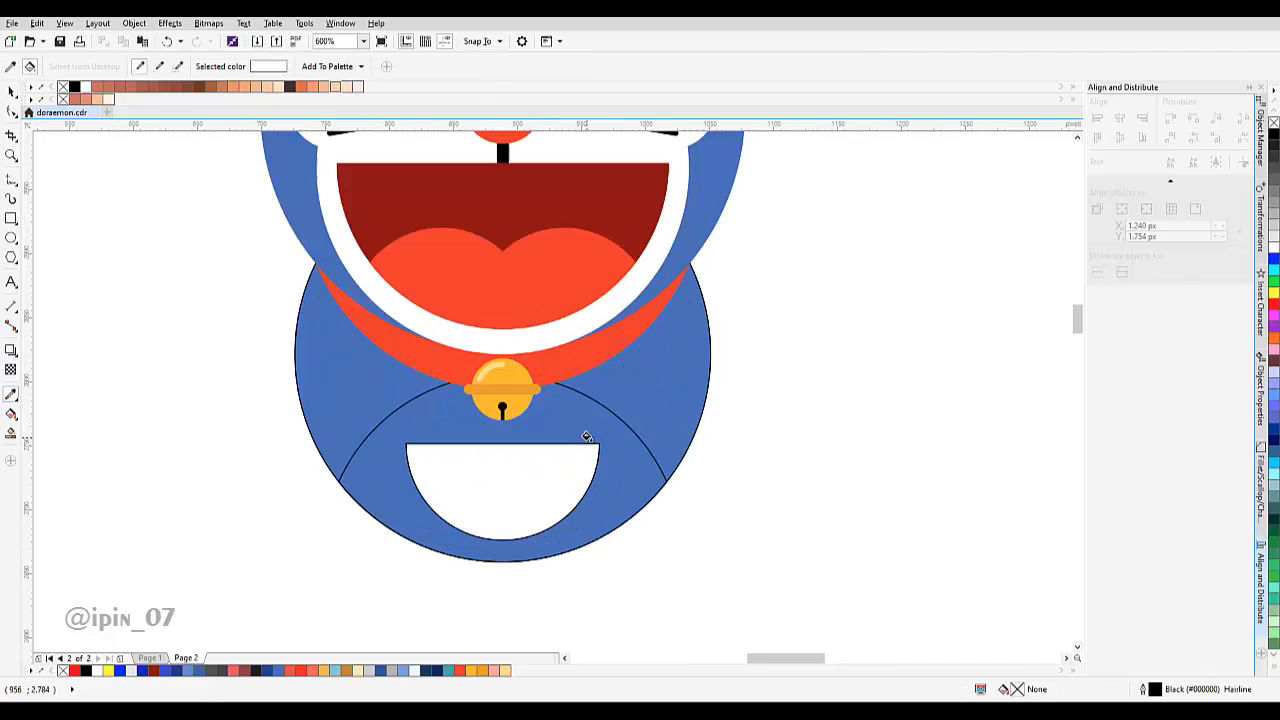
key(ctrl+z)
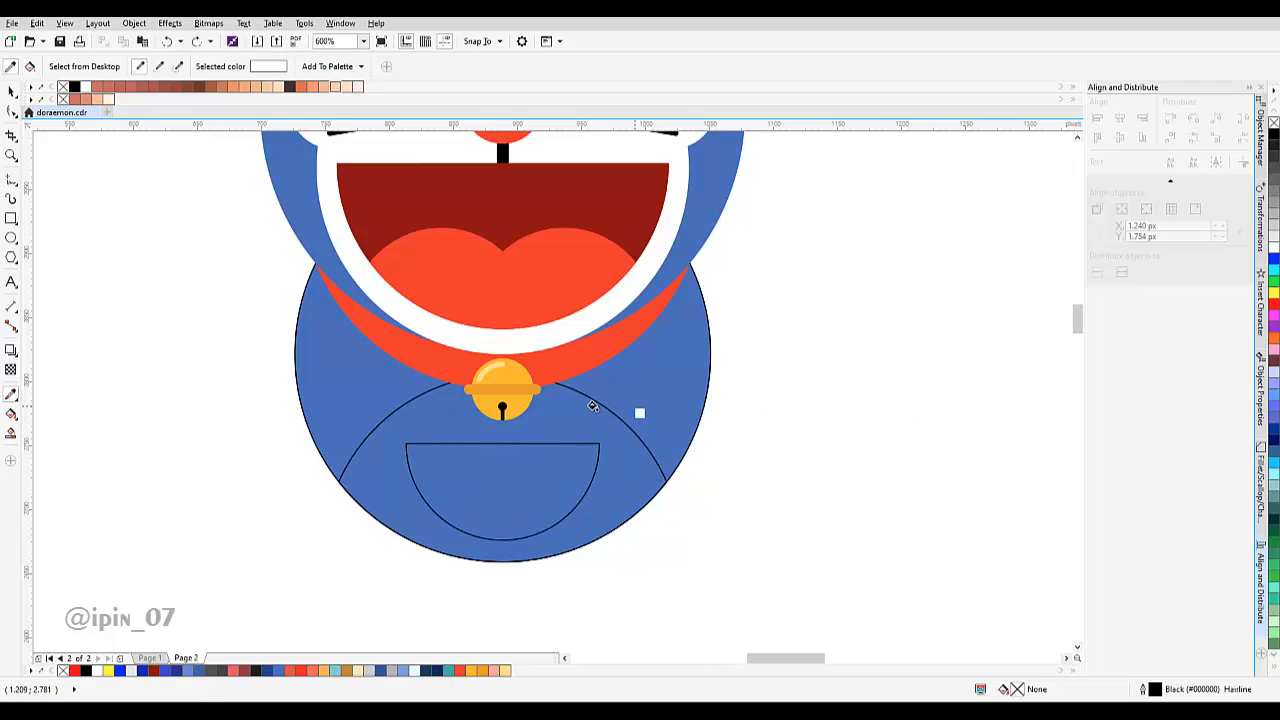
click(566, 431)
scroll(571, 460, down, 2)
scroll(579, 460, up, 1)
key(space)
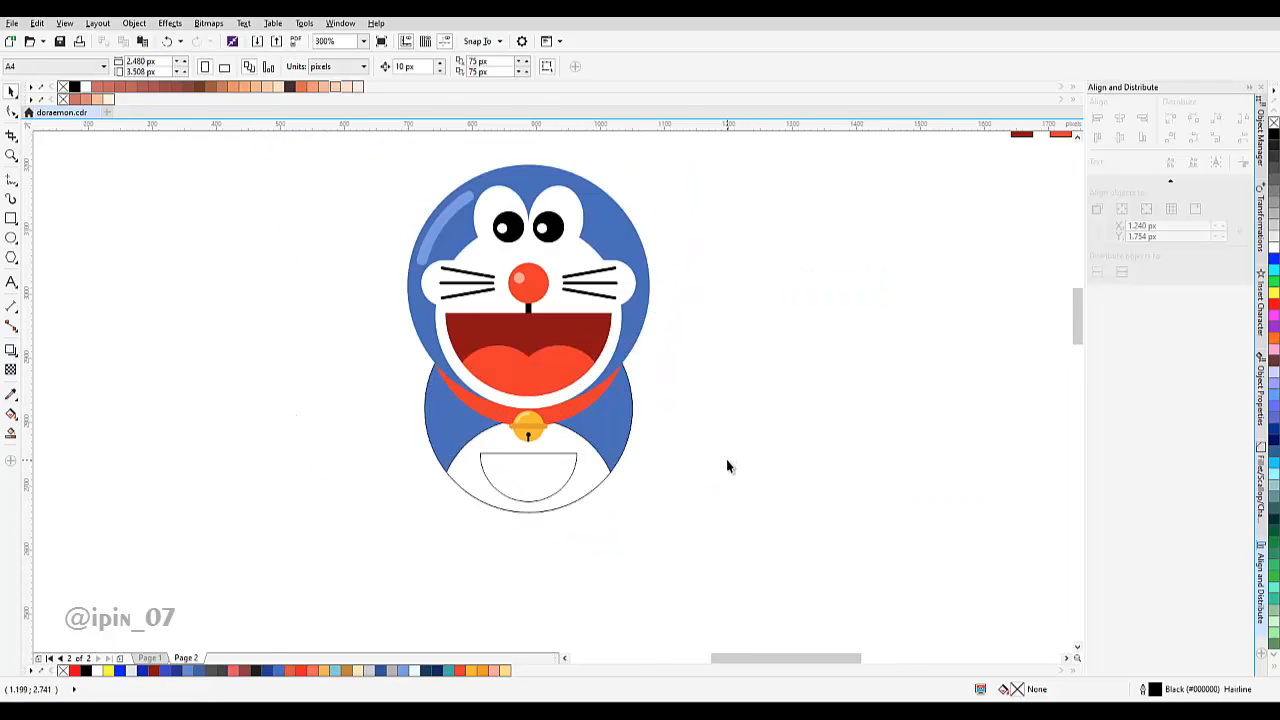
key(ctrl+s)
Enlarge the half-circle pocket about its centre to about 160 px wide.
scroll(524, 413, up, 5)
scroll(531, 349, down, 2)
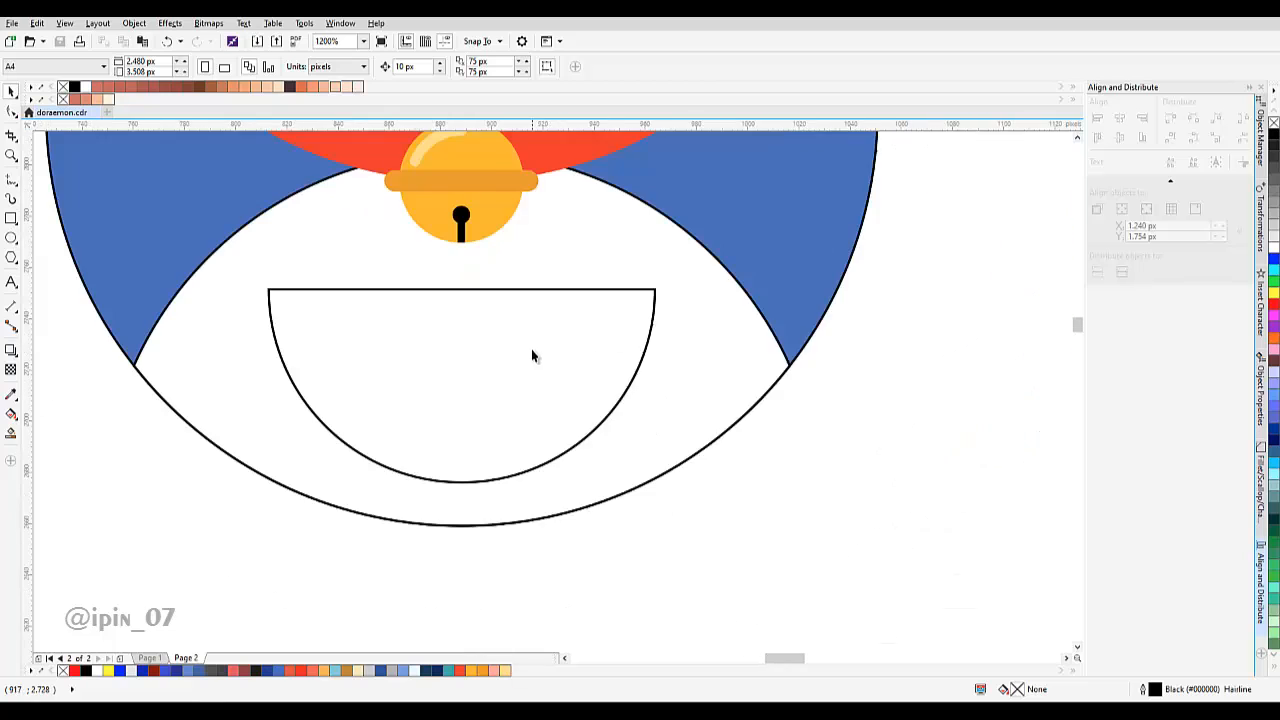
click(511, 370)
click(677, 280)
click(672, 289)
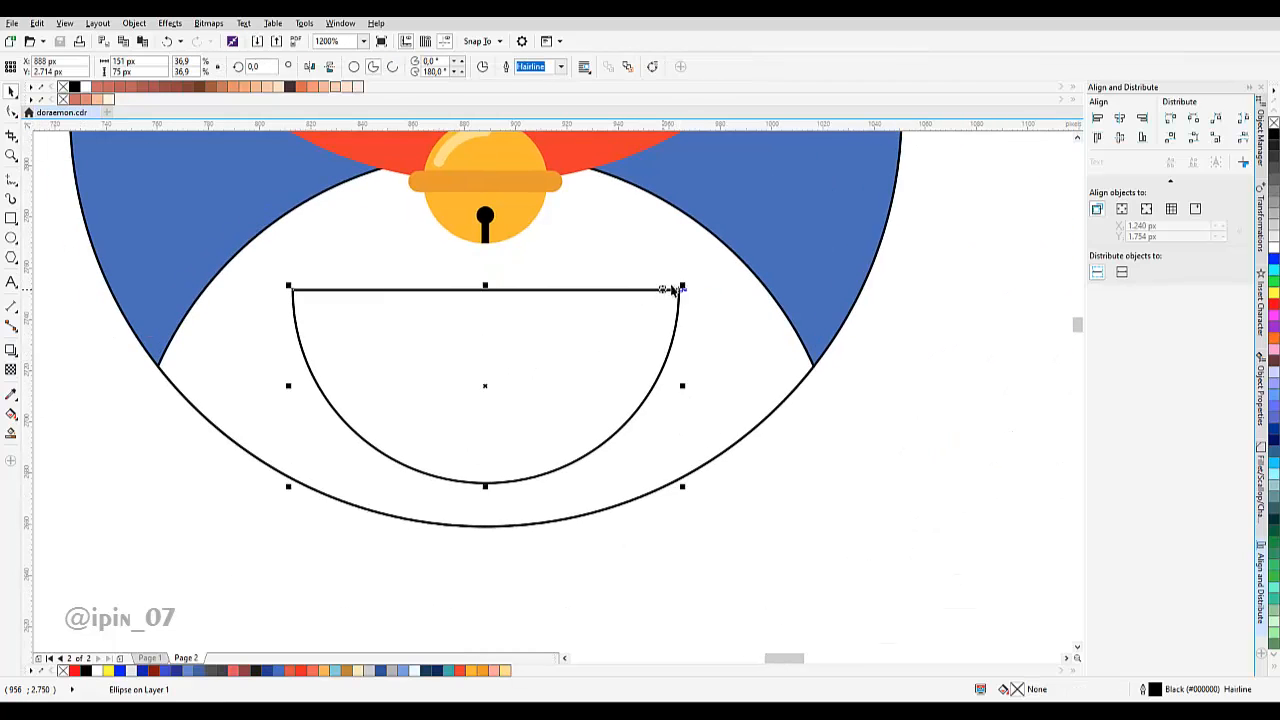
drag(684, 283, 702, 272)
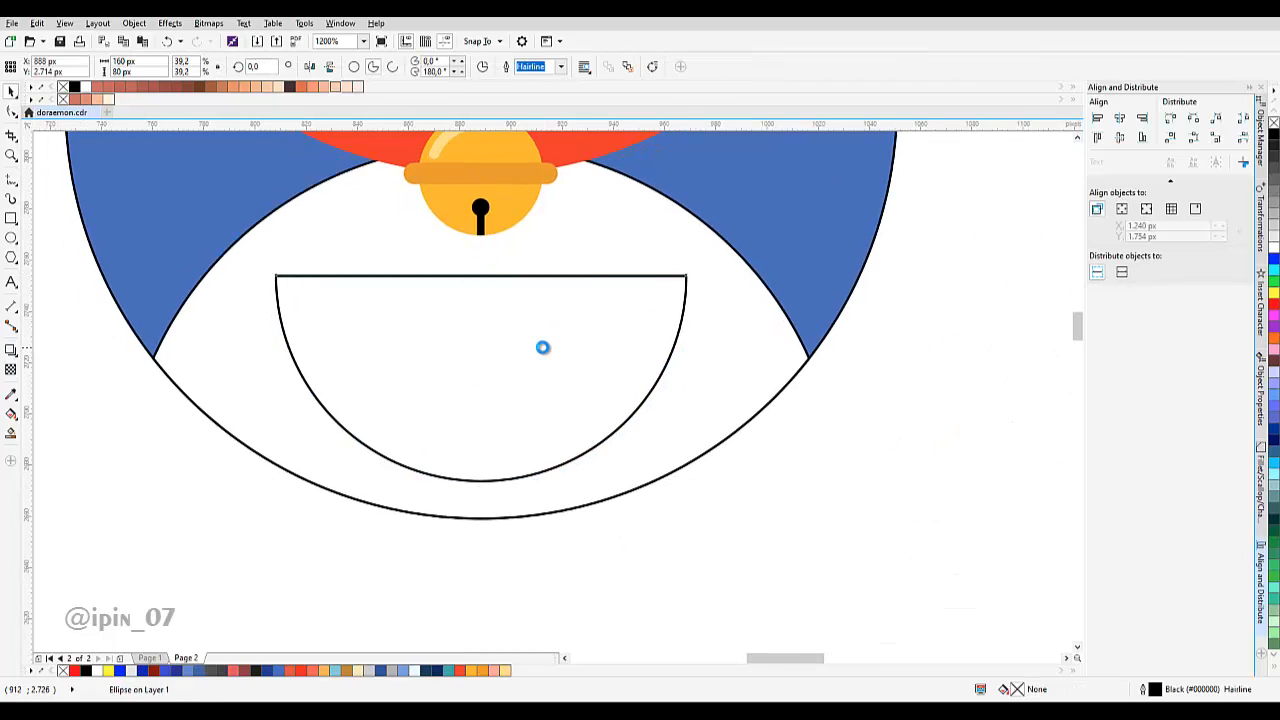
Fill the half-circle pocket with light grey #E6E6E6.
scroll(543, 349, down, 3)
scroll(723, 294, down, 2)
scroll(697, 262, up, 3)
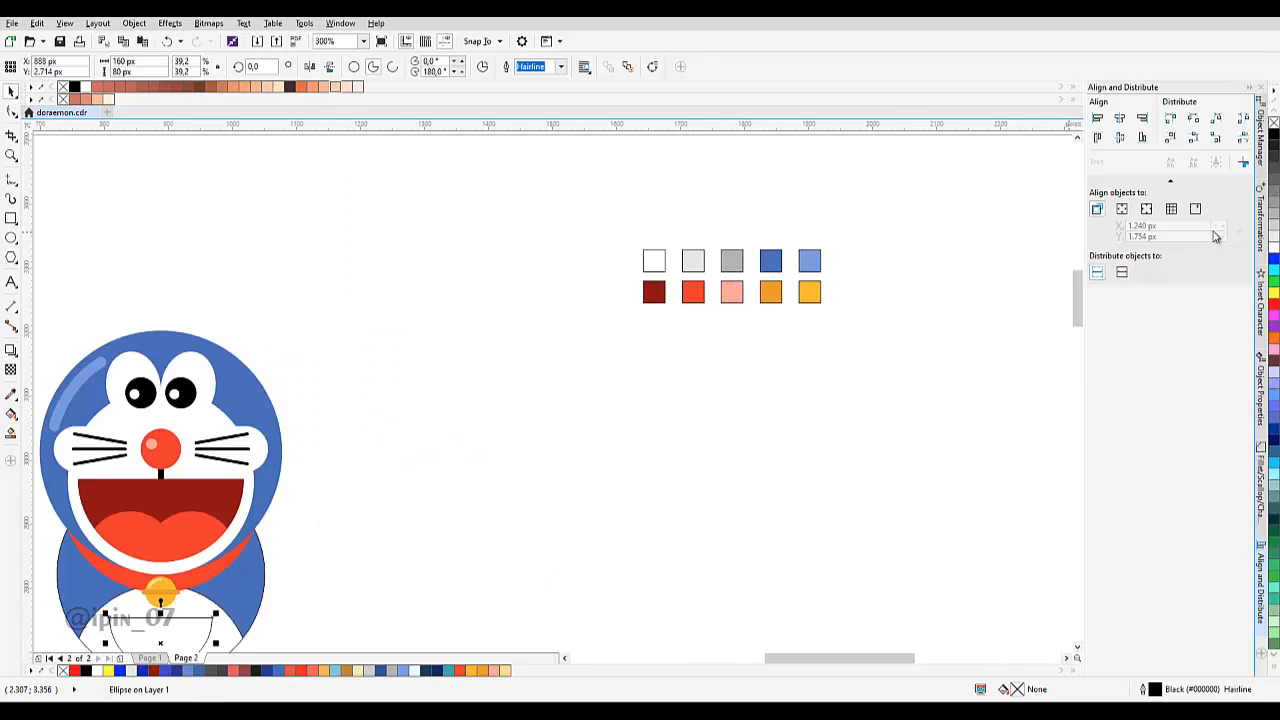
scroll(516, 406, up, 3)
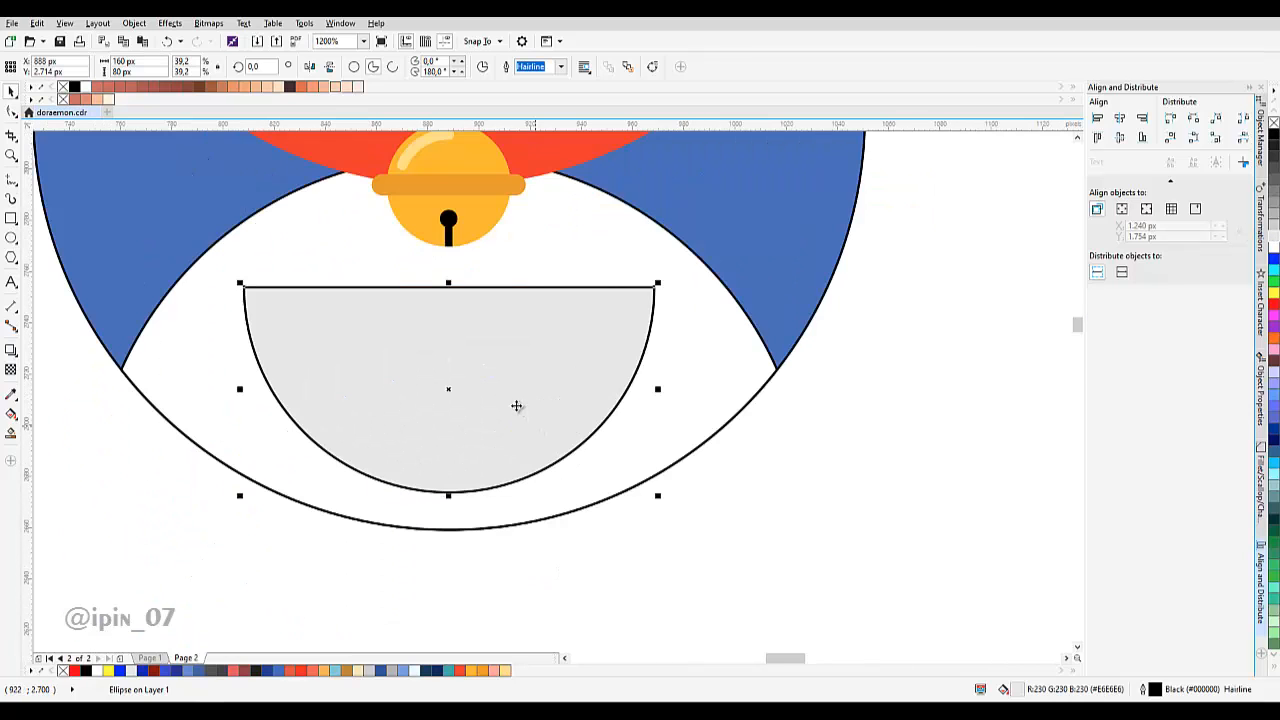
Duplicate the pocket slightly upward to about Y 2.721 px, intersect it with the original, and delete the raised copy.
drag(508, 355, 506, 337)
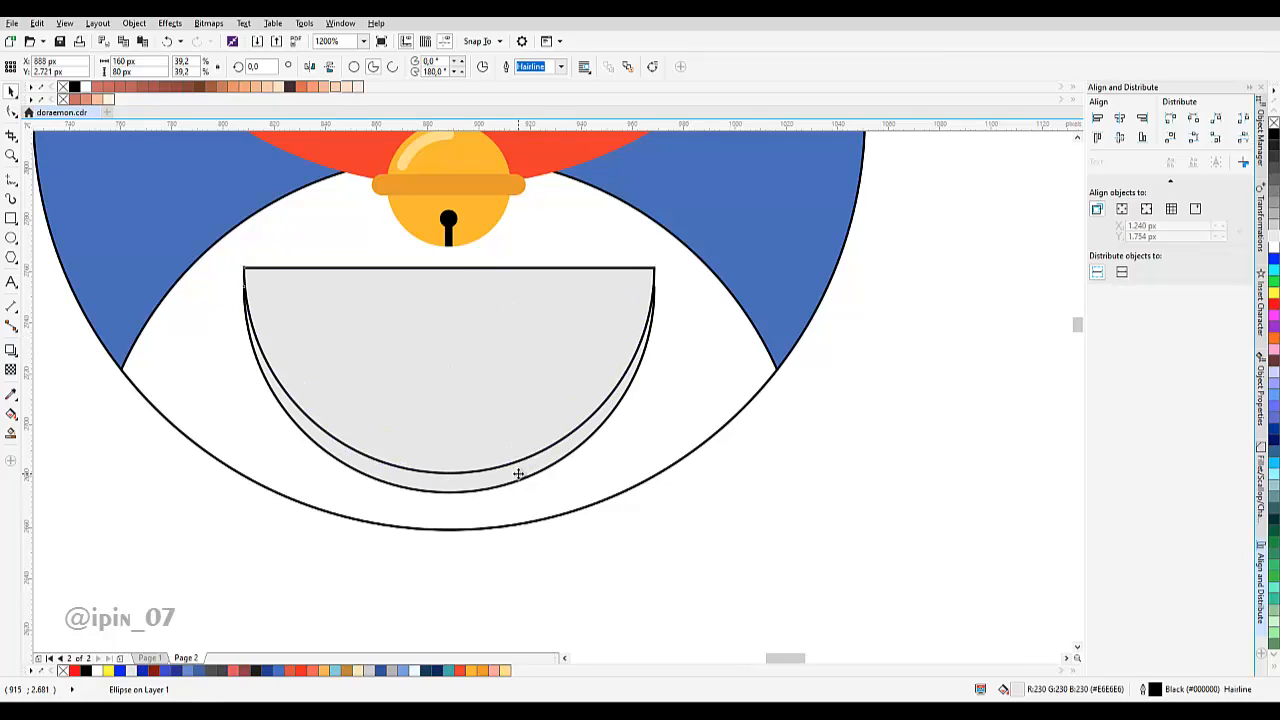
shift+click(518, 476)
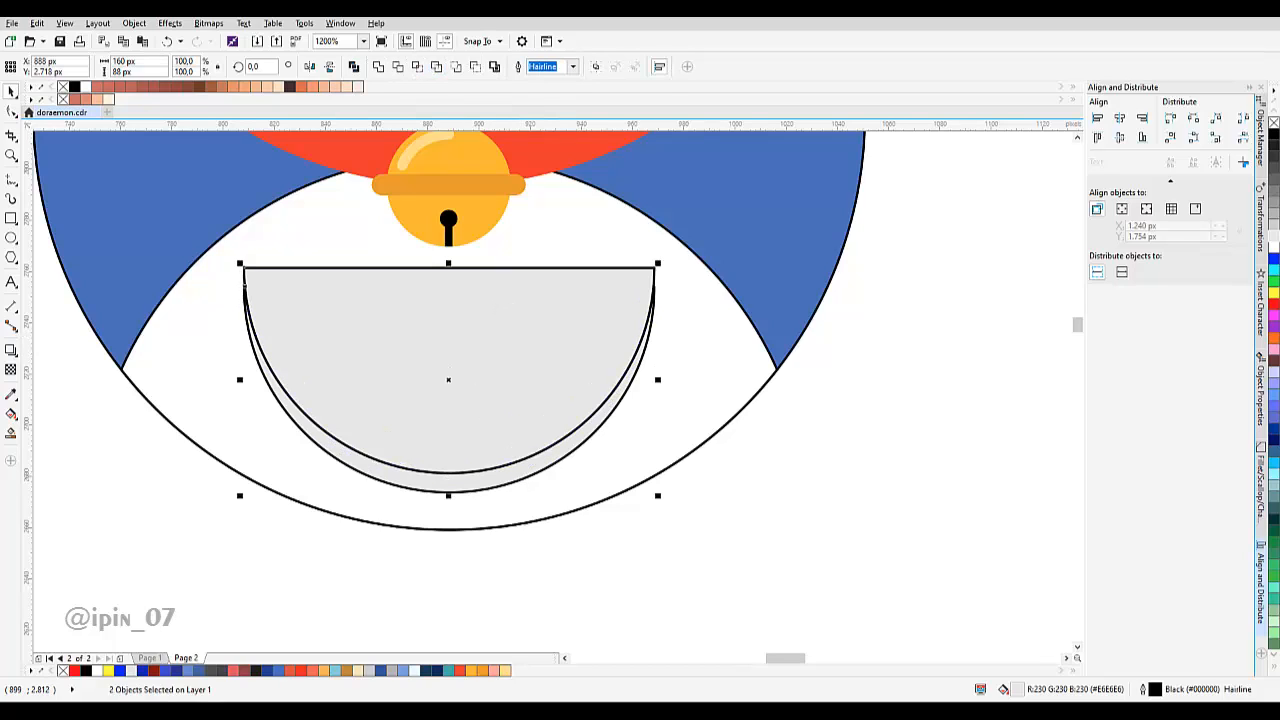
click(418, 69)
drag(433, 402, 474, 460)
key(Delete)
Fill the original pocket shape behind the intersection with darker grey RGB 204, 204, 204 to form its shadow rim.
click(472, 479)
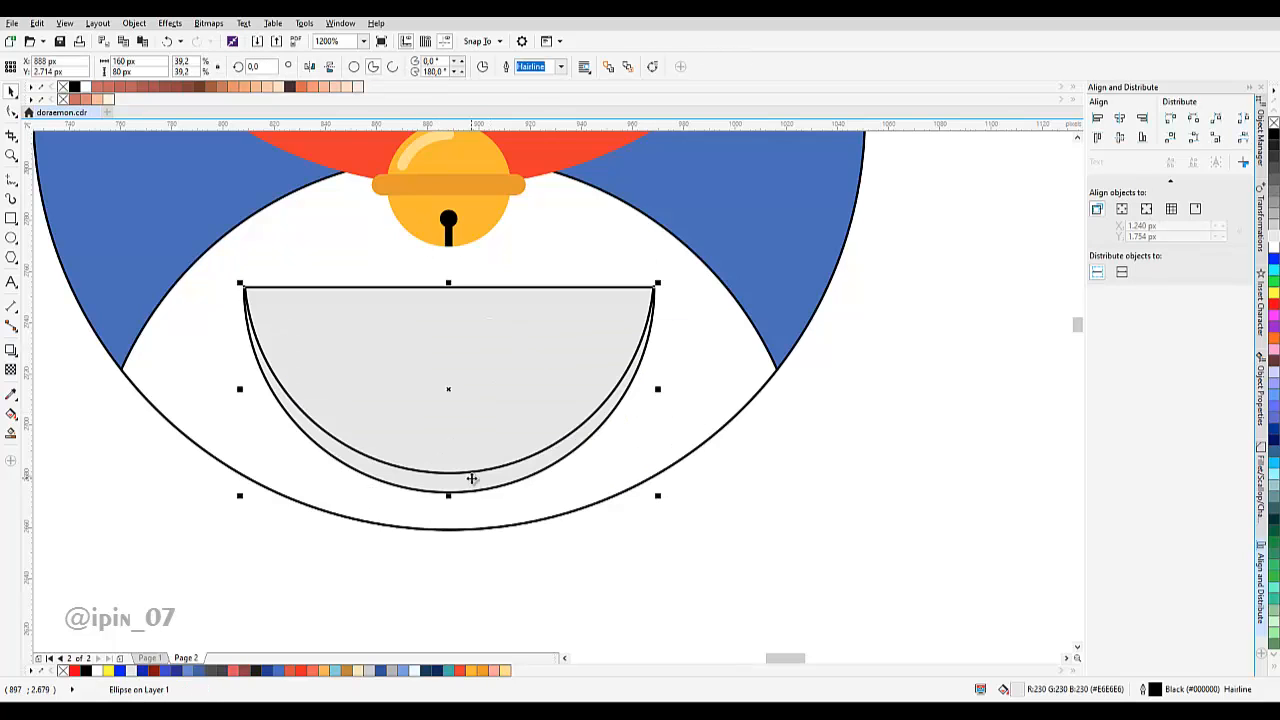
click(1274, 224)
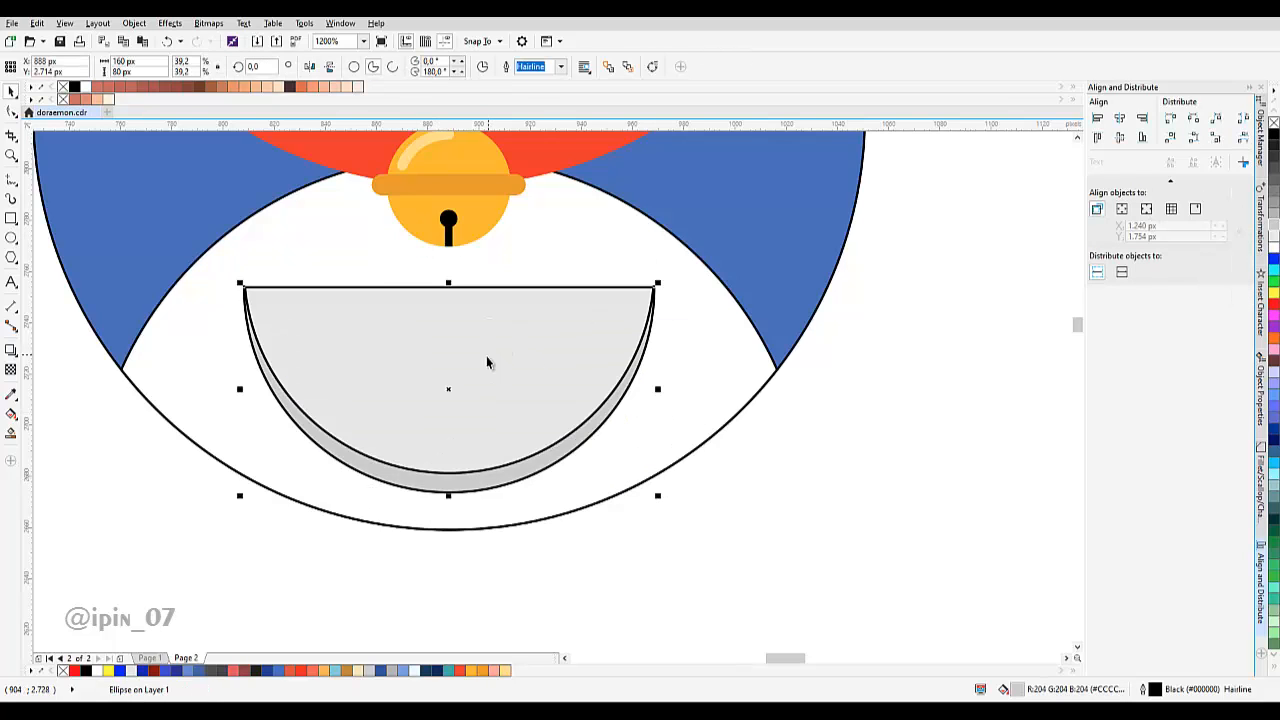
scroll(508, 430, down, 2)
click(639, 361)
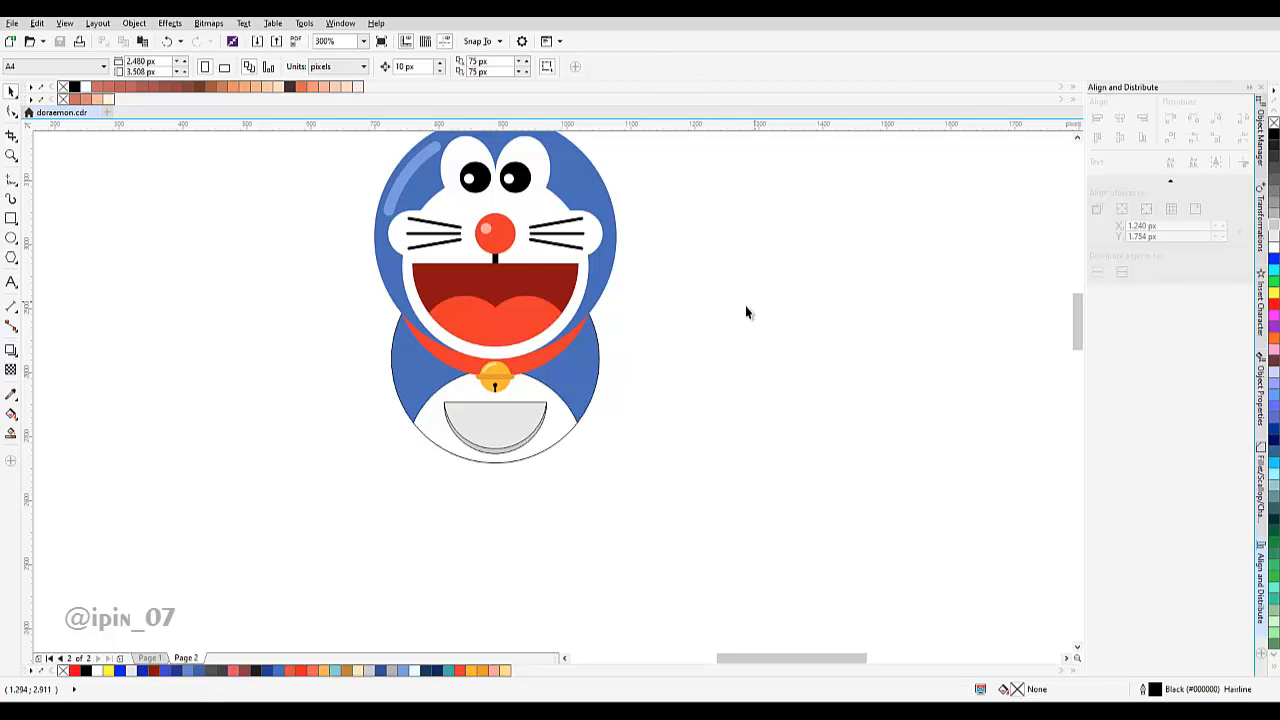
Draw a vertical rectangle about 41 px by 117 px beside the body as the arm.
scroll(621, 401, up, 1)
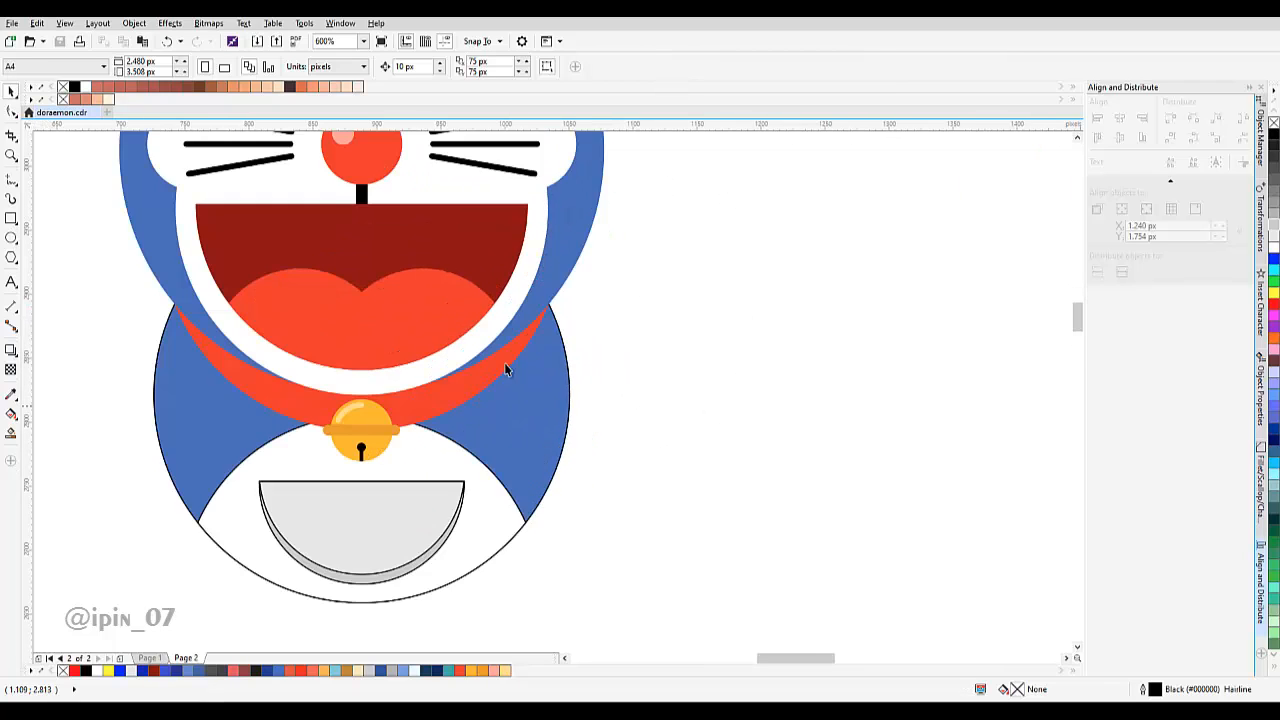
key(F6)
scroll(595, 348, up, 1)
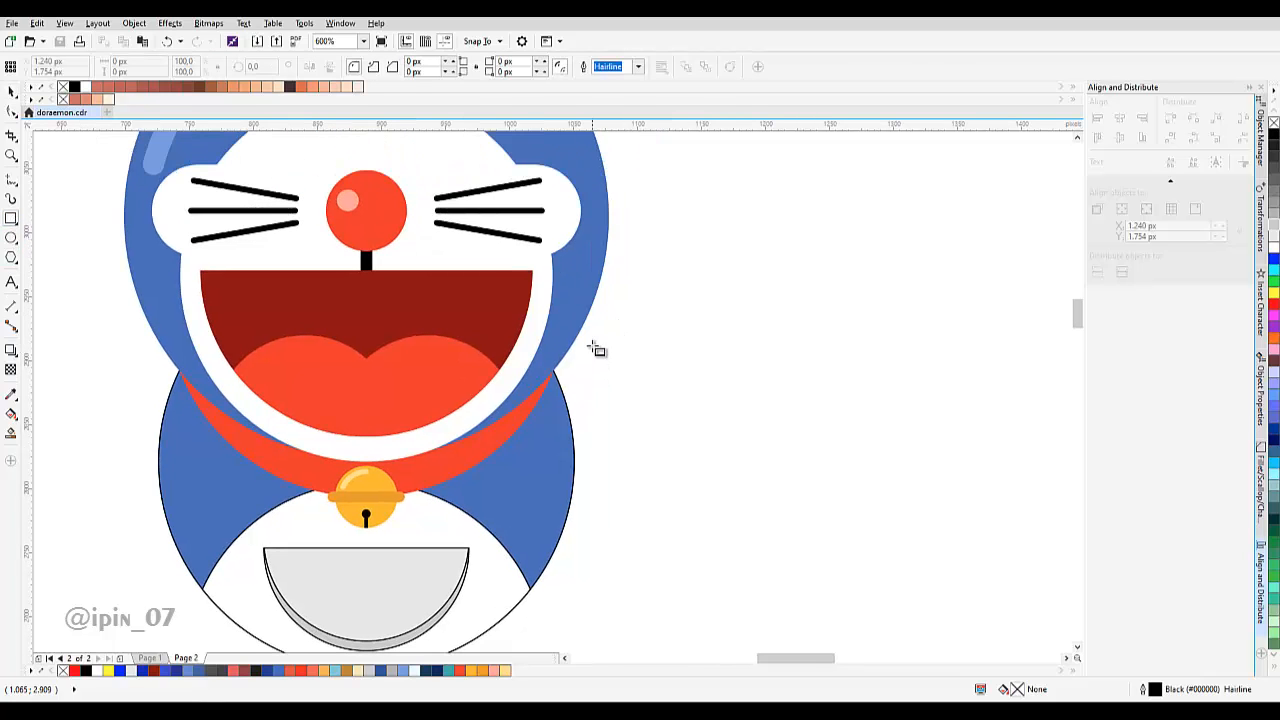
drag(591, 341, 648, 494)
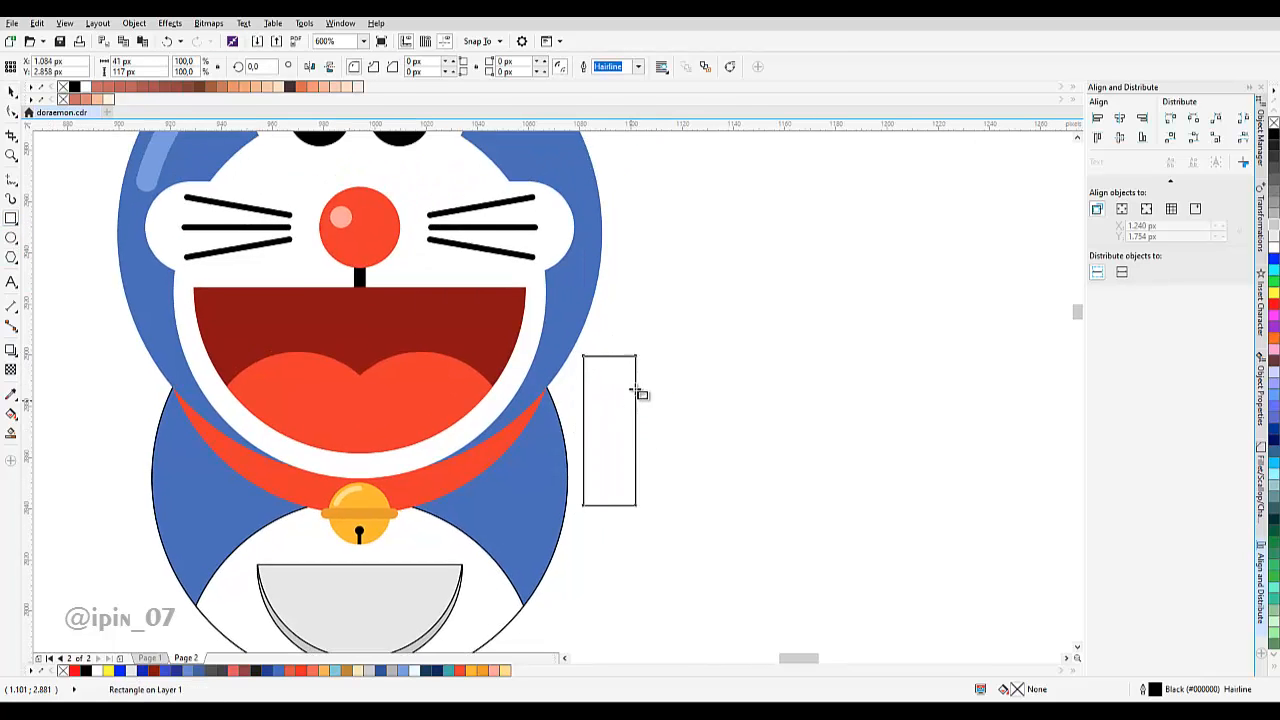
Draw a circle about 71 px wide over the rectangle's upper end and centre it horizontally on the rectangle as the hand.
scroll(634, 391, up, 1)
key(F7)
drag(567, 312, 658, 400)
drag(618, 452, 704, 447)
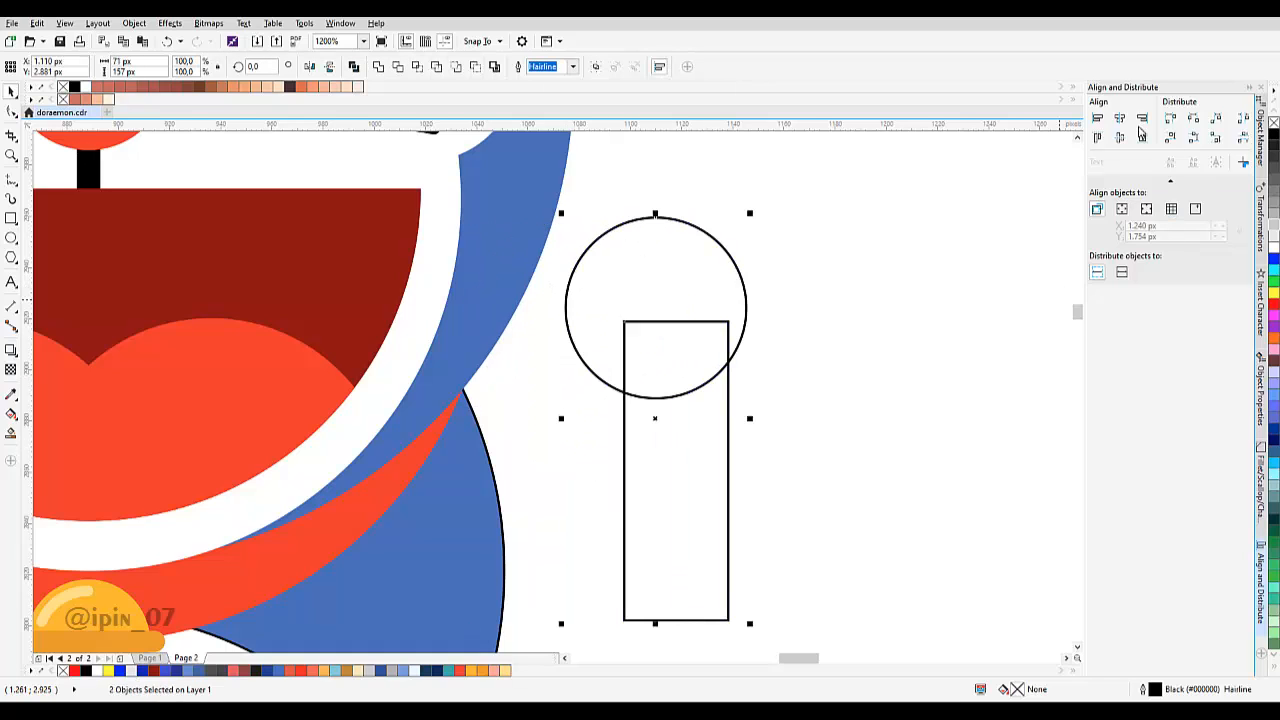
click(814, 282)
drag(694, 296, 694, 292)
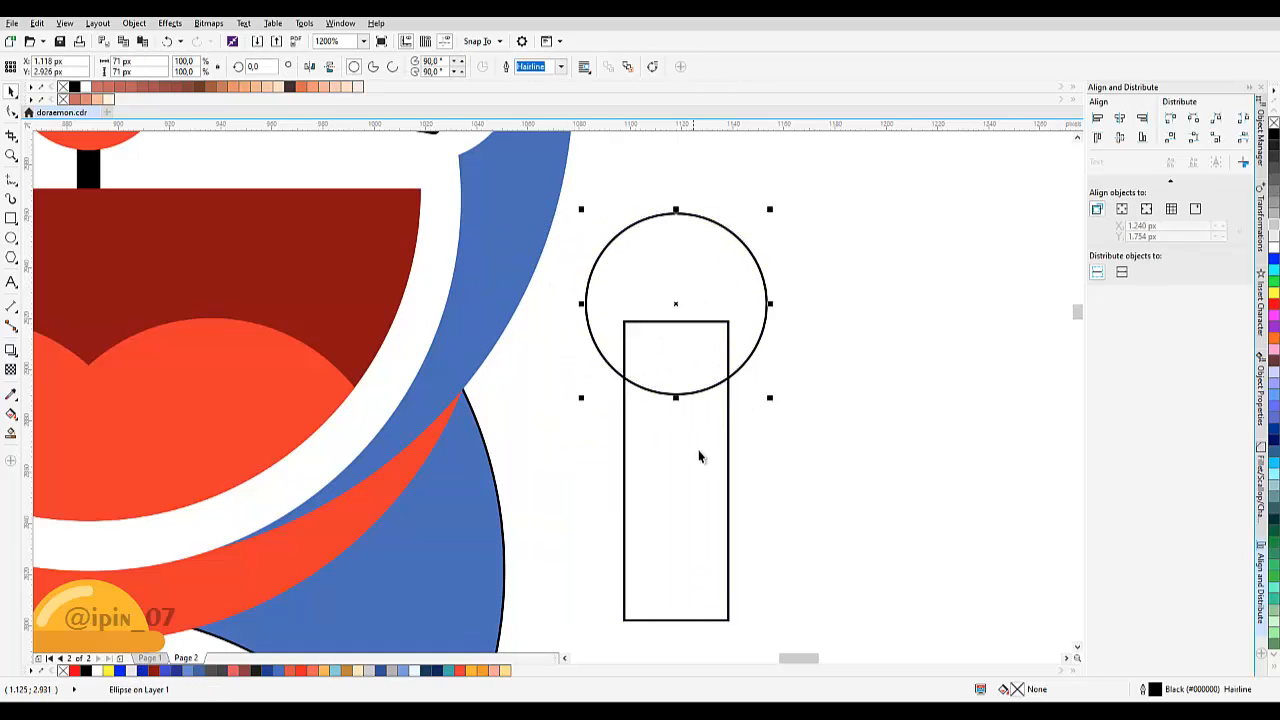
drag(700, 452, 688, 402)
scroll(555, 402, down, 1)
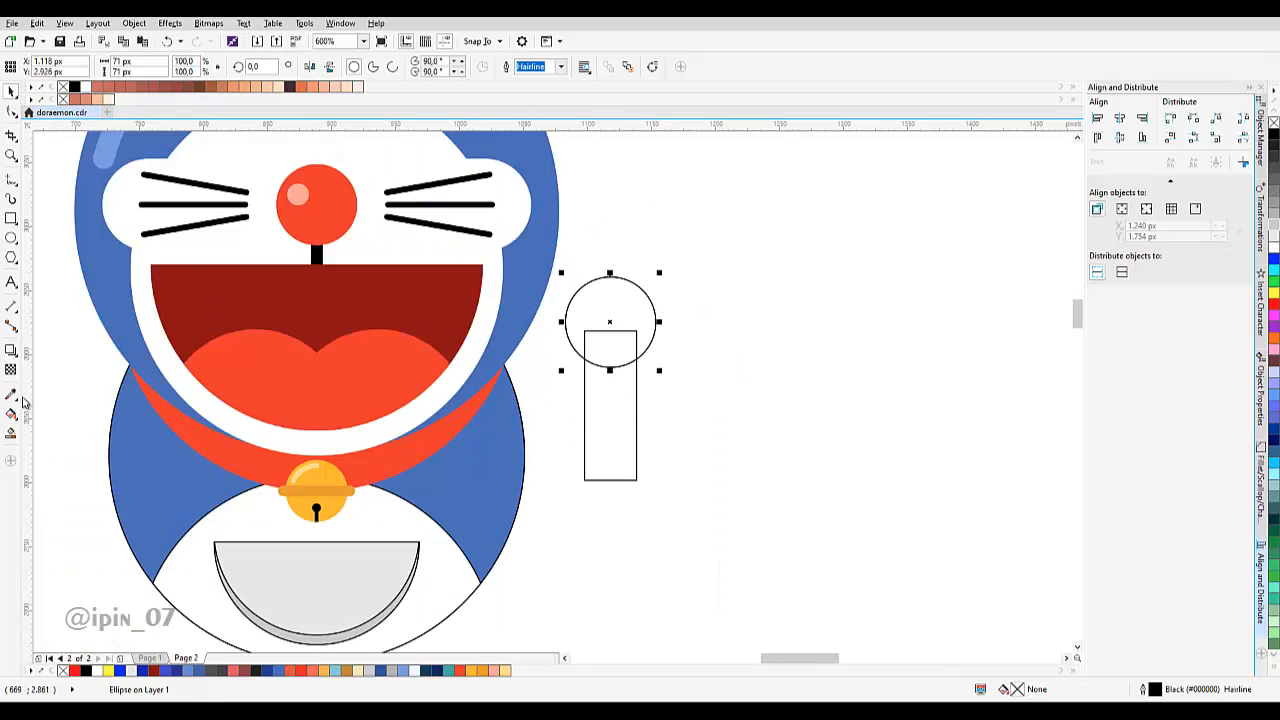
Fill the hand circle with sampled white and the arm rectangle with the head's blue.
click(11, 395)
click(719, 373)
click(594, 296)
shift+click(504, 436)
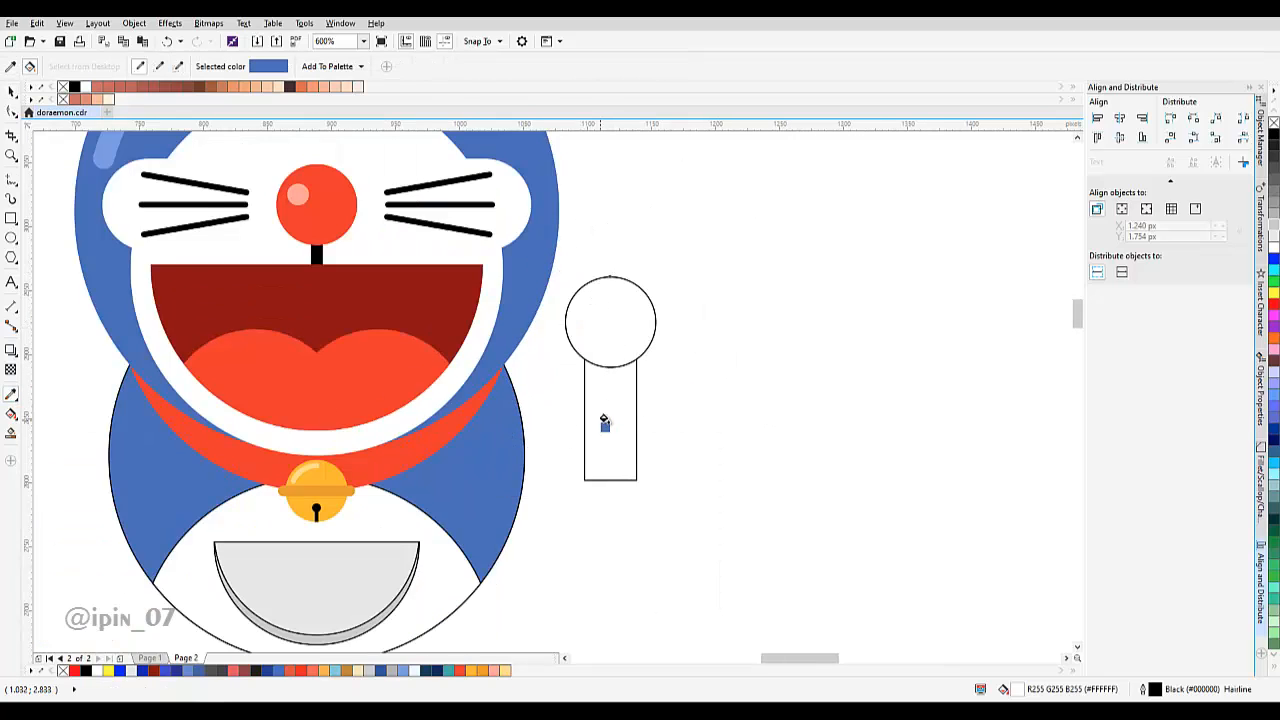
click(604, 420)
drag(635, 384, 645, 419)
Select the hand and arm together, rotate them to 315 degrees, and move them so the arm's end meets the body.
key(space)
drag(727, 575, 561, 293)
drag(620, 390, 590, 378)
click(590, 378)
drag(643, 291, 672, 390)
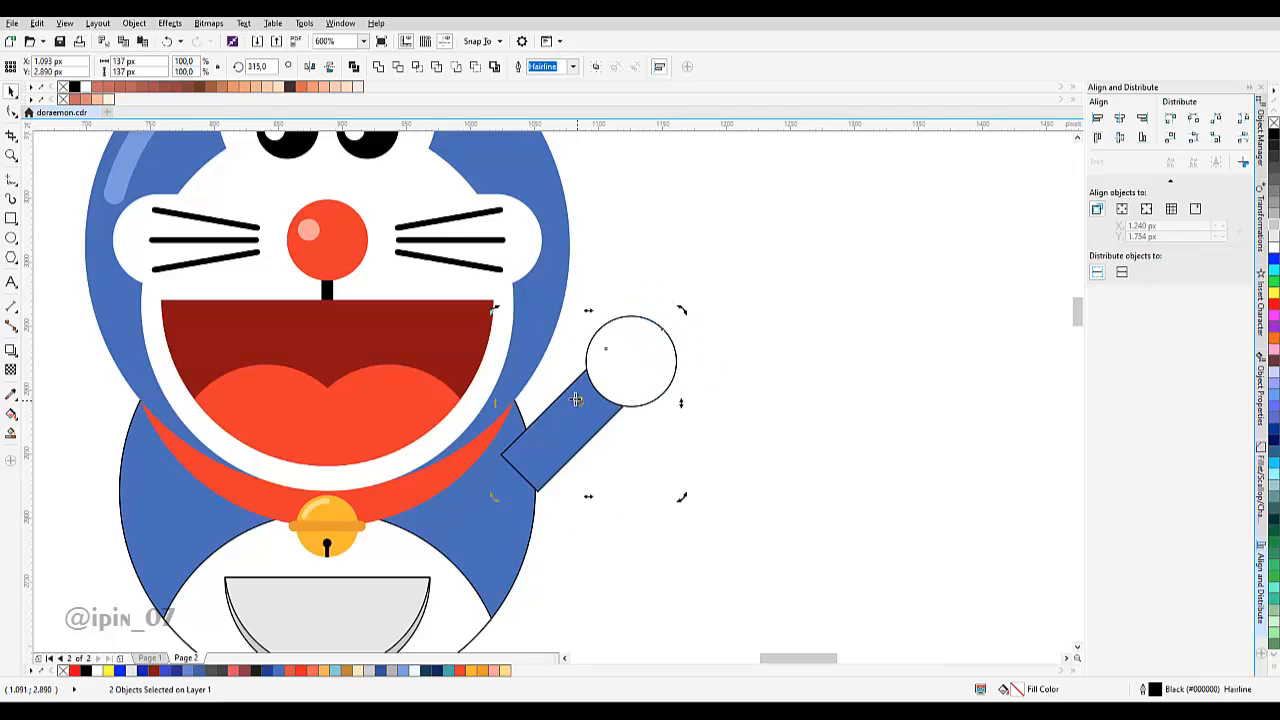
Undo the arm's last placement and rotation, rotate arm and hand to 315 degrees again, and move them over the body's edge.
key(ctrl+z)
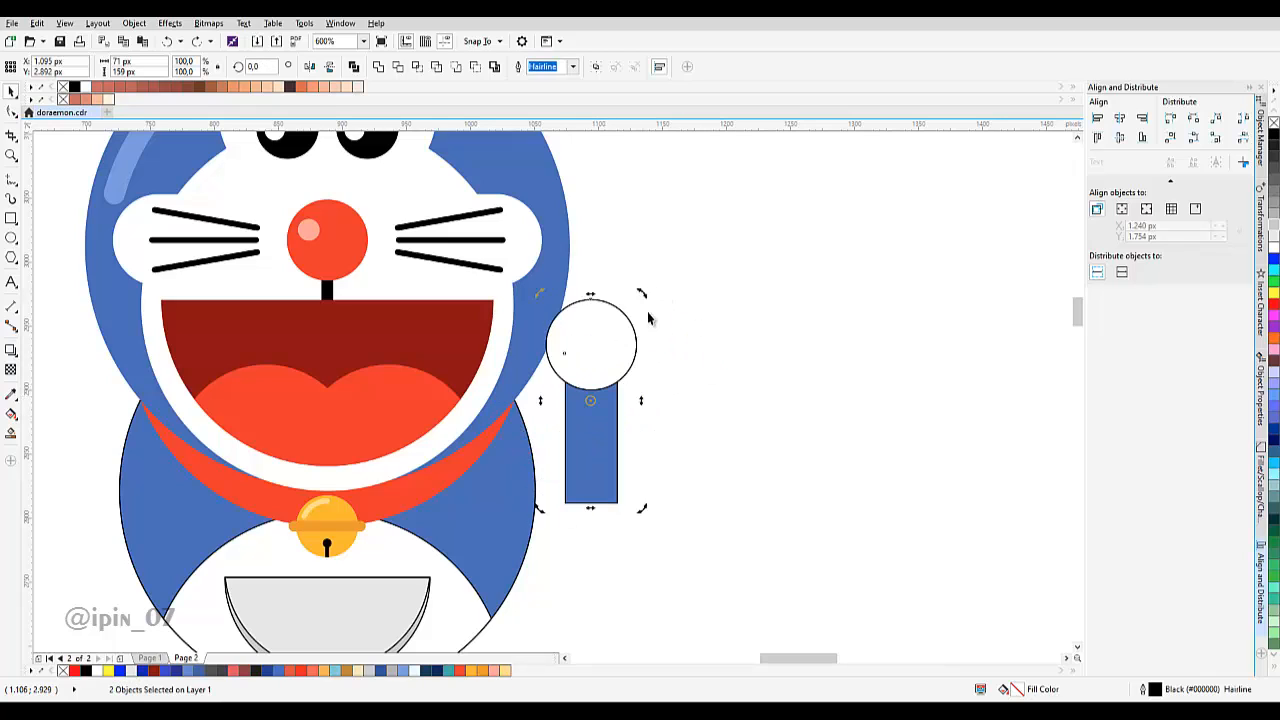
drag(640, 295, 700, 360)
drag(600, 425, 567, 412)
Send the arm and hand to the back of the page and nudge them so the arm joins the body beside the collar's end.
right_click(567, 410)
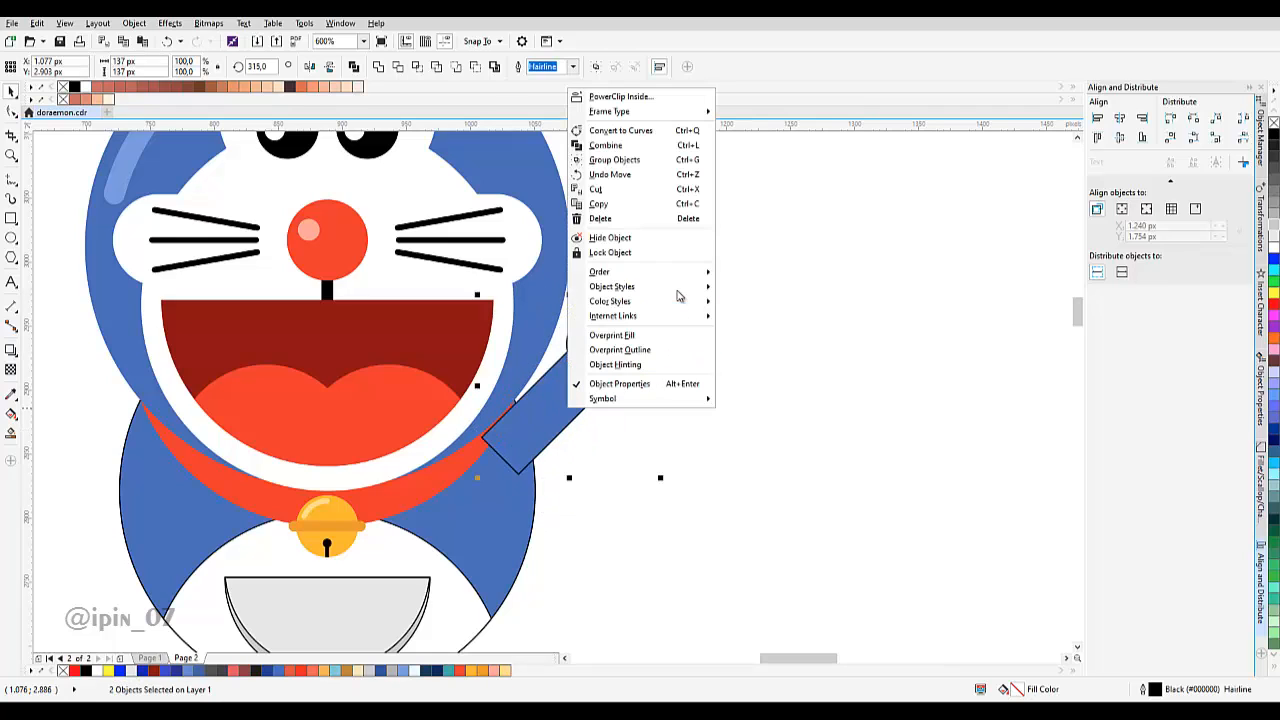
mouse_move(680, 272)
click(752, 288)
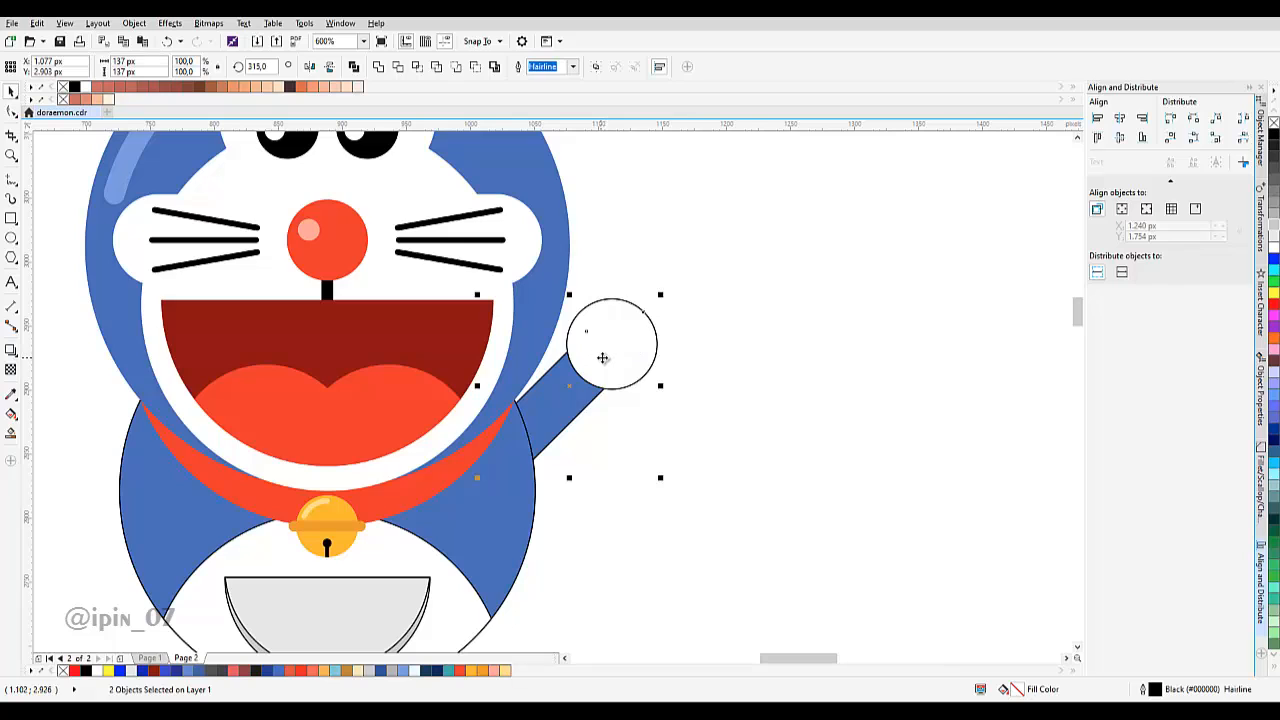
scroll(602, 357, up, 2)
click(603, 355)
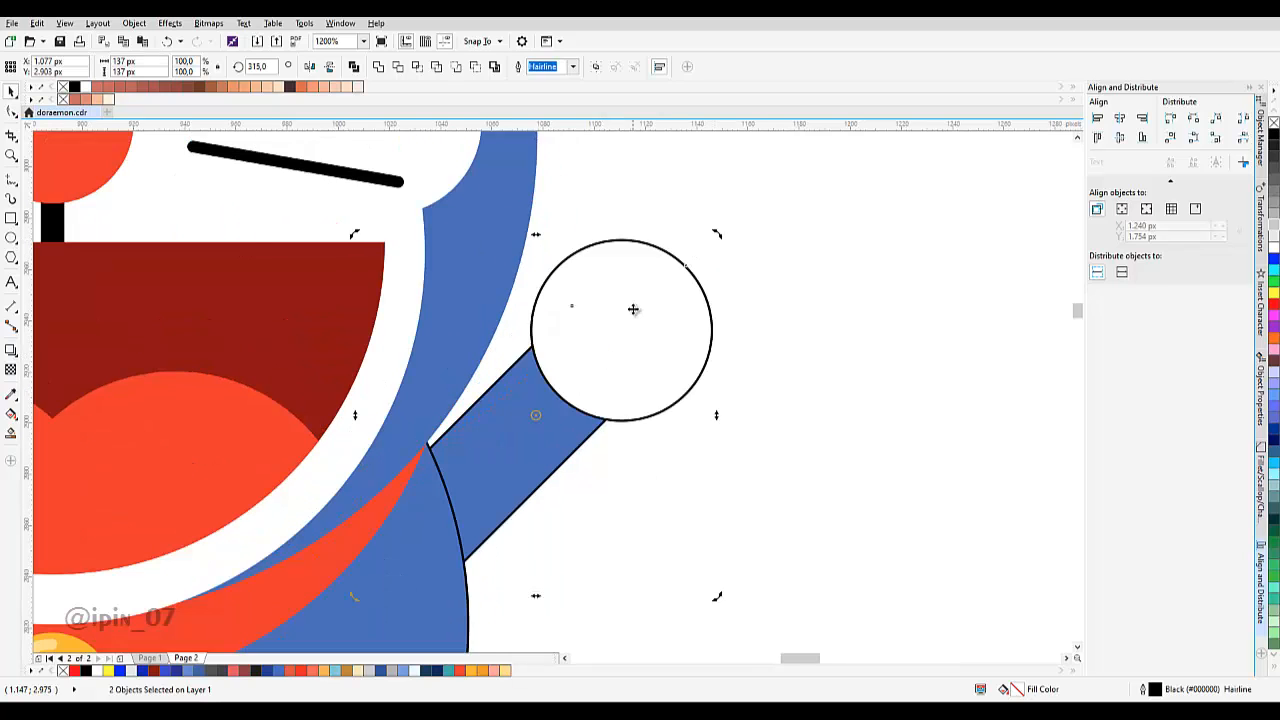
drag(633, 364, 625, 356)
scroll(637, 430, down, 2)
scroll(647, 384, up, 2)
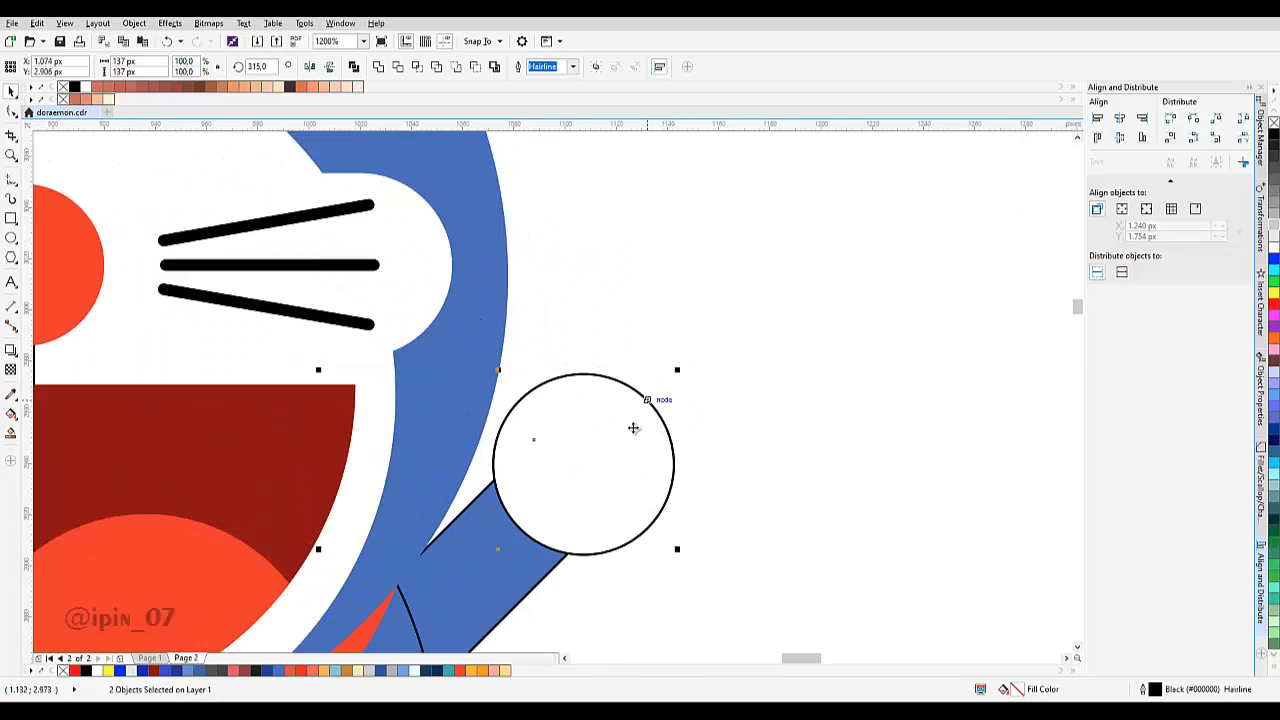
drag(626, 430, 637, 356)
scroll(630, 362, down, 3)
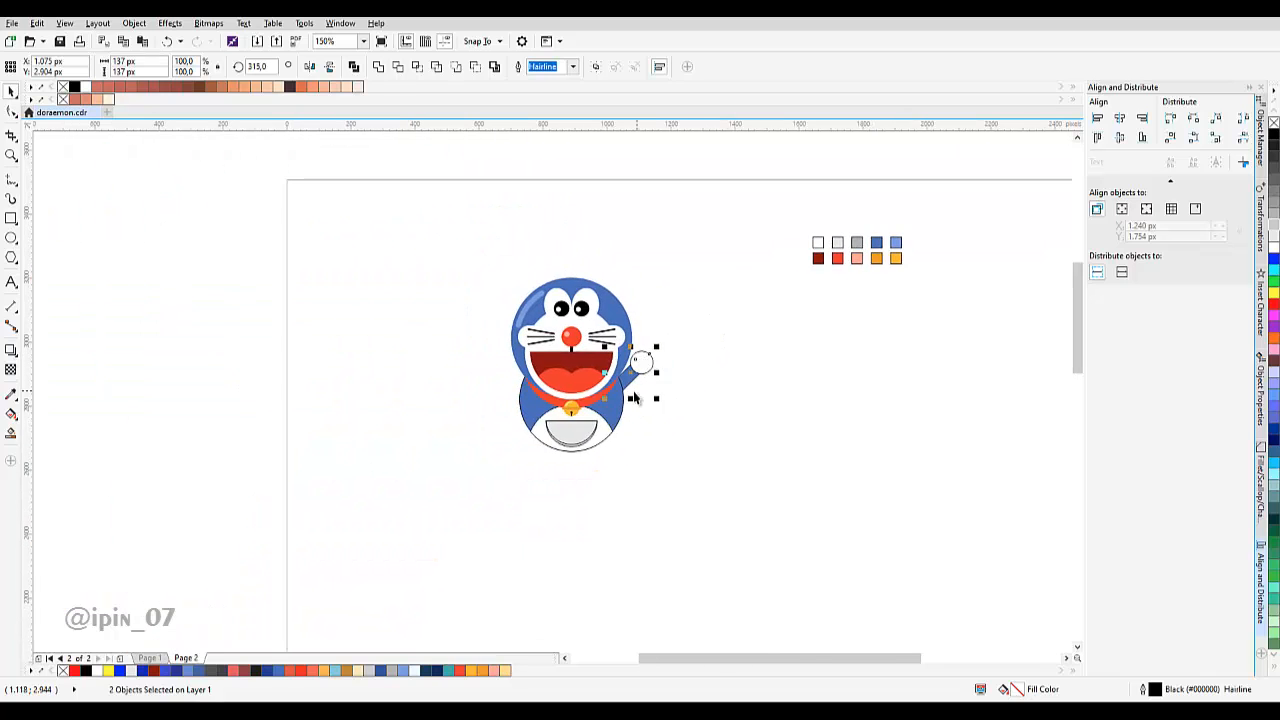
scroll(633, 398, up, 4)
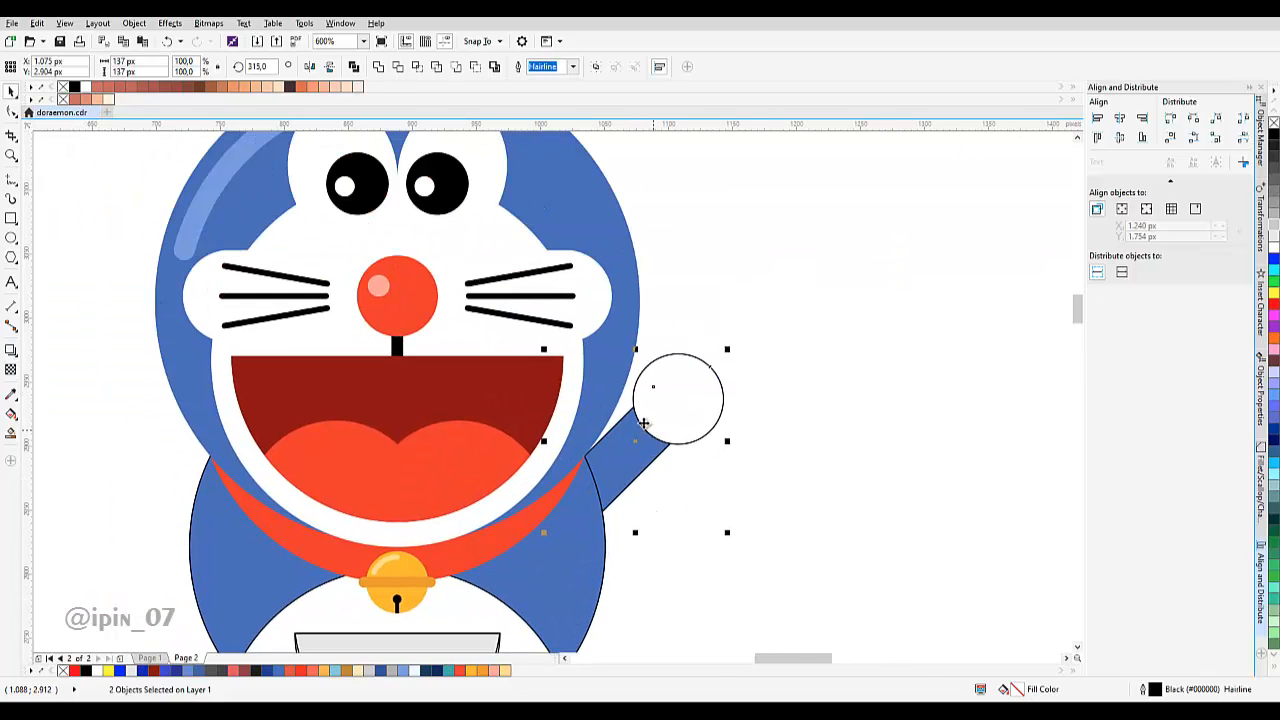
drag(671, 411, 468, 371)
scroll(437, 357, down, 2)
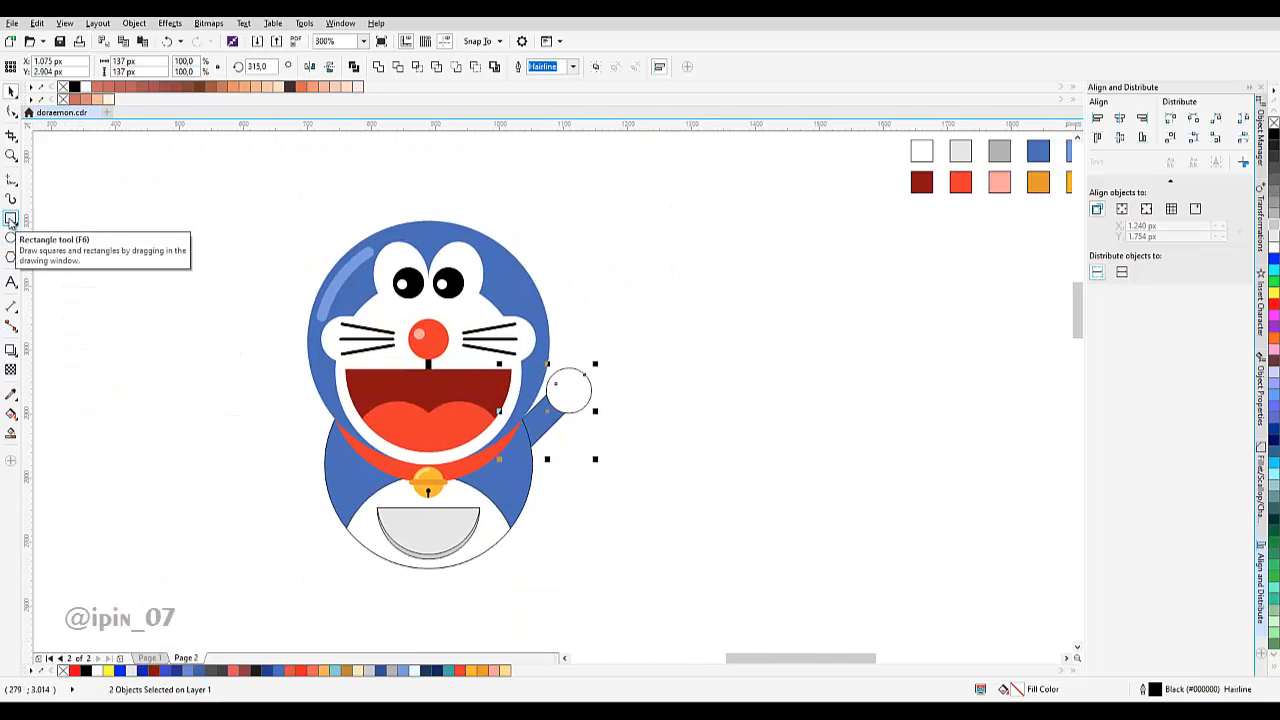
Draw a guide rectangle from the nose's centre, mirror a copy of the arm and hand to the opposite side, and remove the guides.
scroll(500, 409, up, 2)
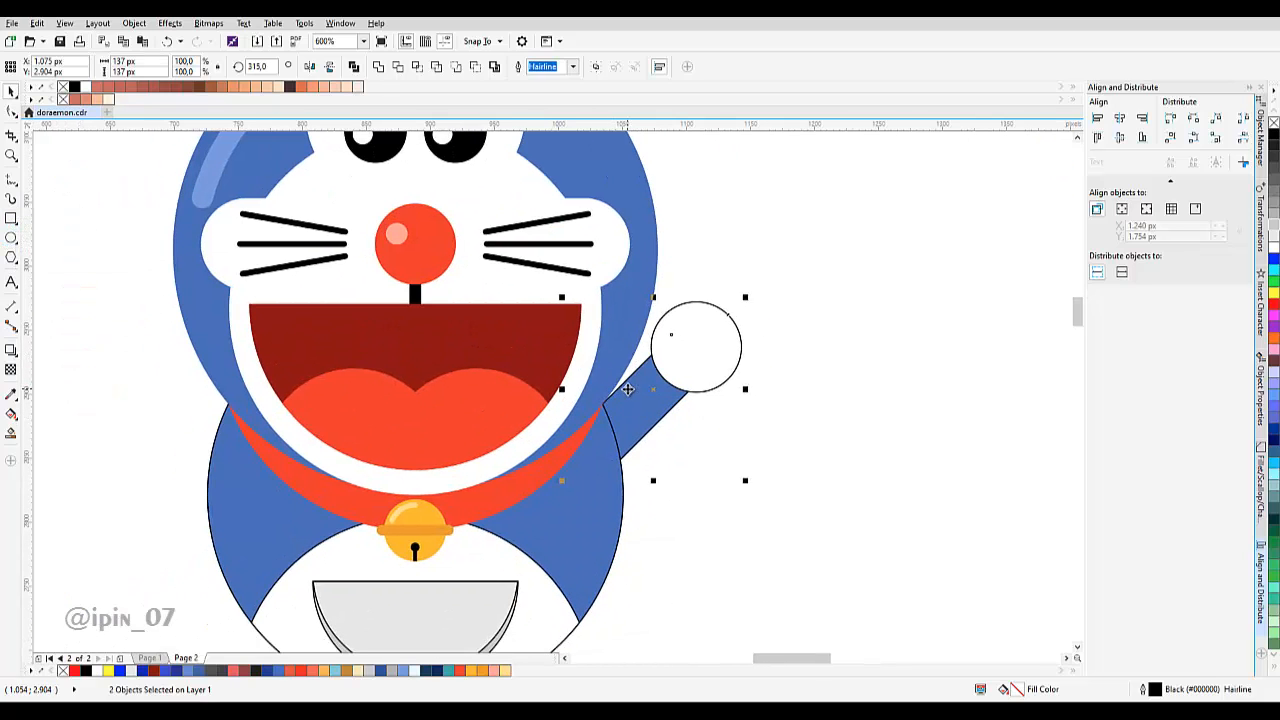
scroll(560, 380, up, 1)
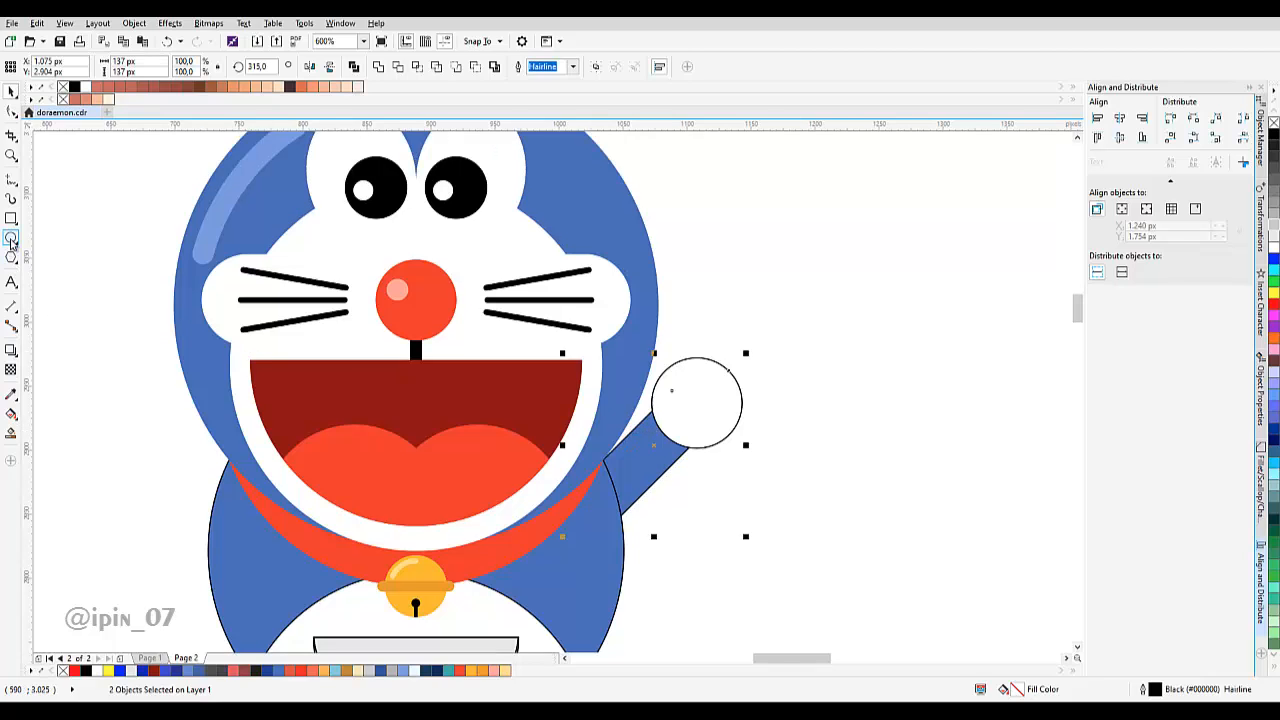
key(F6)
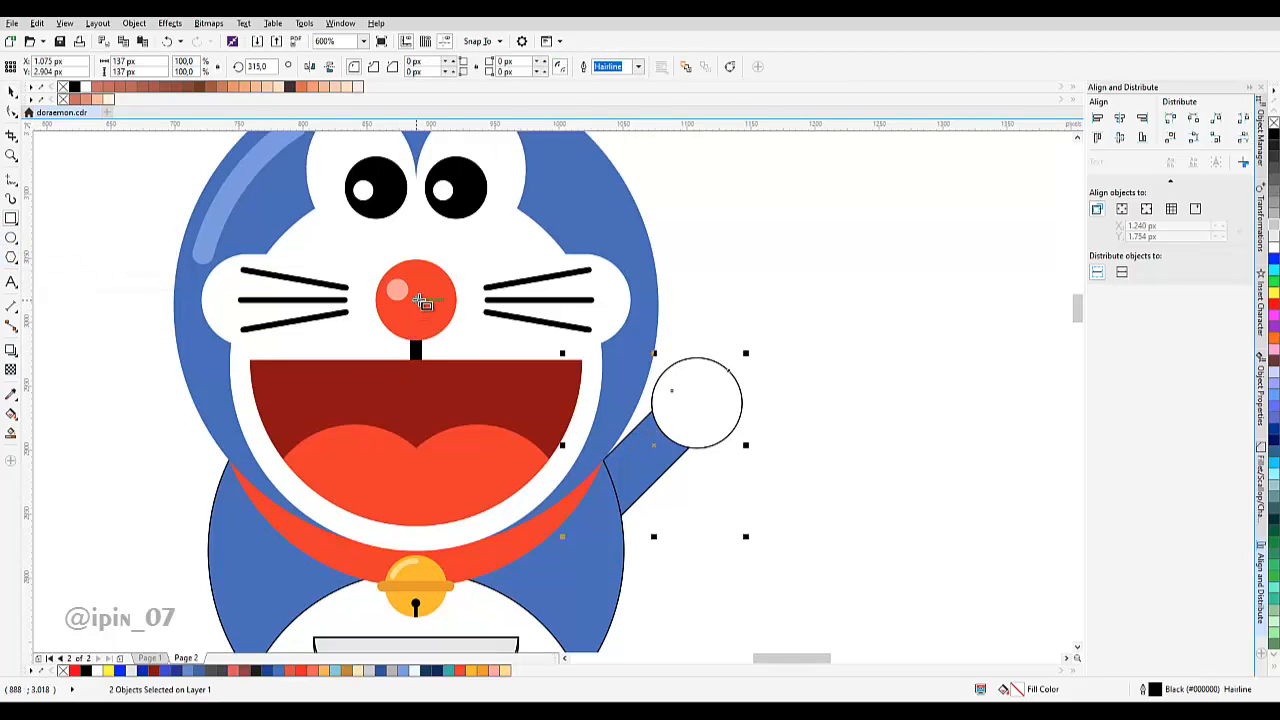
drag(416, 298, 616, 606)
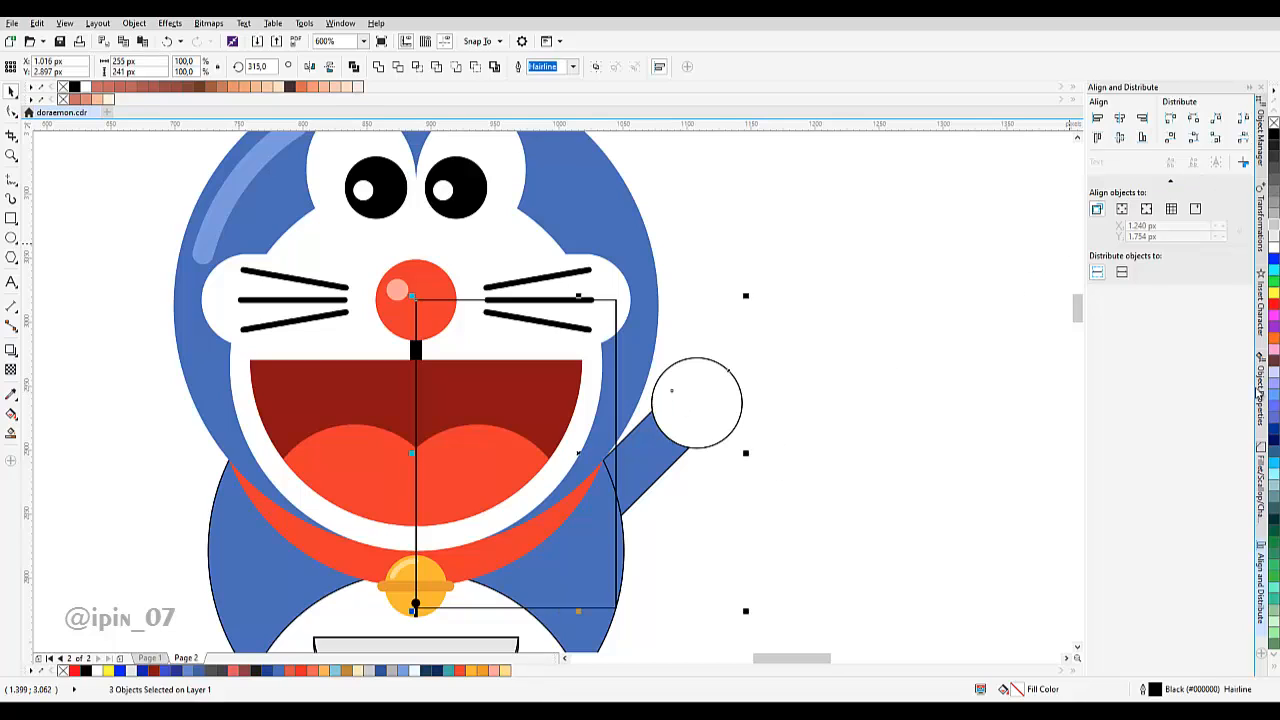
click(1261, 215)
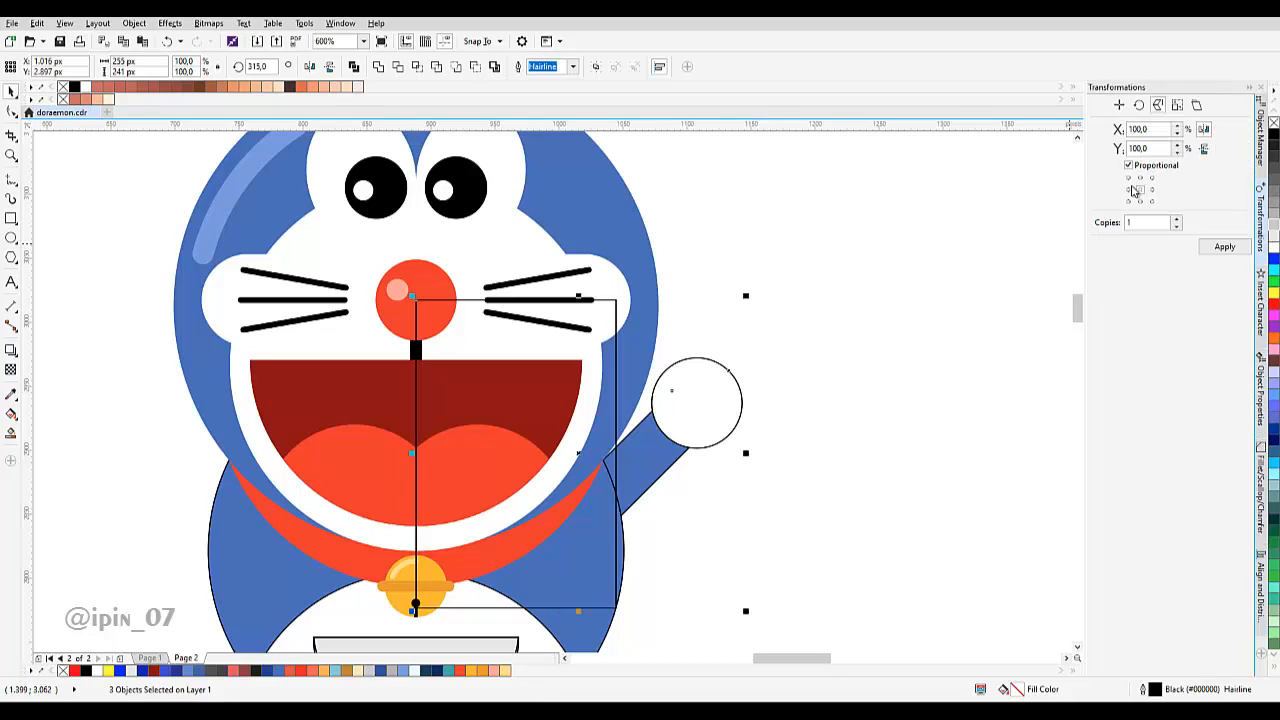
click(1215, 251)
drag(539, 383, 636, 318)
key(Escape)
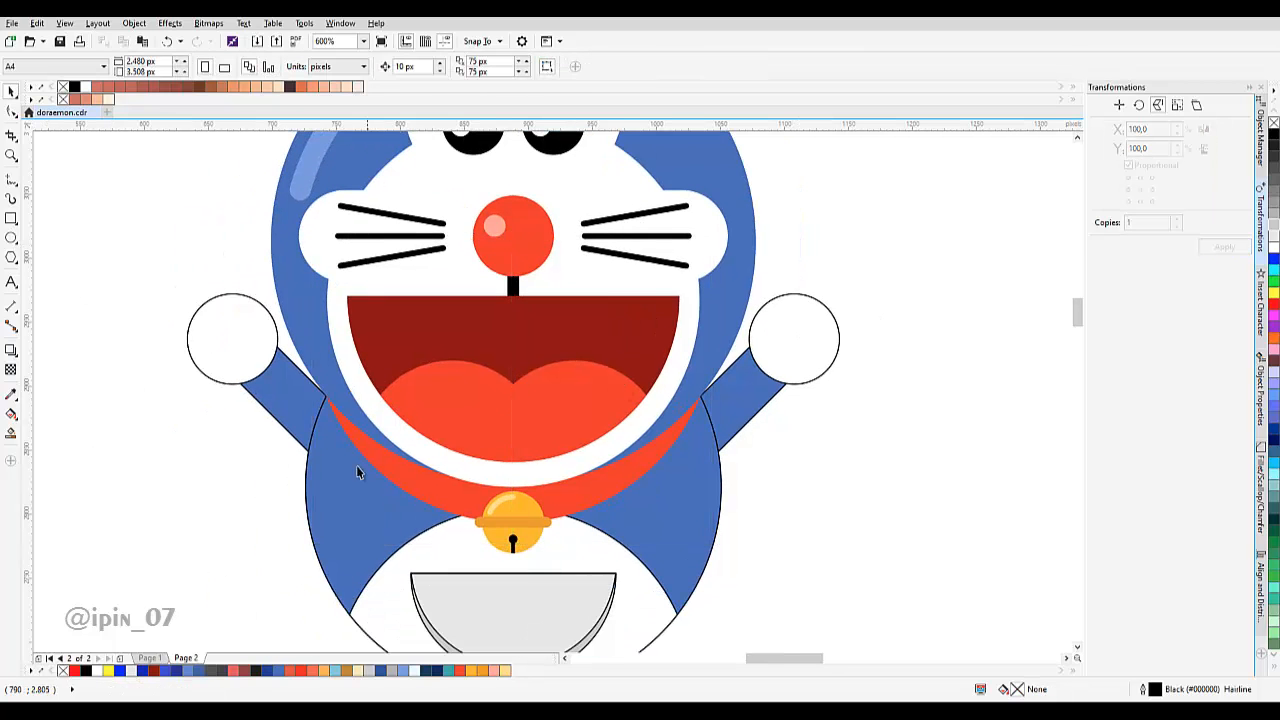
Enlarge the original arm and hand together from their centre to about 171 px wide and high.
scroll(455, 400, down, 4)
scroll(465, 420, up, 2)
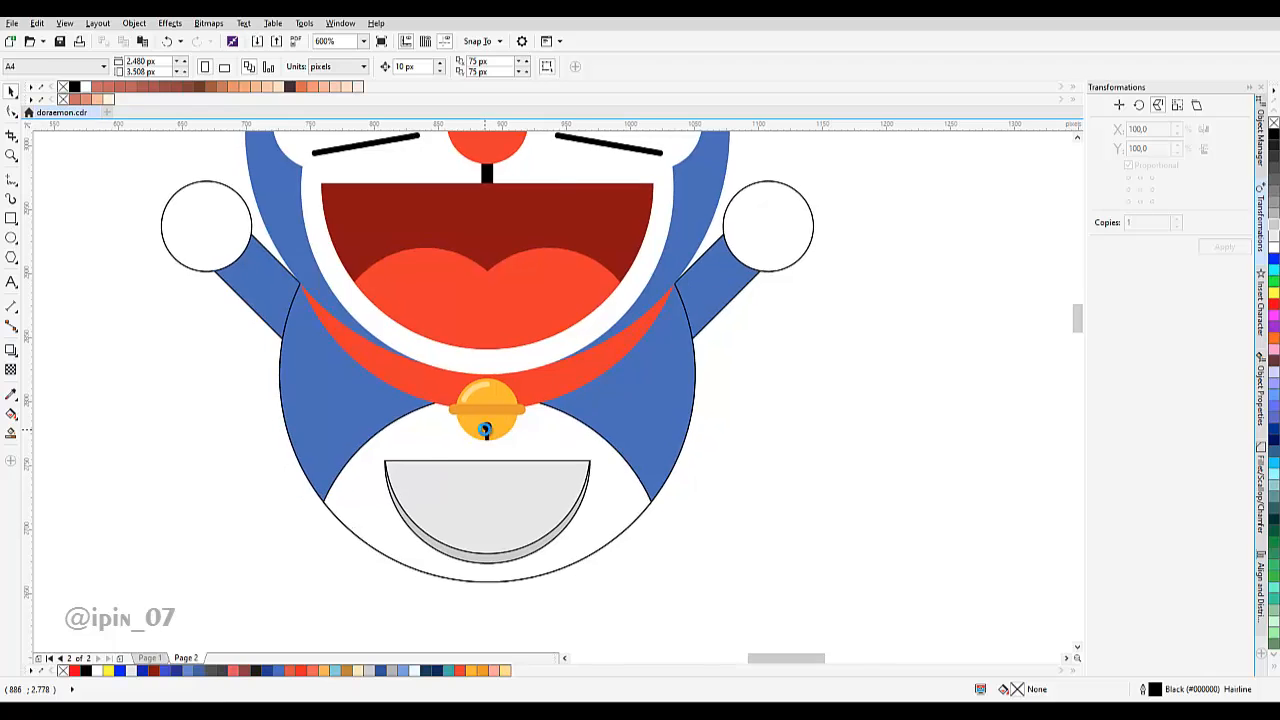
scroll(486, 429, down, 1)
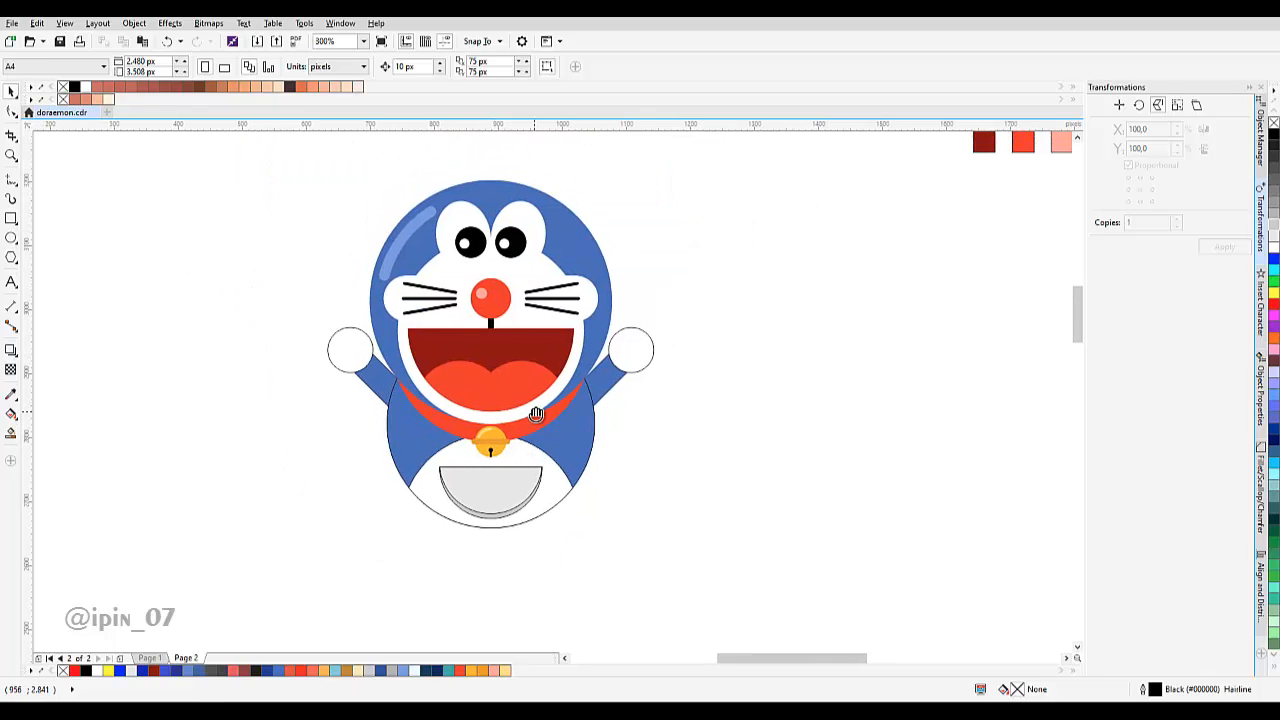
scroll(628, 355, up, 2)
click(627, 349)
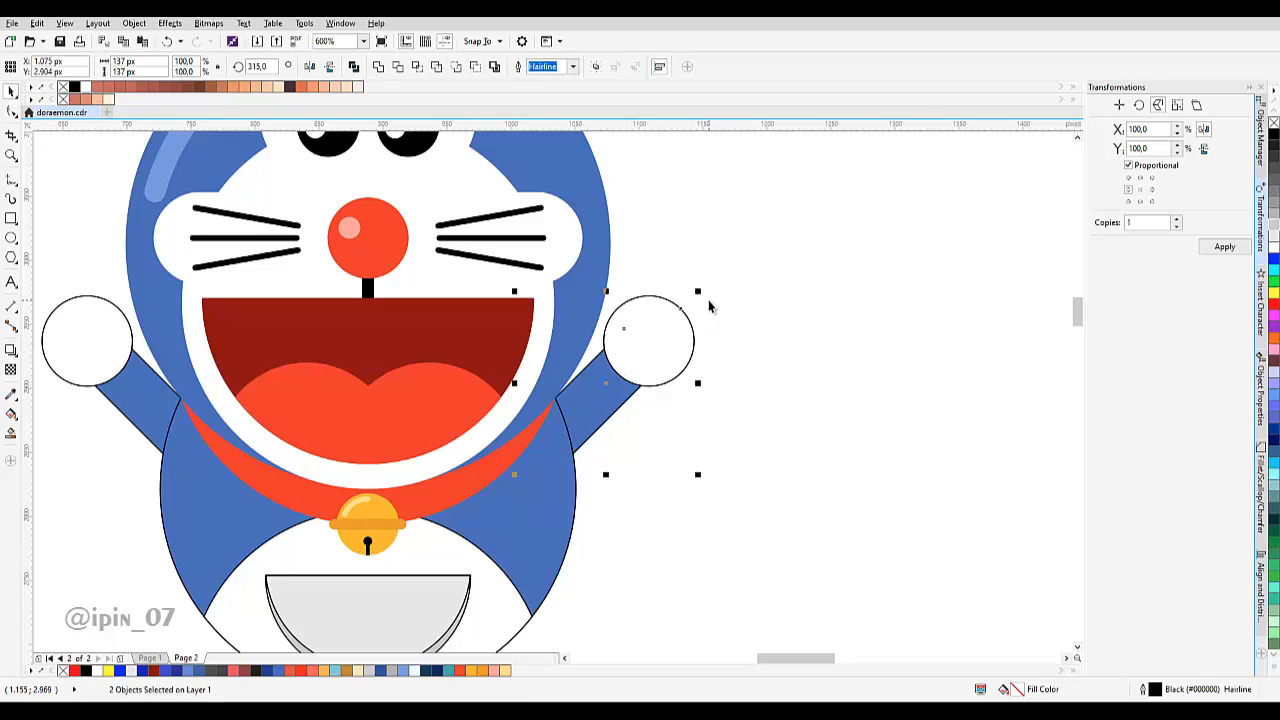
drag(703, 291, 719, 279)
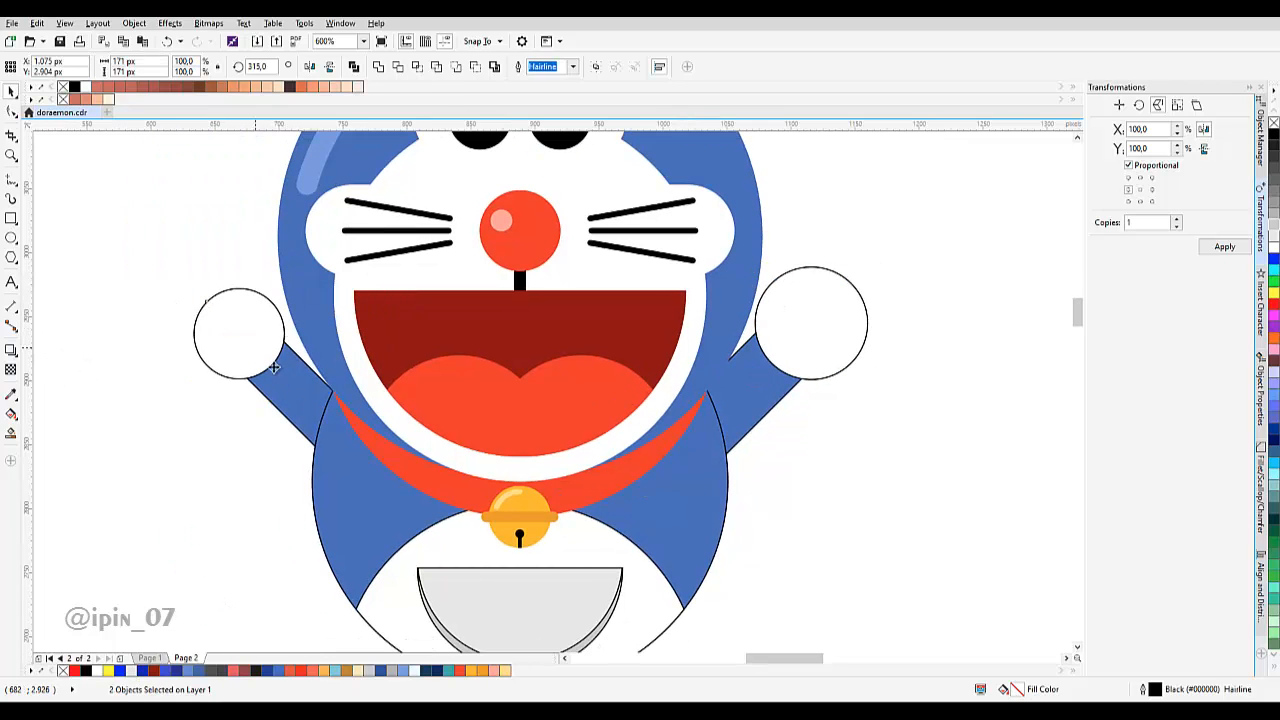
Delete the smaller mirrored arm and its hand.
click(284, 400)
key(Delete)
click(284, 400)
key(Delete)
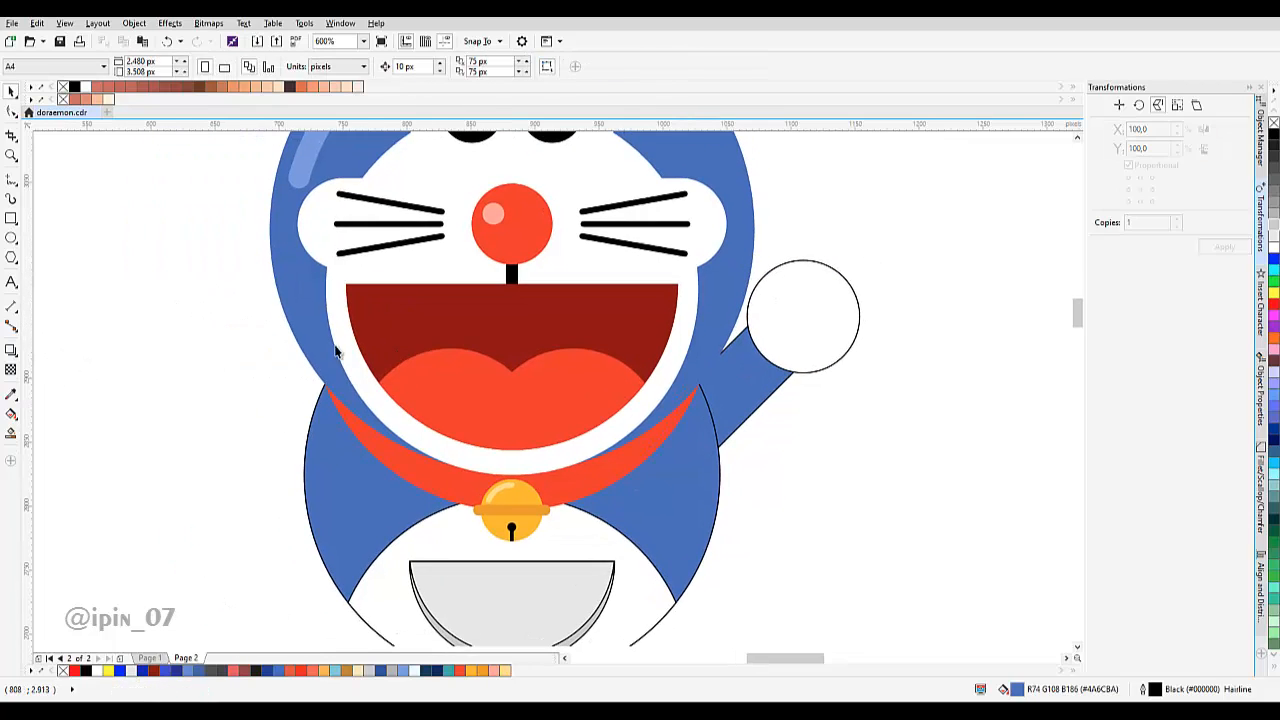
Draw a guide rectangle about 200 by 279 px from the nose's centre and mirror one copy of it, the arm and the hand horizontally.
click(12, 218)
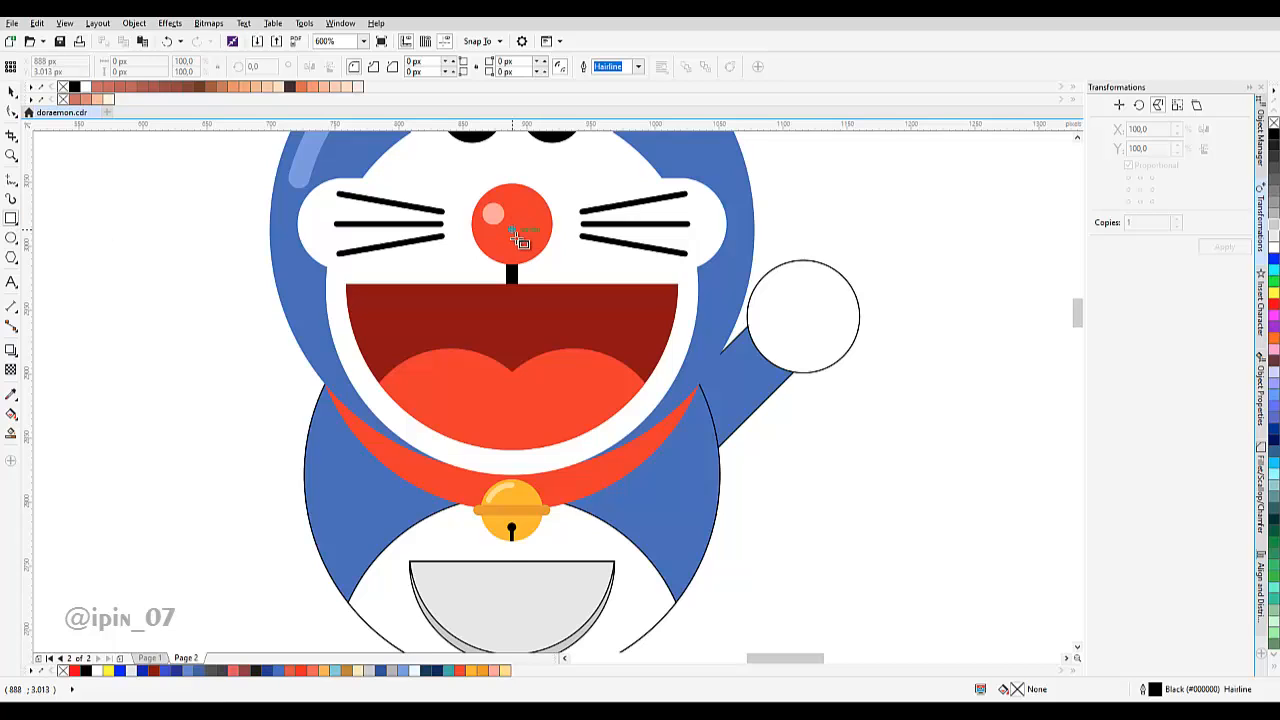
drag(510, 228, 771, 588)
shift+click(780, 376)
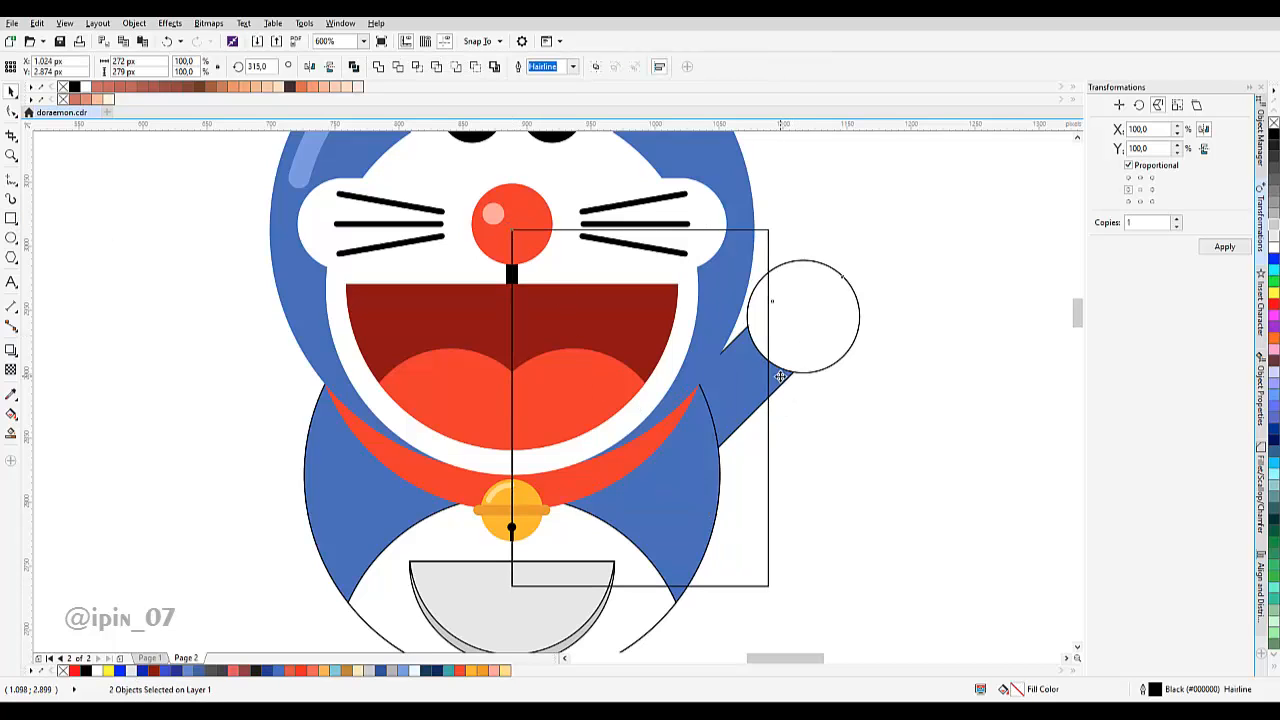
click(1216, 252)
Delete both guide rectangles, keeping the two raised arms.
click(747, 494)
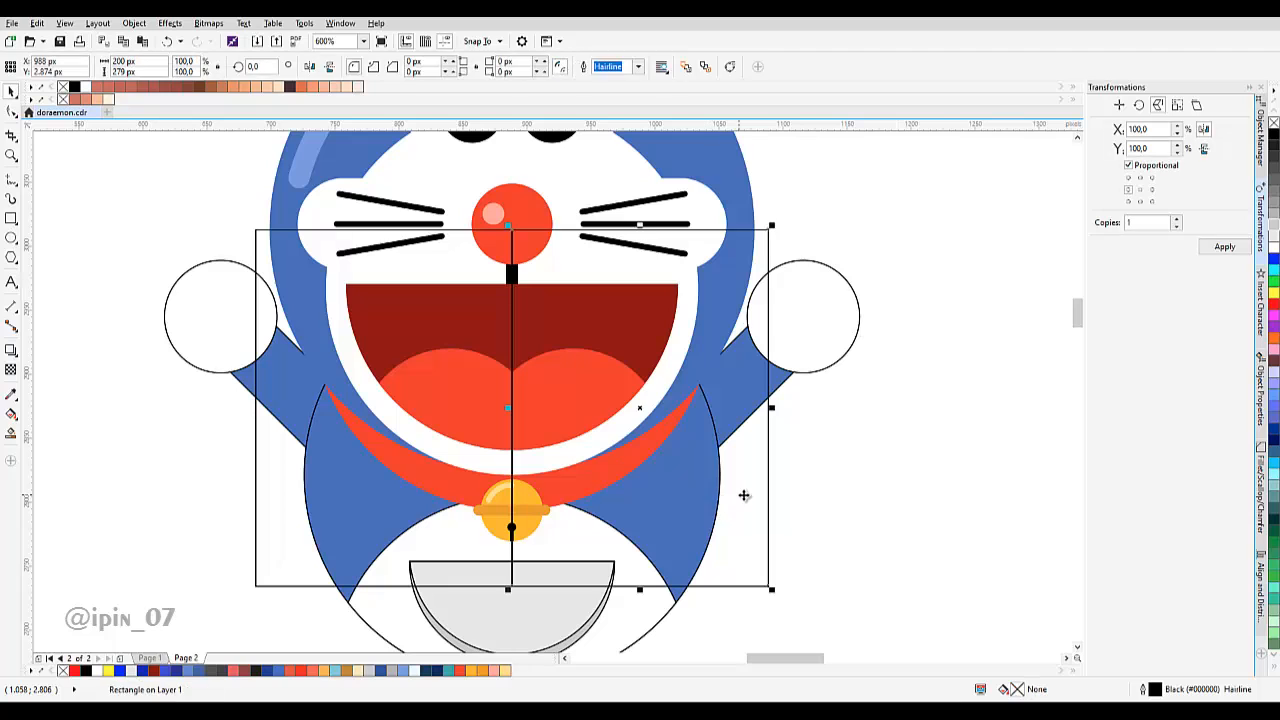
key(Delete)
click(383, 534)
key(Delete)
scroll(384, 480, down, 2)
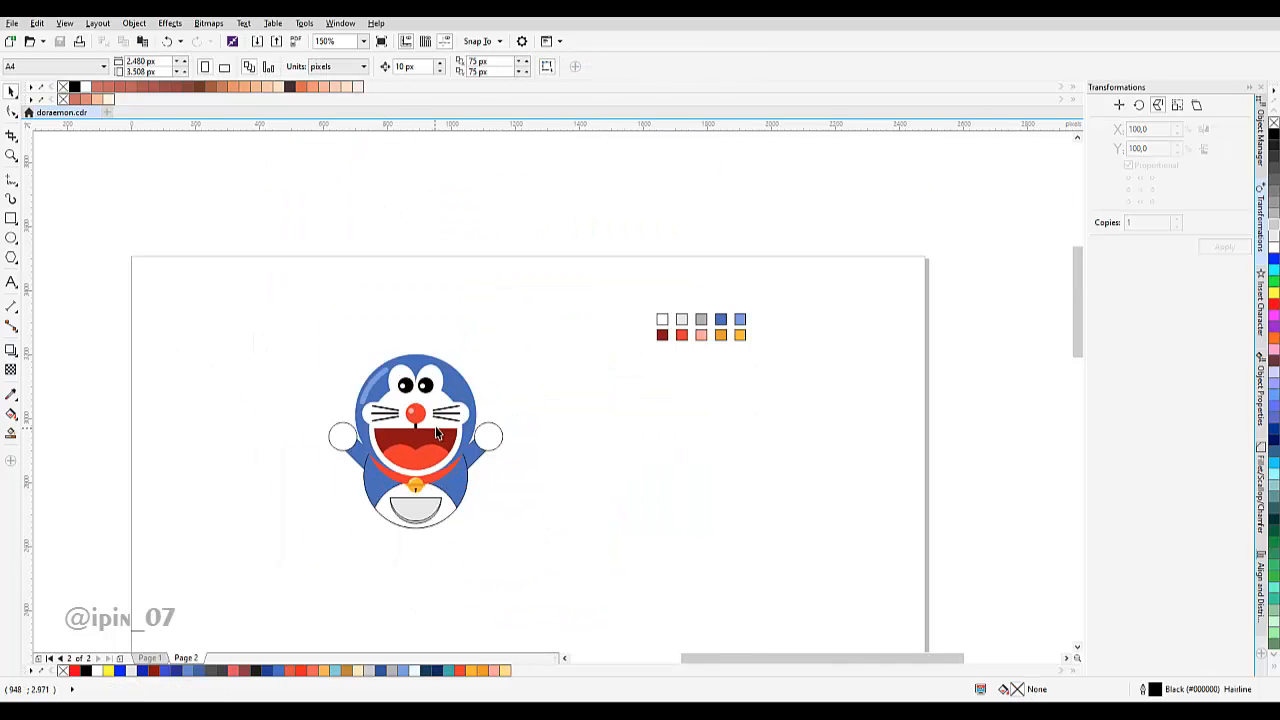
scroll(437, 457, up, 2)
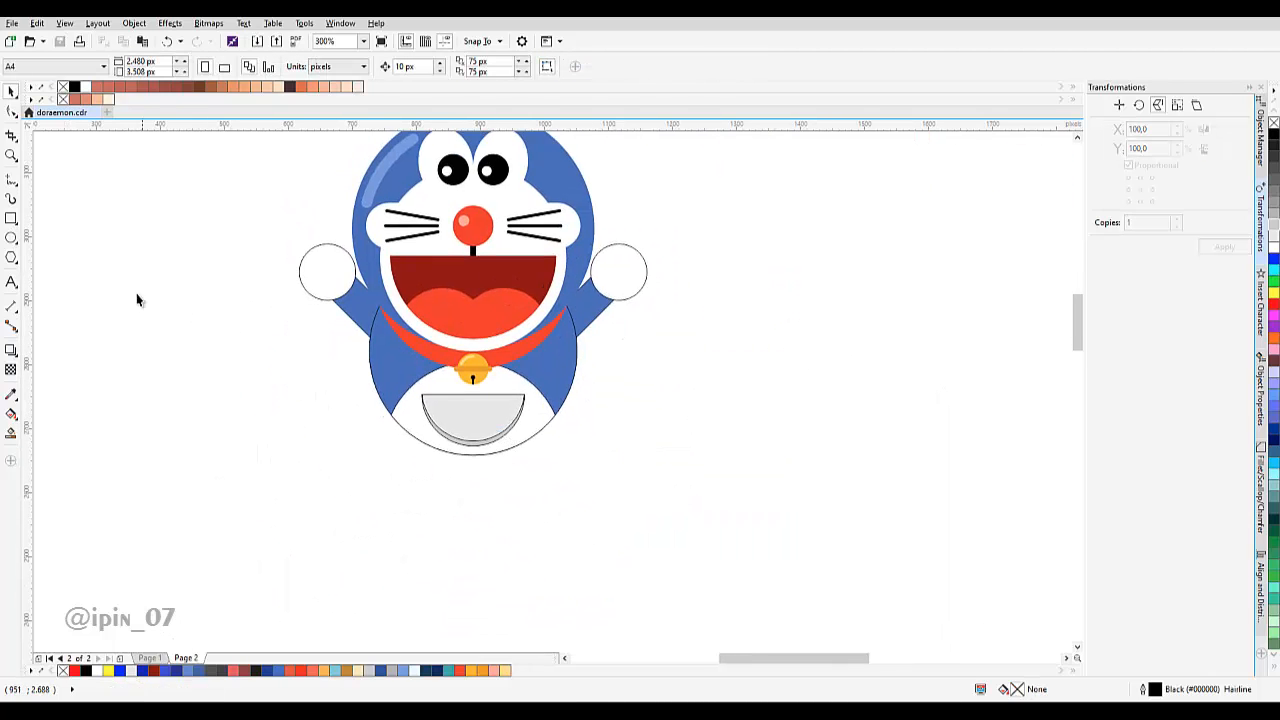
click(11, 220)
scroll(430, 490, up, 2)
drag(364, 374, 399, 468)
key(ctrl+z)
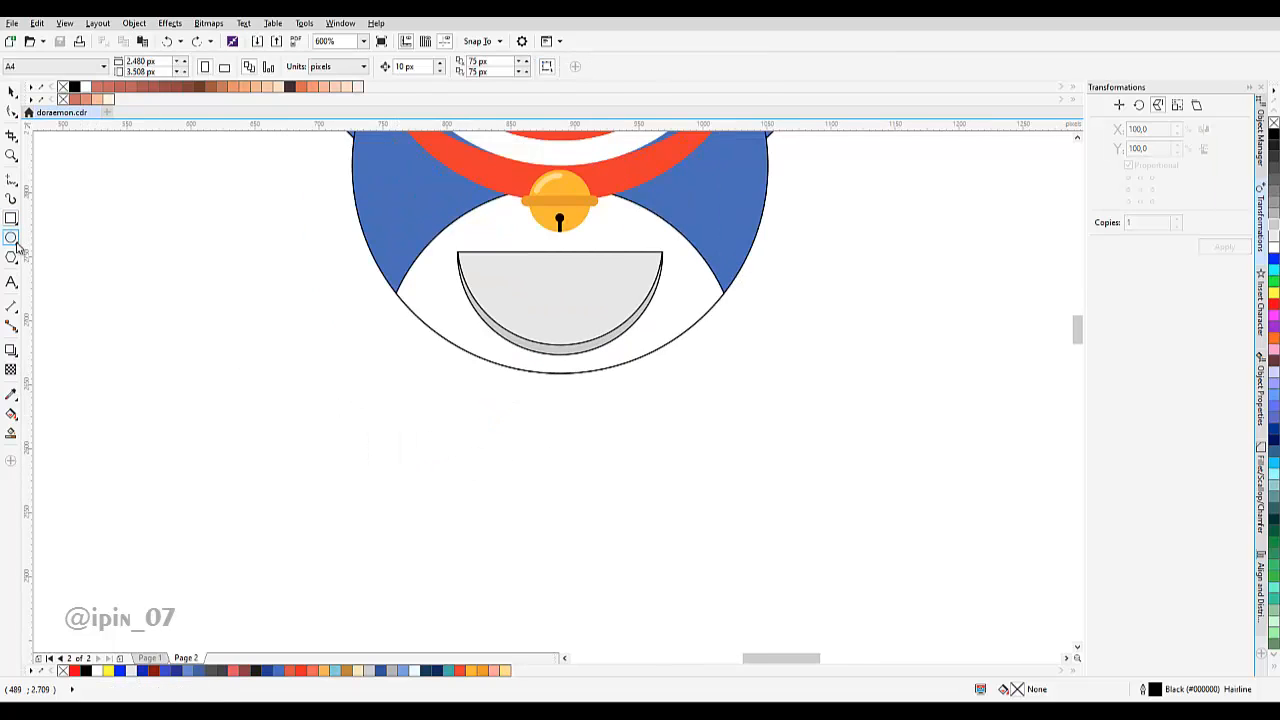
Draw an ellipse about 54 by 79 px below the body and a rectangle about 56 by 53 px over its upper half.
drag(313, 353, 383, 431)
scroll(349, 366, up, 2)
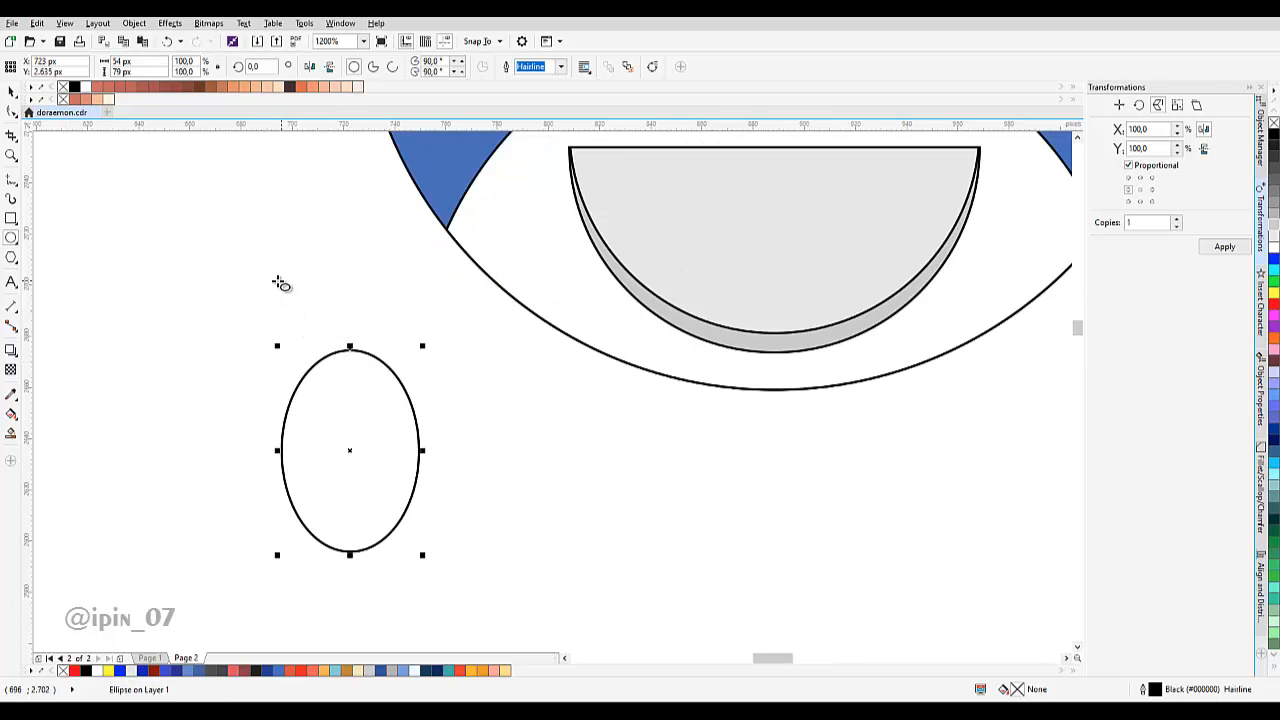
drag(283, 322, 426, 458)
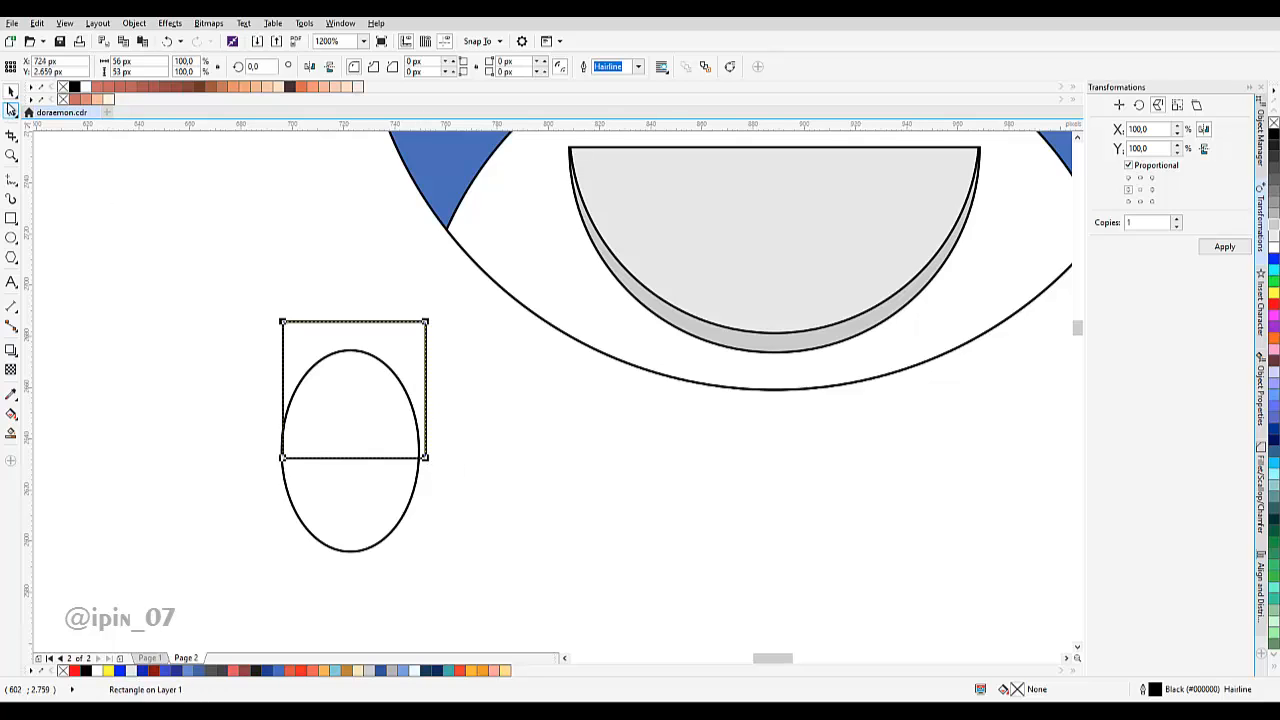
Round the rectangle's corners to about 11 px and align it with the ellipse on their horizontal centres.
drag(291, 451, 302, 435)
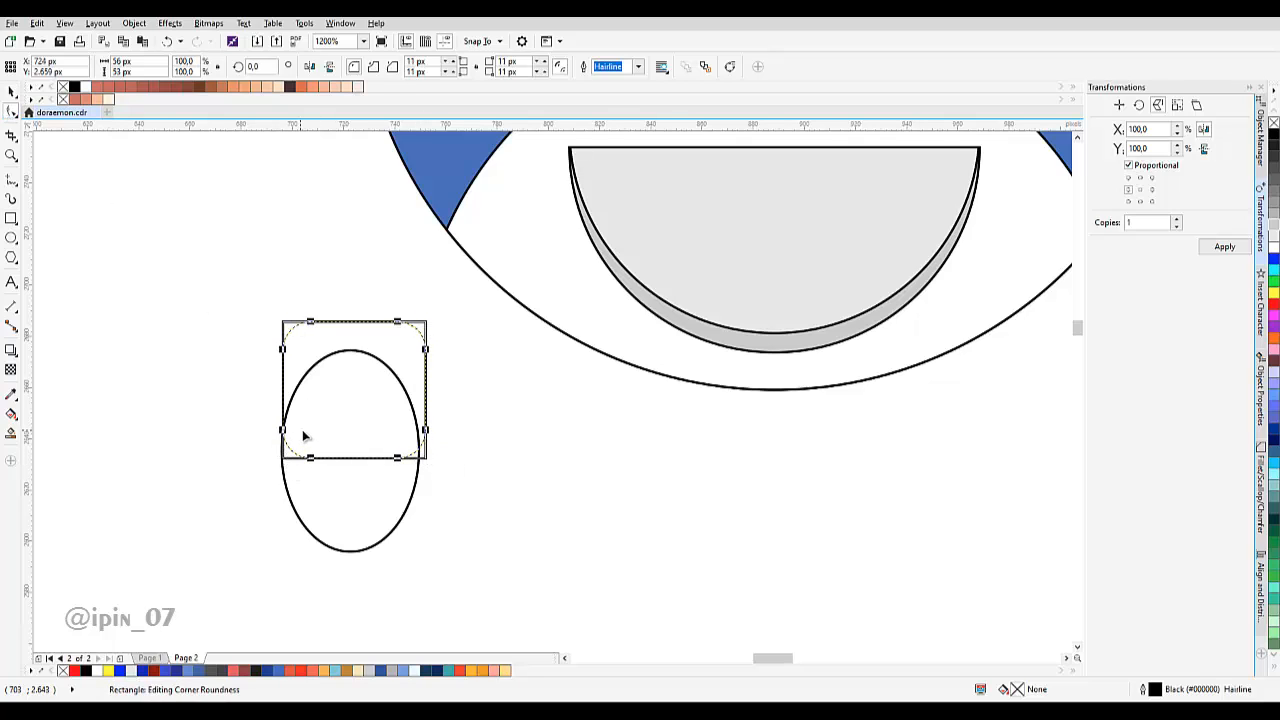
key(space)
shift+click(324, 493)
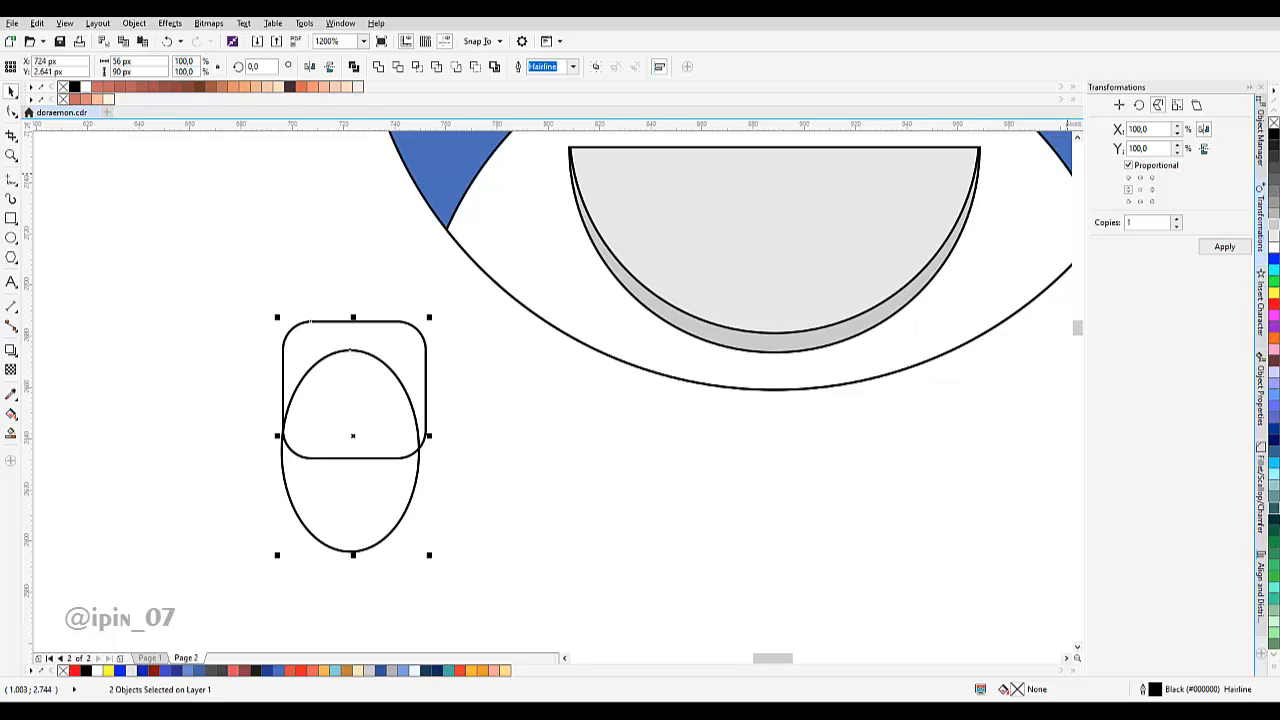
click(1261, 585)
click(1119, 119)
drag(386, 456, 411, 448)
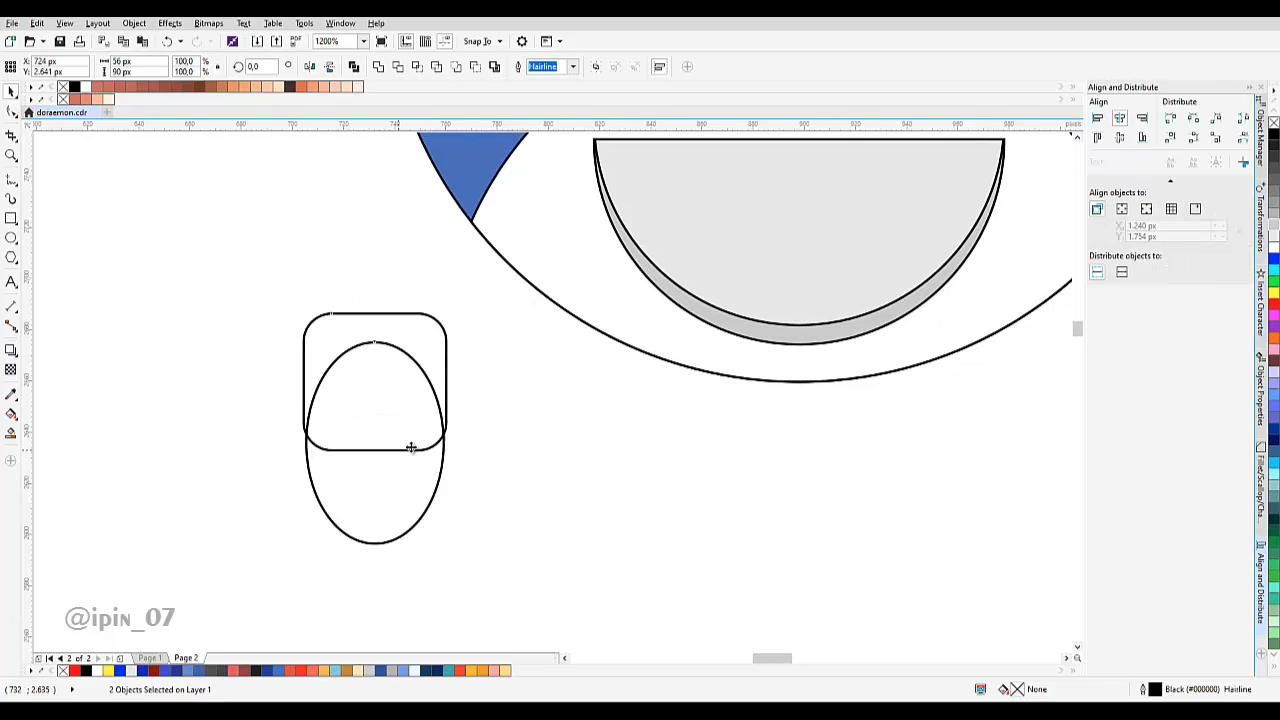
Increase the rectangle's corner rounding to about 20 px.
click(387, 370)
click(403, 357)
click(431, 449)
key(F10)
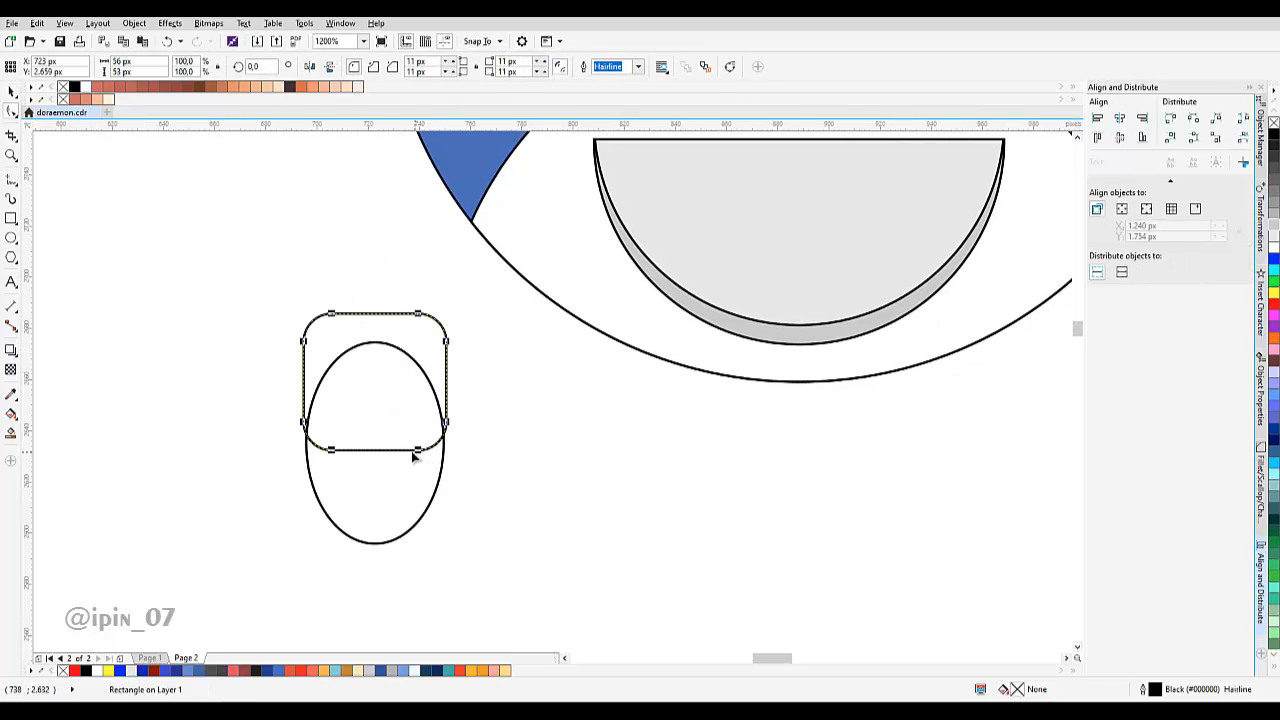
mouse_move(411, 455)
mouse_down()
mouse_move(385, 454)
mouse_move(404, 442)
mouse_up()
scroll(404, 442, up, 2)
scroll(430, 461, down, 2)
key(space)
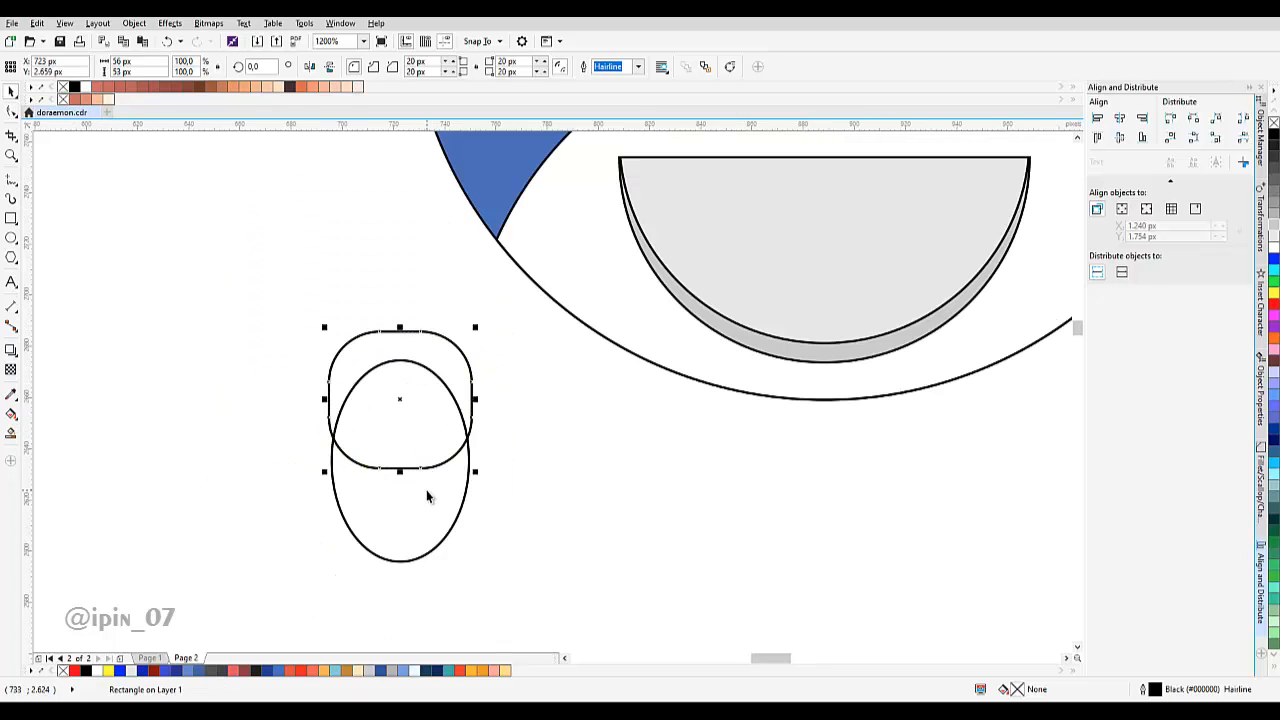
Fill the rounded rectangle with the body's sampled blue and the ellipse with sampled white.
click(11, 394)
drag(556, 187, 556, 276)
click(516, 283)
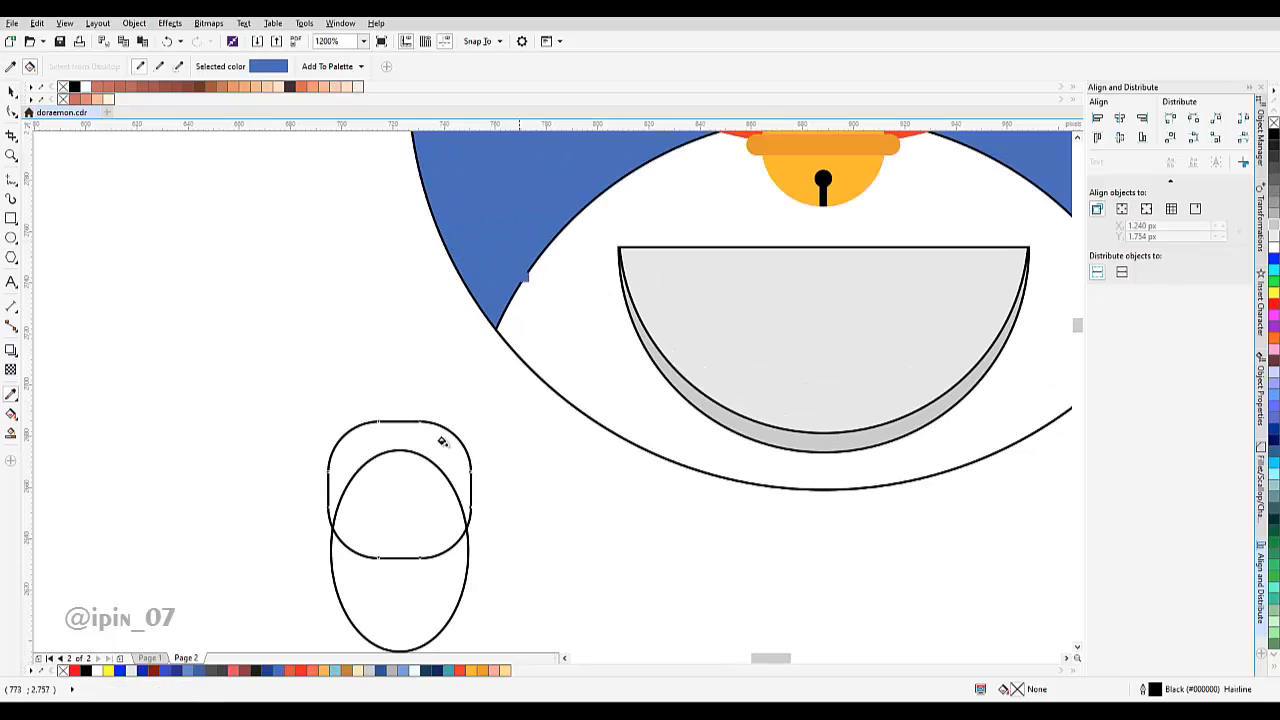
click(407, 505)
drag(426, 454, 431, 323)
shift+click(446, 450)
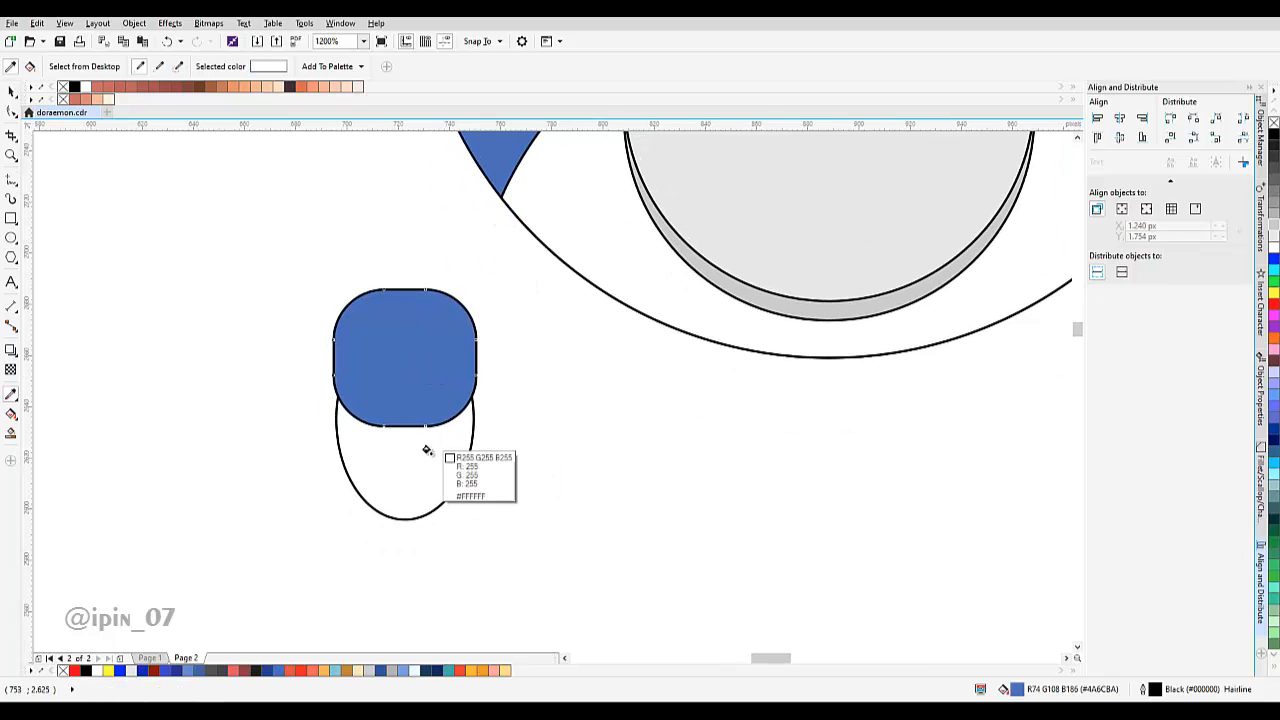
Select the rounded rectangle and ellipse together and move them onto the body's lower edge beside the pocket as a leg.
key(space)
drag(423, 371, 598, 330)
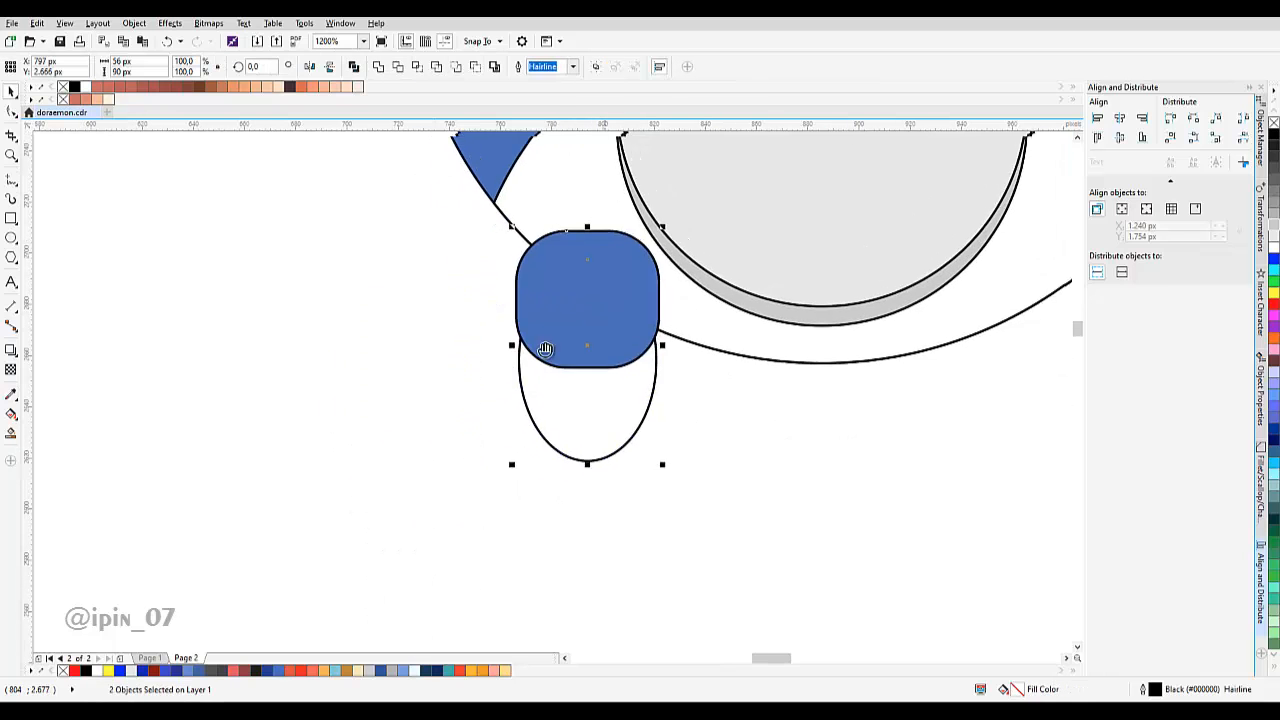
Send the leg and foot shapes to the back of the page and rotate them to 330° at the body's lower edge.
right_click(486, 373)
mouse_move(516, 555)
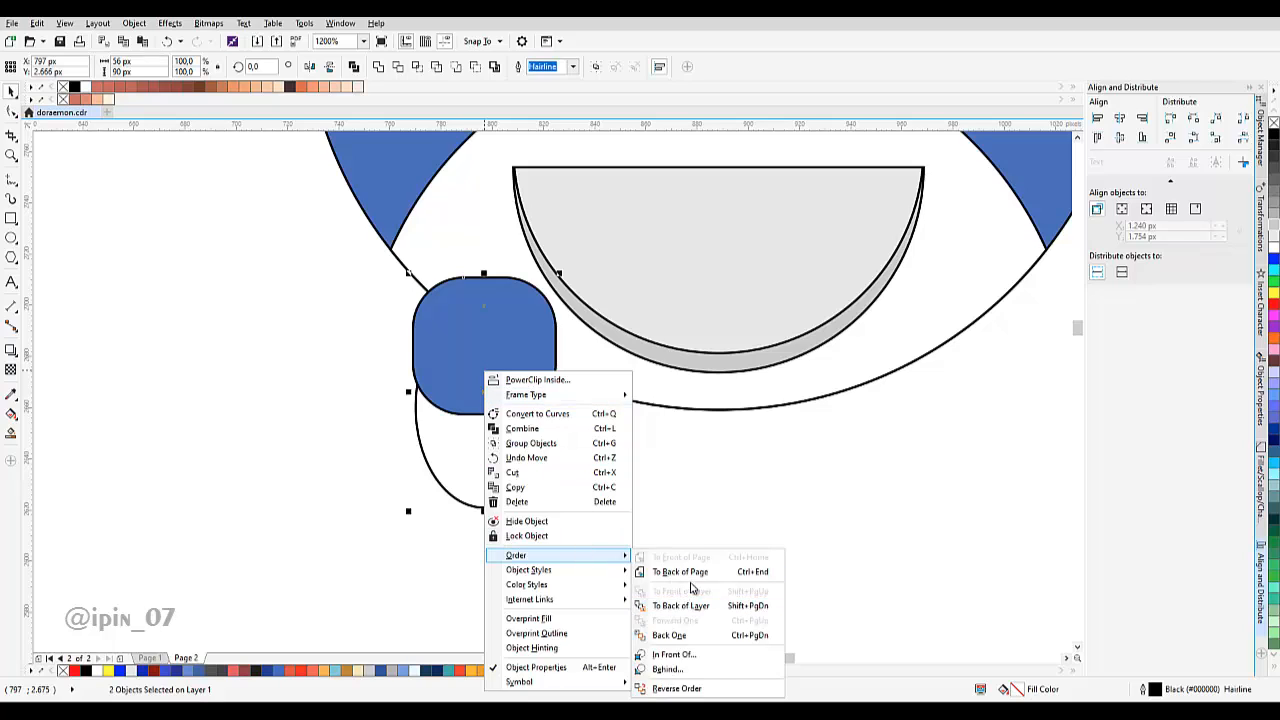
click(680, 572)
drag(562, 273, 609, 317)
drag(463, 443, 477, 431)
Adjust the leg and foot rotation to about 339.8° and enlarge them to about 126%.
scroll(477, 432, down, 3)
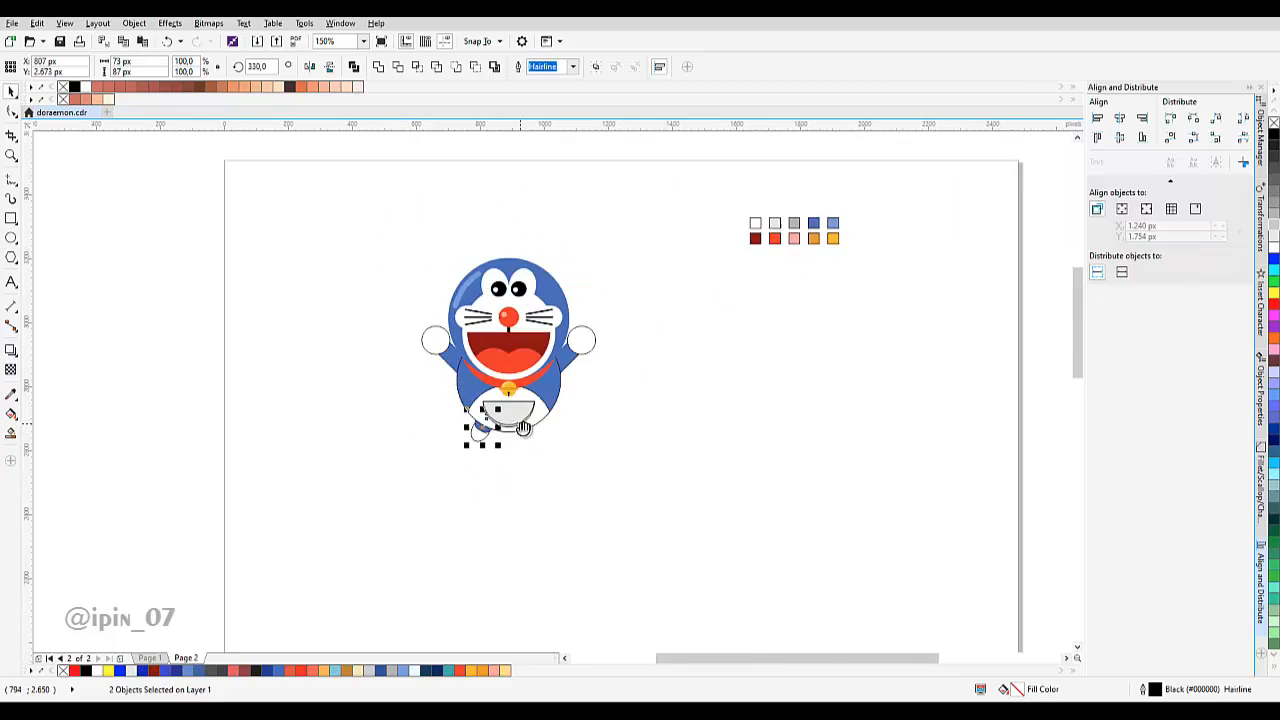
scroll(481, 440, up, 2)
drag(529, 484, 544, 498)
click(491, 432)
drag(528, 350, 515, 341)
scroll(466, 449, up, 2)
Increase the blue leg rectangle's corner rounding until its lower end forms a smooth arc.
click(450, 385)
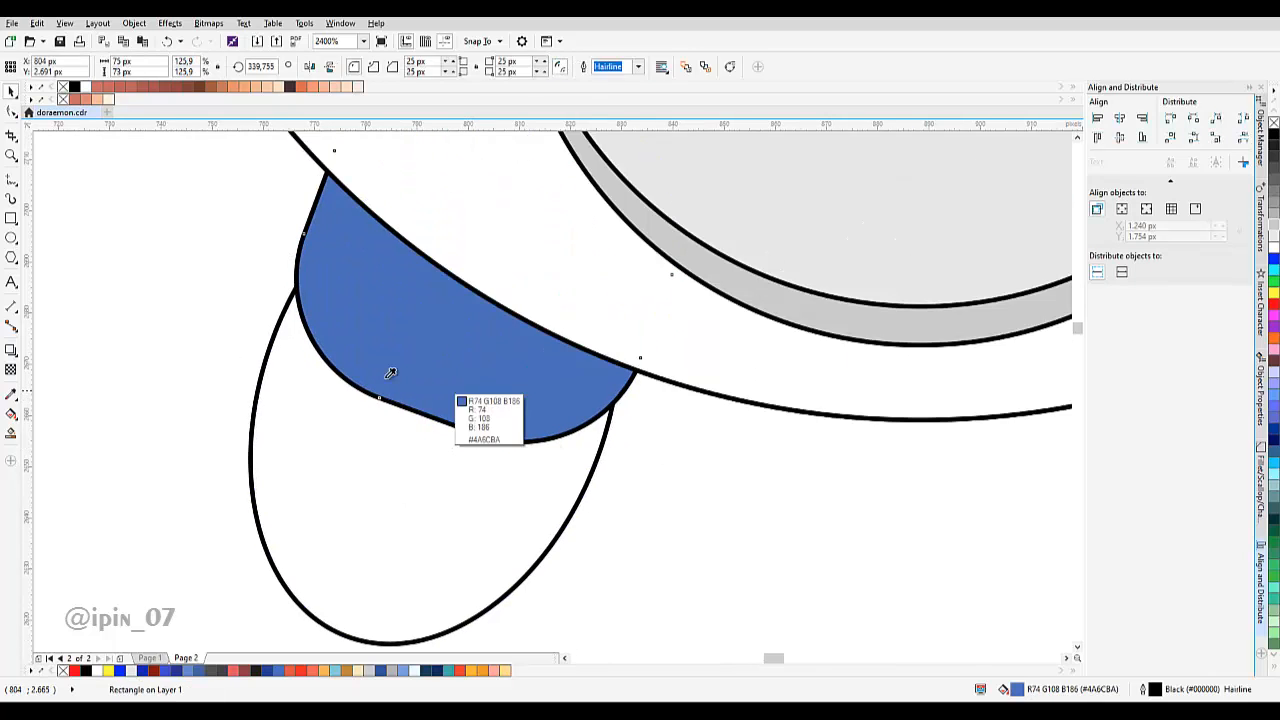
key(F10)
drag(382, 402, 426, 426)
scroll(445, 460, down, 1)
scroll(445, 458, down, 1)
key(space)
click(486, 461)
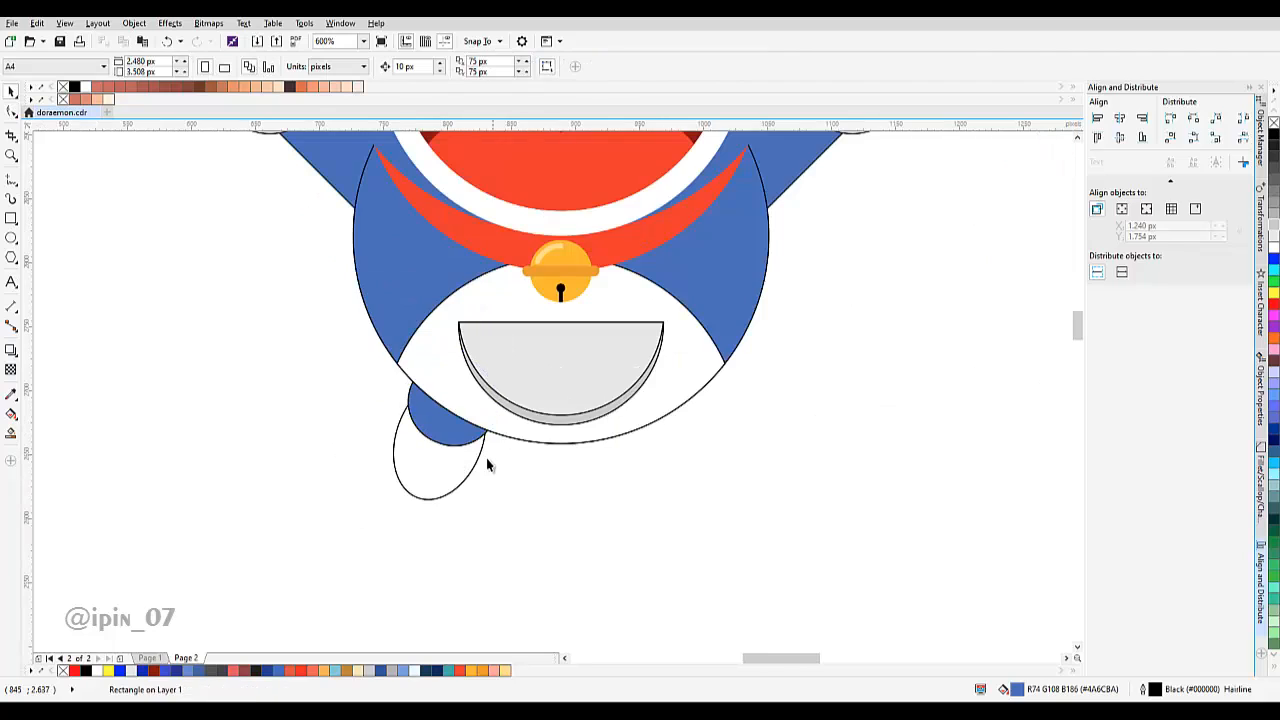
Select the leg and foot together, enlarge them to about 94 by 128 px and shift them up and outward against the body.
scroll(460, 437, down, 1)
scroll(453, 436, up, 2)
click(450, 434)
shift+click(488, 490)
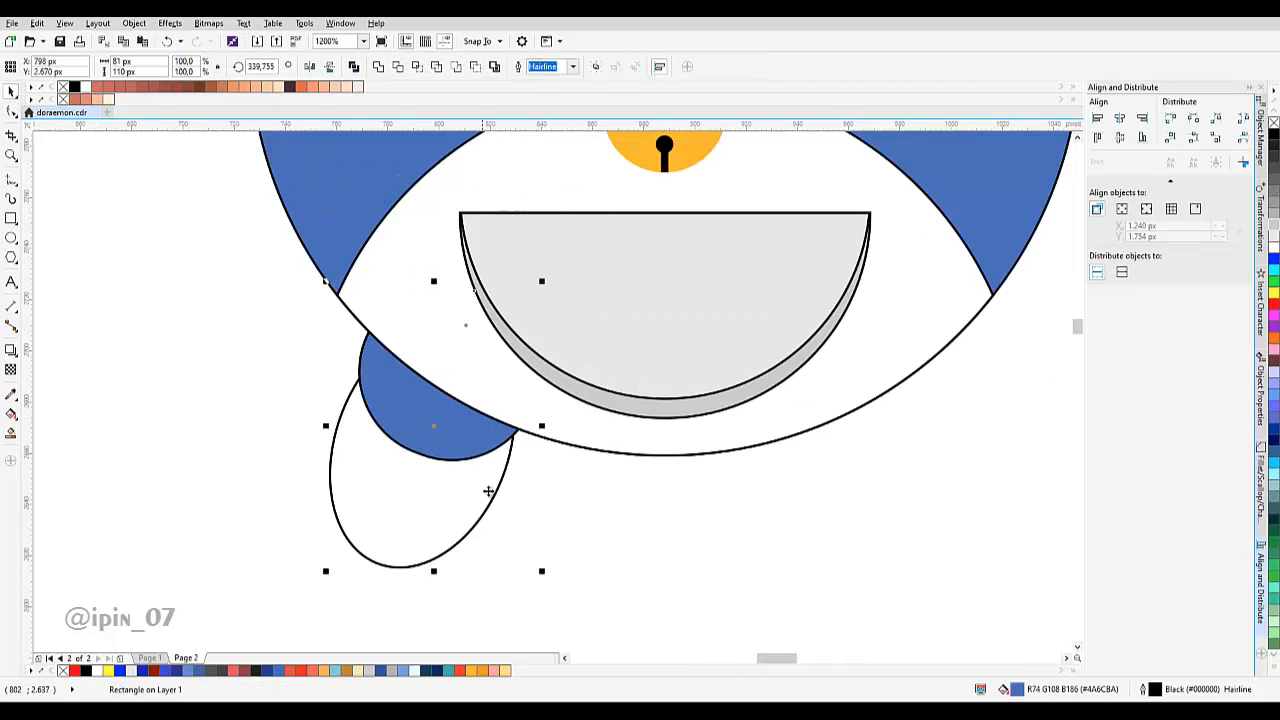
drag(449, 498, 427, 461)
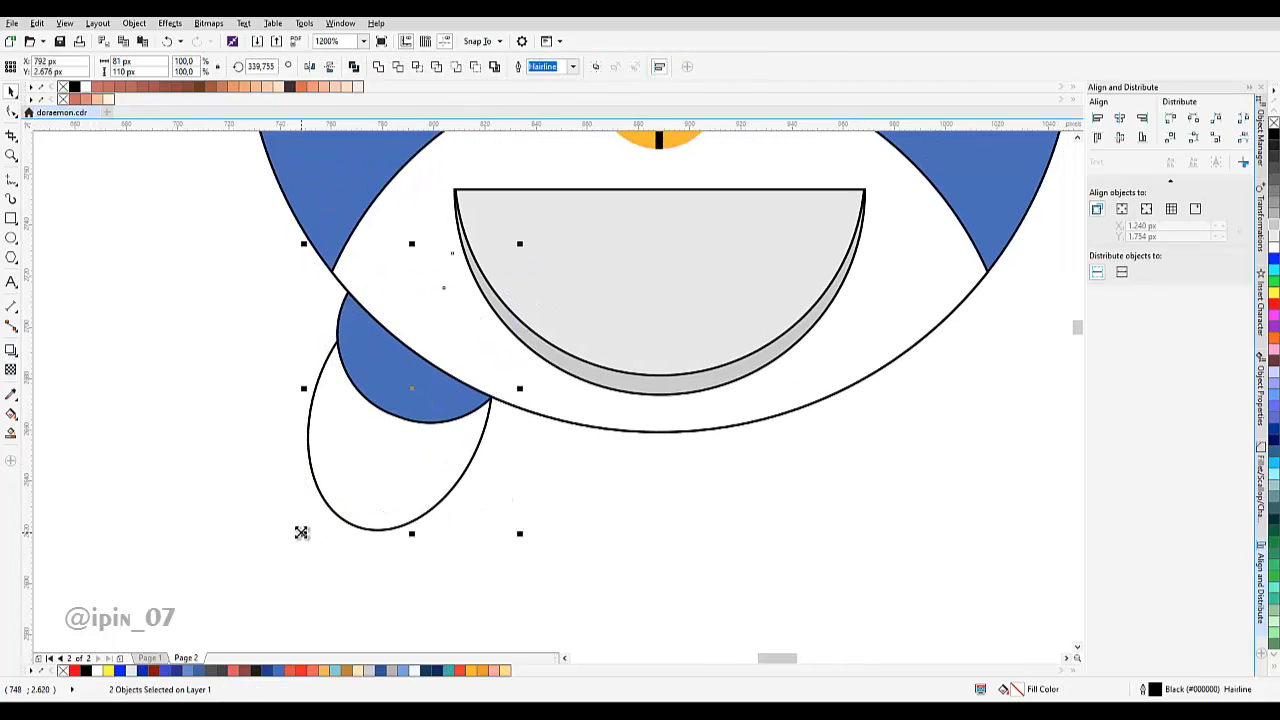
drag(301, 532, 288, 558)
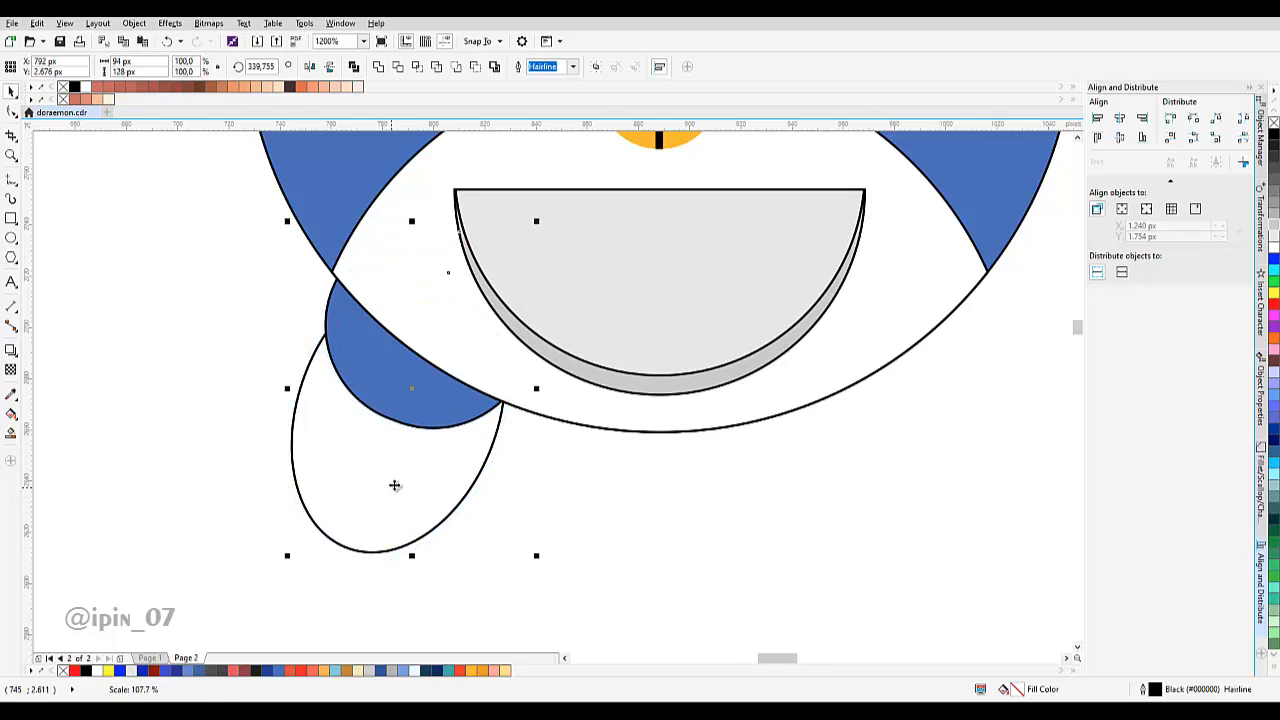
drag(395, 485, 393, 477)
Enlarge the leg and foot further to about 105 by 142 px and move them slightly inward under the body.
scroll(426, 484, down, 3)
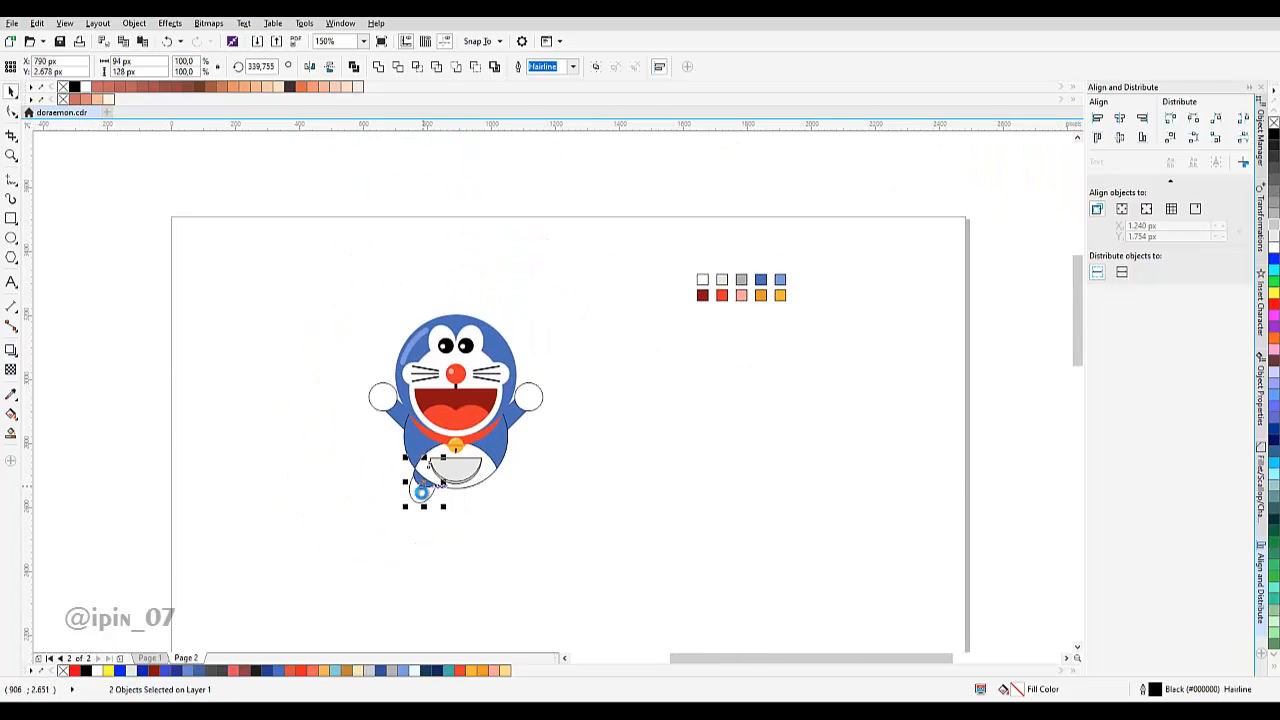
scroll(421, 490, up, 2)
scroll(417, 482, up, 1)
drag(419, 483, 431, 483)
scroll(405, 484, down, 2)
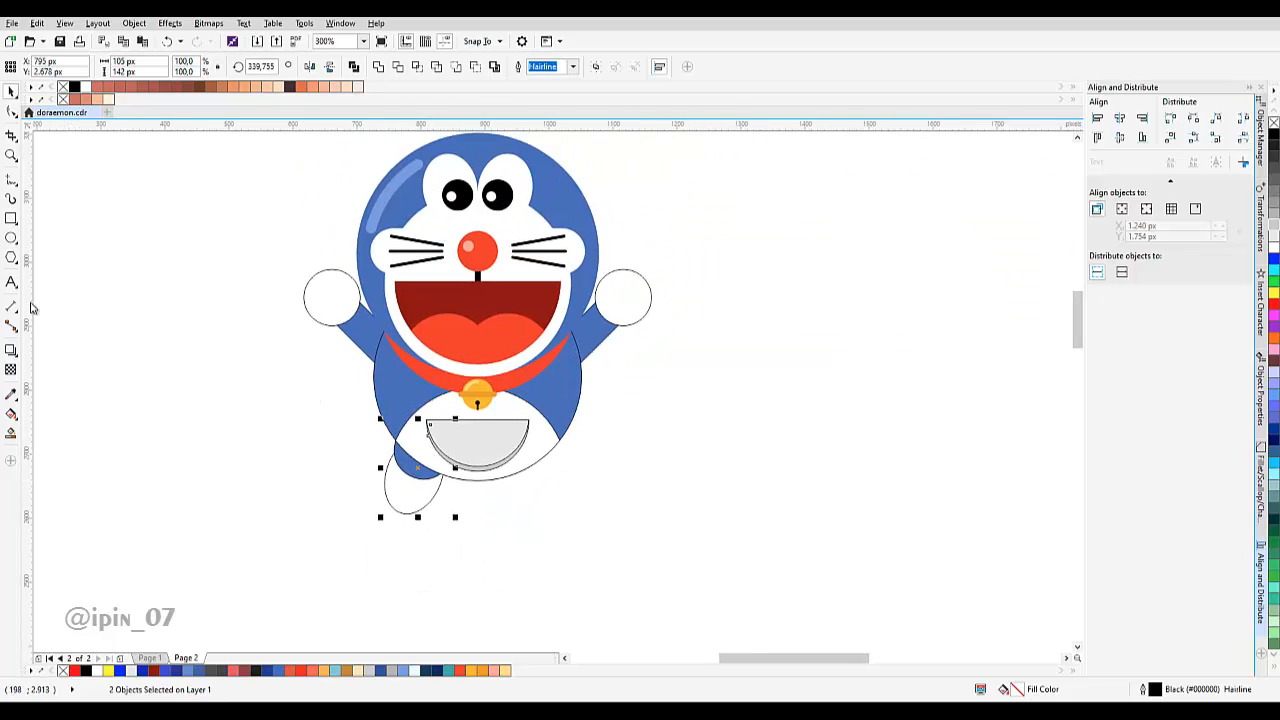
Draw a helper rectangle about 105 by 356 px ending on the body's centre line and mirror one copy of it, leg and foot horizontally.
click(12, 219)
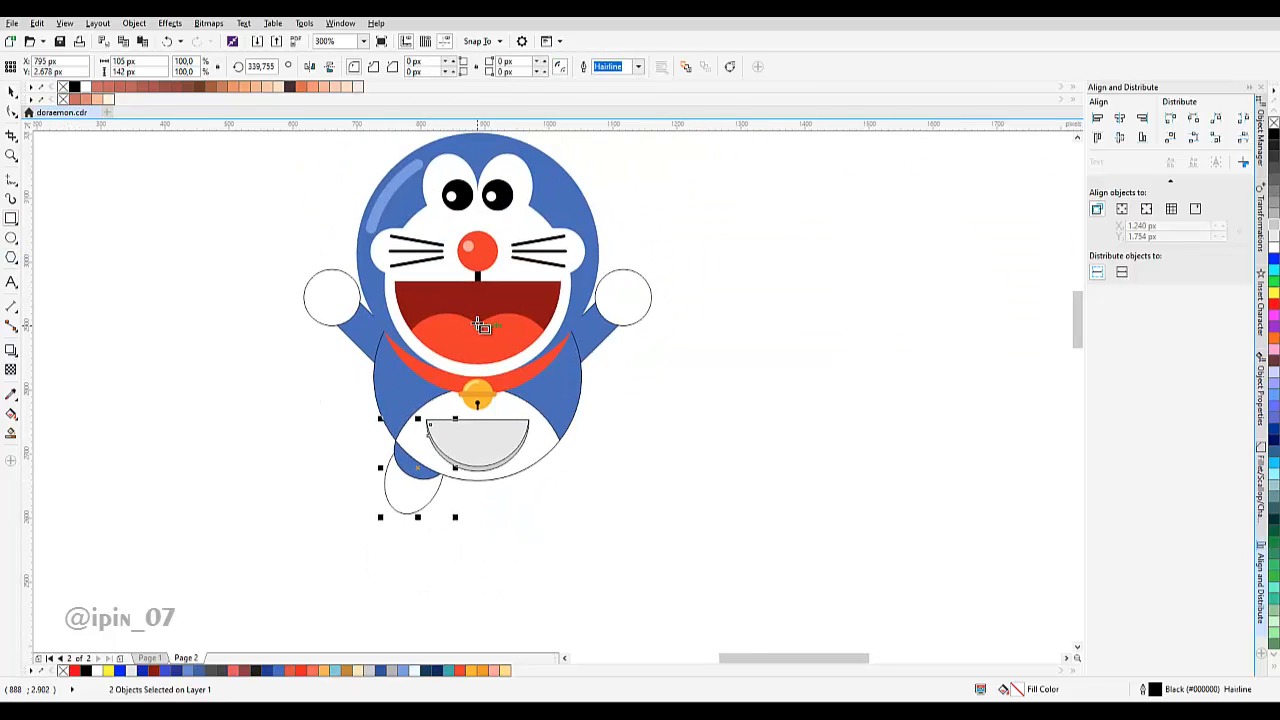
mouse_move(481, 326)
mouse_down()
mouse_move(440, 554)
mouse_move(411, 612)
mouse_up()
scroll(440, 554, up, 1)
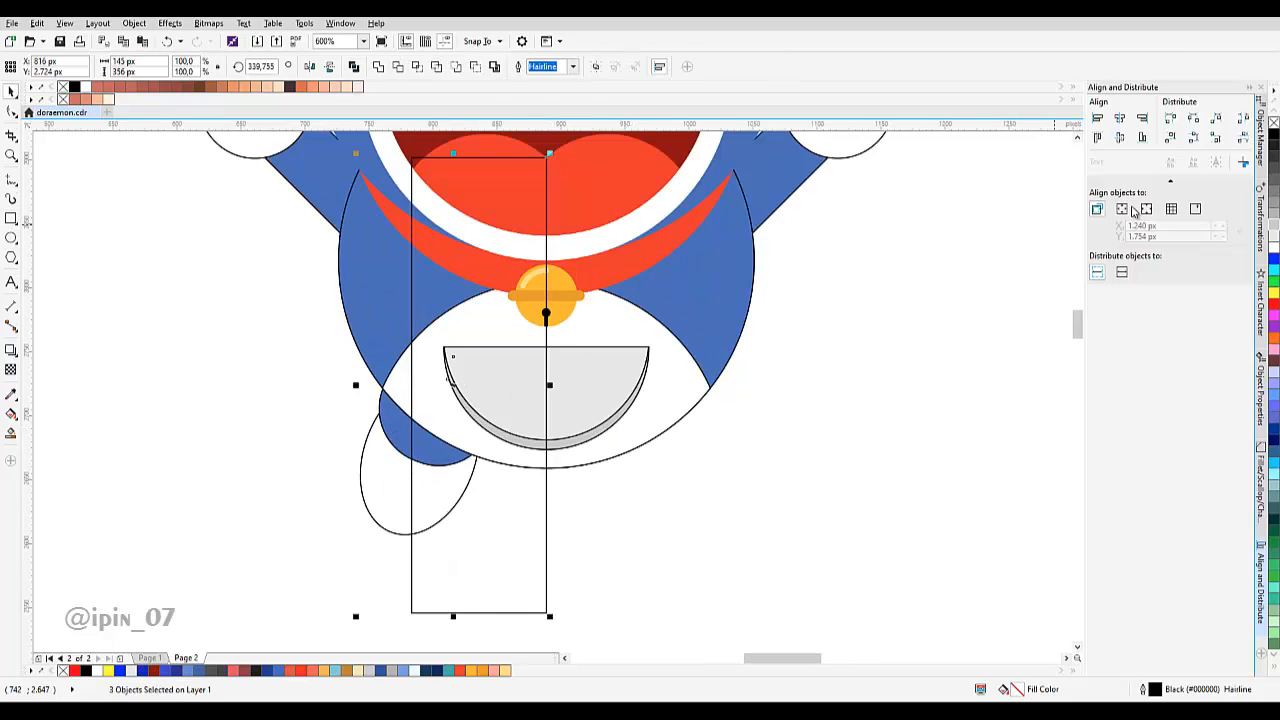
click(1260, 228)
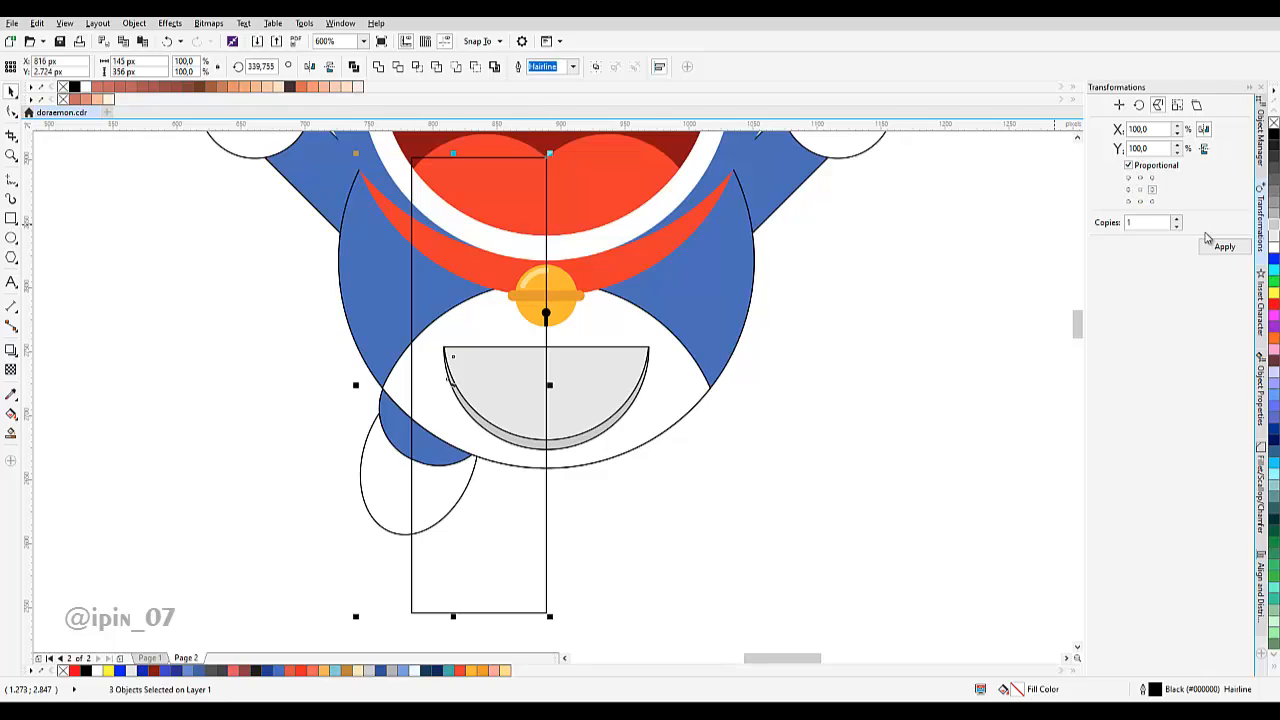
click(1218, 247)
Delete the helper rectangle and its mirrored copy, keeping both legs.
scroll(671, 509, down, 3)
click(609, 526)
click(526, 543)
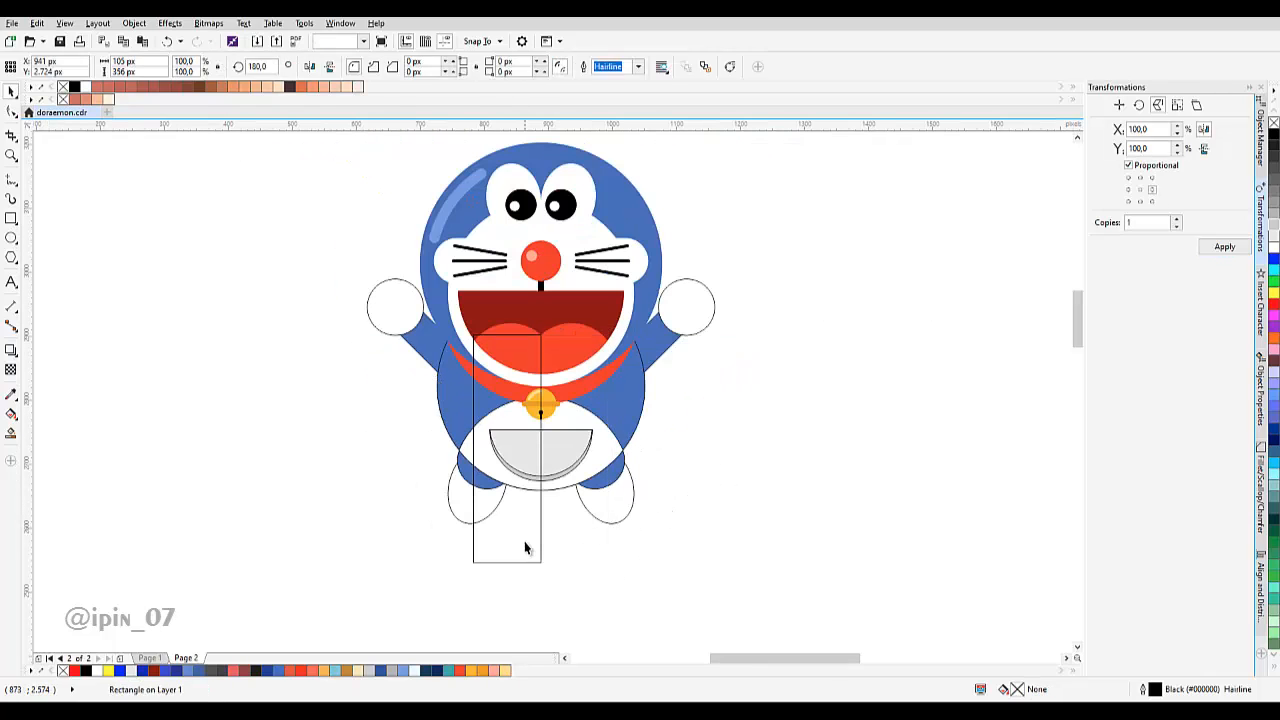
scroll(526, 543, down, 3)
click(612, 424)
Draw a horizontal rectangle about 73 by 15 px centred above the head for the propeller.
scroll(612, 424, up, 1)
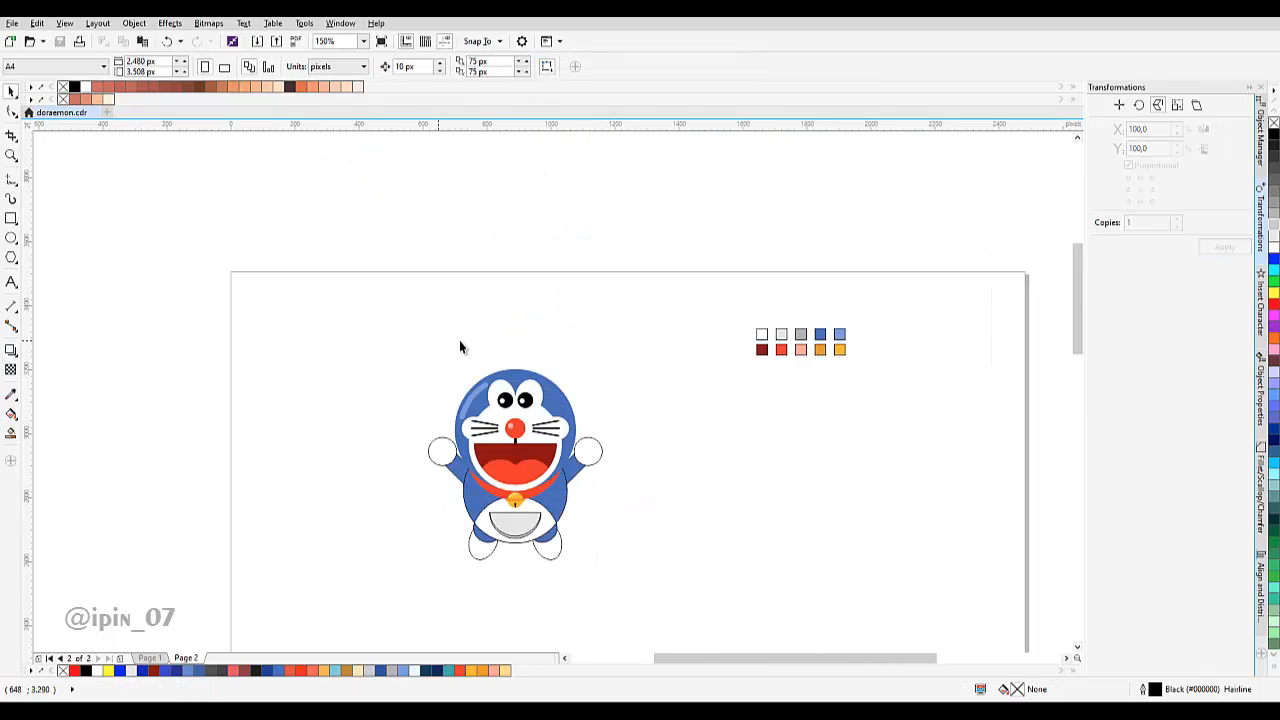
drag(632, 585, 625, 562)
drag(553, 477, 549, 455)
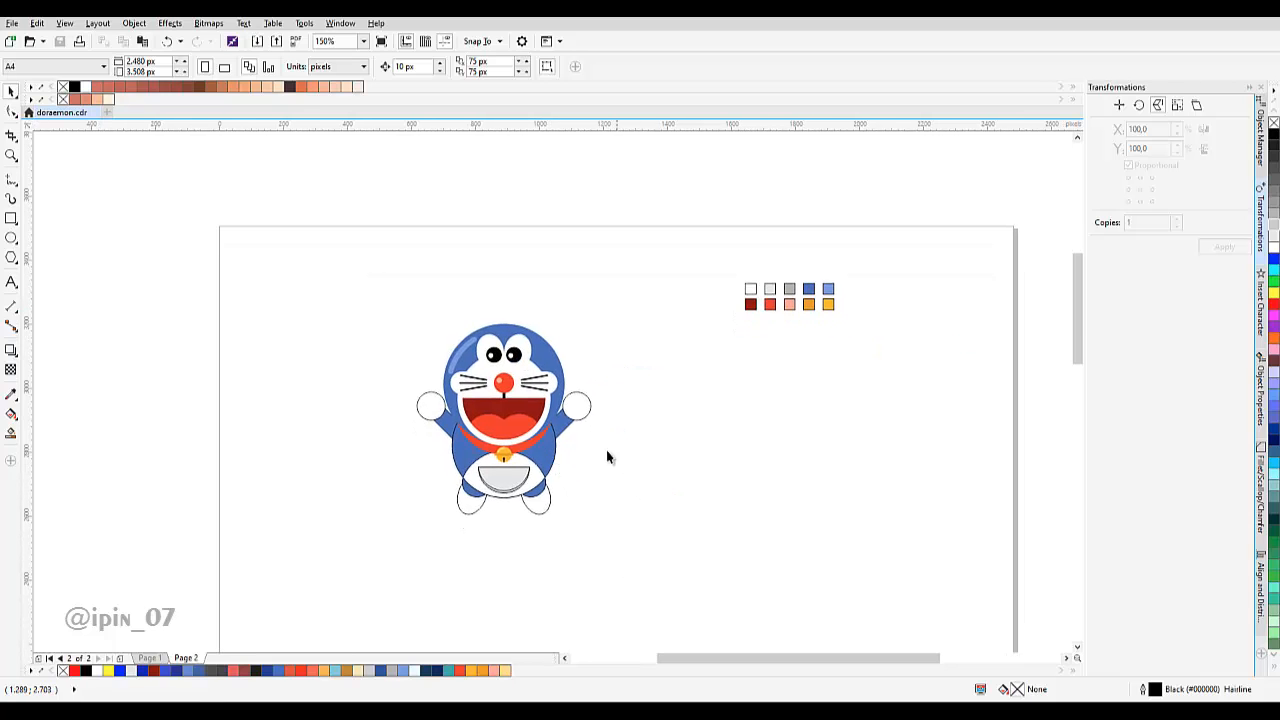
scroll(550, 356, up, 2)
drag(511, 276, 635, 440)
click(11, 219)
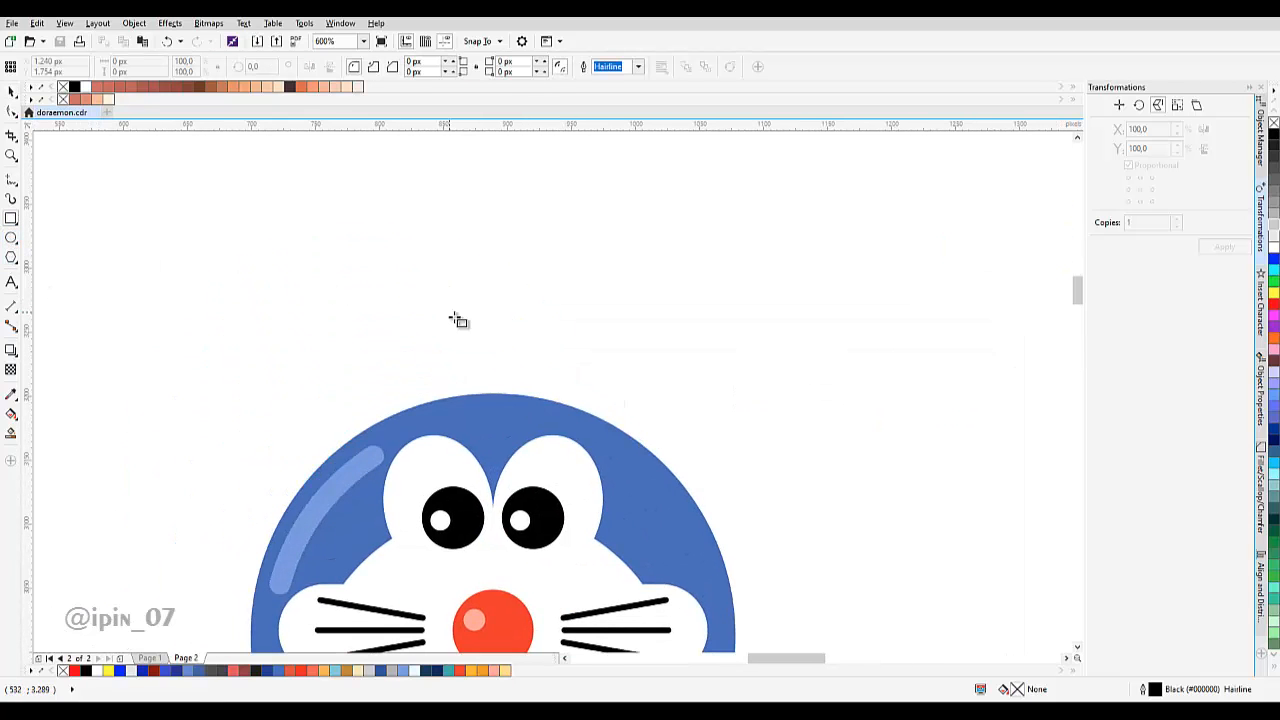
scroll(494, 354, up, 1)
drag(405, 272, 598, 315)
key(space)
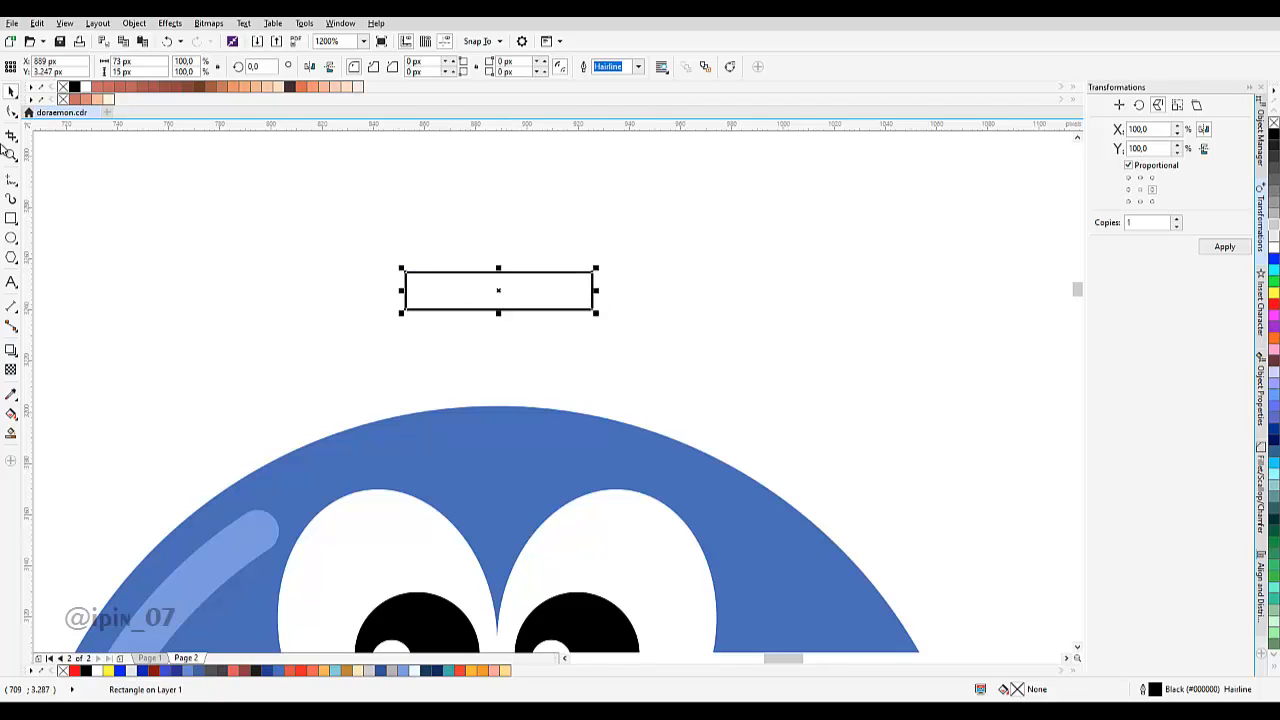
Round the propeller bar's corners to about 7 px.
click(418, 273)
drag(407, 272, 495, 290)
scroll(495, 290, down, 1)
key(space)
click(573, 270)
click(480, 291)
scroll(396, 380, right, 1)
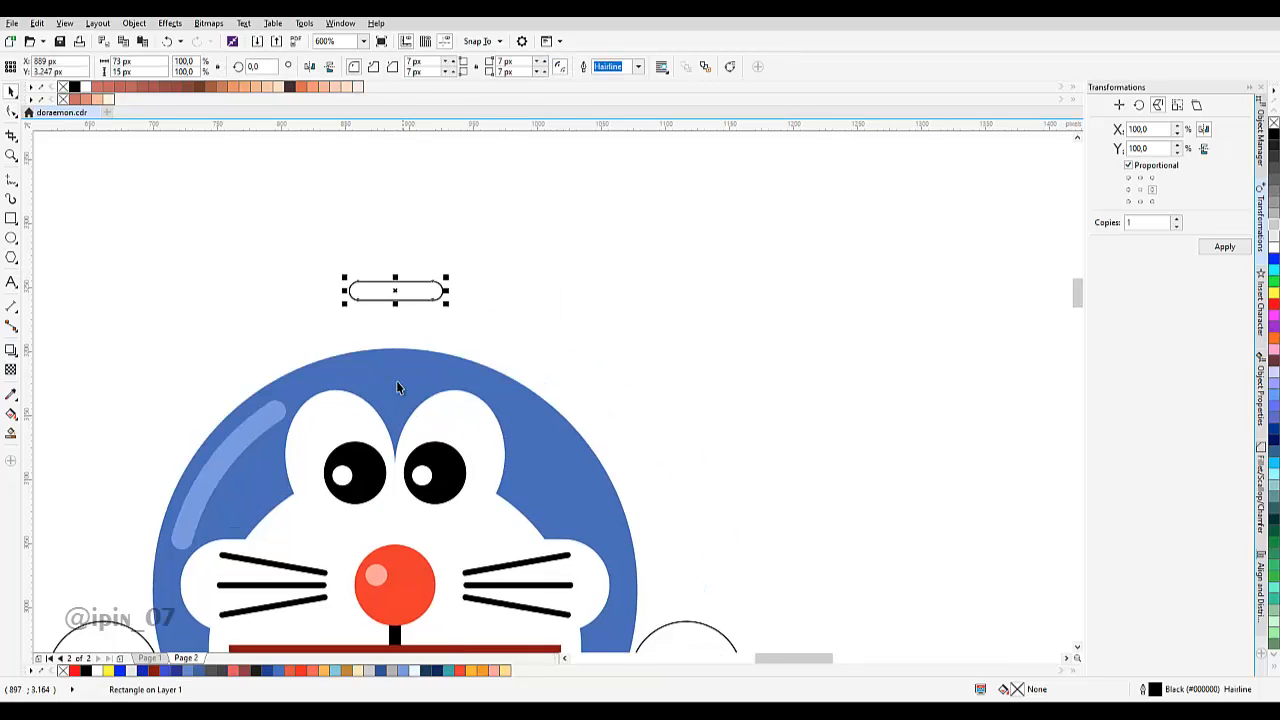
Reduce the propeller bar's corner rounding to about 4 px.
scroll(396, 380, up, 1)
scroll(416, 355, up, 1)
click(11, 111)
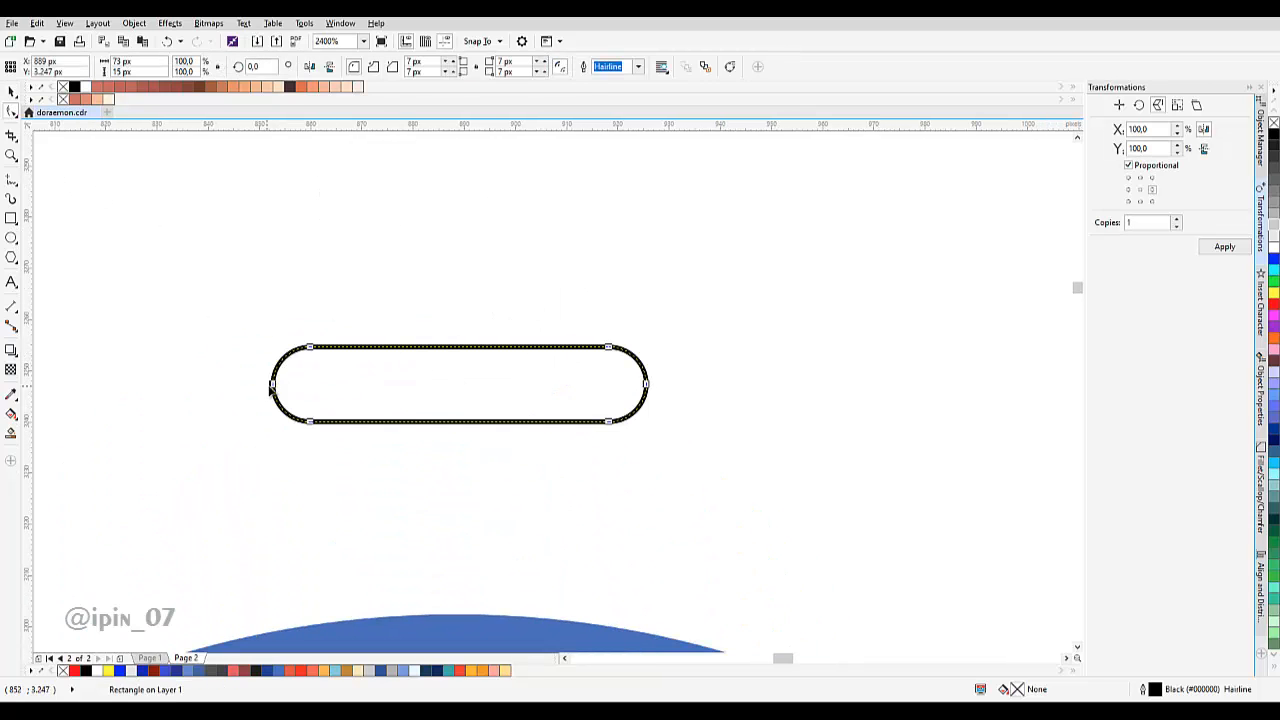
drag(274, 386, 276, 400)
Draw a vertical stem about 14 by 54 px from the bar into the head and align bar and stem with the head's horizontal centre.
key(space)
scroll(446, 320, down, 1)
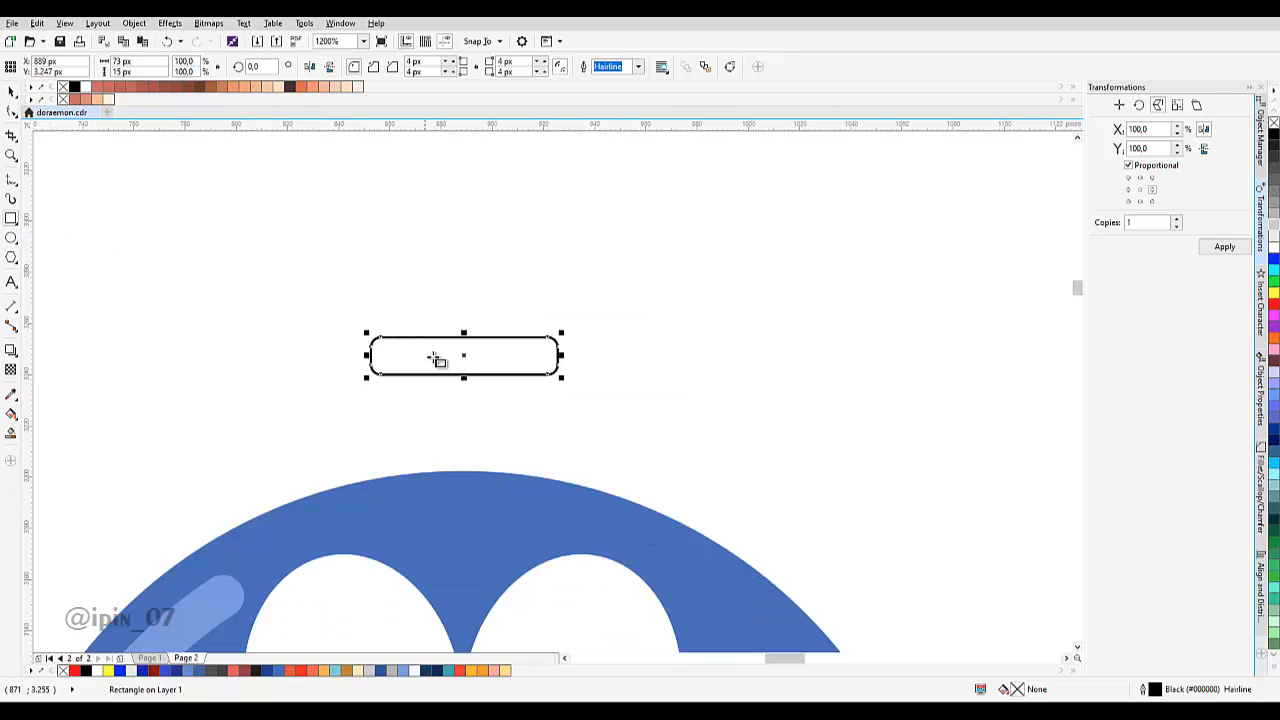
drag(432, 357, 471, 497)
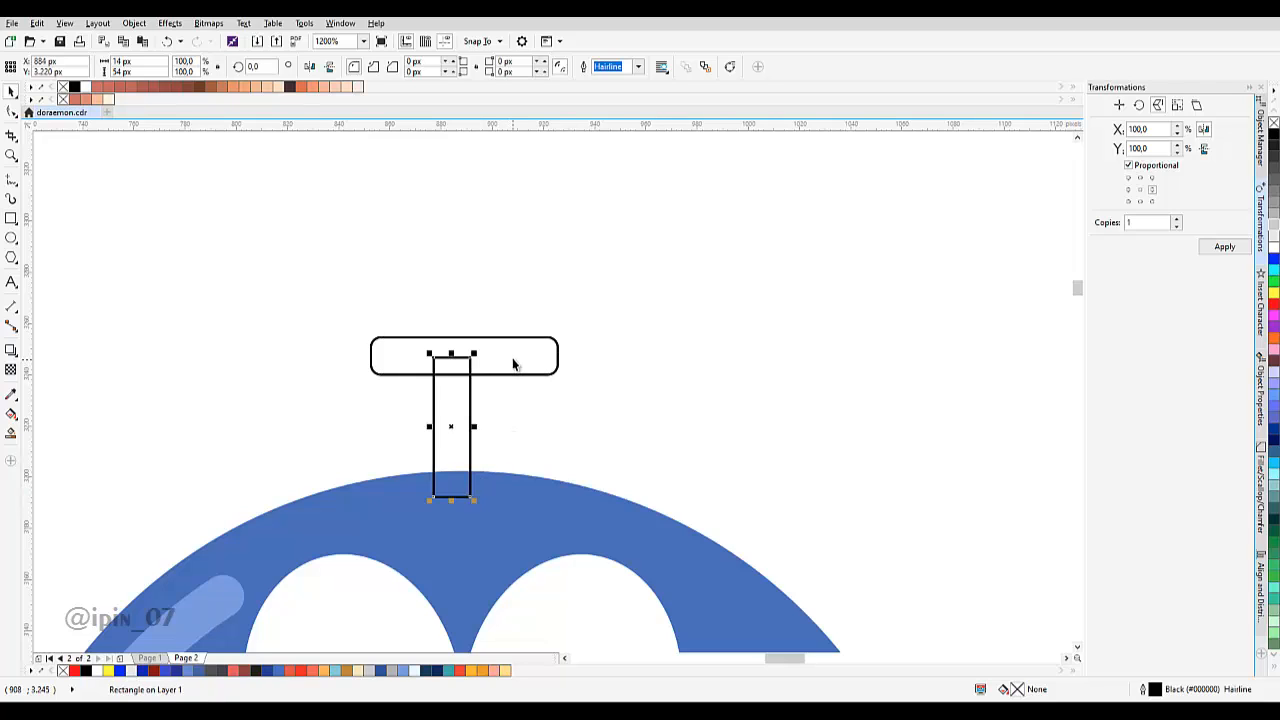
key(ctrl+a)
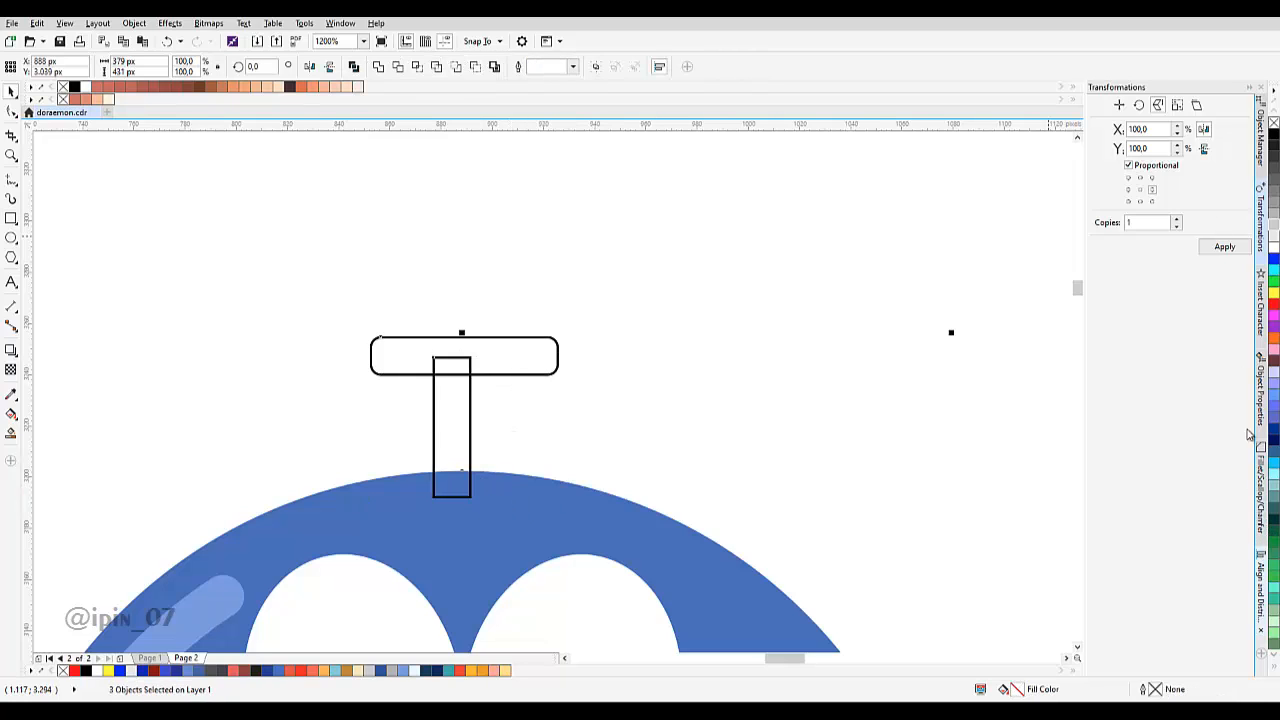
click(1262, 565)
click(1119, 118)
Select the propeller's stem and bar together and send them to the back of the page.
click(524, 356)
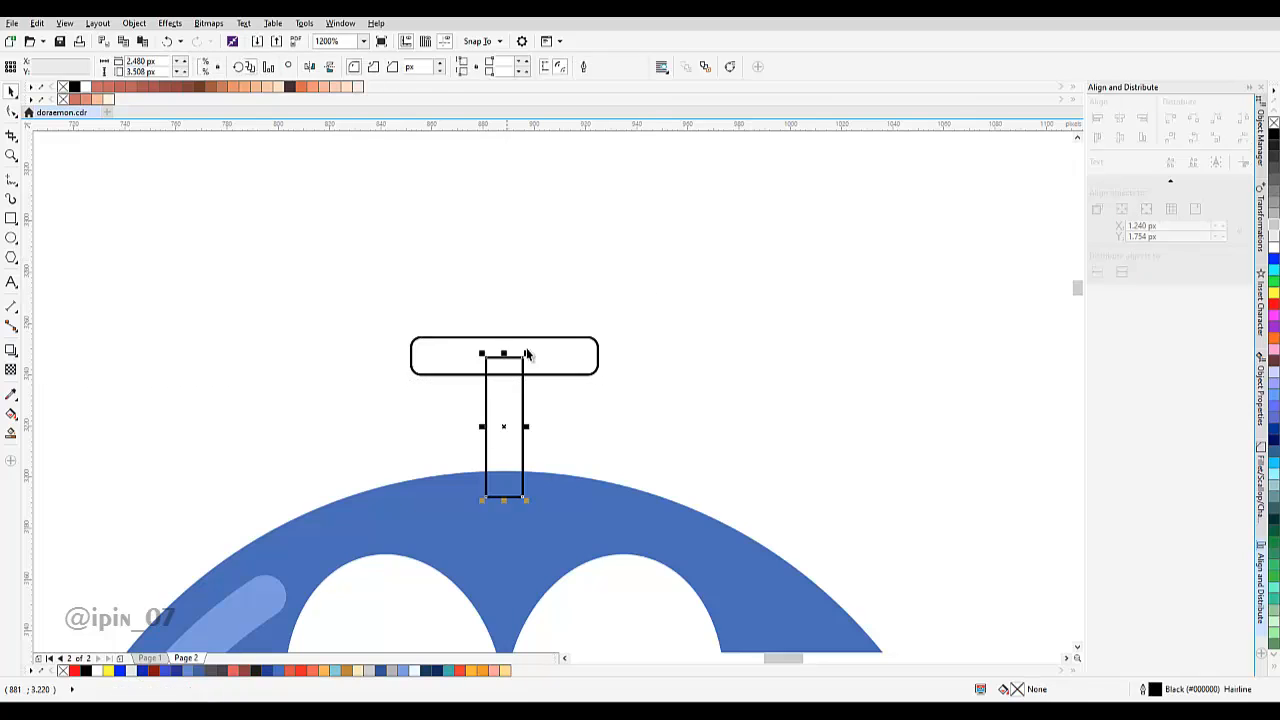
shift+click(538, 338)
right_click(538, 338)
mouse_move(641, 529)
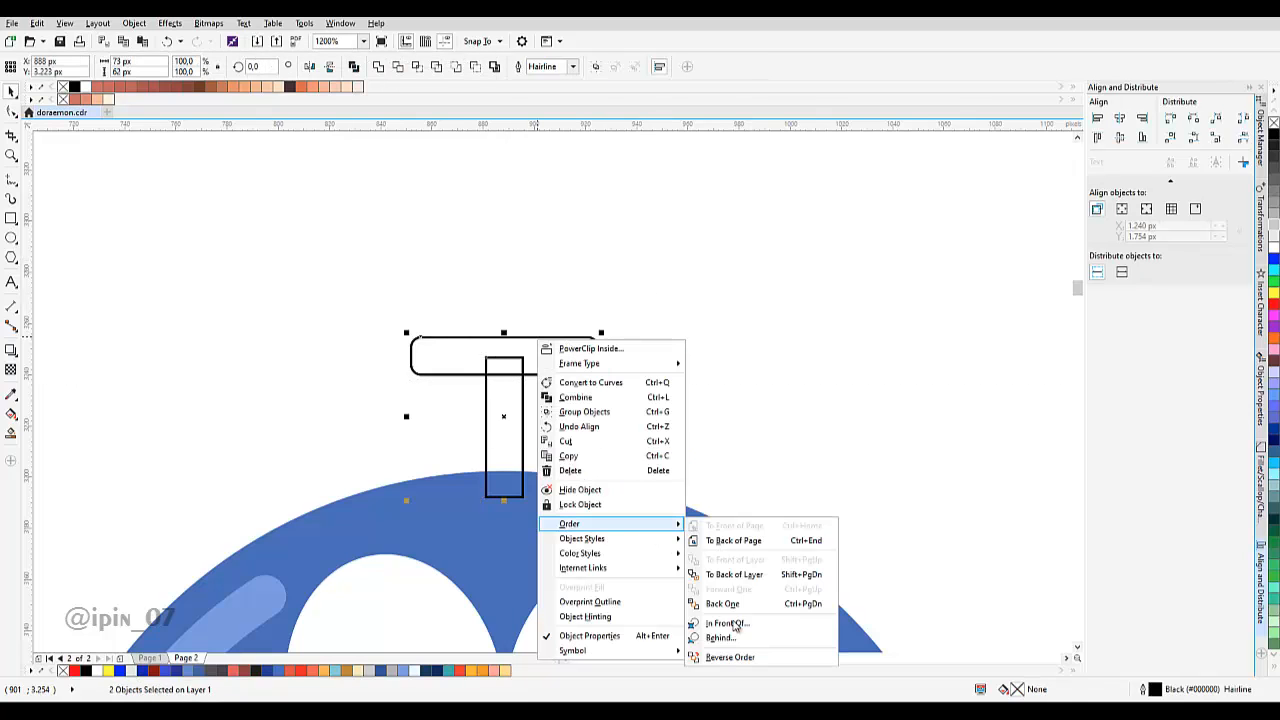
click(739, 542)
scroll(660, 452, down, 1)
drag(603, 436, 548, 411)
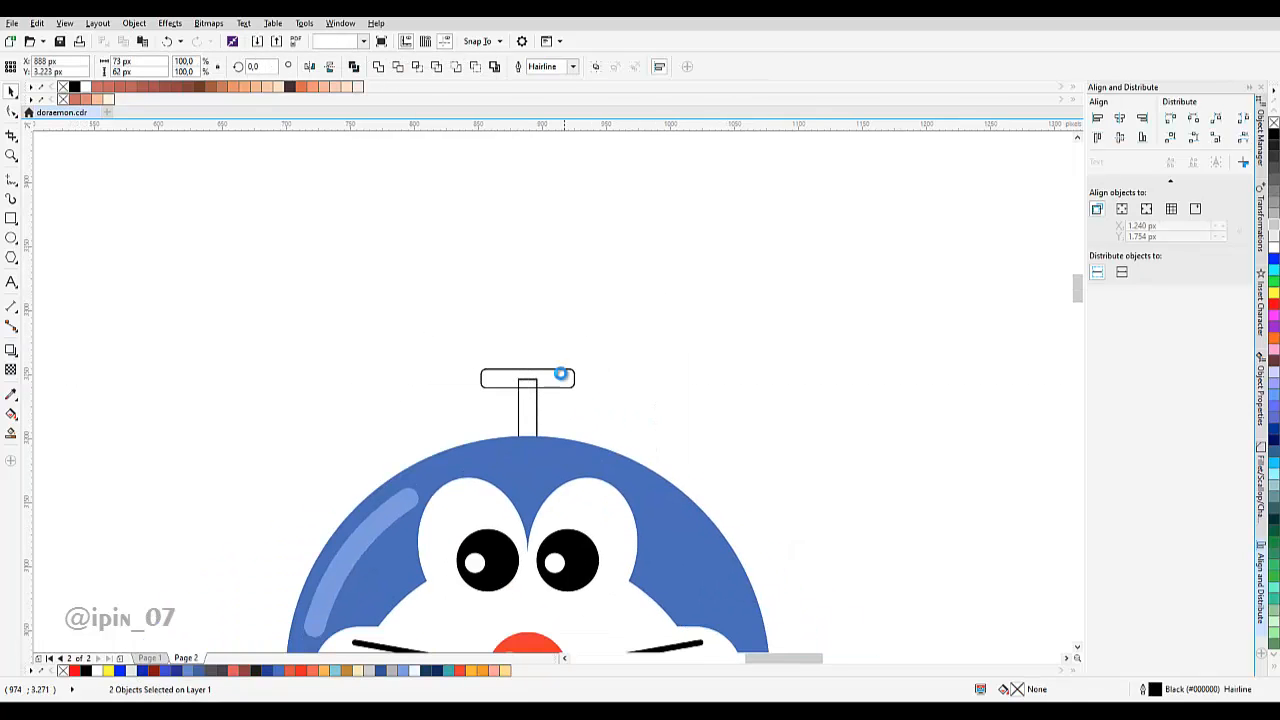
click(561, 373)
Draw an ellipse about 167 by 84 px around the propeller bar and align it with the head's horizontal centre.
scroll(561, 373, up, 1)
scroll(561, 373, down, 1)
scroll(628, 355, down, 1)
drag(642, 350, 370, 376)
scroll(315, 372, down, 1)
scroll(363, 375, up, 1)
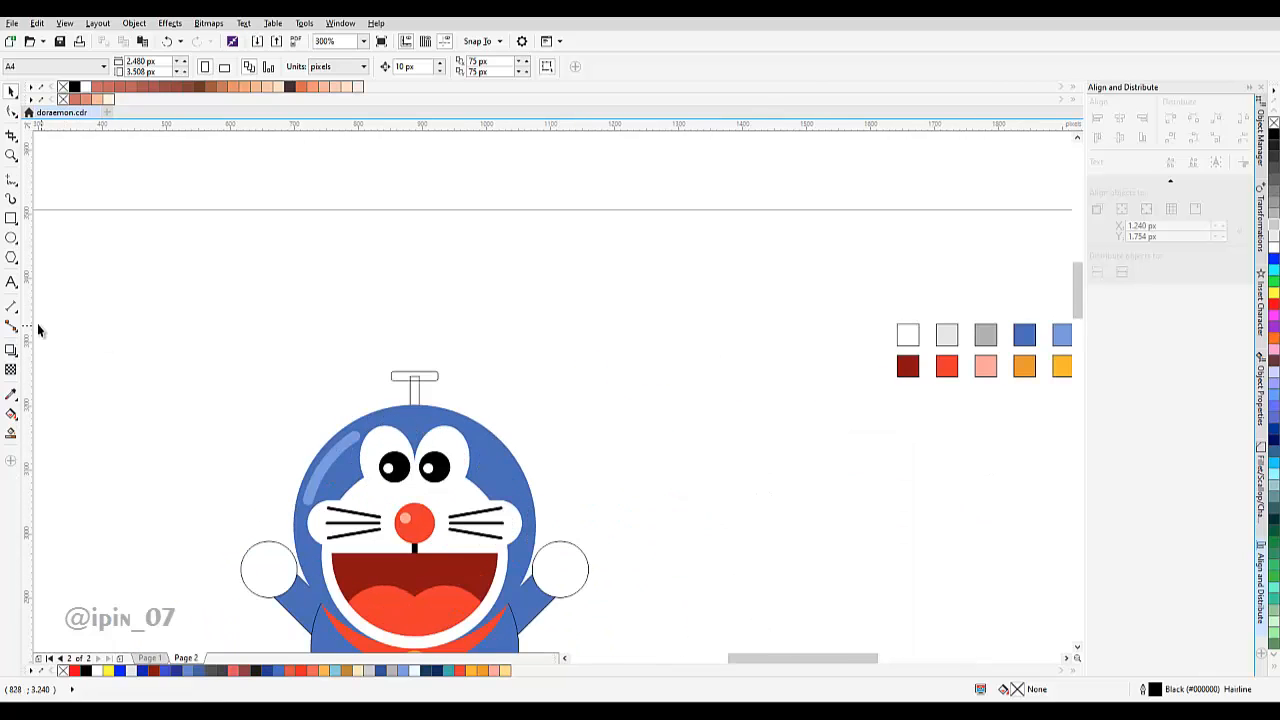
click(11, 238)
scroll(390, 368, up, 1)
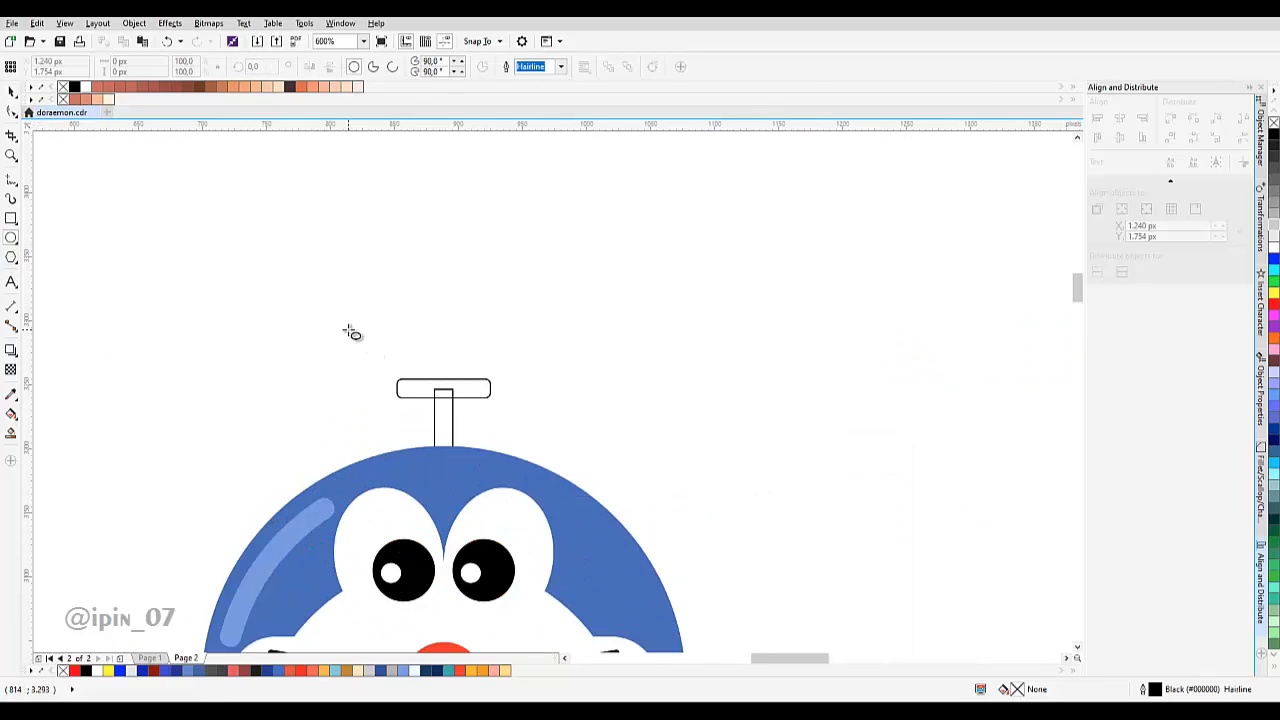
drag(349, 330, 561, 437)
key(space)
shift+click(443, 464)
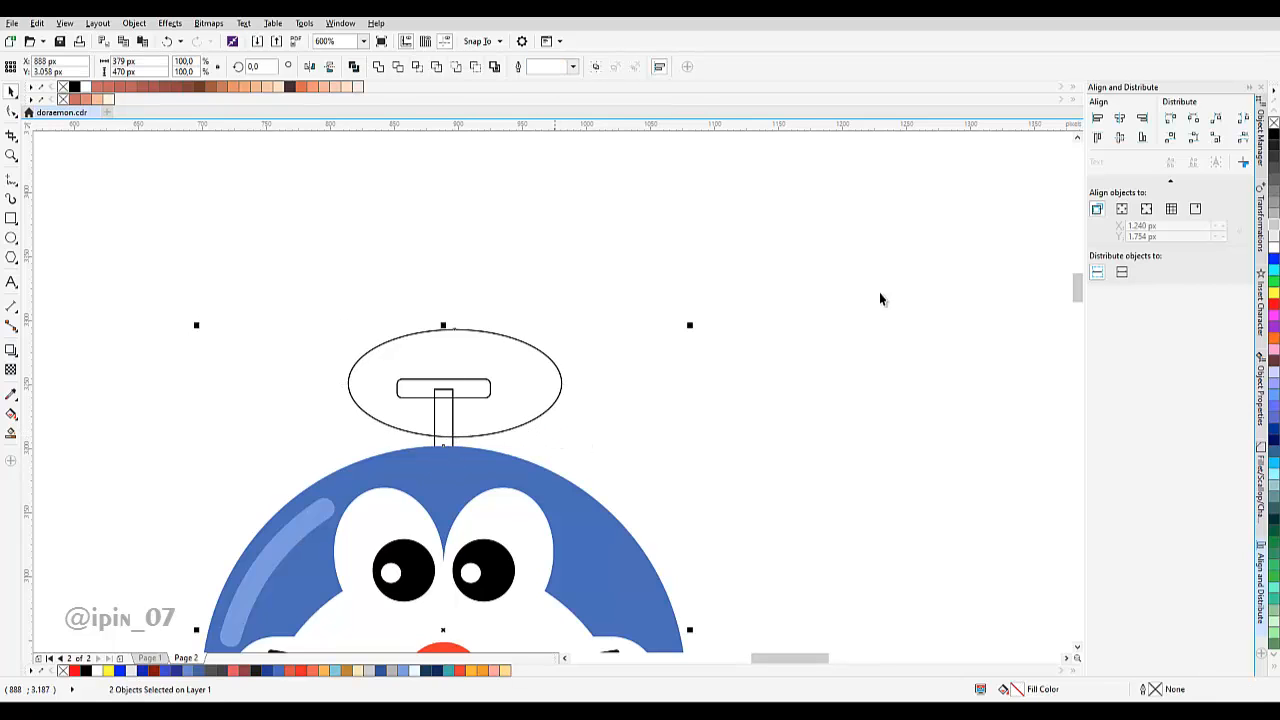
click(1120, 119)
key(Escape)
Send the propeller ellipse to the back of the page.
scroll(480, 384, up, 1)
click(482, 387)
key(Escape)
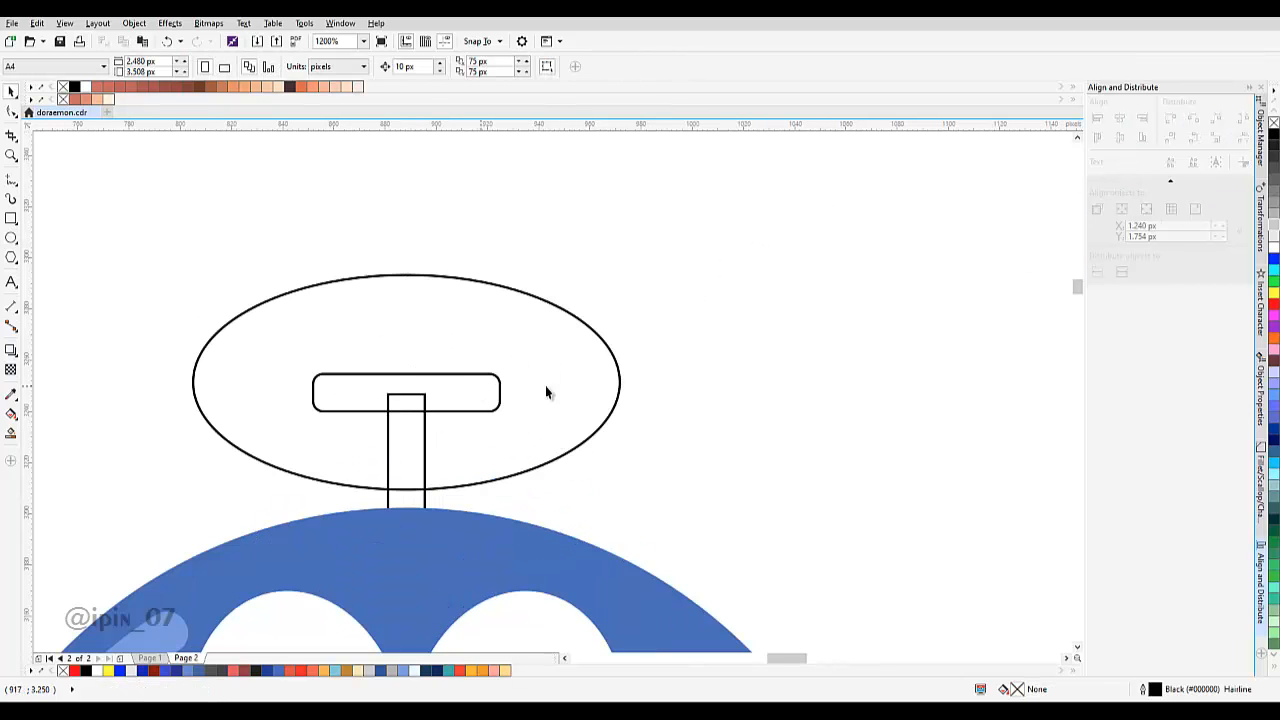
right_click(562, 392)
mouse_move(690, 232)
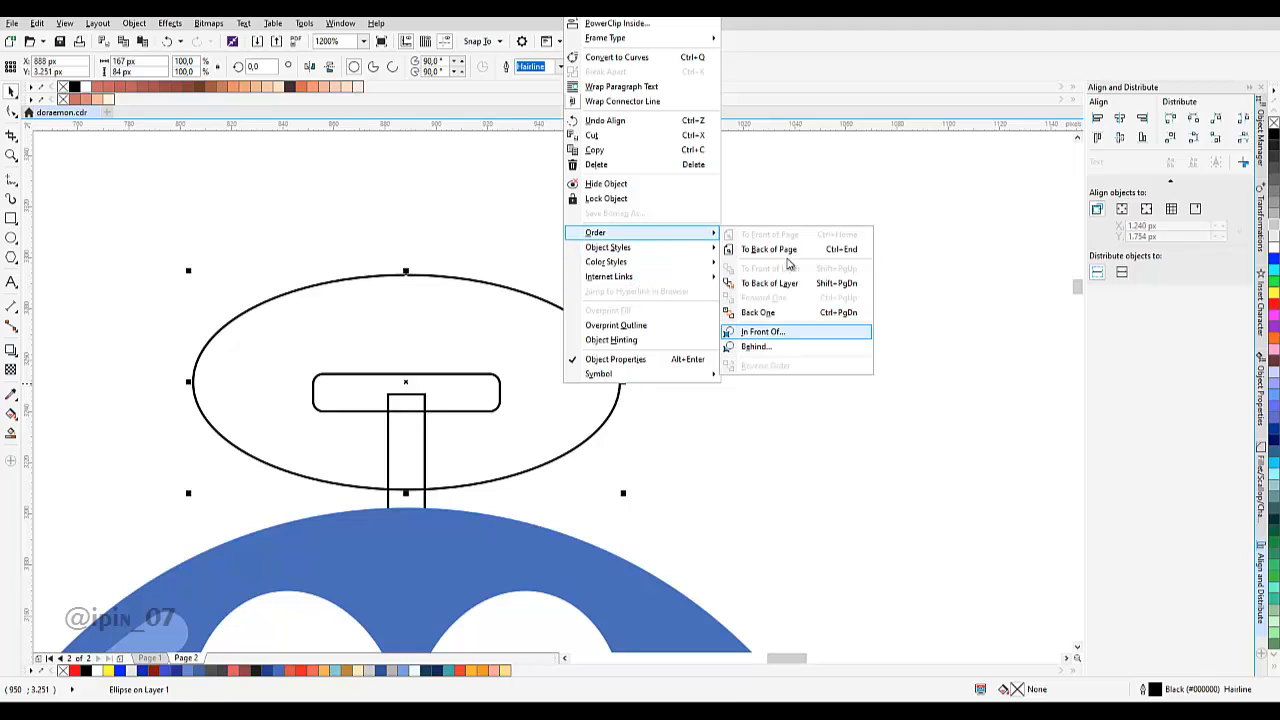
click(785, 251)
Align the ellipse with the propeller bar on both centre axes and scale the ellipse down slightly.
shift+click(484, 388)
click(1120, 138)
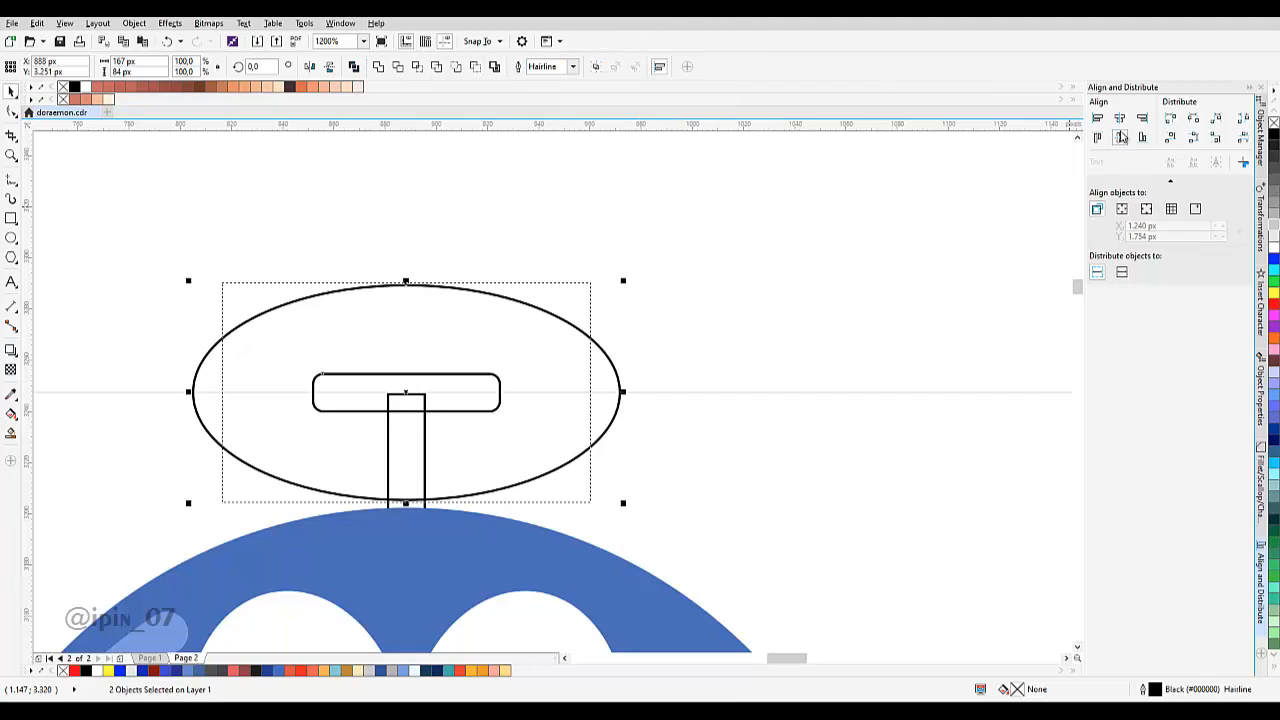
click(1120, 120)
click(706, 302)
mouse_move(660, 296)
mouse_down()
mouse_move(710, 298)
mouse_move(657, 295)
mouse_up()
click(610, 362)
scroll(575, 385, down, 2)
Sample the orange palette swatch and fill the propeller bar with it.
click(671, 352)
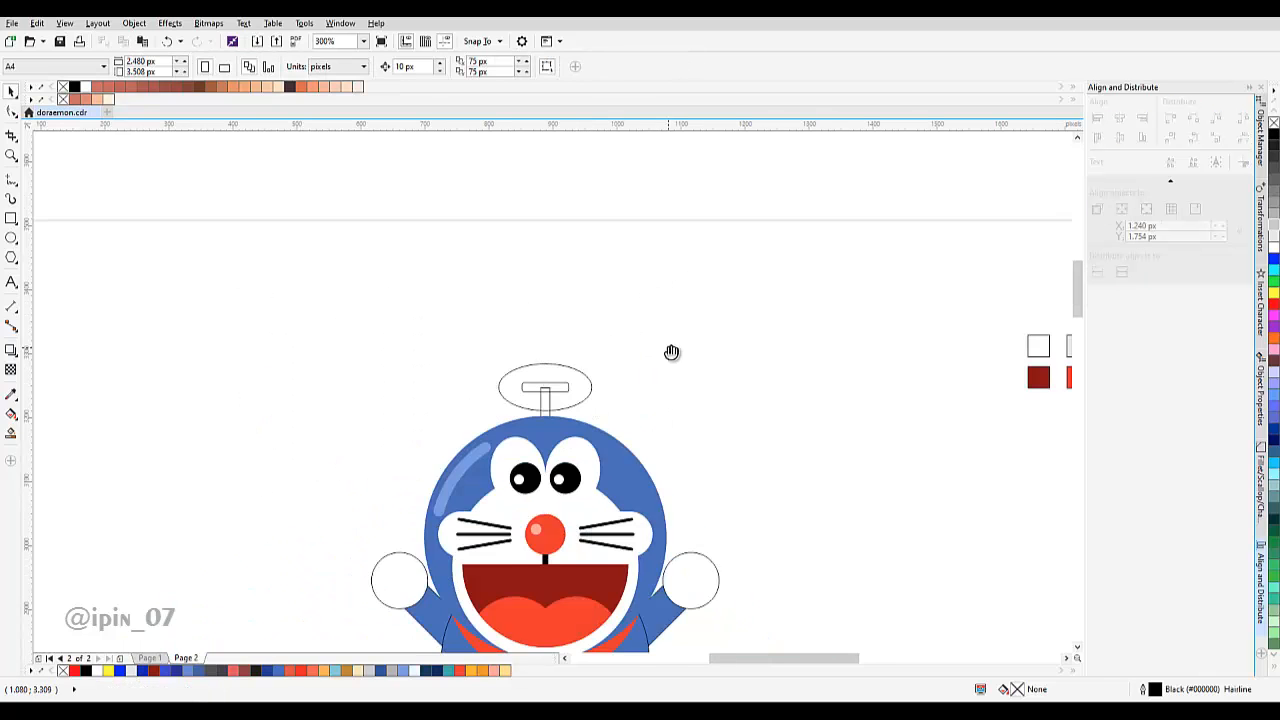
drag(672, 353, 558, 327)
click(11, 394)
drag(1025, 363, 966, 363)
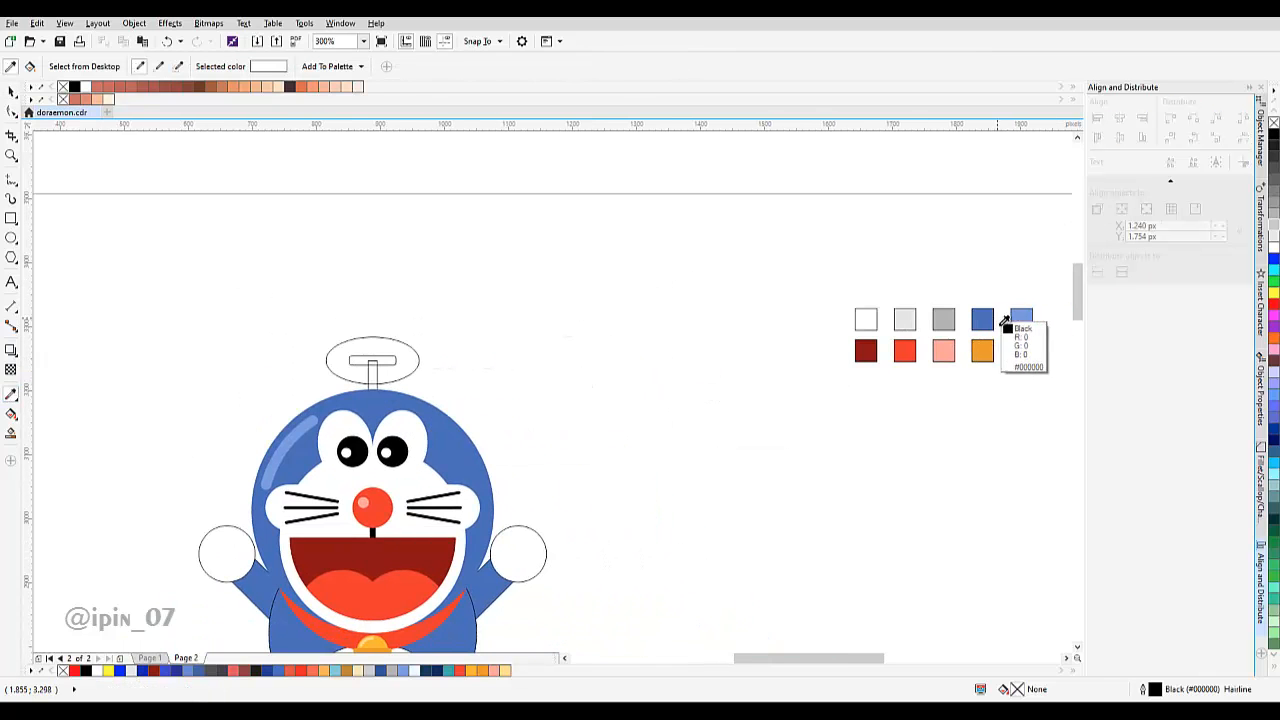
click(987, 352)
scroll(383, 363, up, 4)
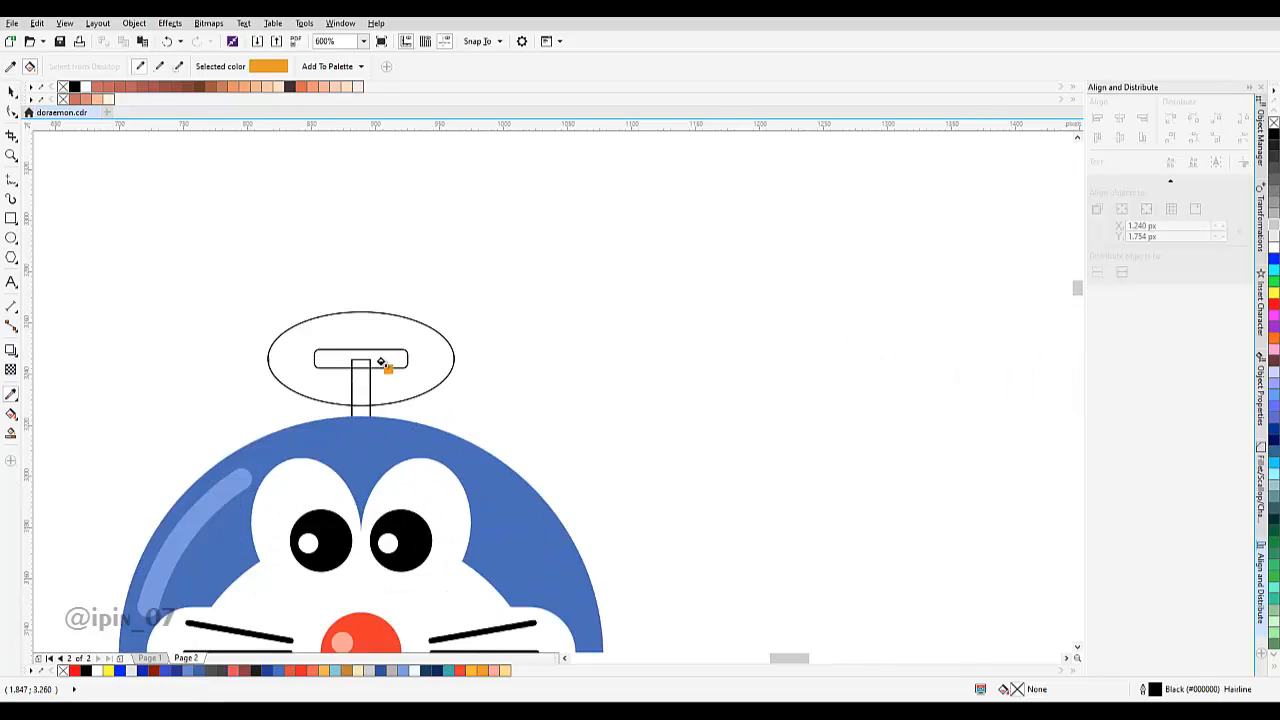
click(414, 360)
Sample the yellow-orange palette swatch and fill the propeller's vertical stem with it.
scroll(410, 362, down, 4)
click(988, 362)
scroll(333, 390, up, 2)
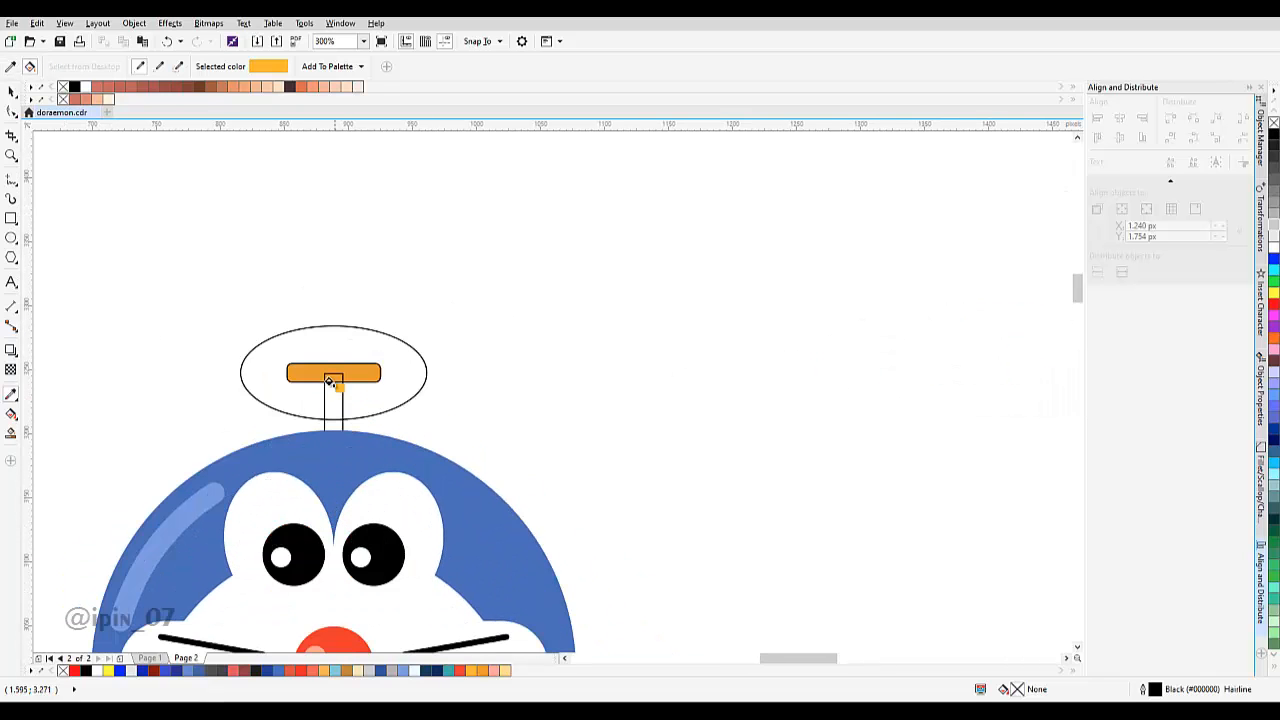
scroll(338, 388, up, 2)
click(341, 384)
Scale the orange propeller bar down around its centre to about 46 by 9 px.
scroll(341, 384, up, 2)
key(space)
click(409, 332)
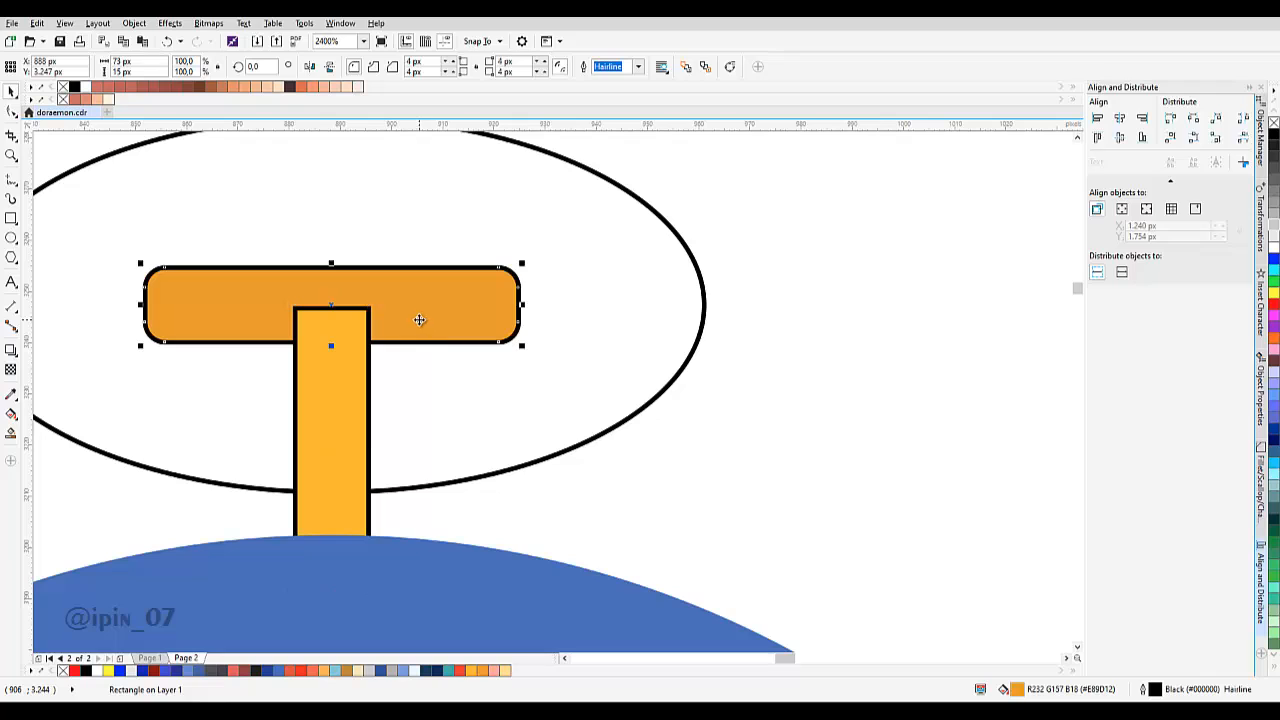
drag(524, 264, 510, 267)
scroll(362, 315, up, 2)
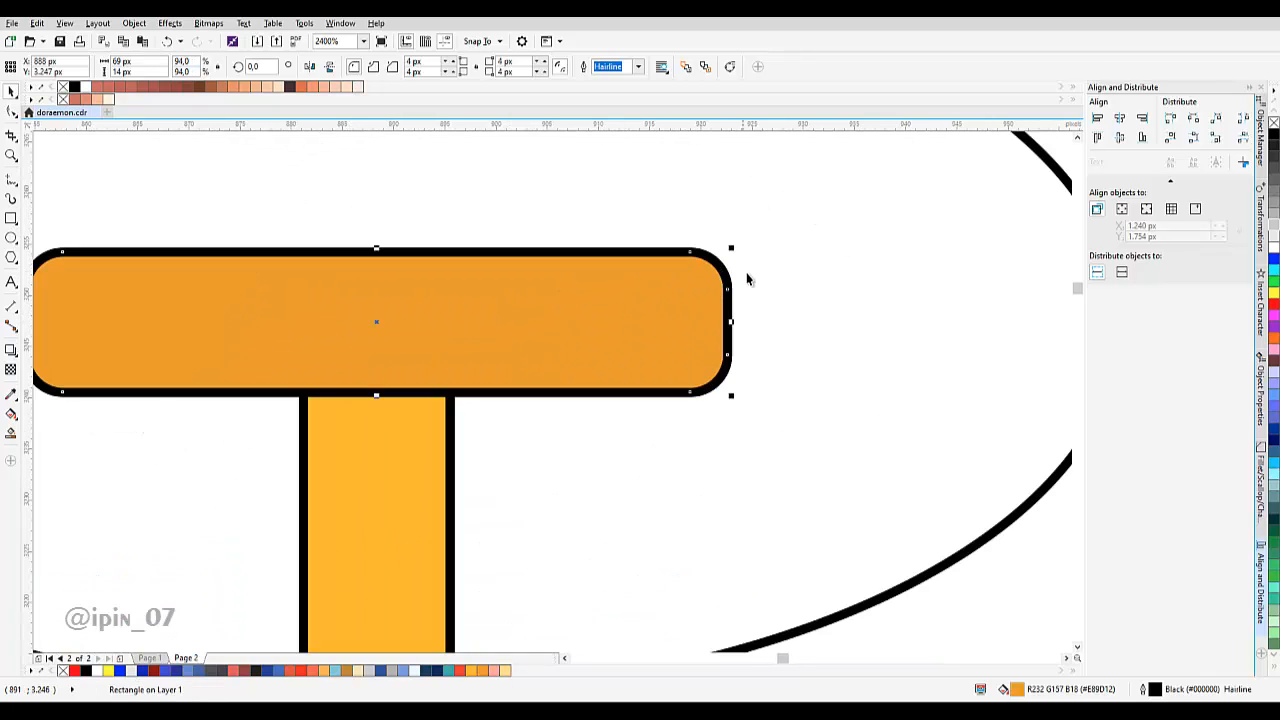
drag(731, 251, 696, 275)
drag(457, 320, 457, 334)
scroll(424, 378, down, 2)
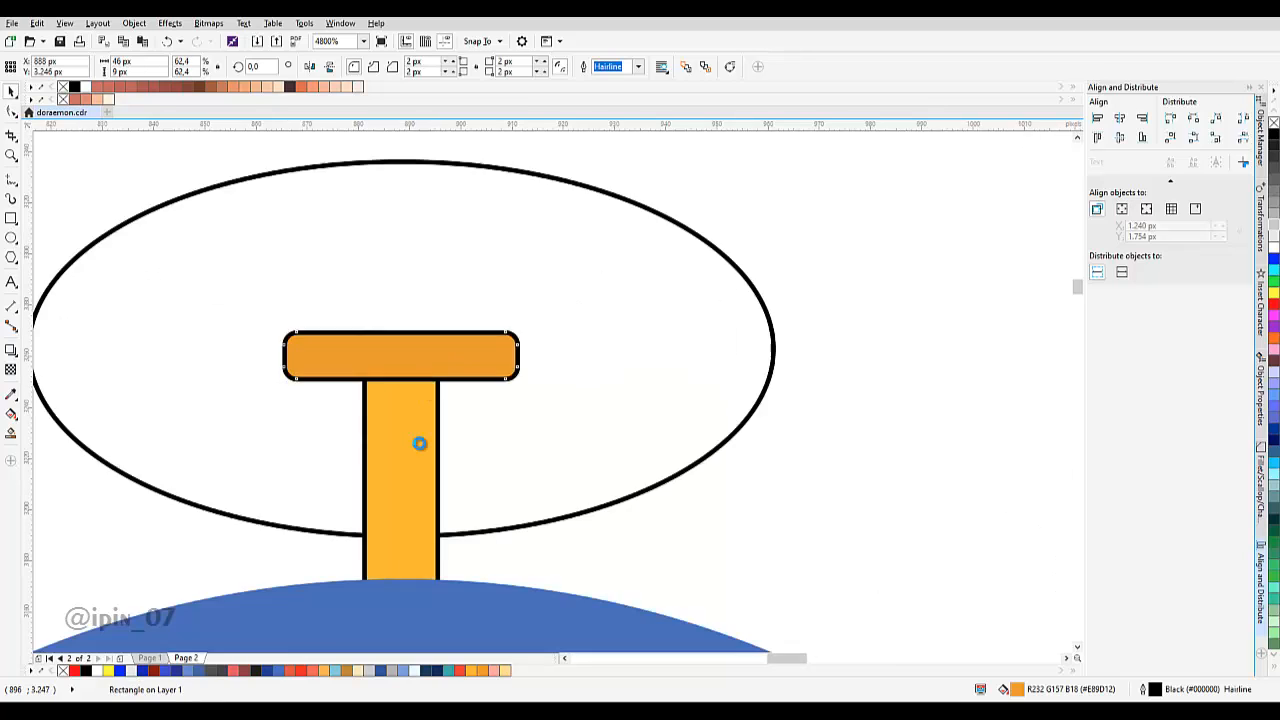
Narrow the propeller stem symmetrically to a width of about 10 px.
scroll(424, 468, up, 1)
click(418, 462)
drag(430, 464, 419, 464)
Select the propeller bar and ellipse and lower them together on the stem, closer to the head.
click(456, 311)
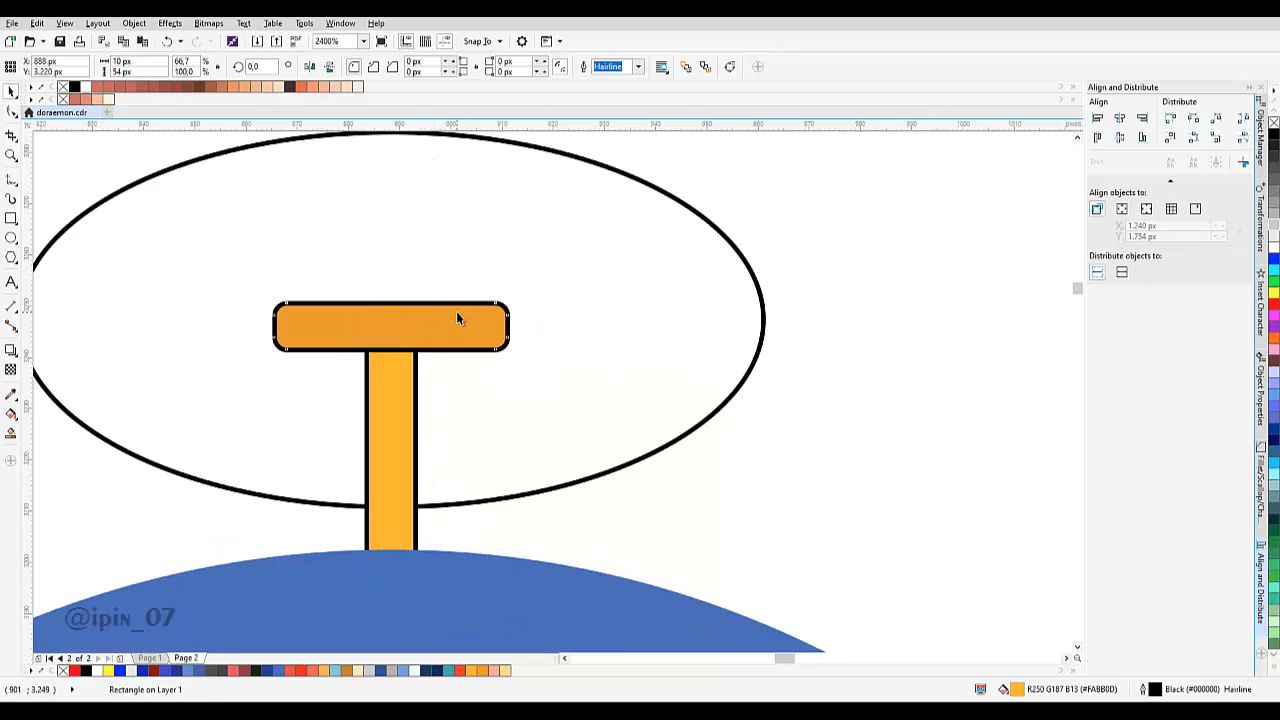
drag(456, 311, 456, 353)
click(405, 333)
drag(390, 325, 412, 367)
click(455, 415)
shift+click(461, 366)
scroll(477, 362, down, 1)
scroll(559, 338, down, 2)
click(604, 321)
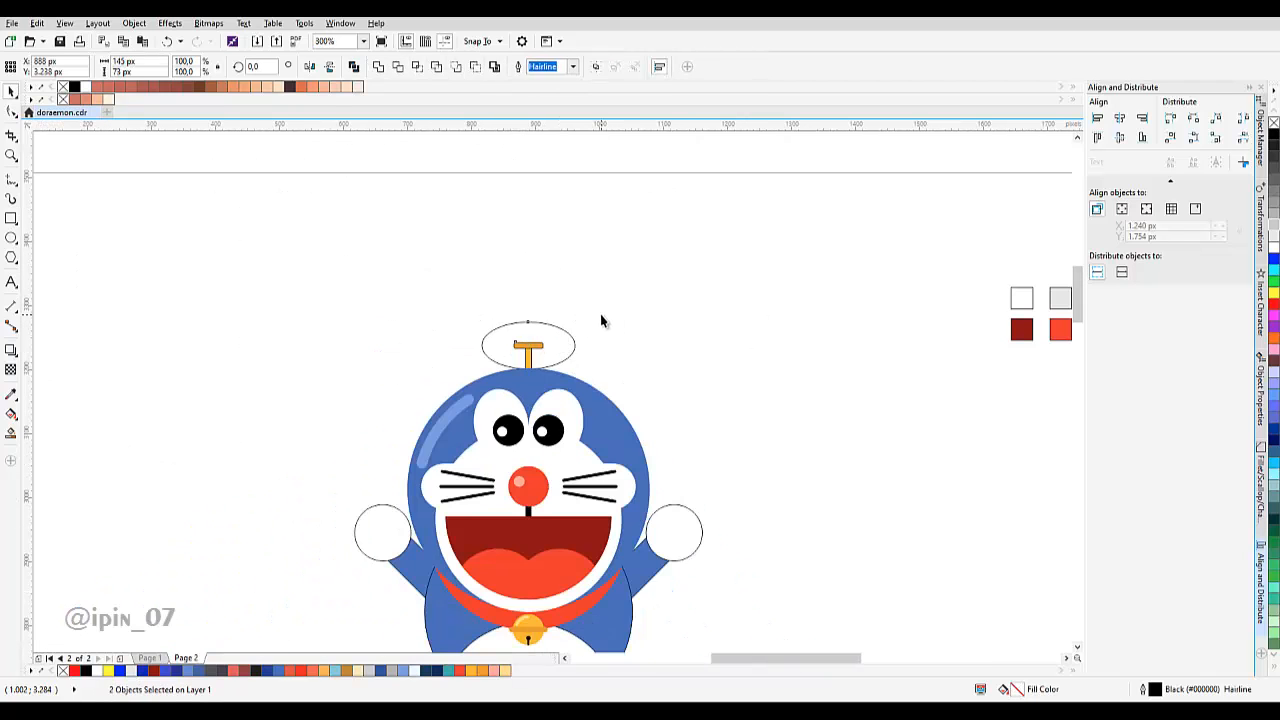
Scale the bar, stem and ellipse together to about 159 by 90 px and raise them slightly above the head.
scroll(543, 366, up, 2)
click(503, 394)
shift+click(486, 418)
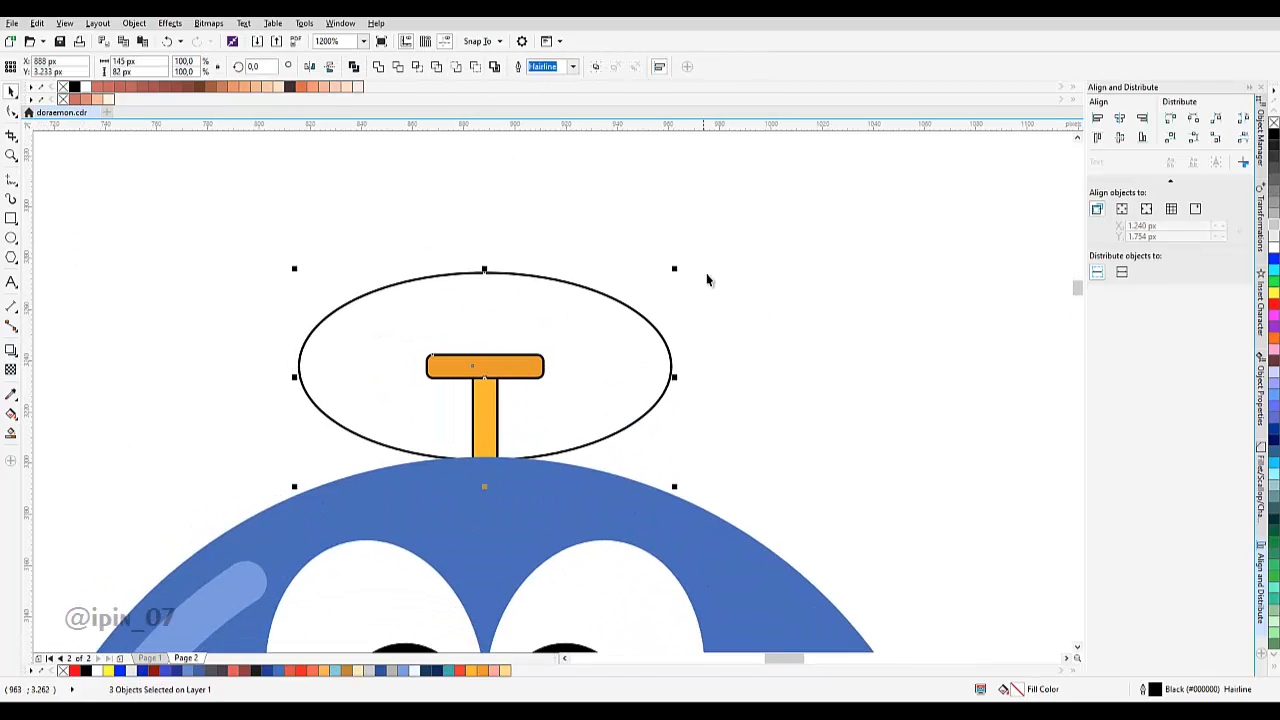
drag(687, 254, 693, 256)
drag(583, 354, 578, 325)
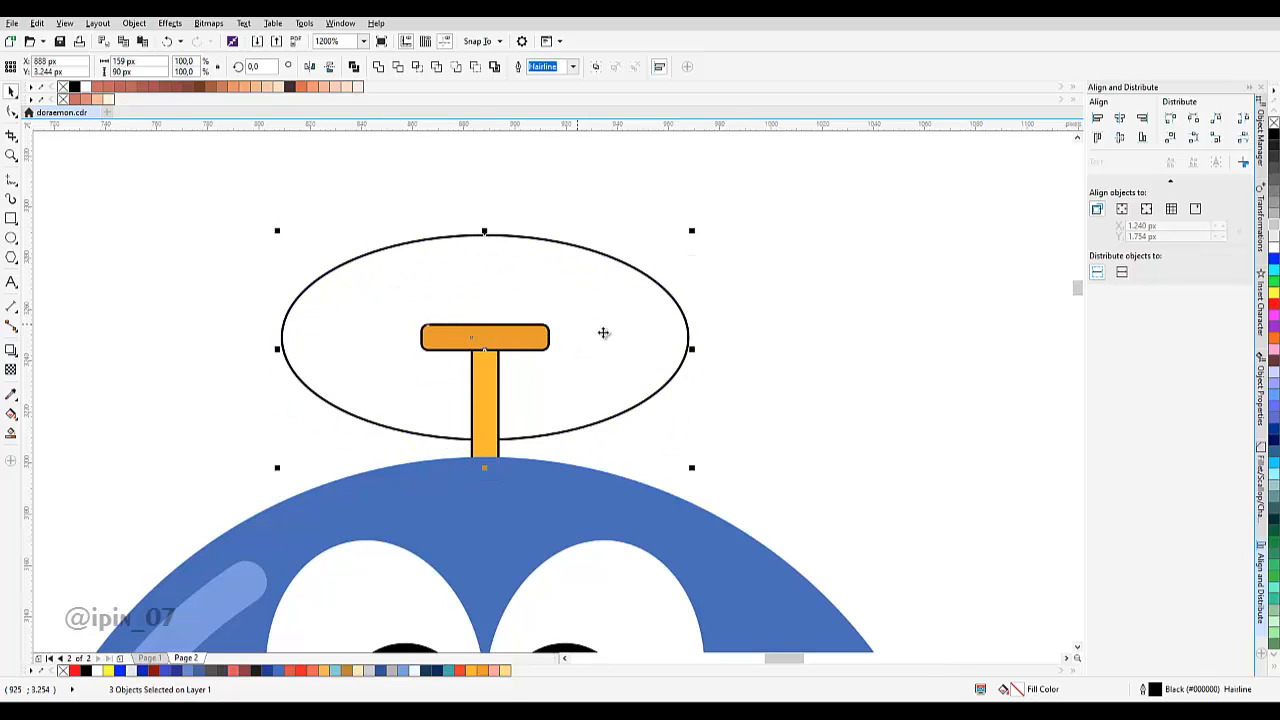
Sample the light grey palette swatch and fill the propeller ellipse with it.
scroll(591, 403, down, 2)
click(511, 411)
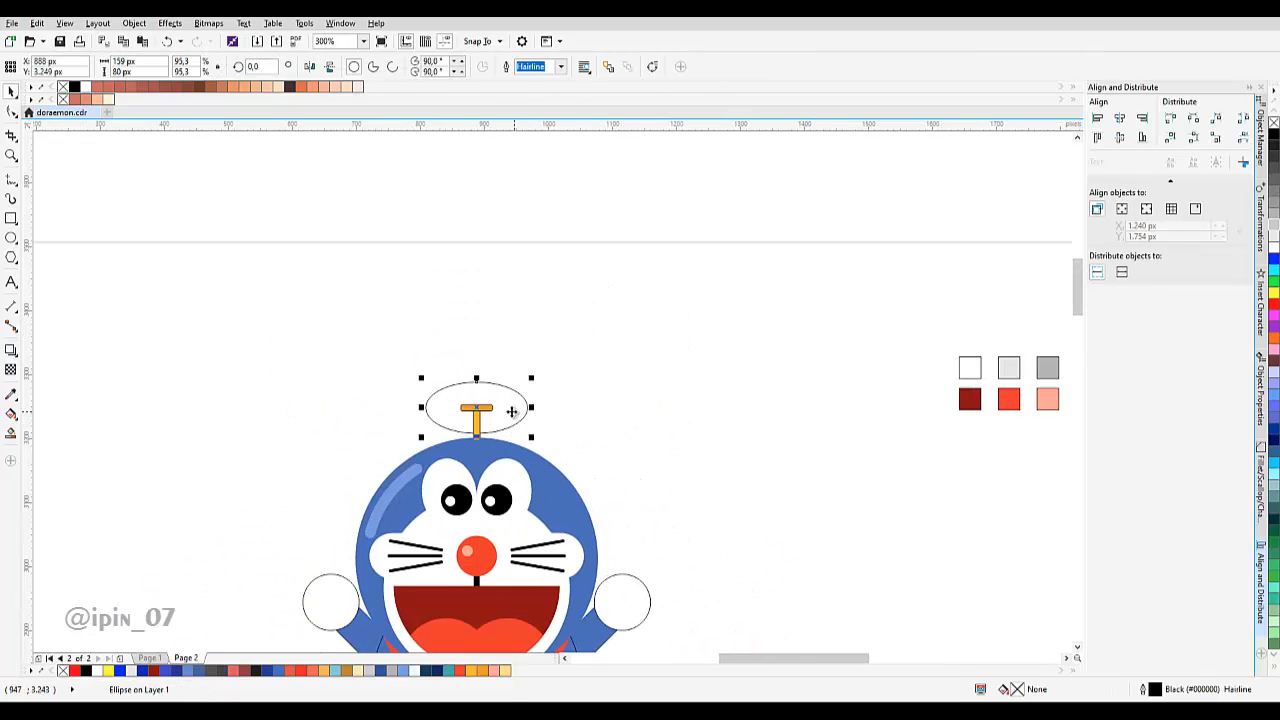
click(11, 394)
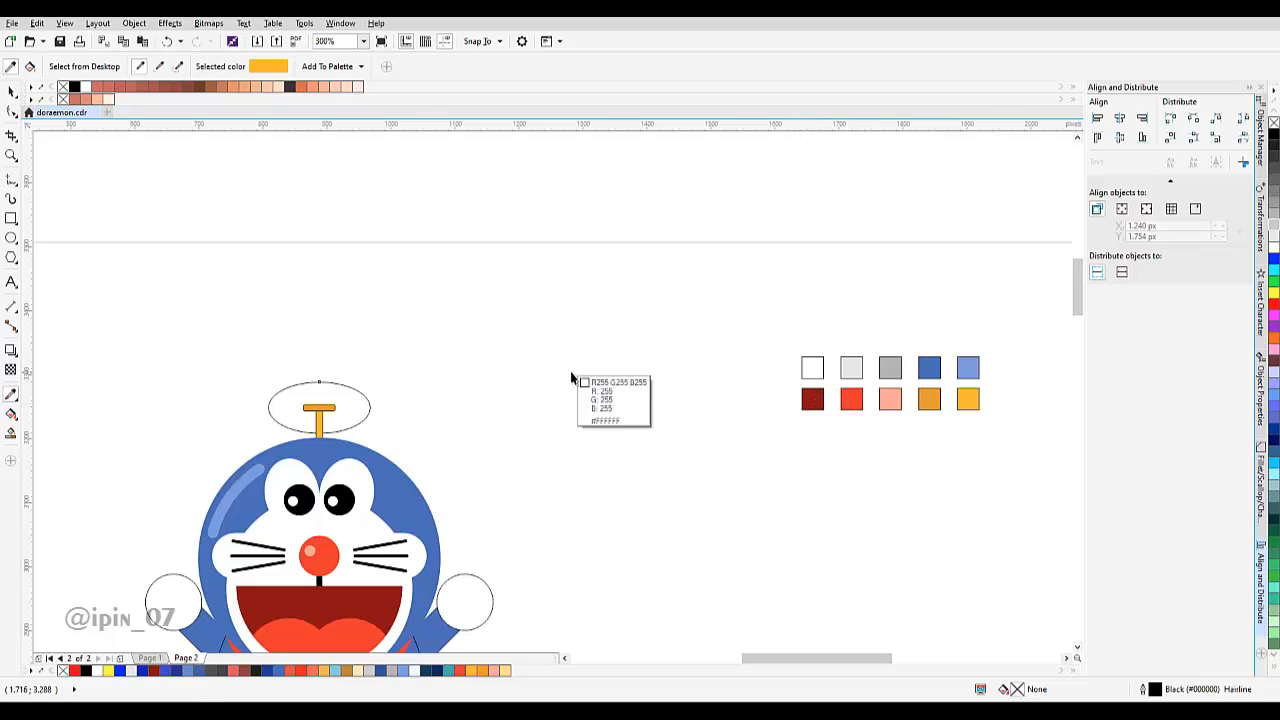
key(space)
key(Escape)
Select every object of the Doraemon figure and set the outline width to None.
scroll(532, 351, down, 2)
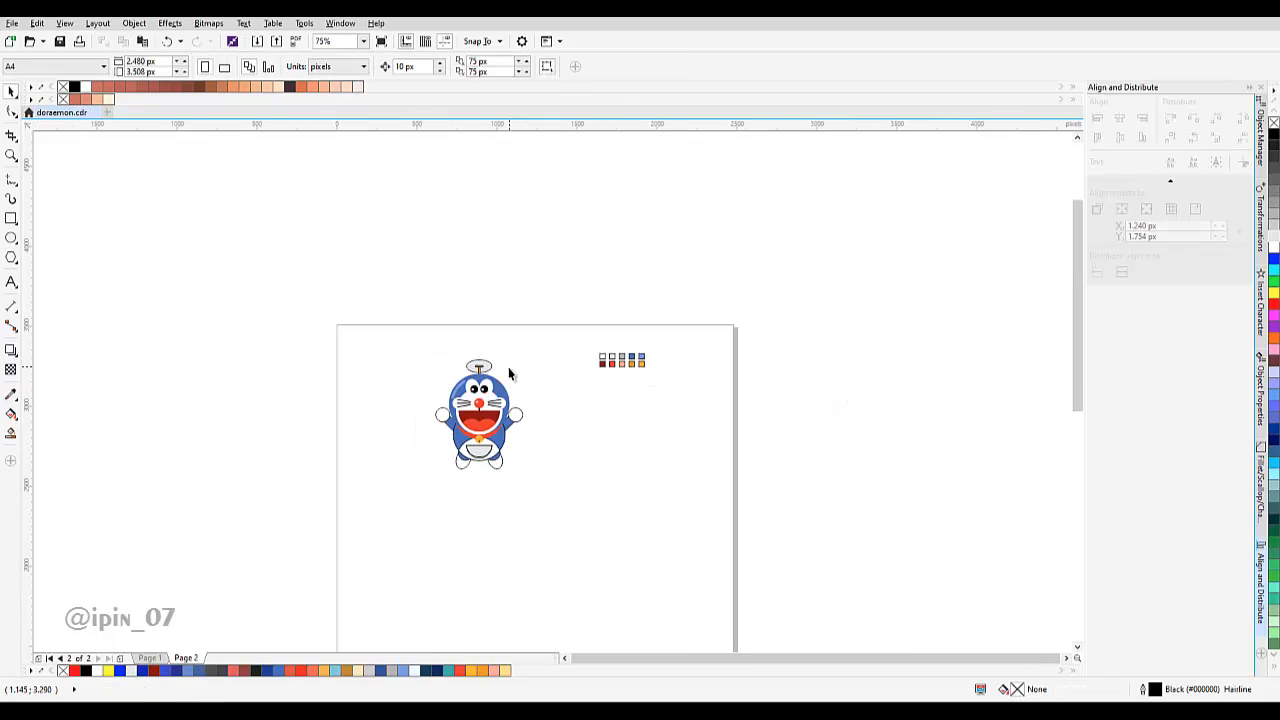
drag(533, 483, 553, 539)
scroll(549, 462, up, 1)
click(573, 67)
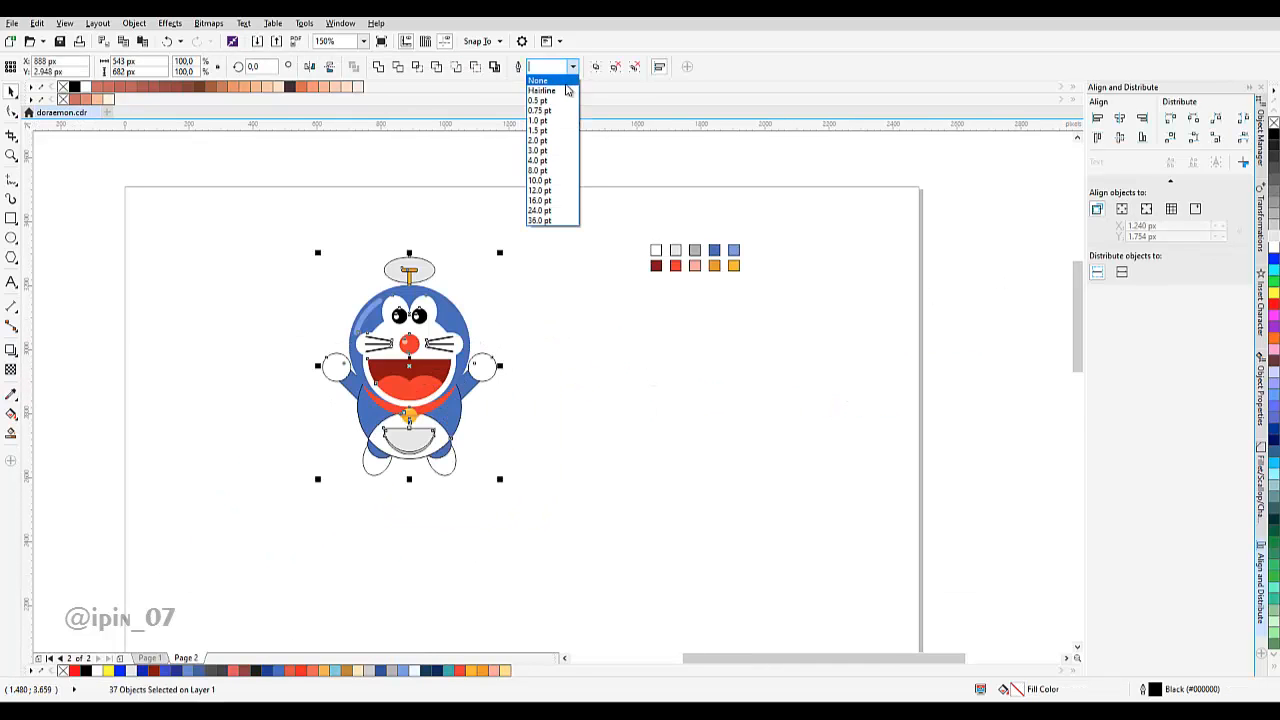
click(562, 80)
drag(512, 225, 518, 238)
key(Escape)
Group all parts of the Doraemon figure.
drag(303, 213, 599, 571)
key(ctrl+g)
drag(533, 434, 617, 482)
drag(500, 430, 500, 459)
click(616, 396)
drag(616, 396, 604, 377)
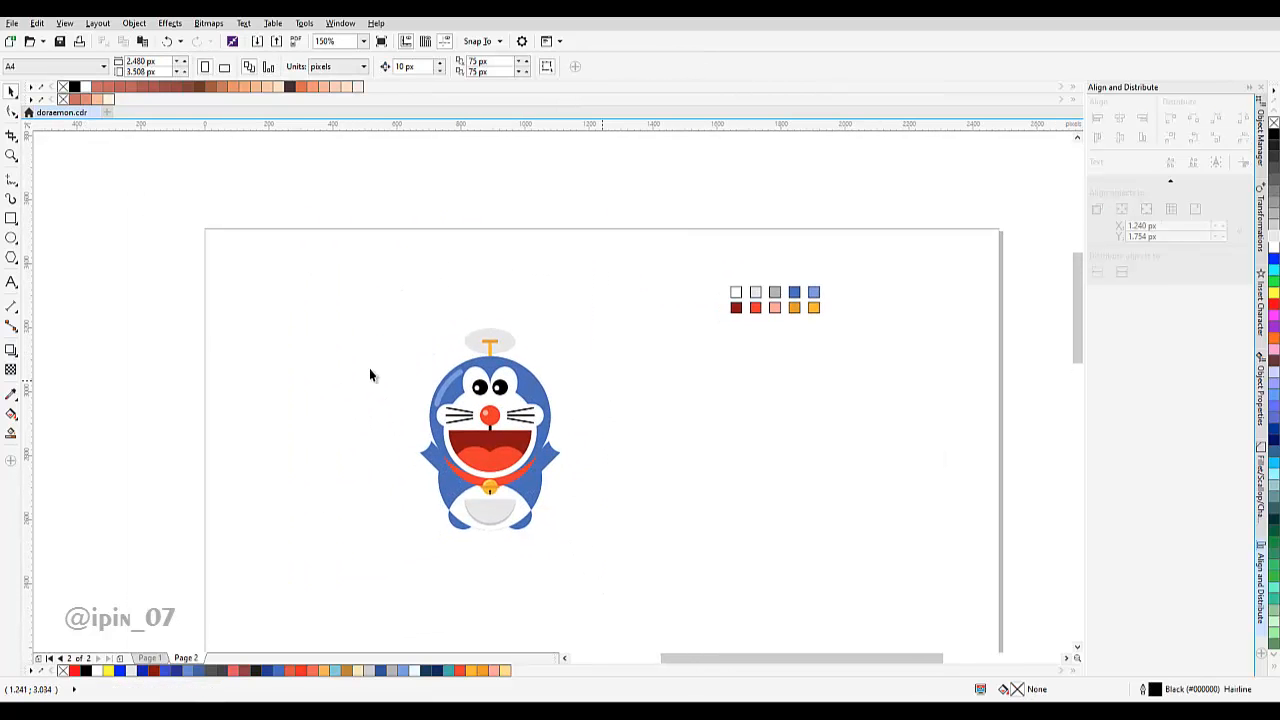
Draw a background square about 1317 by 1317 px and position it around the Doraemon figure.
click(11, 220)
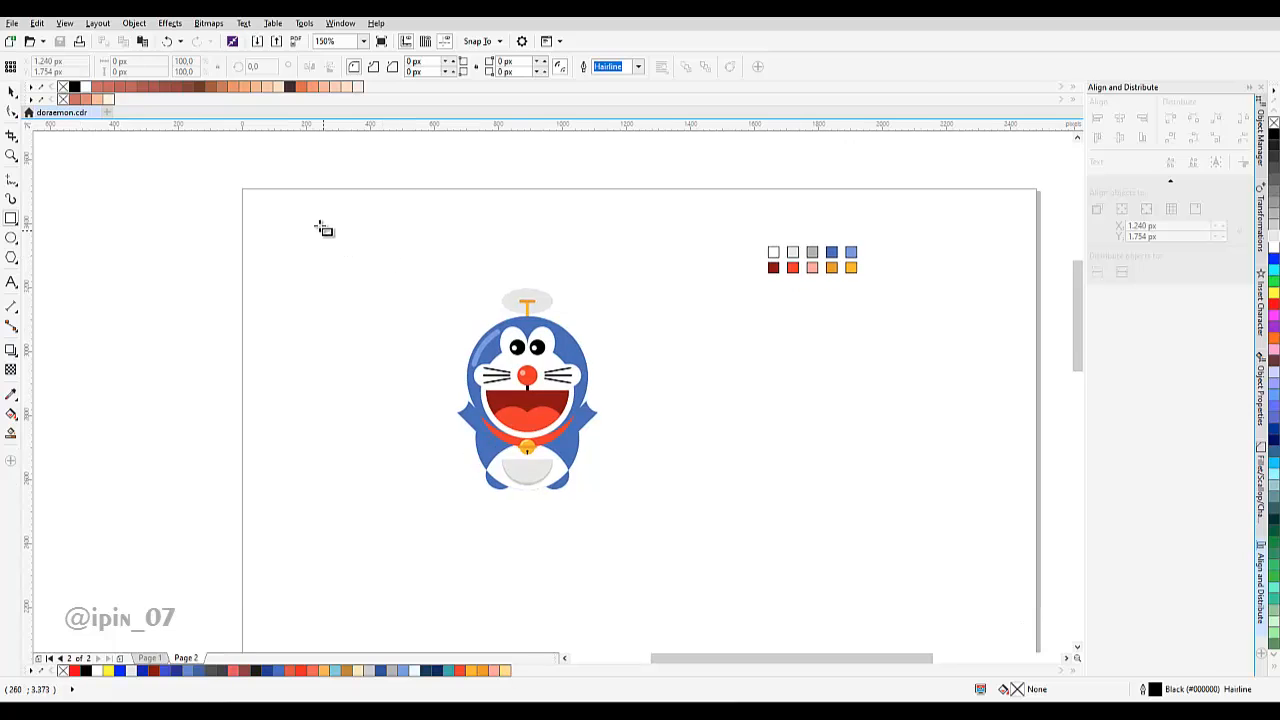
drag(317, 221, 741, 645)
key(space)
drag(684, 562, 680, 530)
Send the background square to the back of the page, behind the figure.
right_click(679, 484)
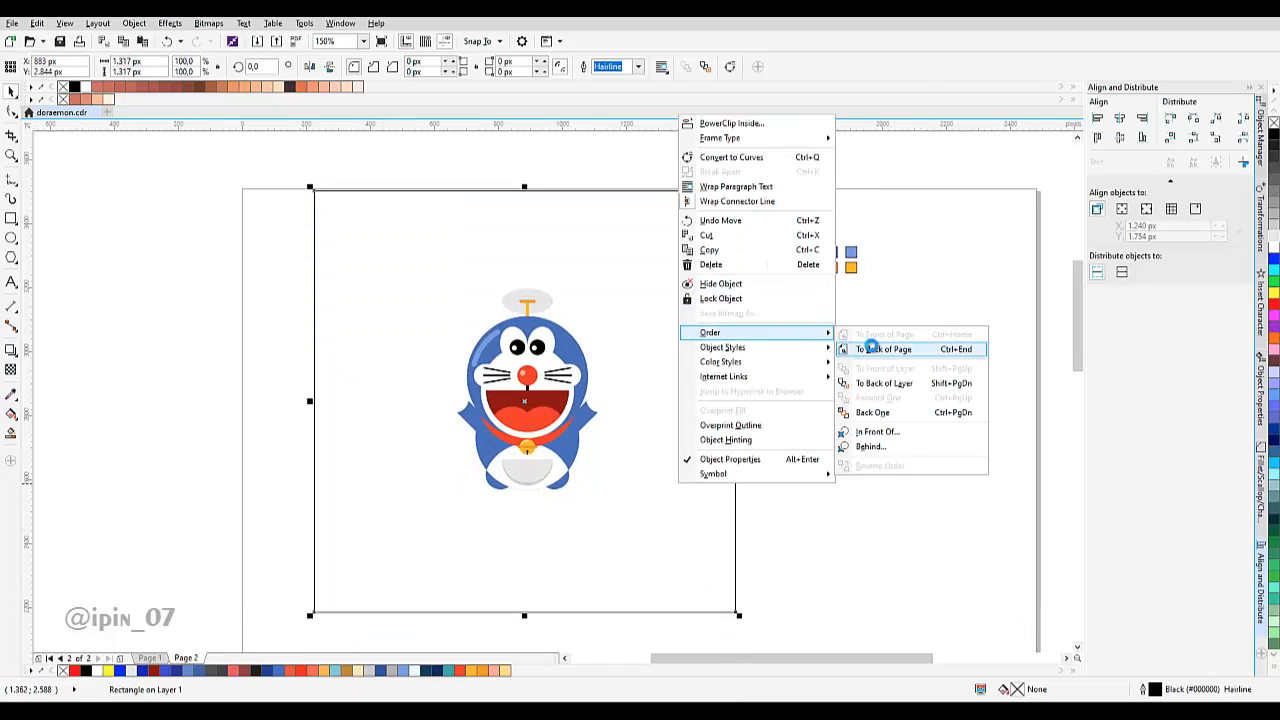
click(868, 348)
click(857, 365)
click(591, 510)
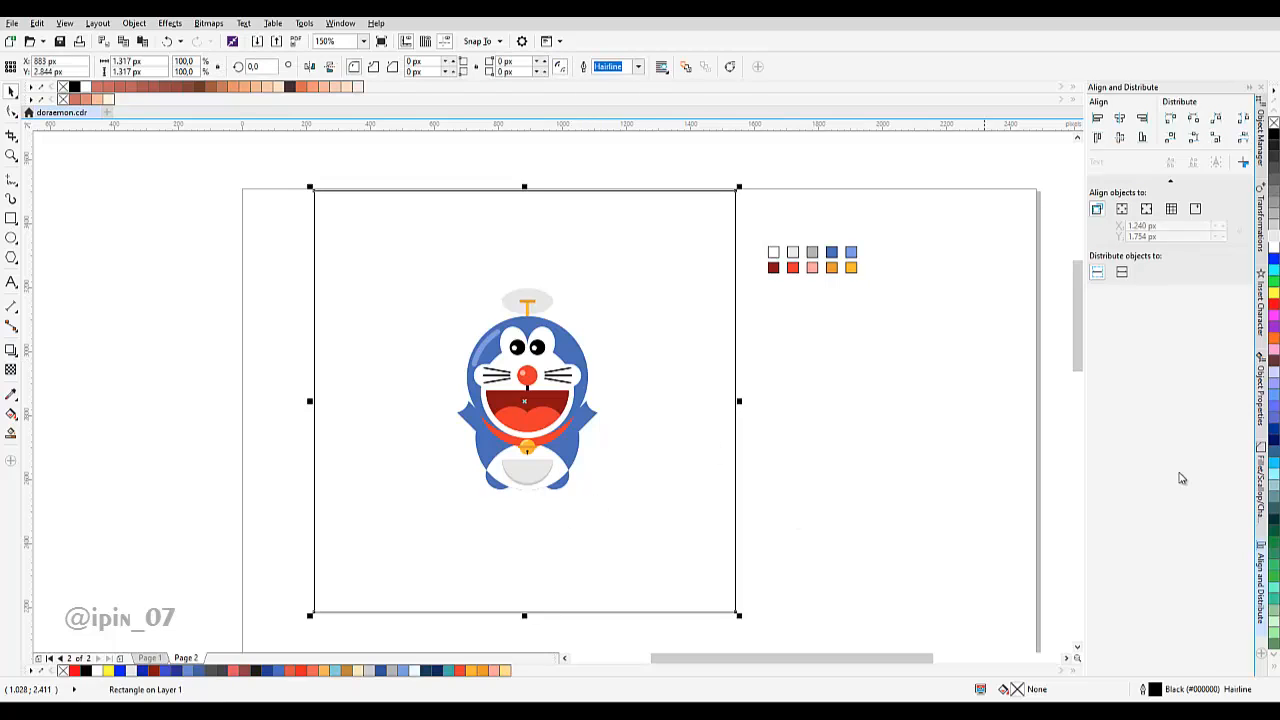
Try teal green, navy, sky blue and several light green fills on the background square.
click(1274, 598)
scroll(794, 446, up, 1)
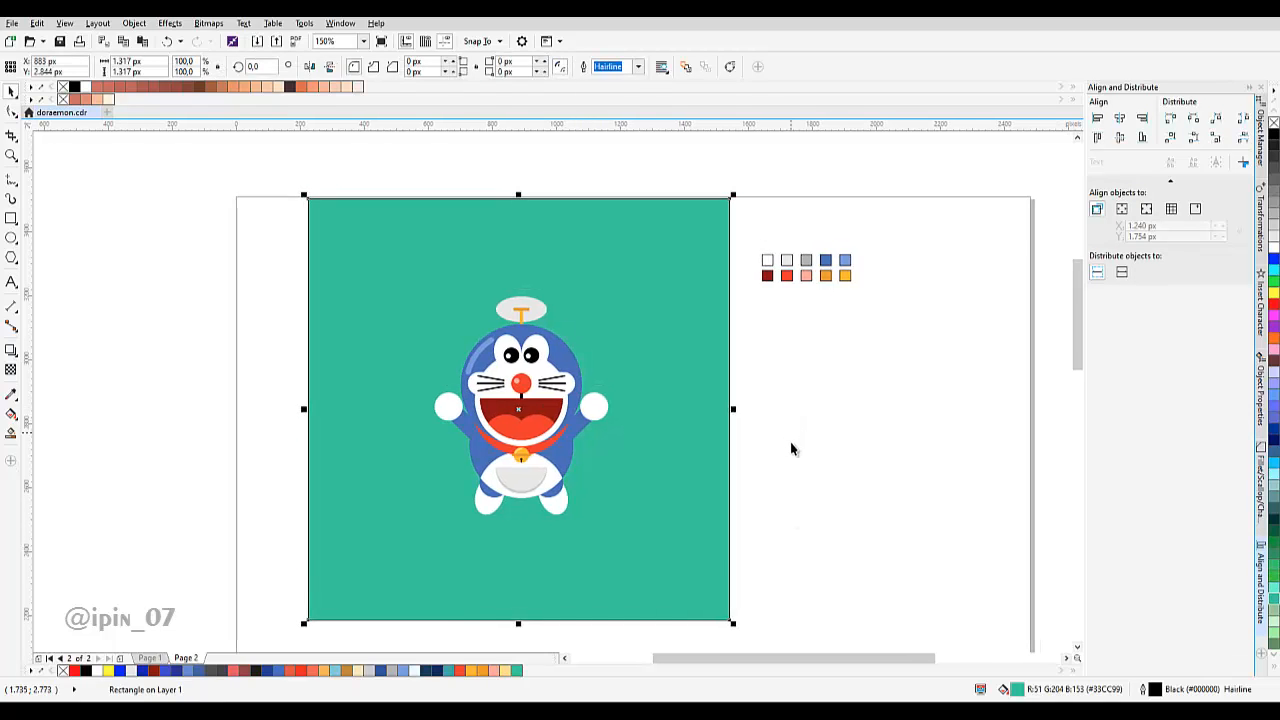
click(1274, 443)
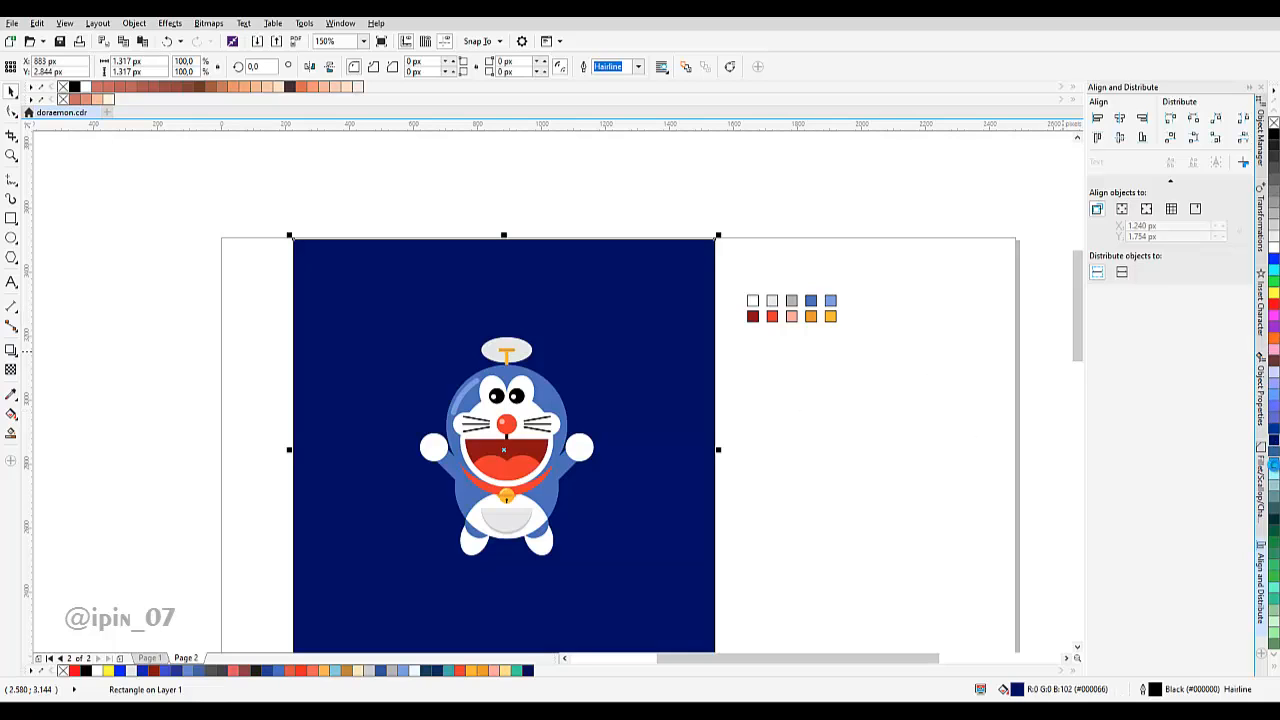
click(1274, 465)
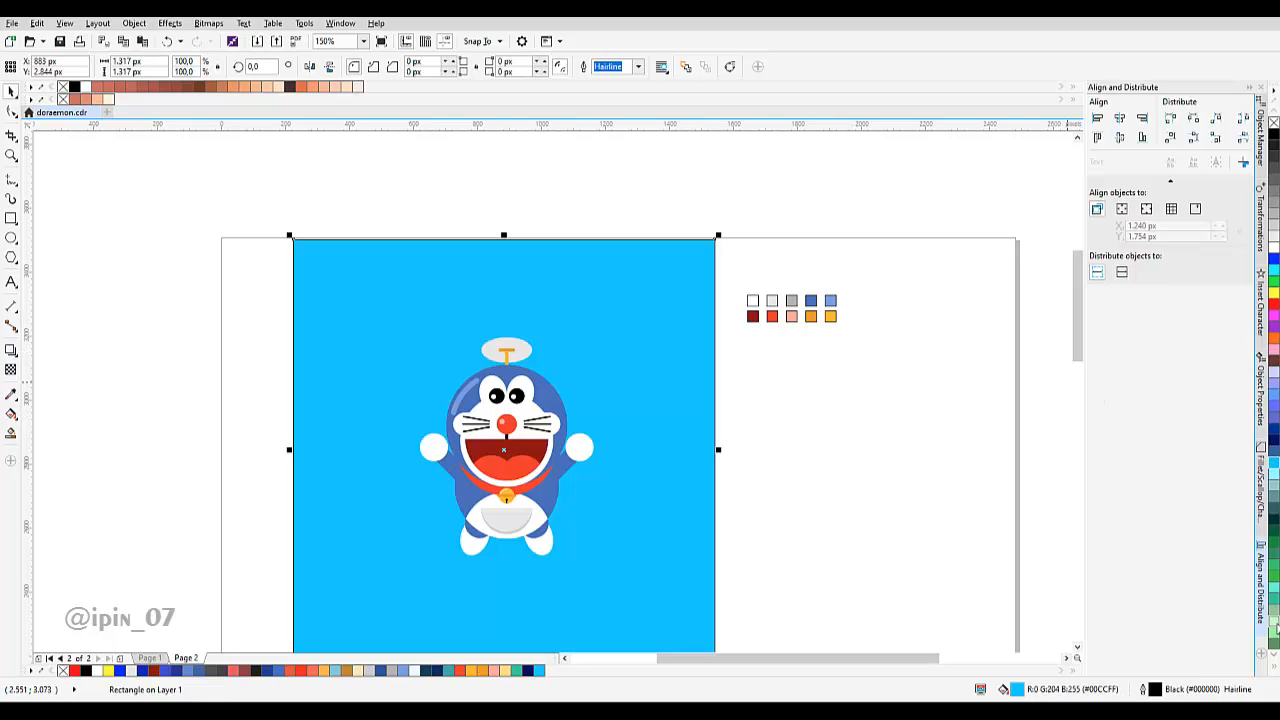
click(1274, 628)
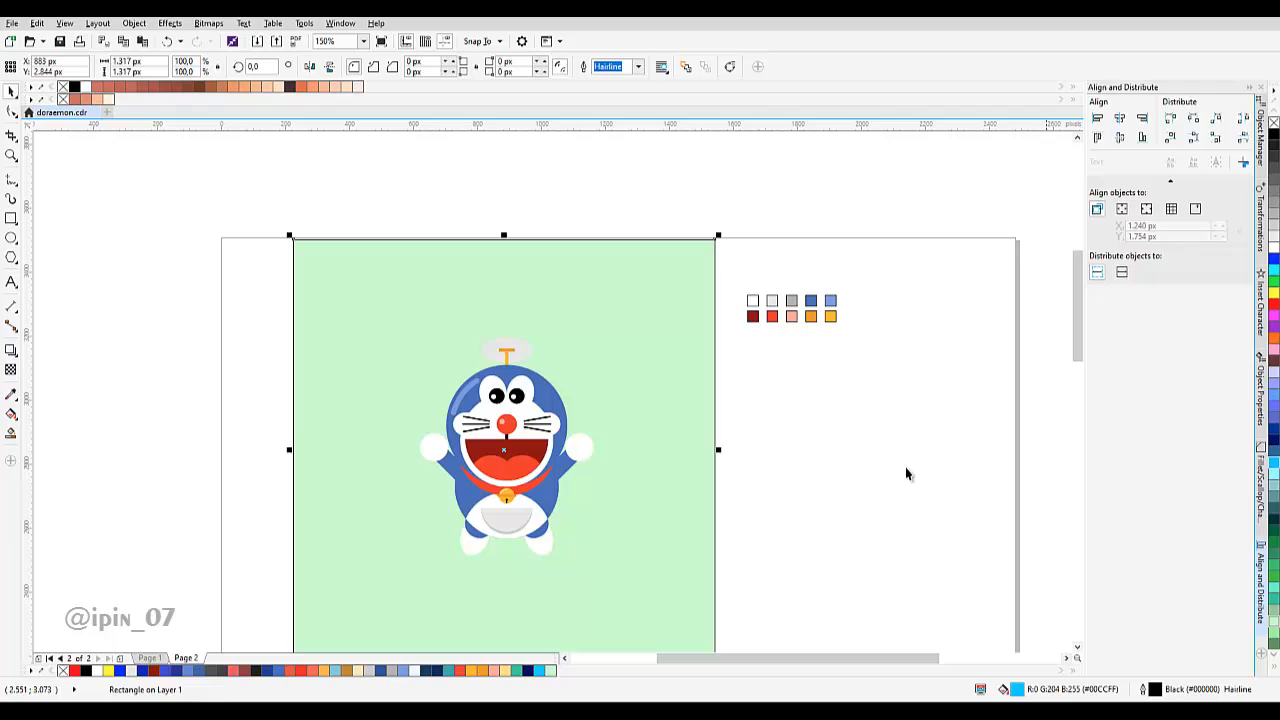
click(1274, 614)
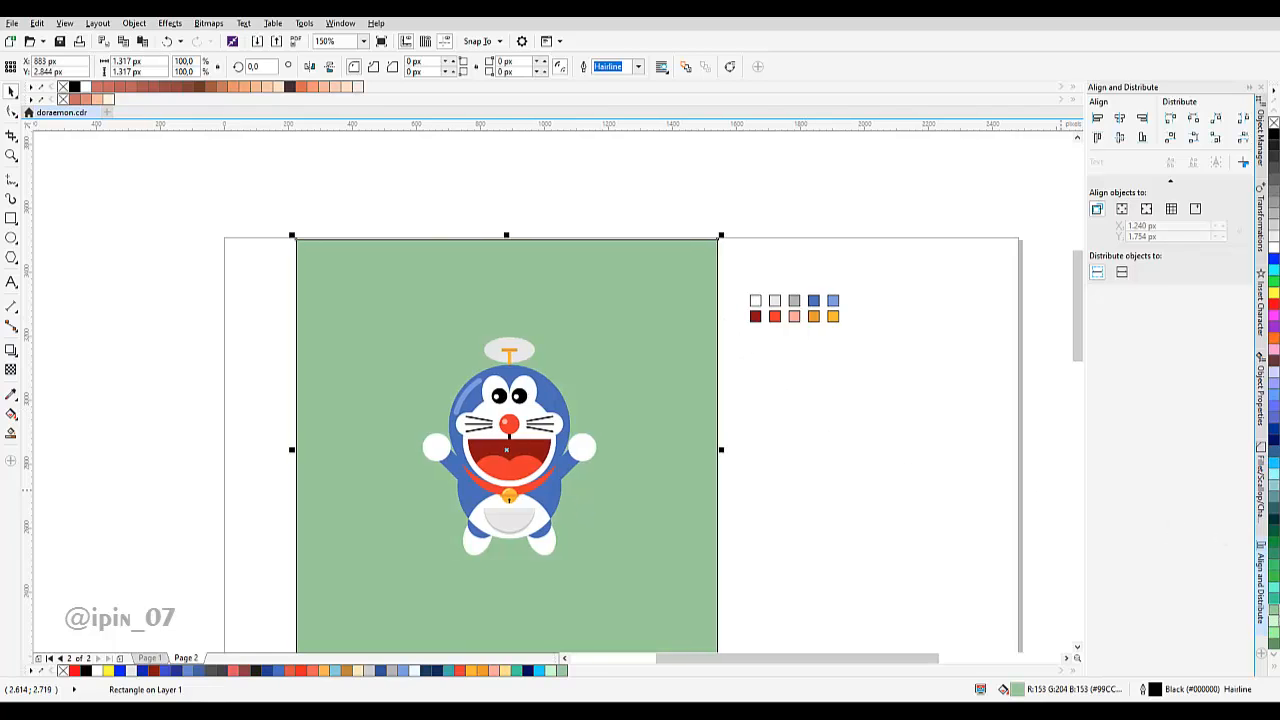
click(1274, 630)
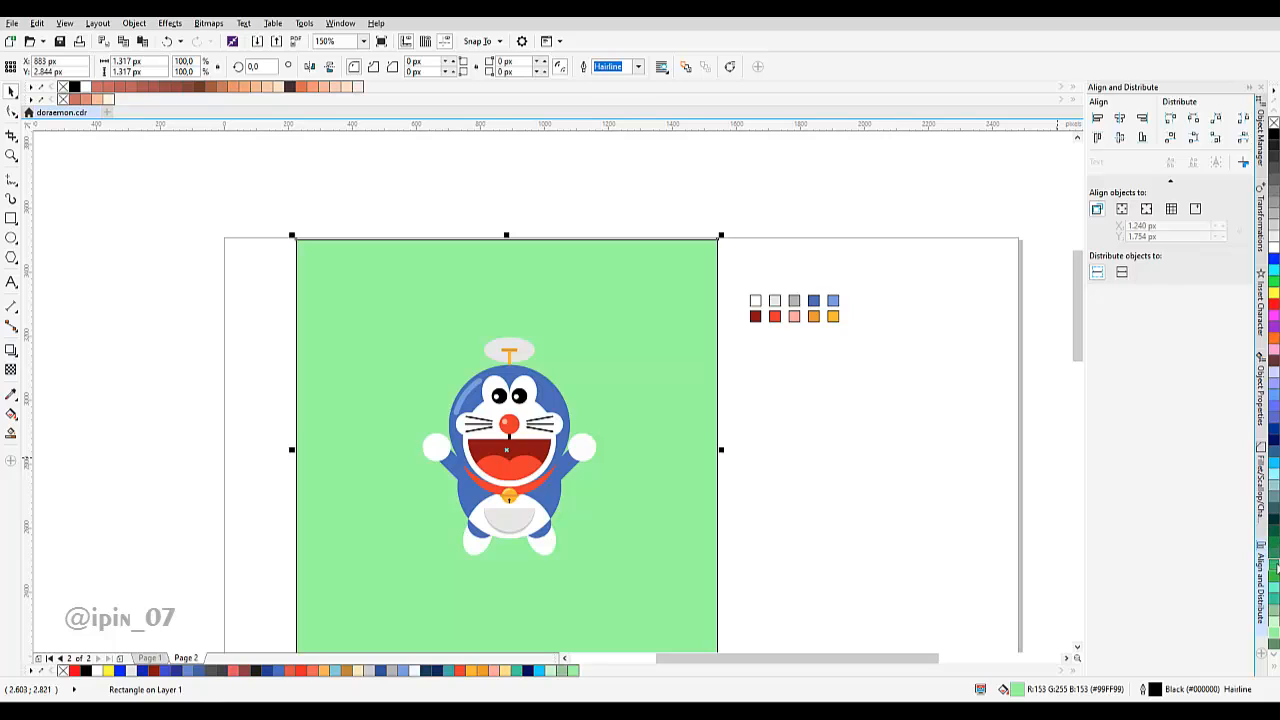
Fill the background square with turquoise (R 102, G 255, B 204) and set its outline to None.
click(1274, 588)
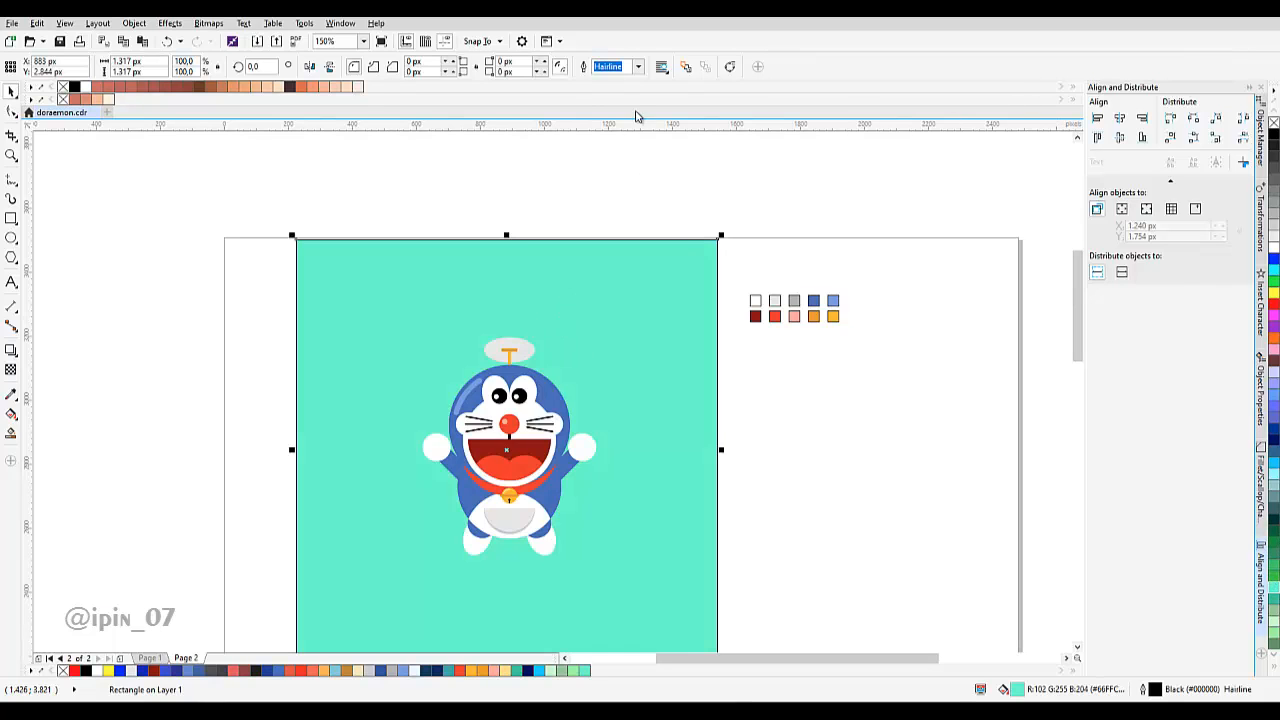
click(638, 67)
click(632, 79)
click(783, 283)
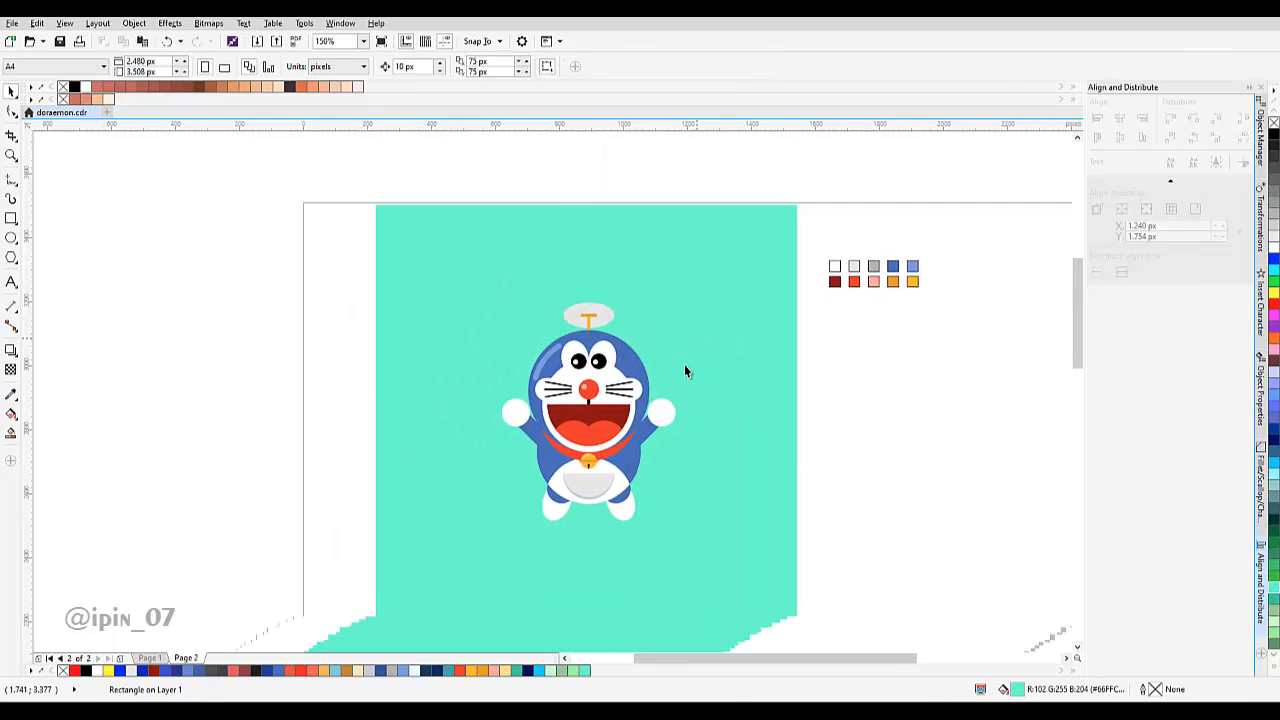
scroll(654, 352, up, 1)
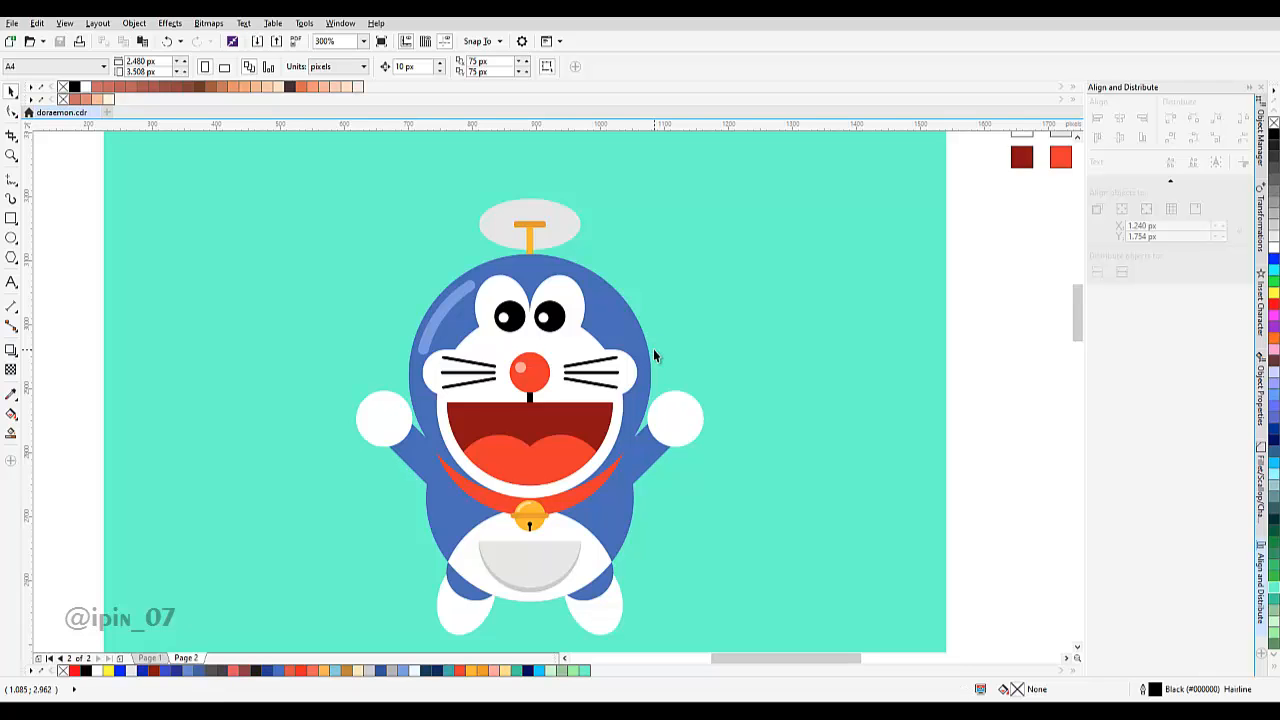